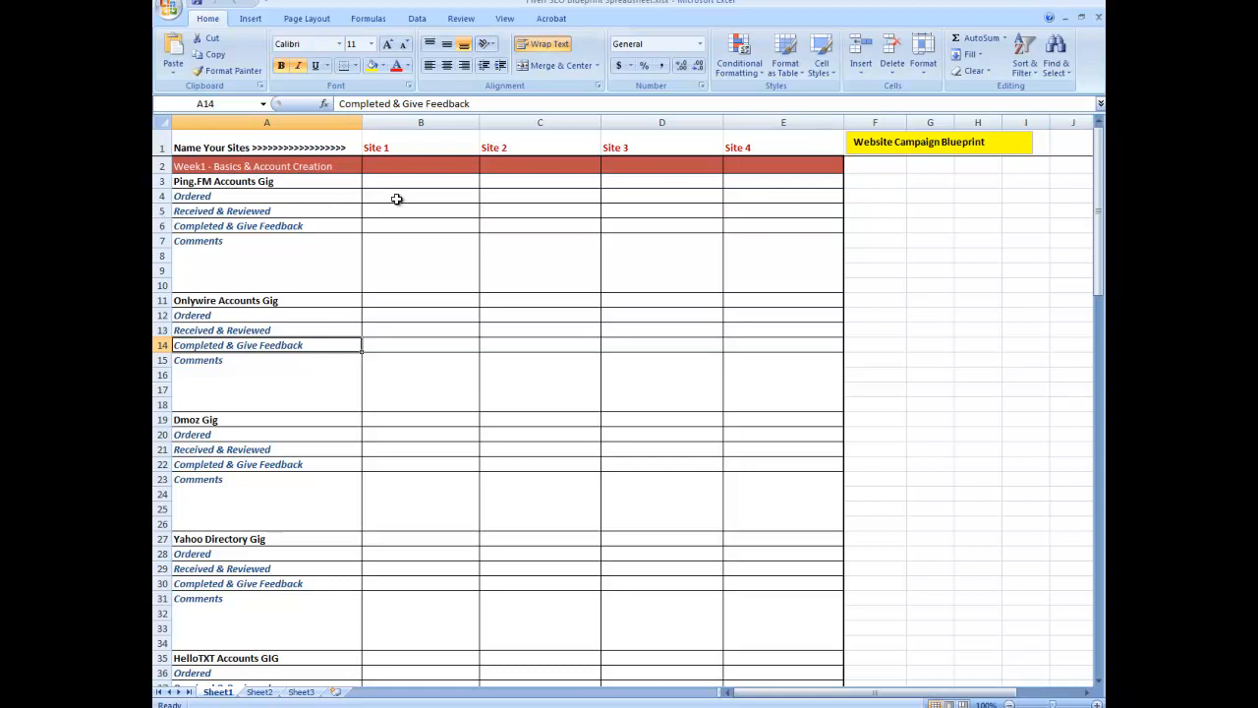
click(407, 153)
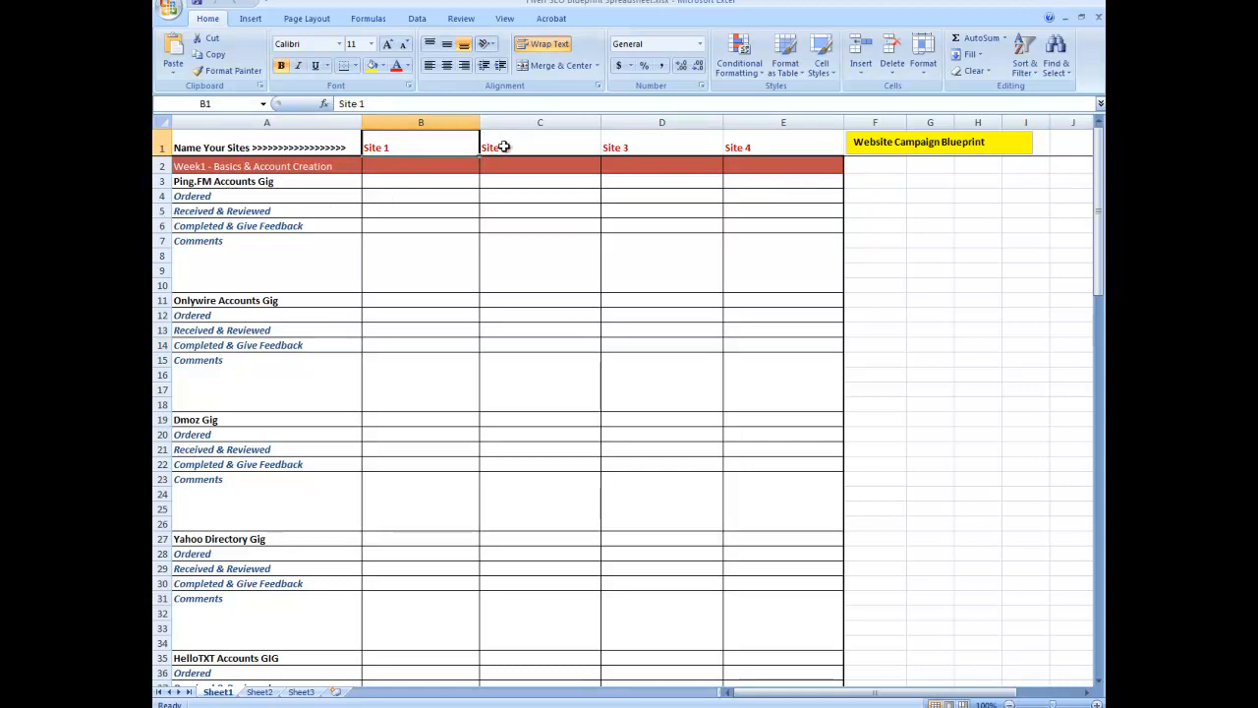
click(408, 182)
click(407, 199)
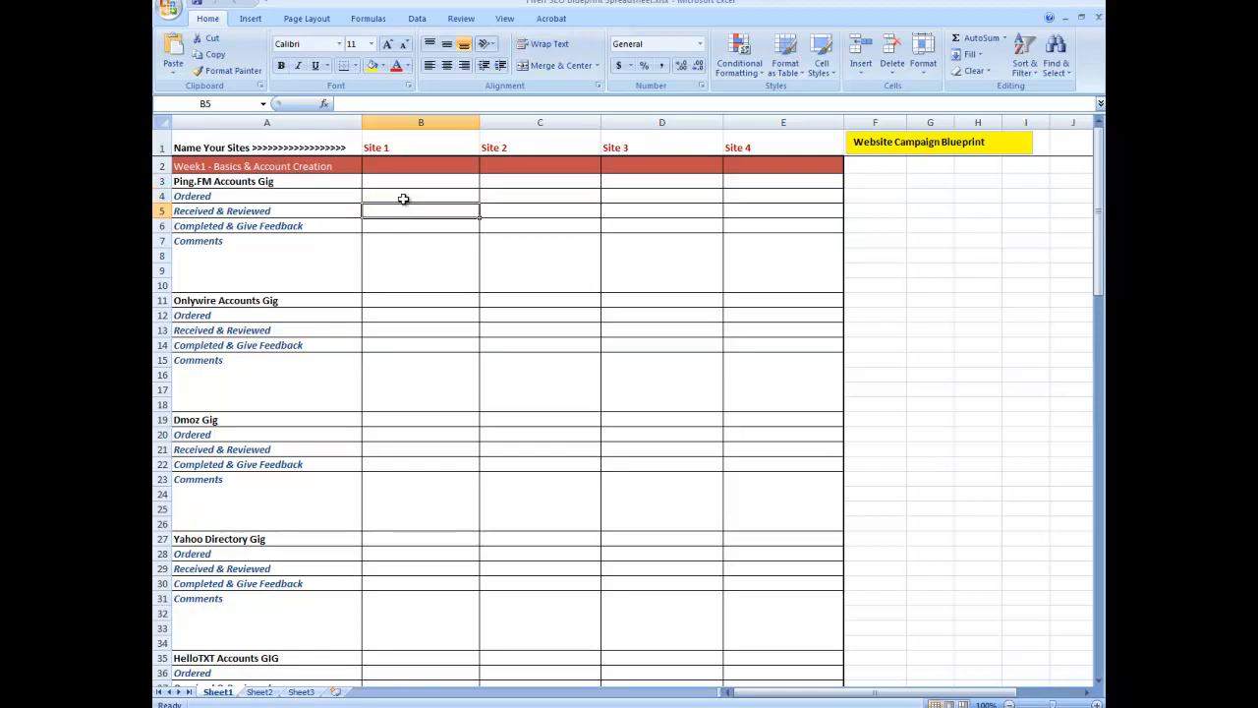
click(395, 232)
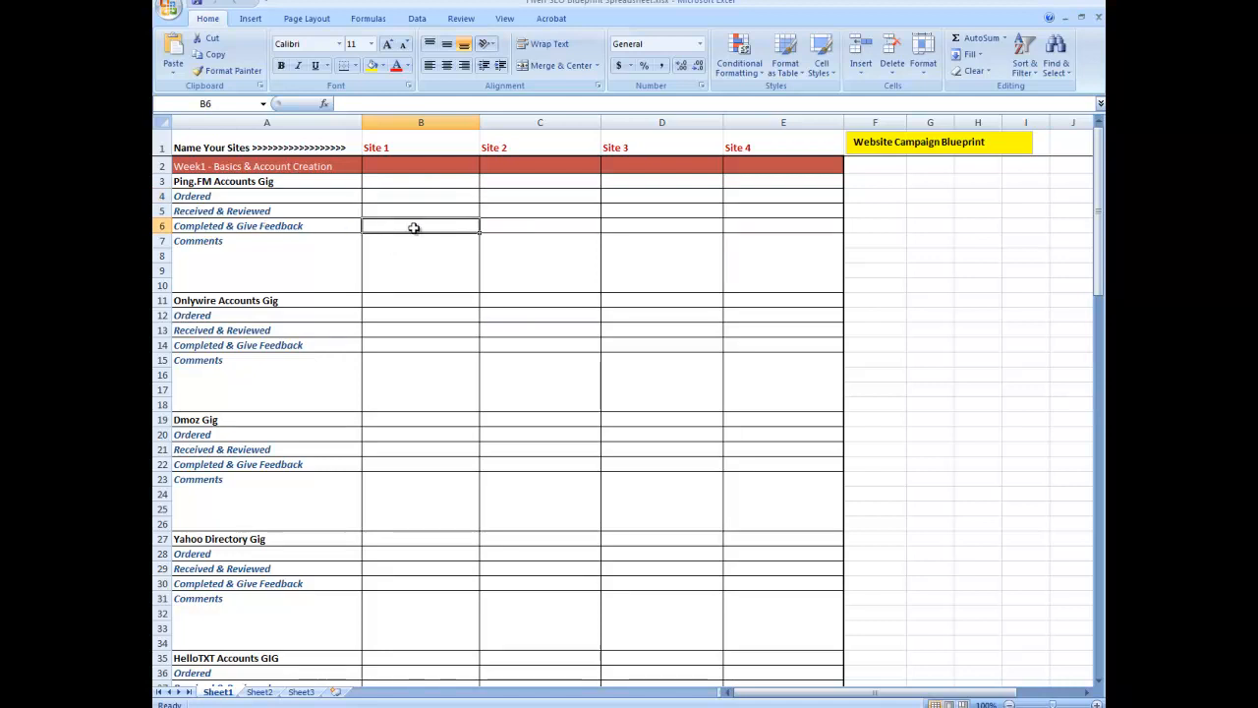
click(397, 263)
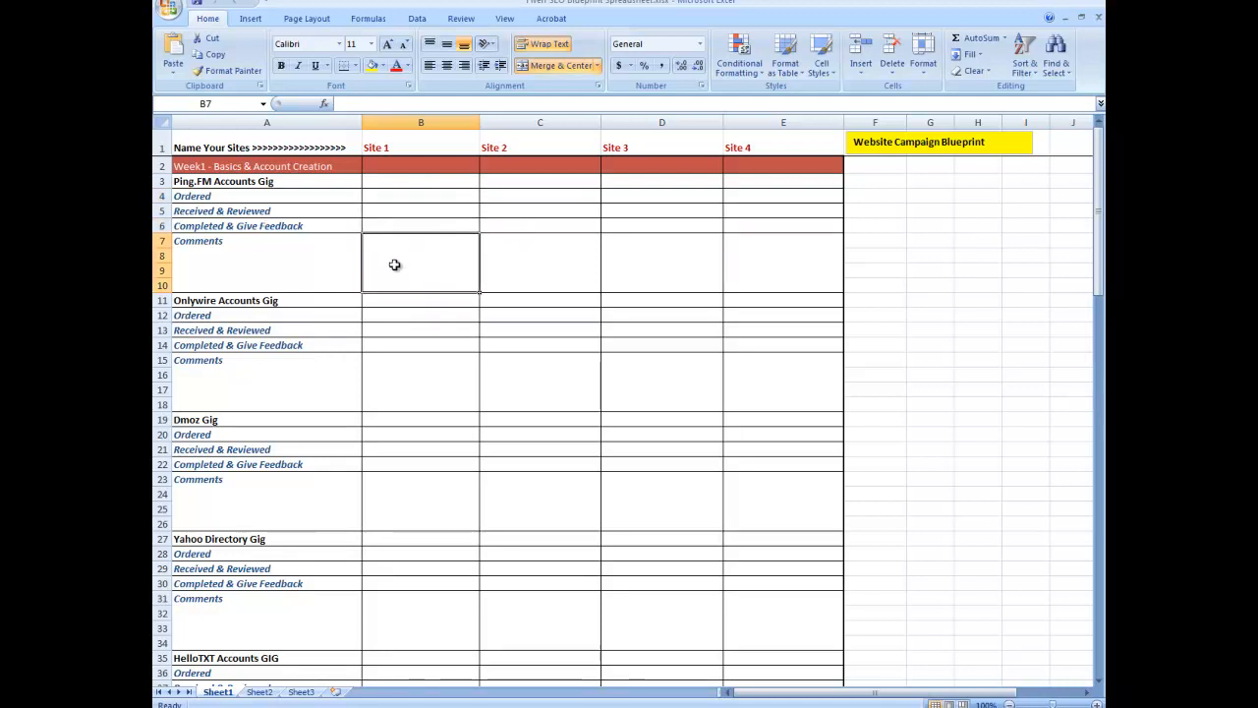
Step: Rename the Site 1 header in column B to accidentclaimscompensation.or.uk
click(433, 146)
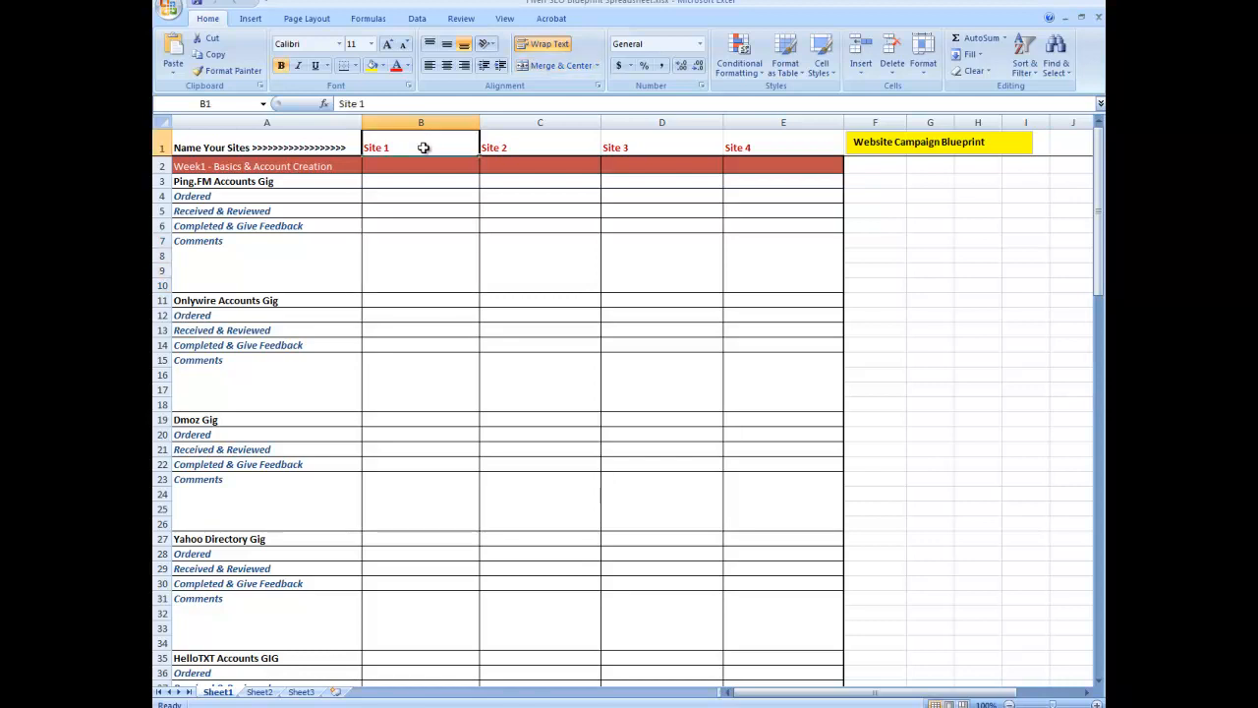
drag(403, 102, 339, 103)
text(accidentclai)
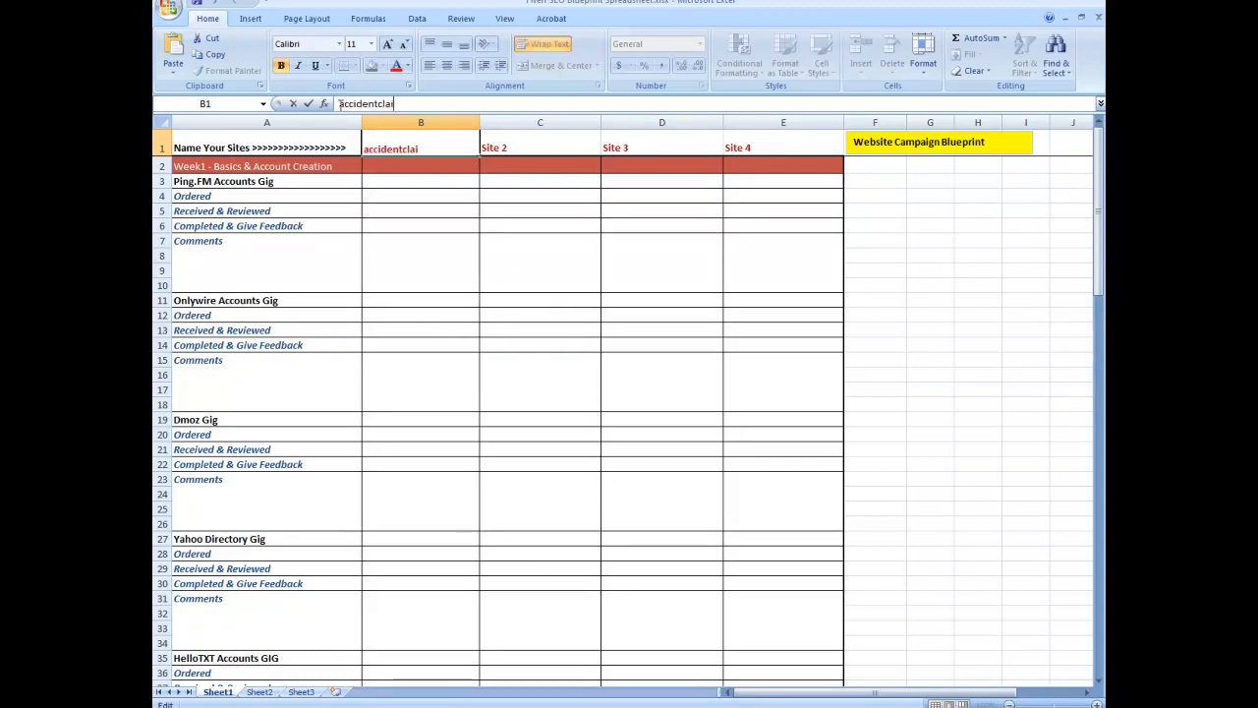
text(mscompensation)
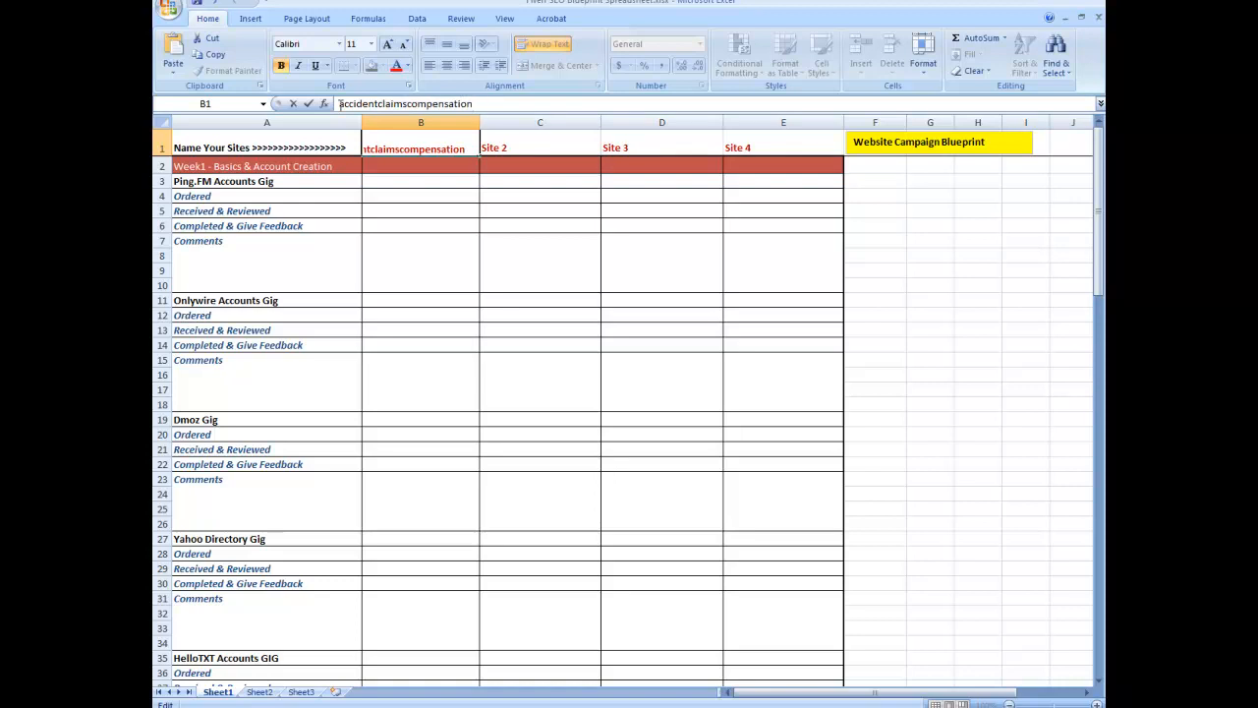
text(.or.uk)
click(447, 320)
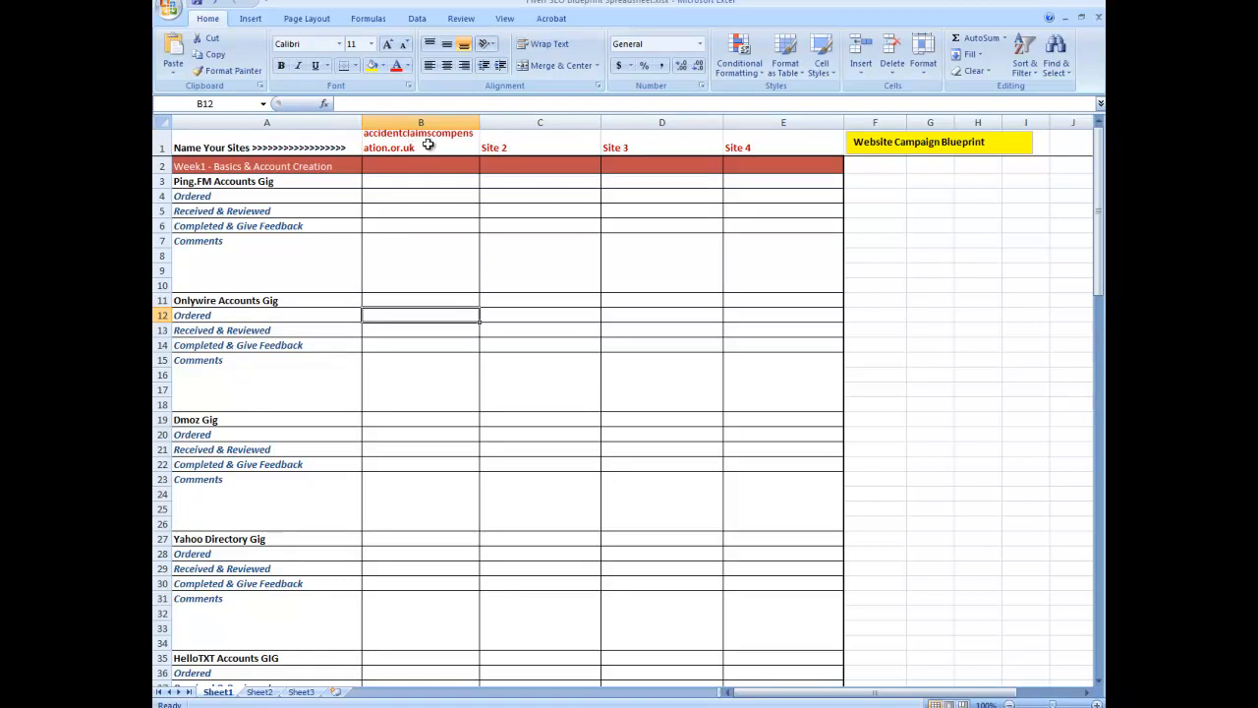
Step: Widen column B so the full site name in the header fits on one line
click(481, 123)
drag(481, 123, 530, 122)
click(417, 184)
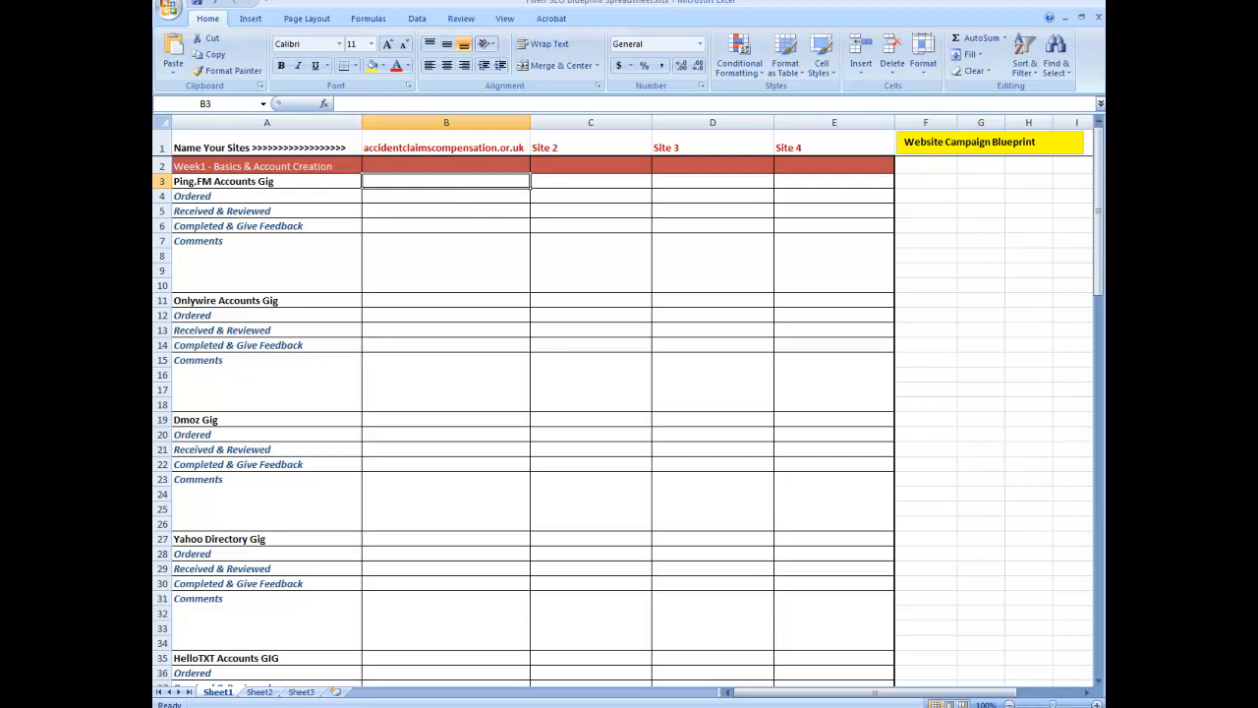
Step: In the browser, open the Ping.fm account order from the My Shopping active orders in a new tab
click(295, 706)
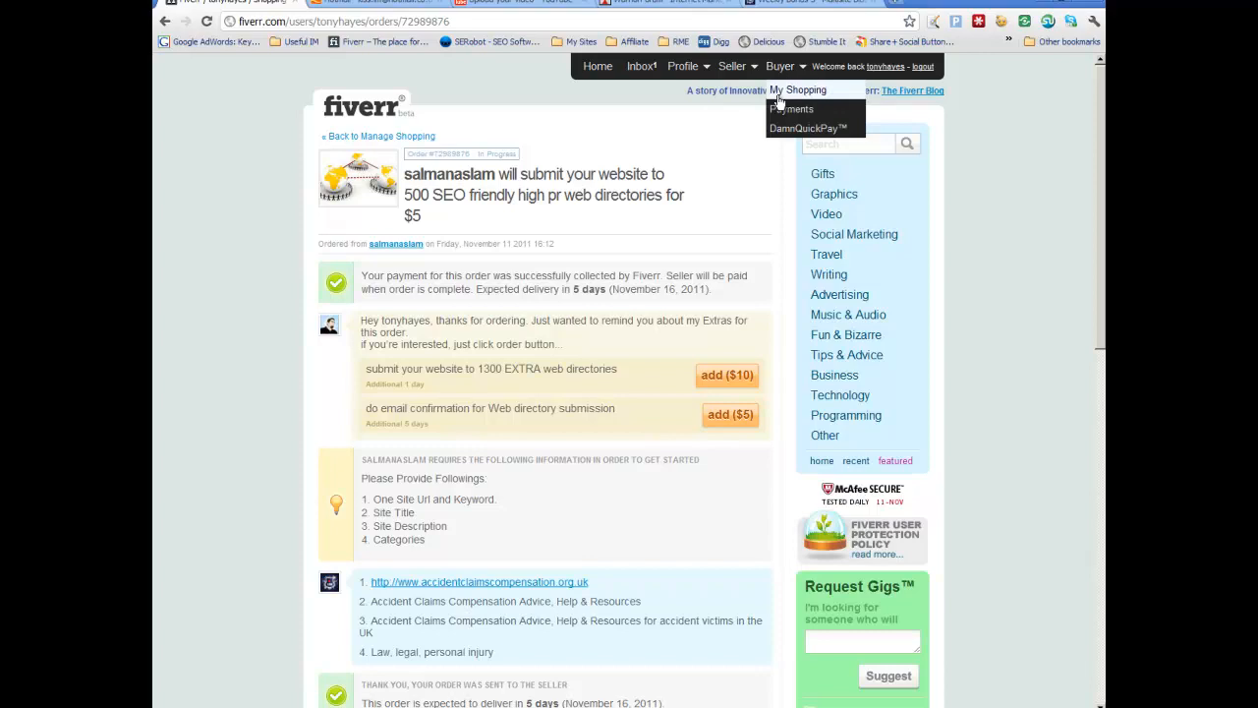
click(777, 92)
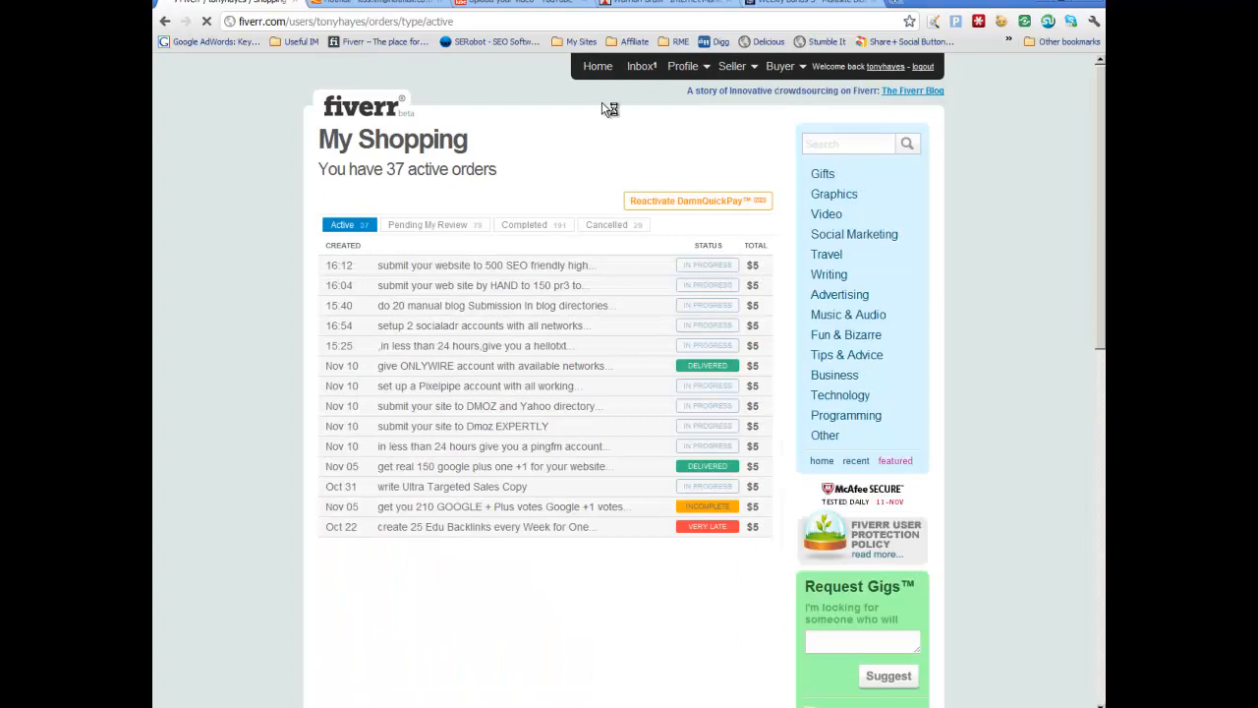
scroll(578, 118, down, 1)
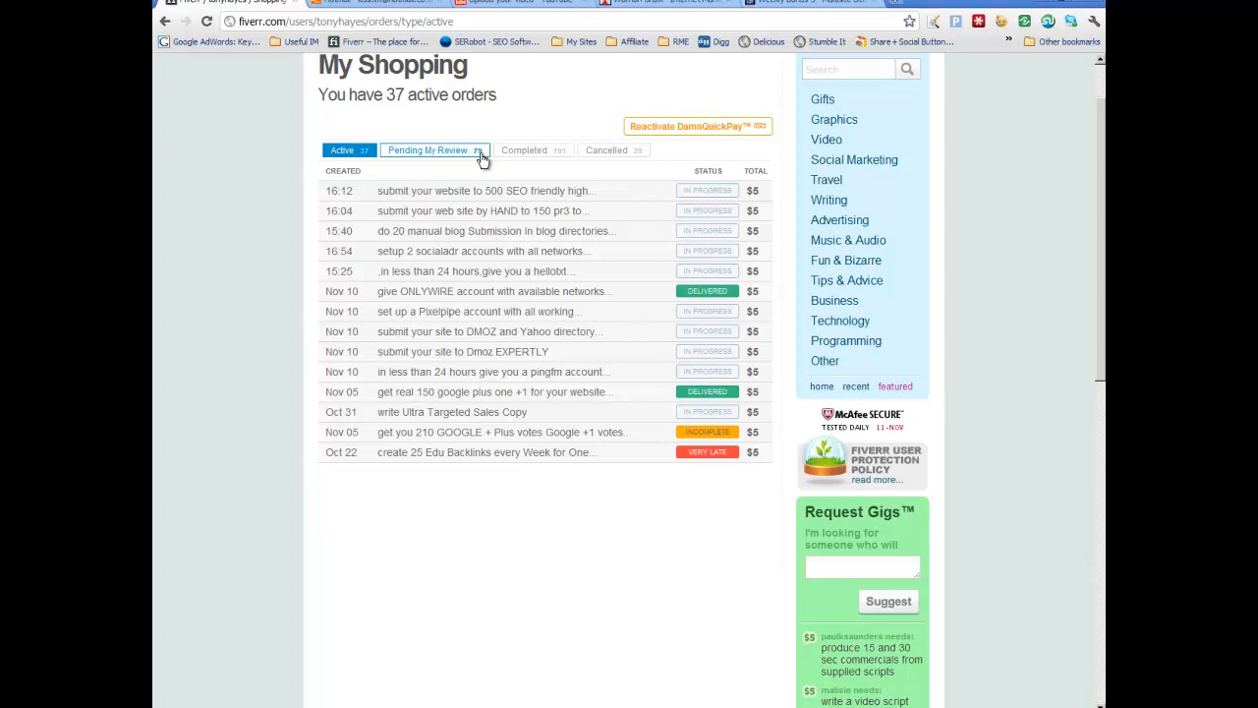
mouse_move(506, 210)
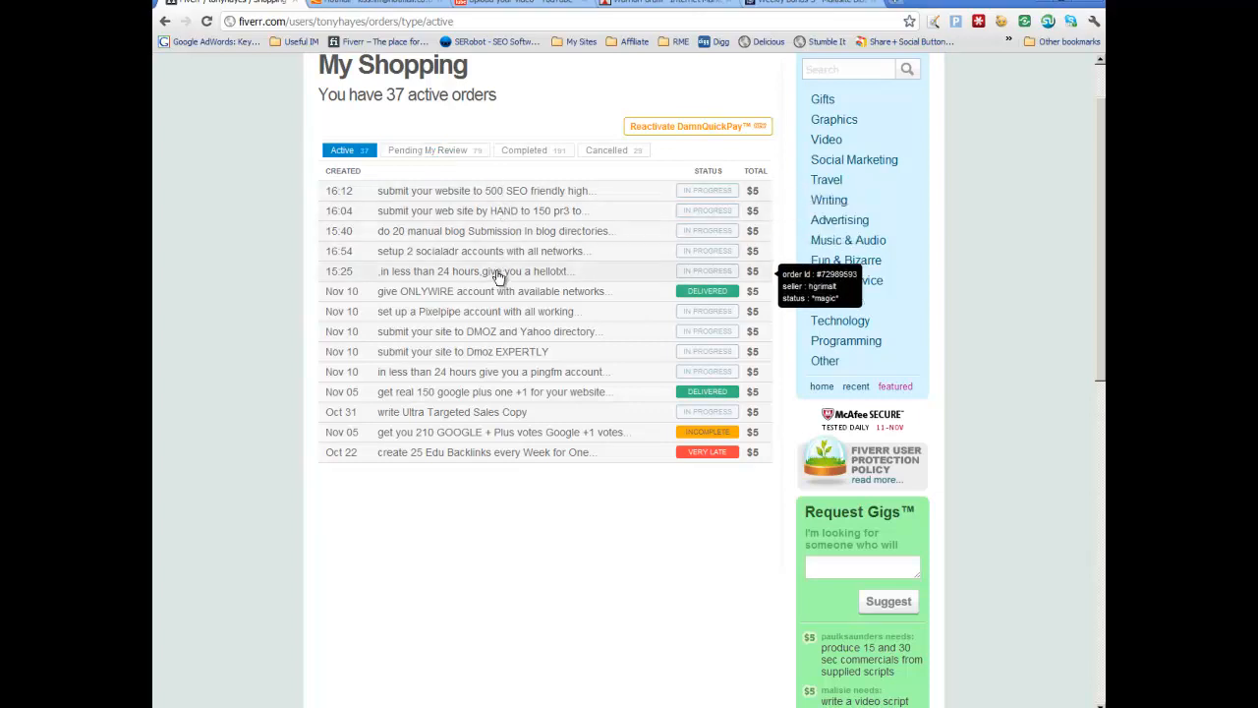
right_click(482, 377)
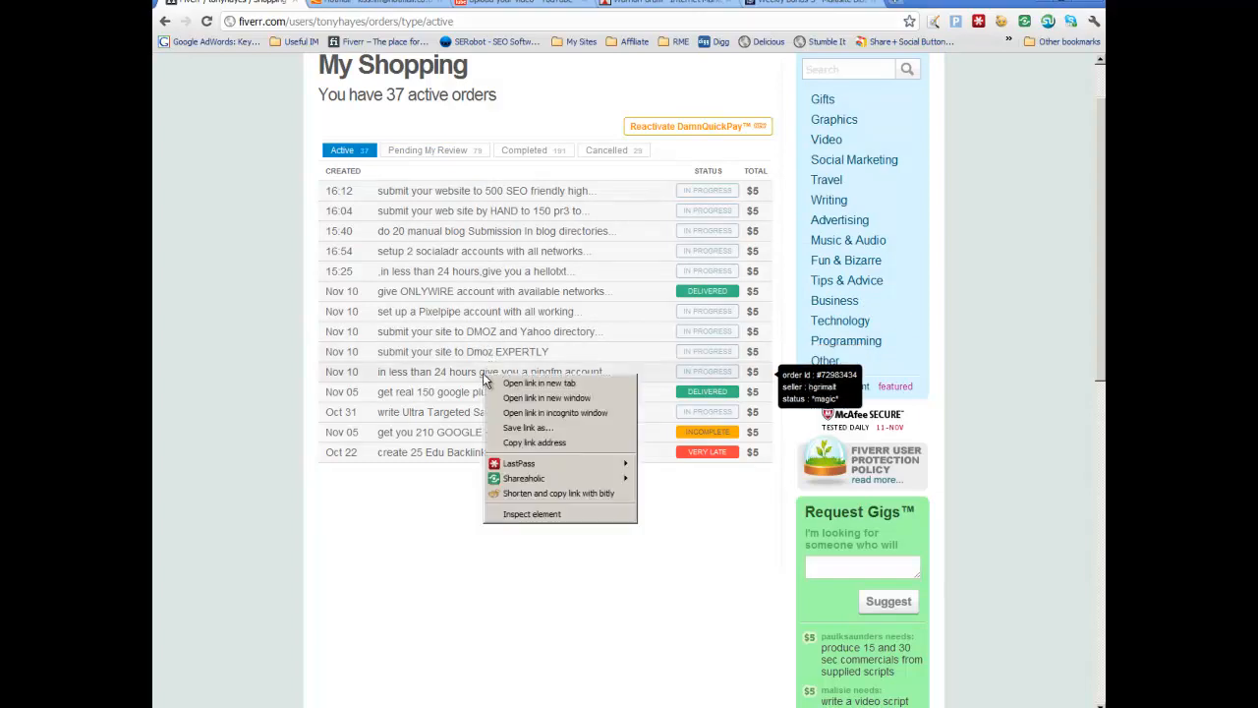
click(518, 386)
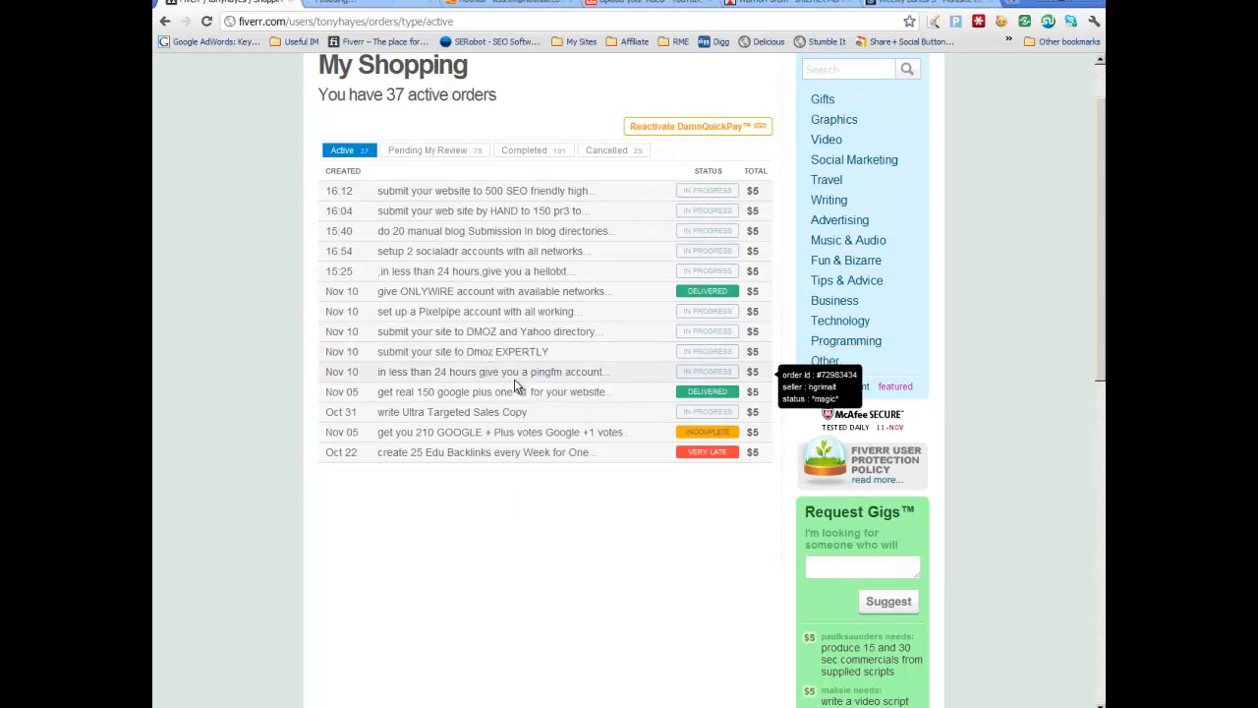
click(363, 4)
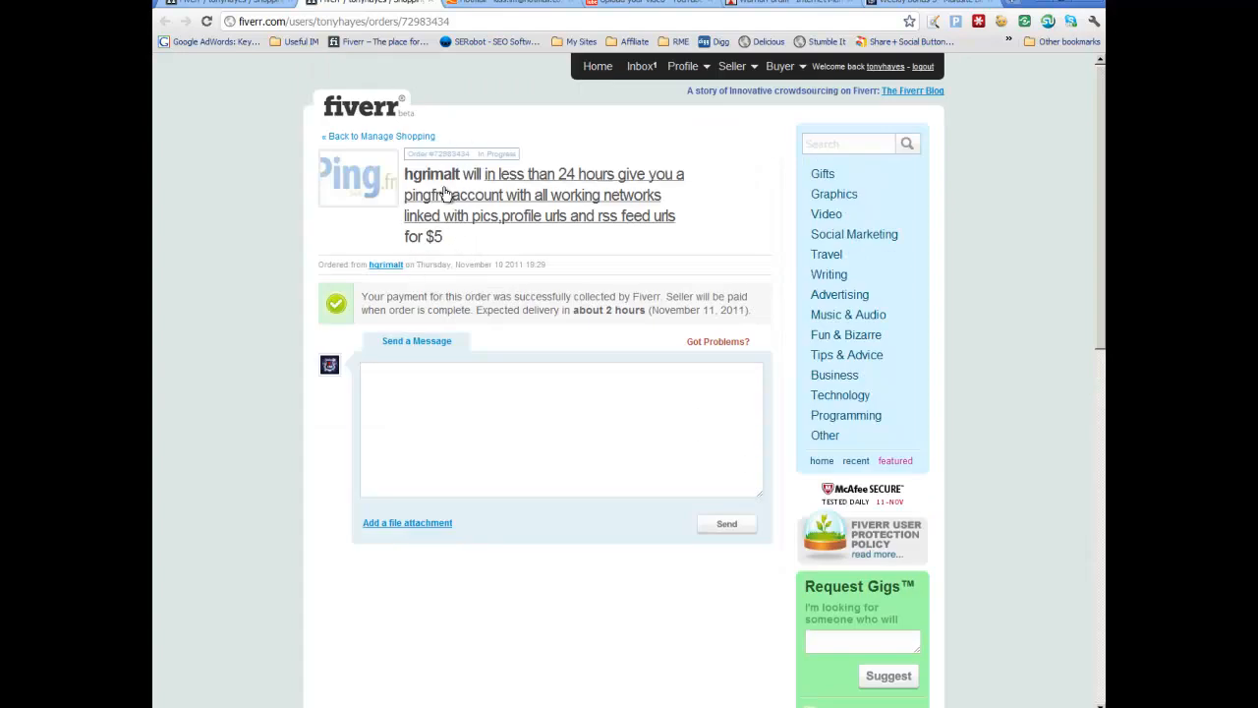
Step: Copy the order number from the order page and paste it into the Ping.FM Accounts Gig cell under the site
drag(475, 153, 404, 152)
right_click(417, 149)
click(438, 160)
key(alt+Tab)
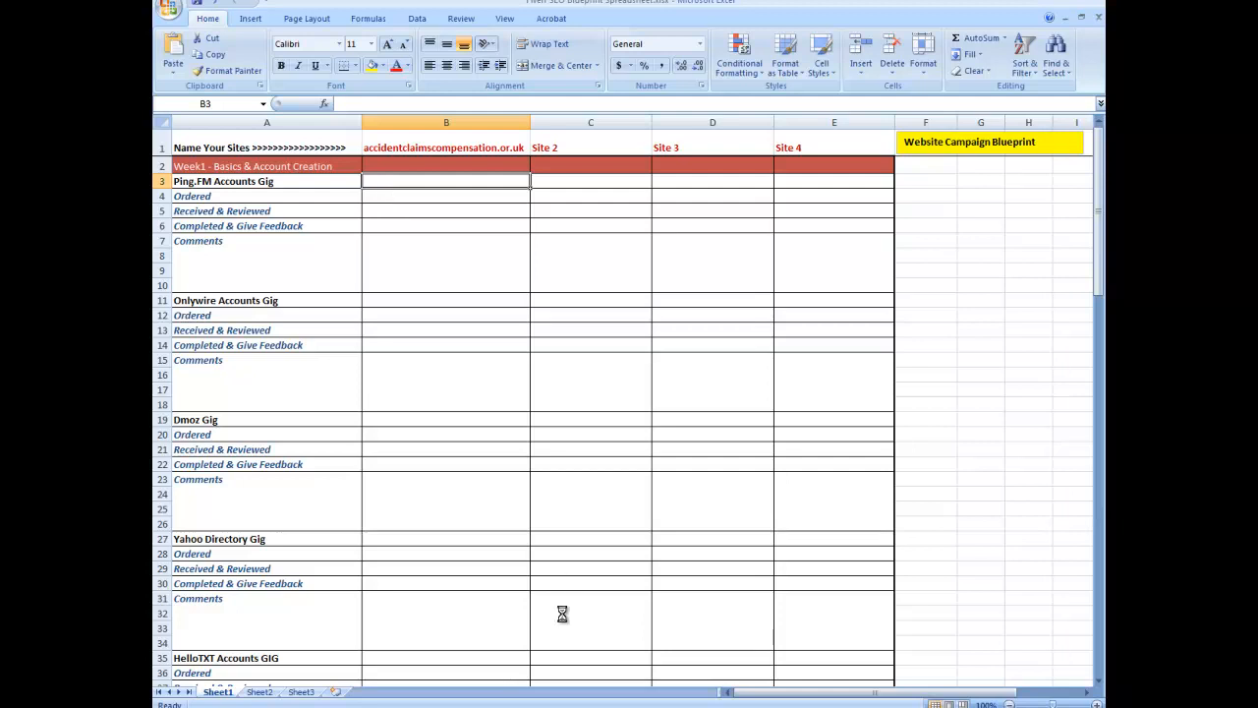
key(ctrl+v)
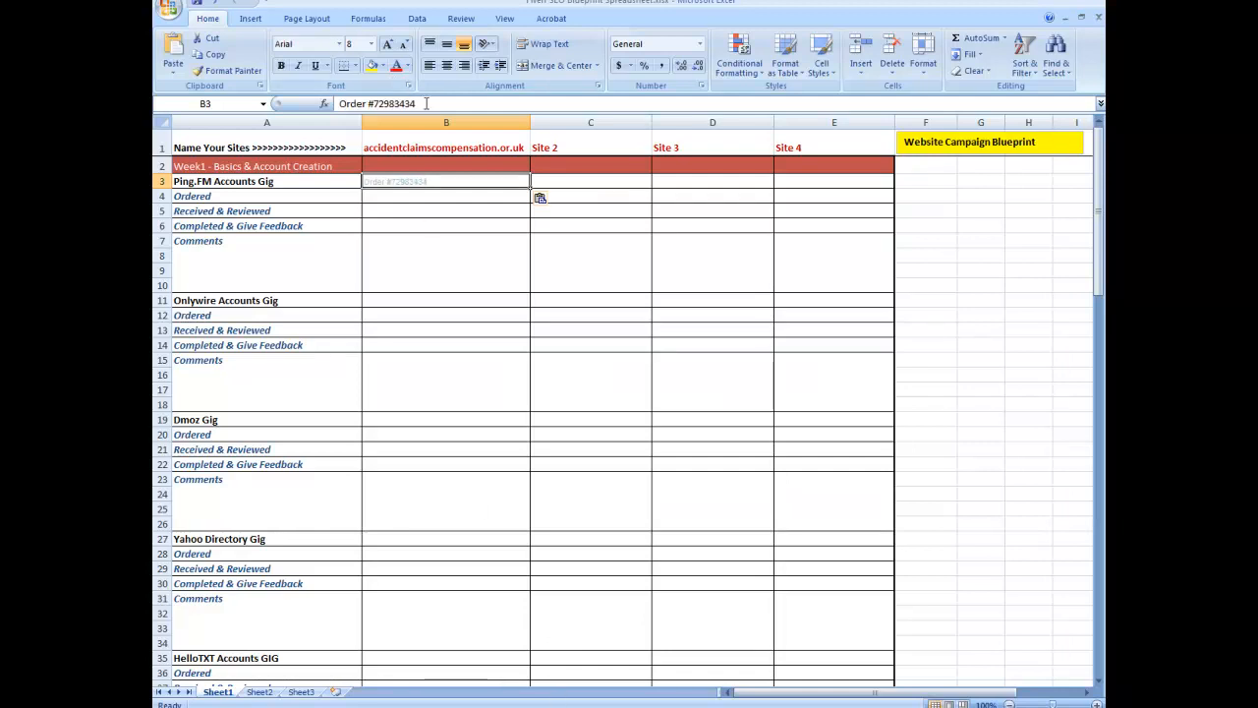
Step: Set the pasted order text's font colour to Automatic
drag(425, 104, 319, 107)
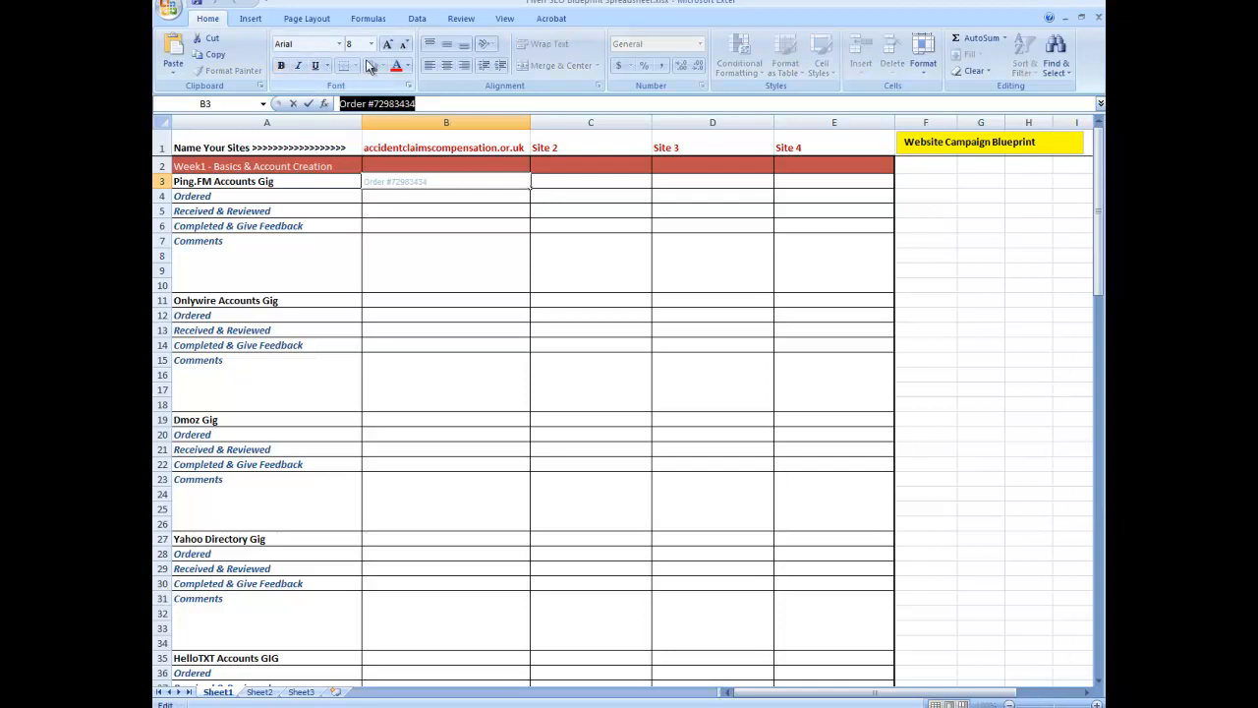
click(411, 67)
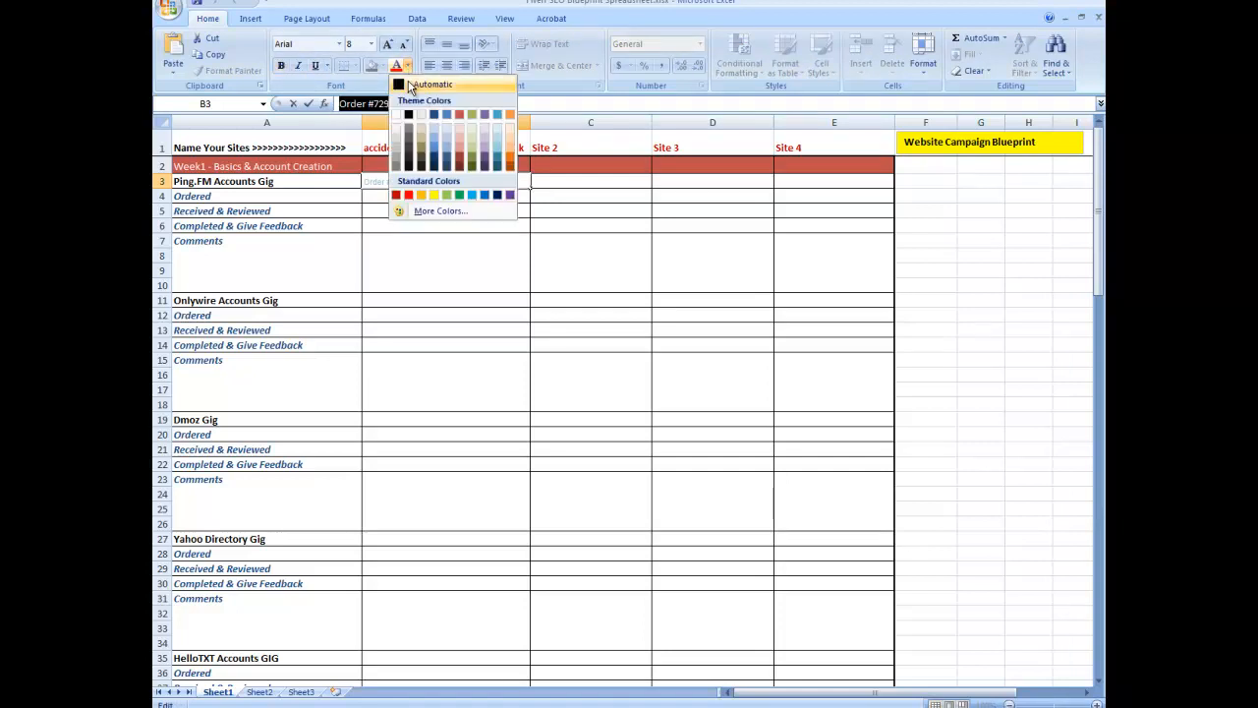
click(411, 87)
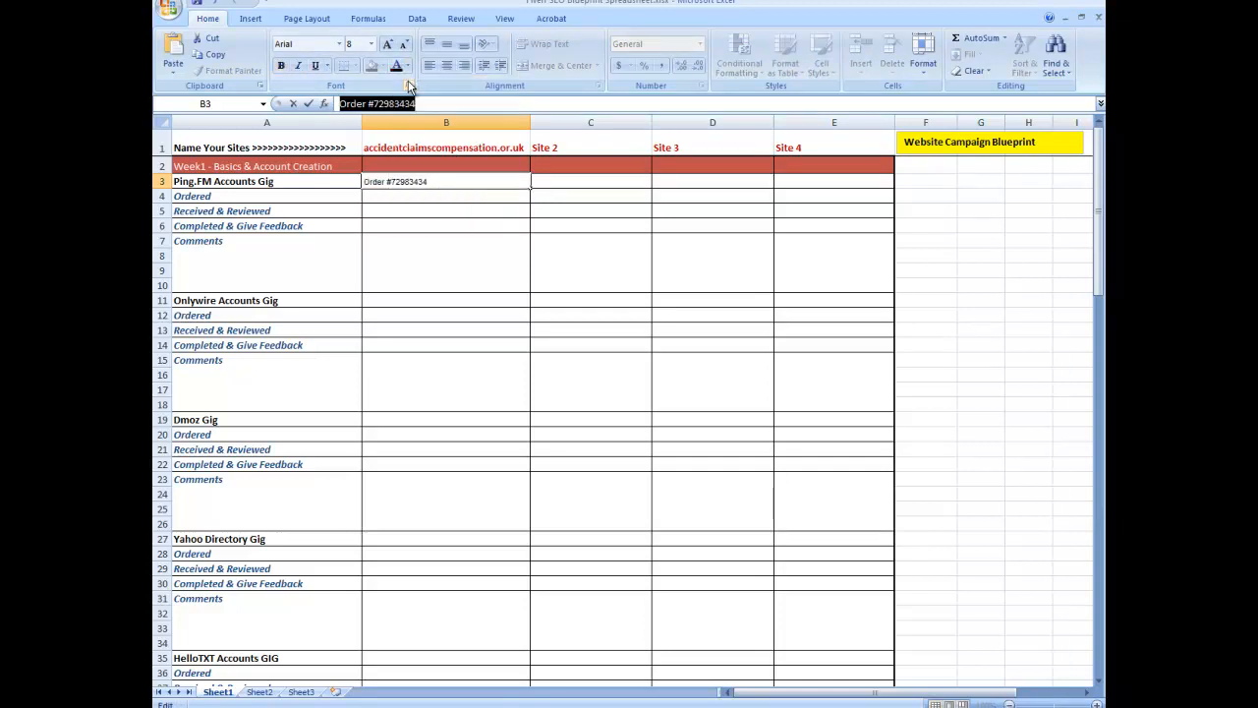
click(448, 181)
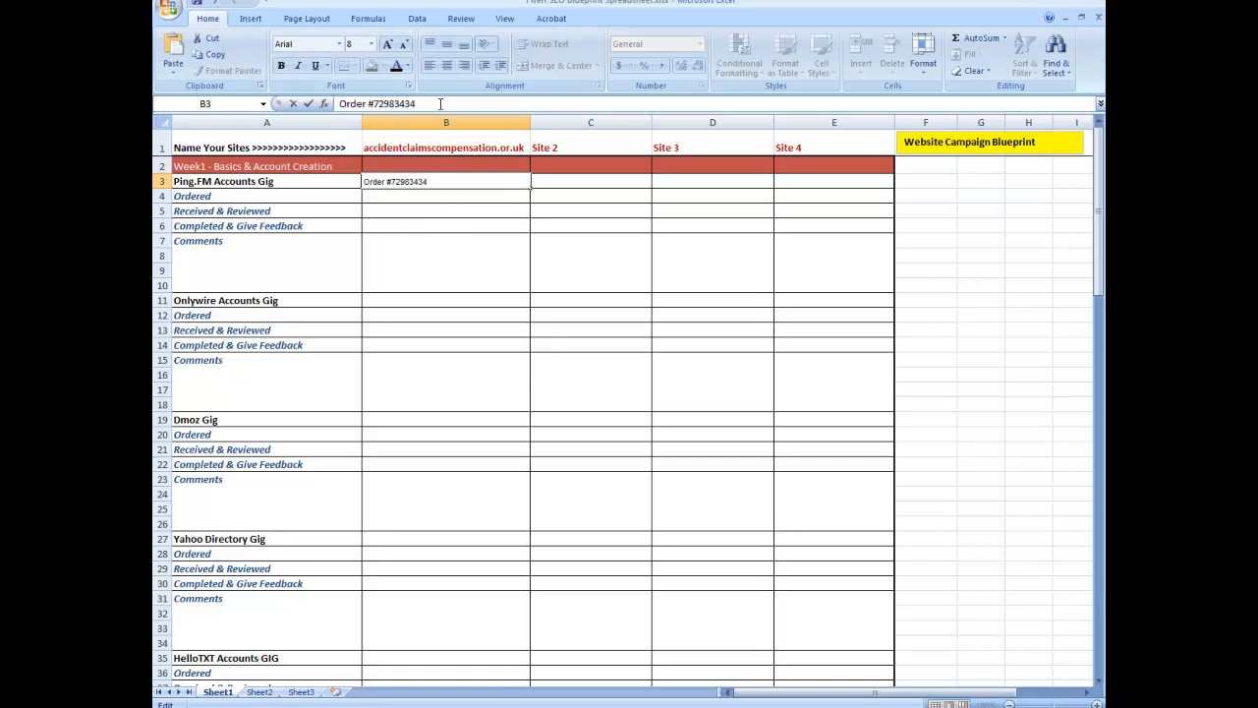
Step: Append a dash and the seller's username, copied from the order page, to the Ping.FM order entry
text(-)
key(alt+Tab)
click(566, 126)
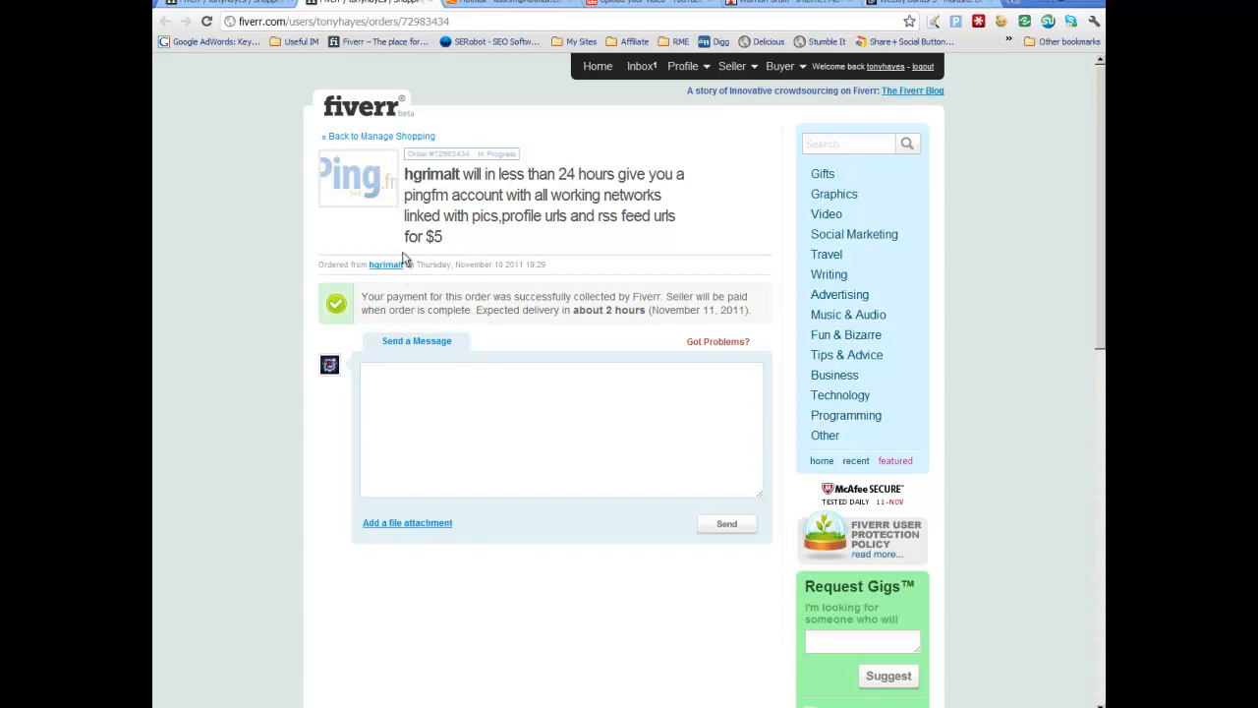
drag(404, 264, 370, 263)
right_click(377, 262)
click(411, 264)
key(alt+Tab)
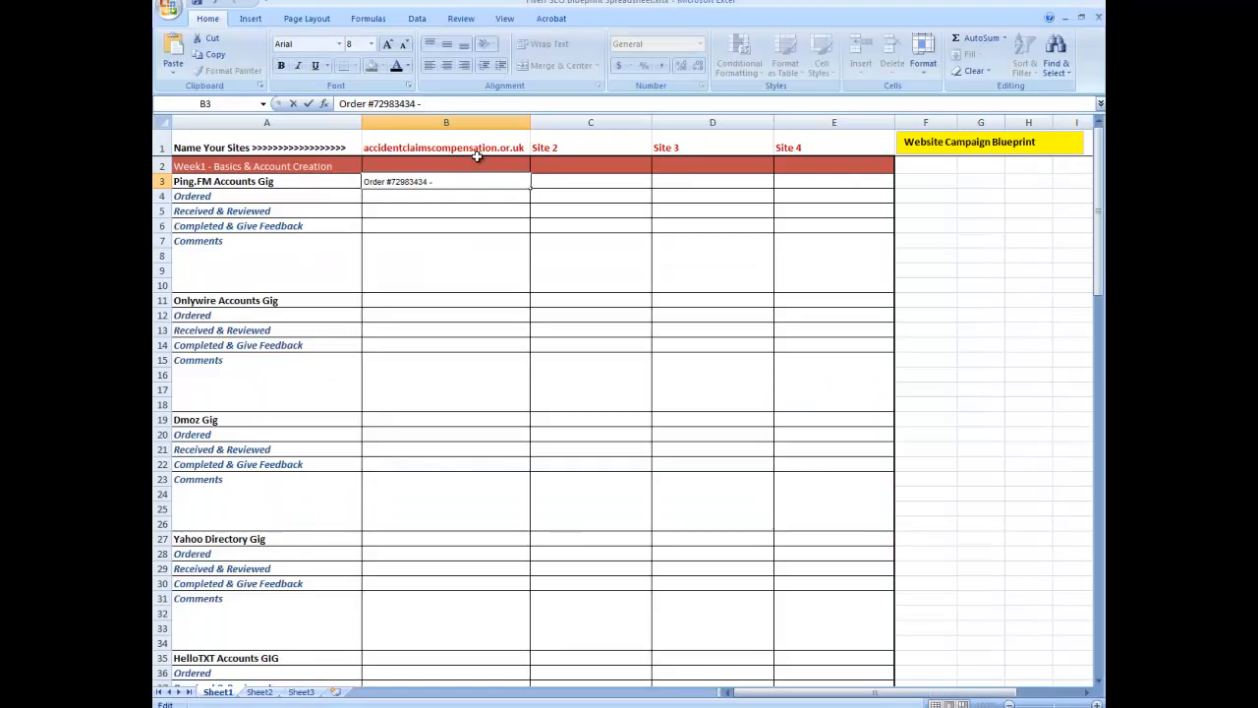
key(ctrl+v)
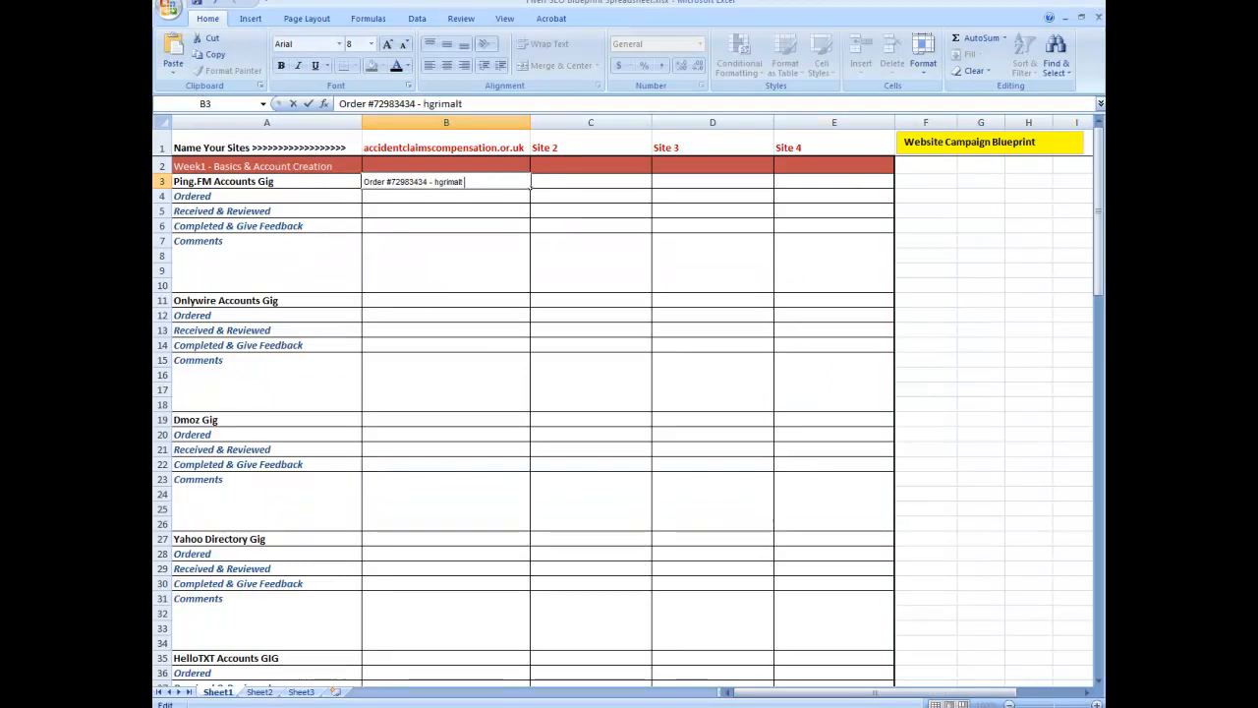
Step: Copy the order page's web address from the browser address bar
key(alt+Tab)
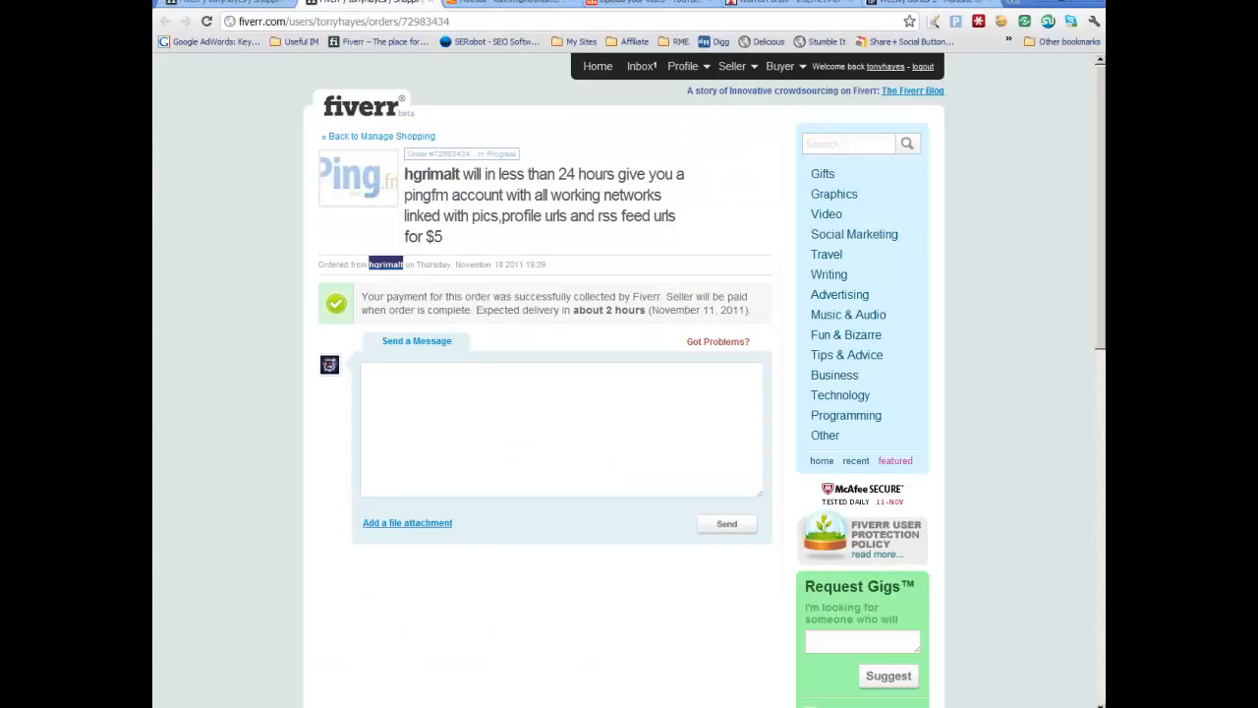
click(404, 27)
right_click(404, 27)
click(424, 59)
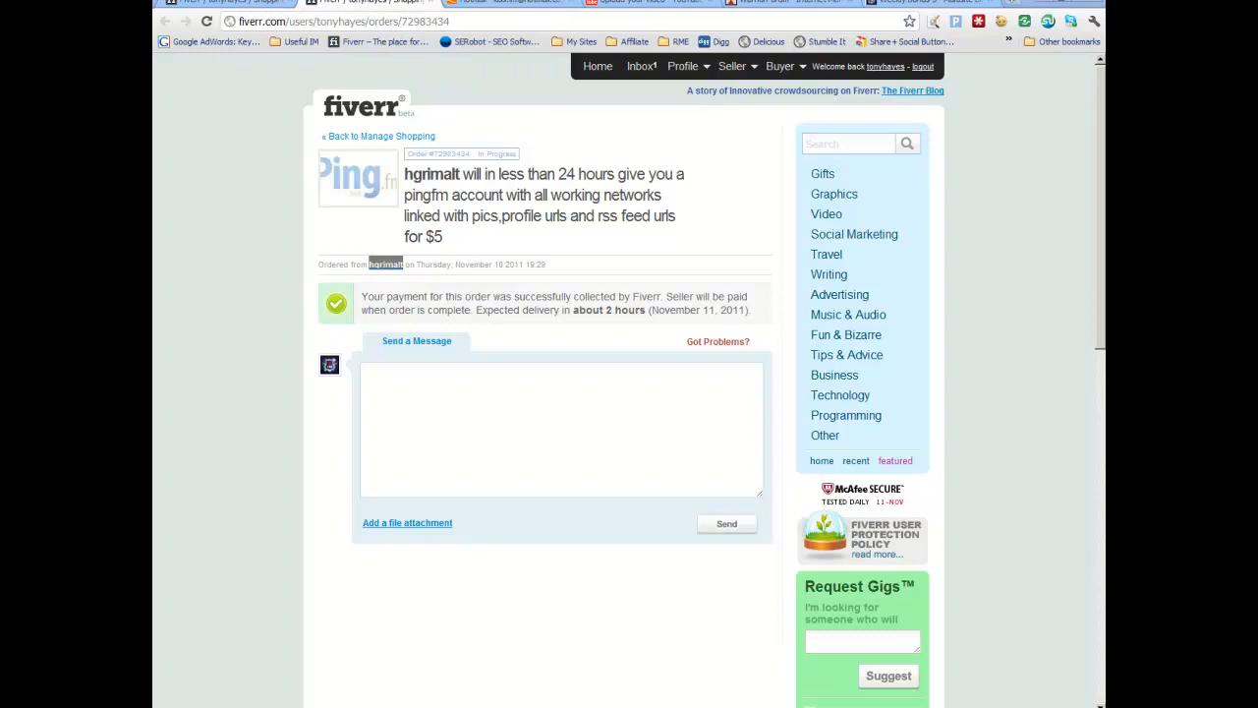
key(alt+Tab)
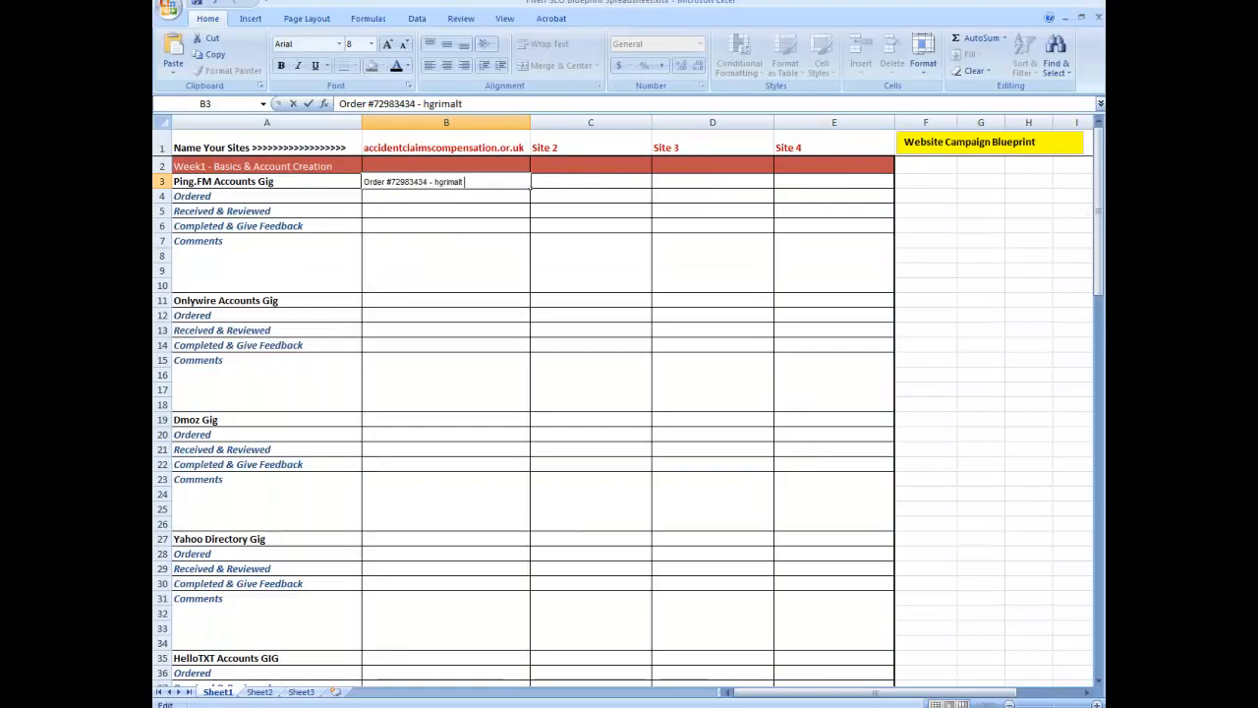
Step: Try to paste the order address into the merged Comments cell below the Ping.FM entry
click(378, 242)
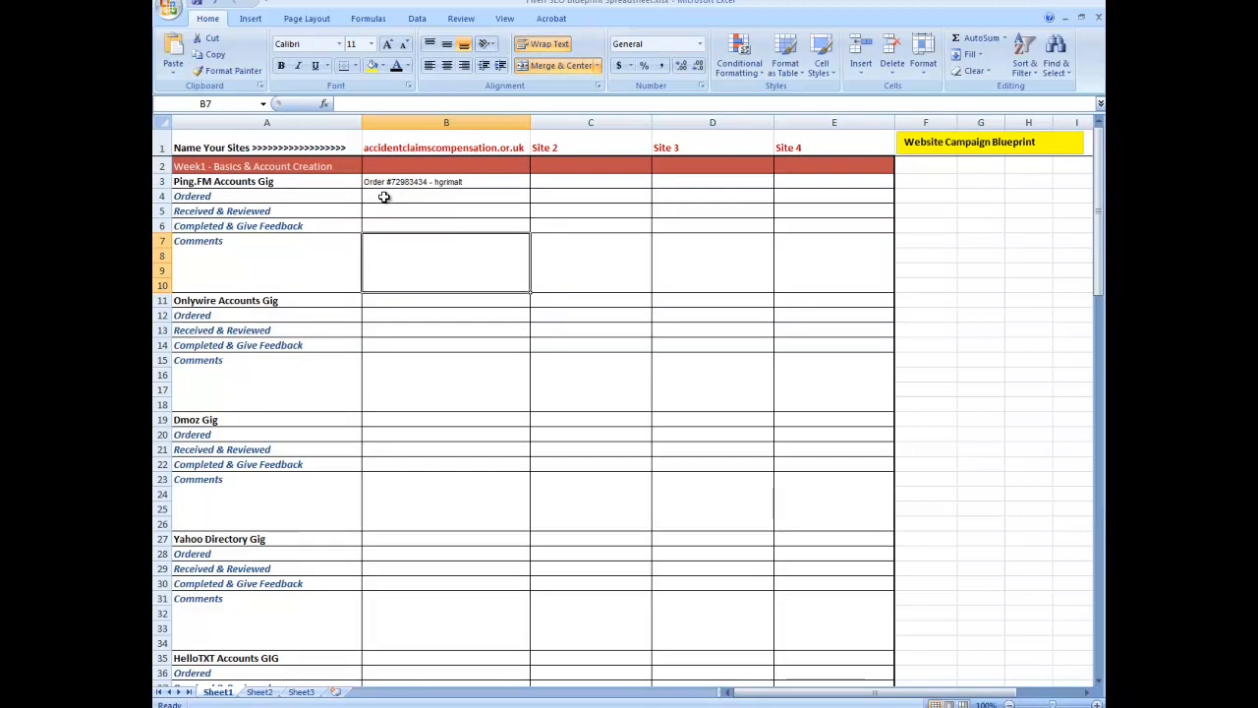
right_click(379, 247)
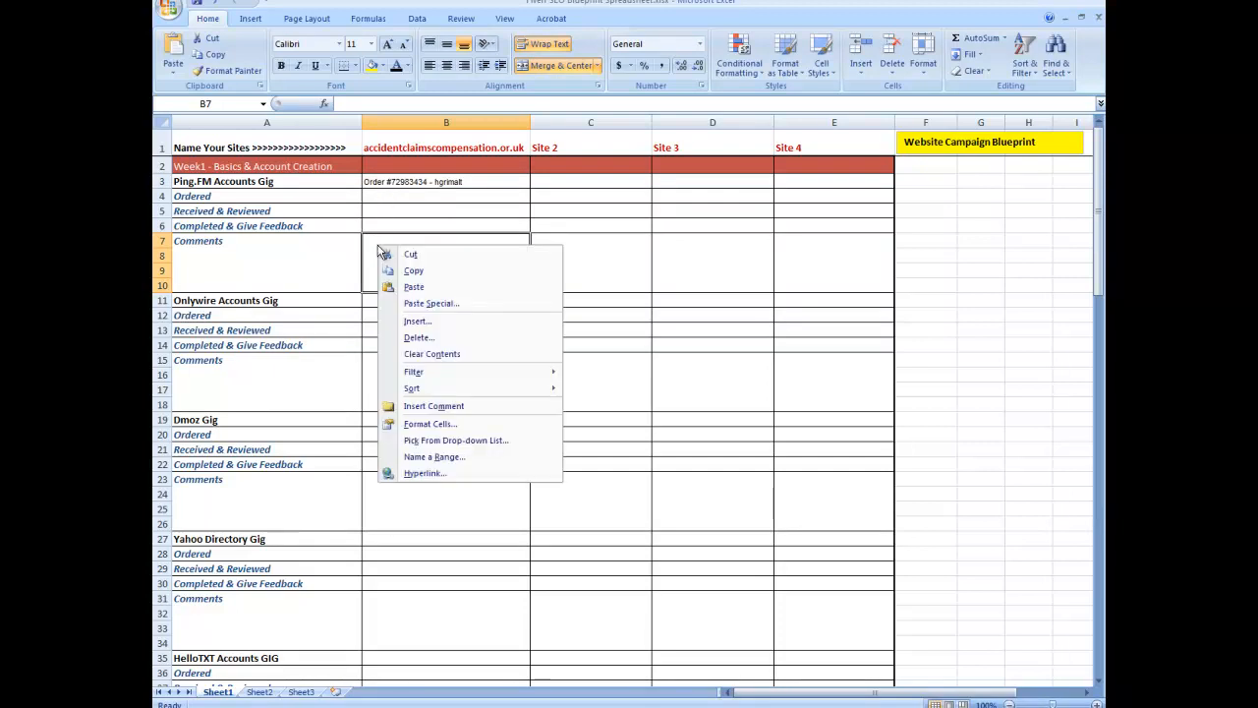
click(417, 287)
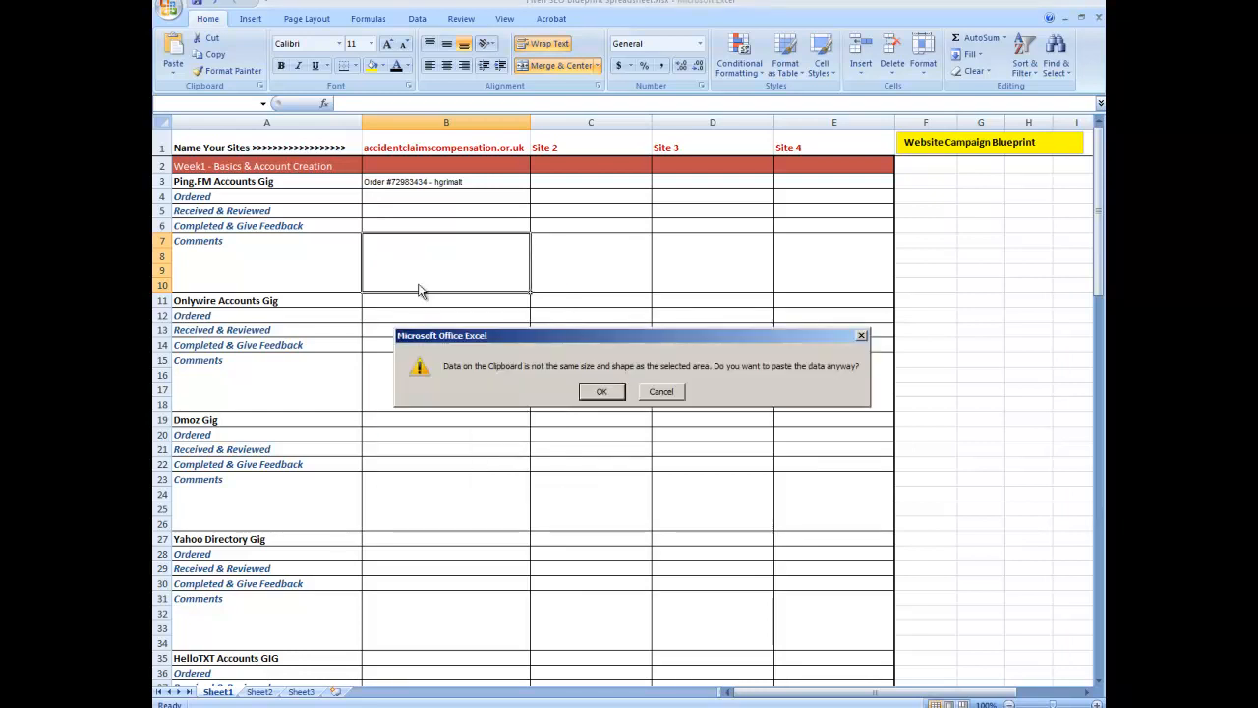
click(599, 393)
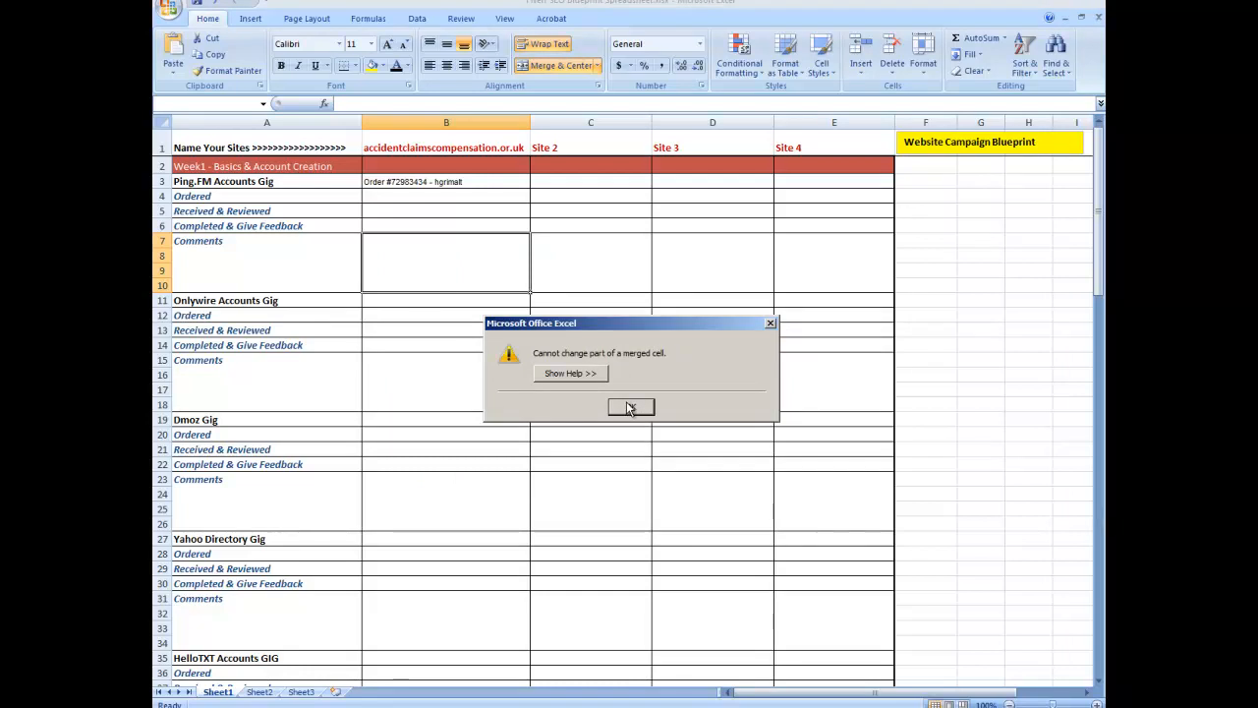
click(629, 407)
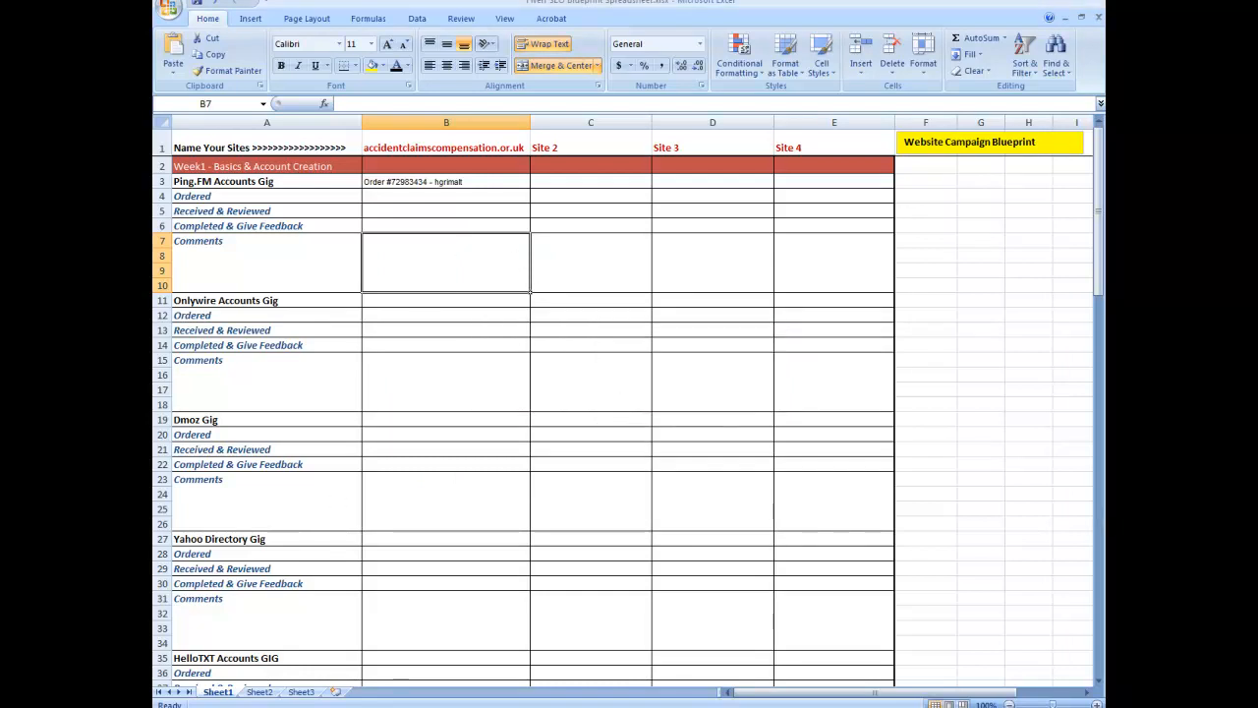
Step: Switch to Notepad and paste the order address at the end of Warrior Forum Signature.txt
key(alt+Tab)
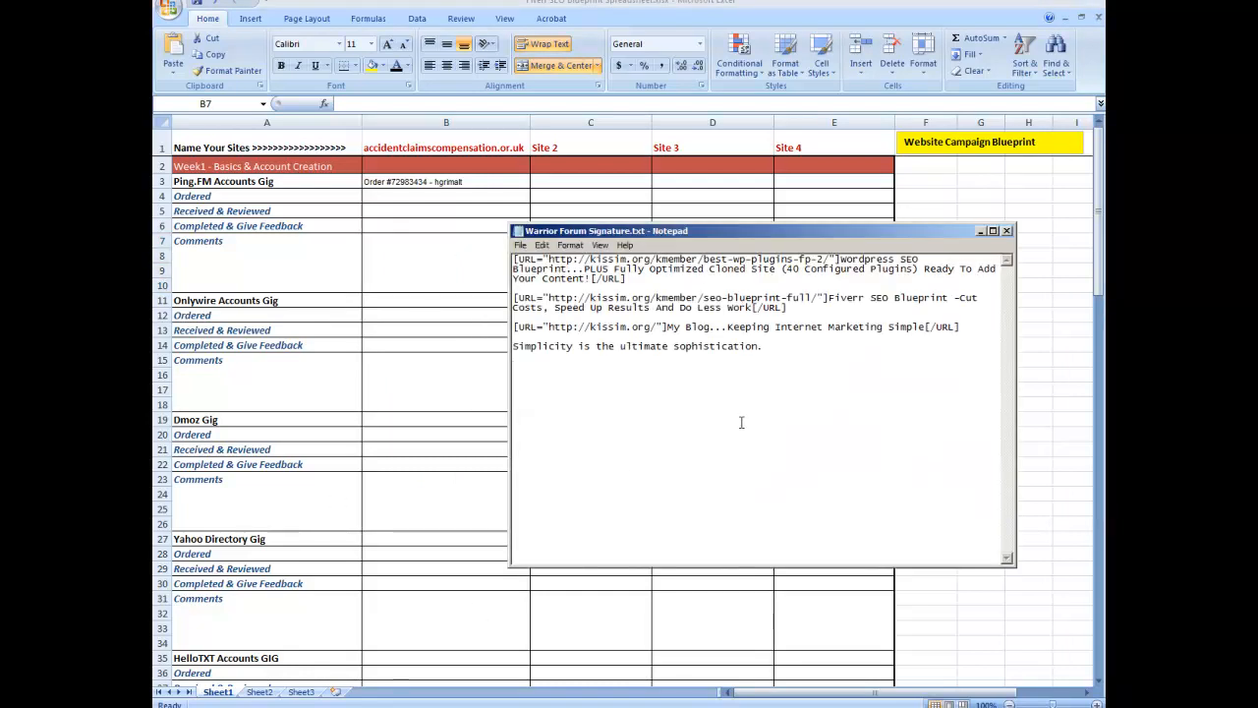
key(ctrl+v)
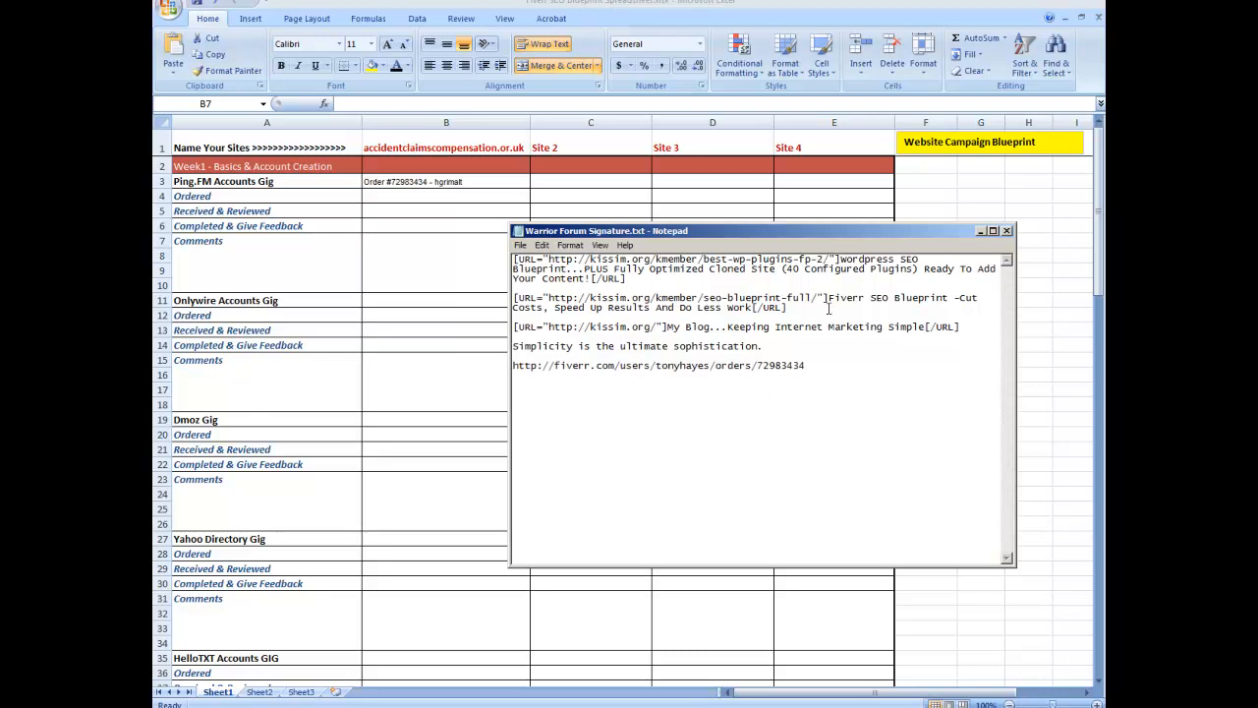
Step: Copy the order address from the Notepad file
drag(818, 364, 482, 366)
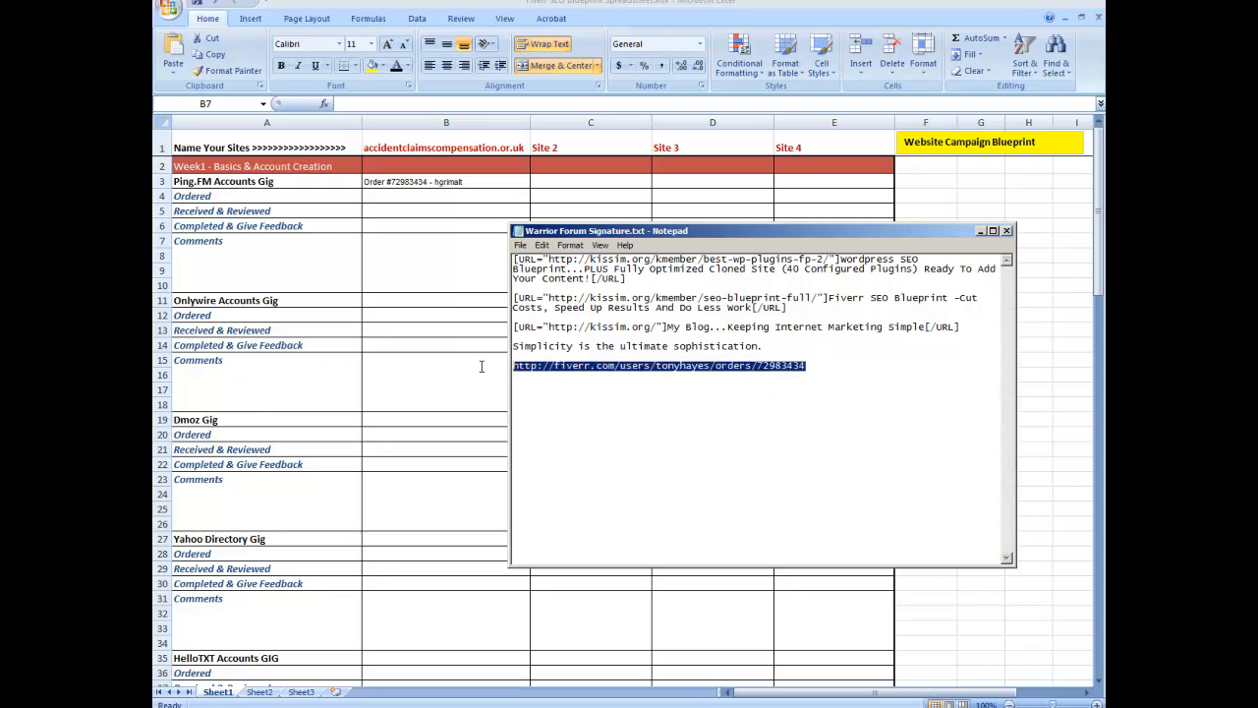
right_click(565, 366)
click(595, 402)
Step: Try to paste the order address into the merged Comments cell of the Ping.FM section in the site column
click(390, 237)
right_click(392, 243)
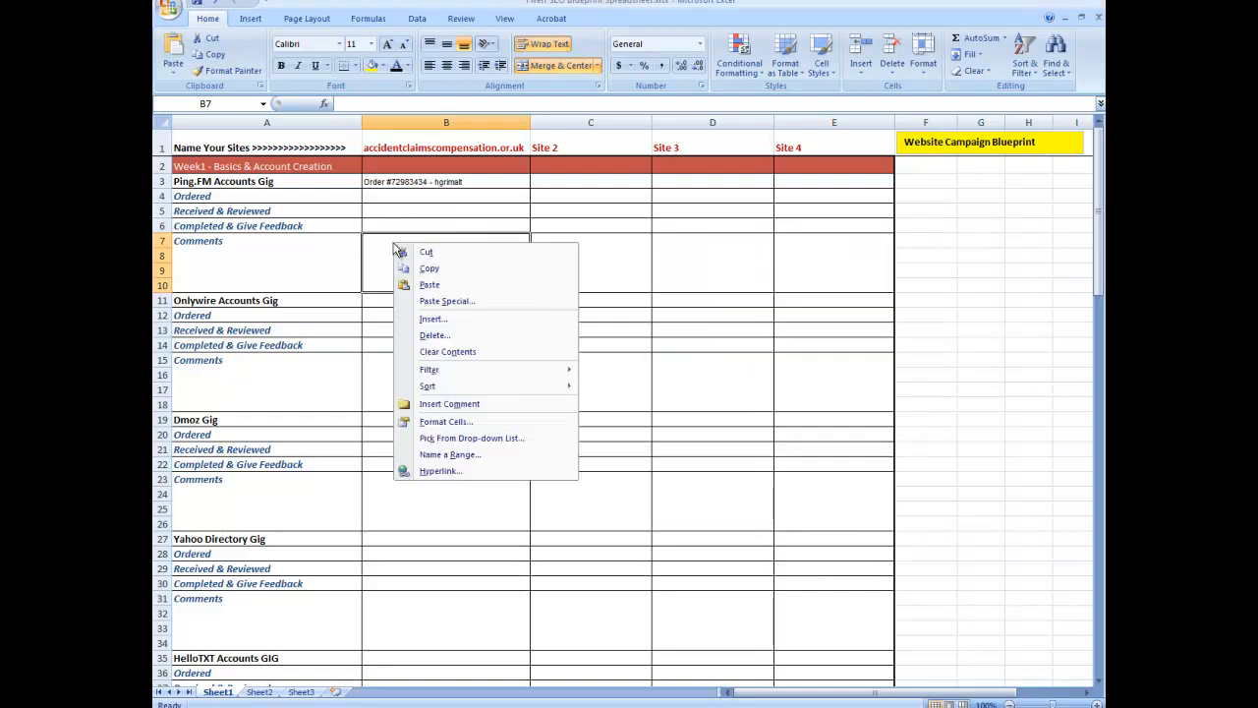
click(442, 287)
click(601, 391)
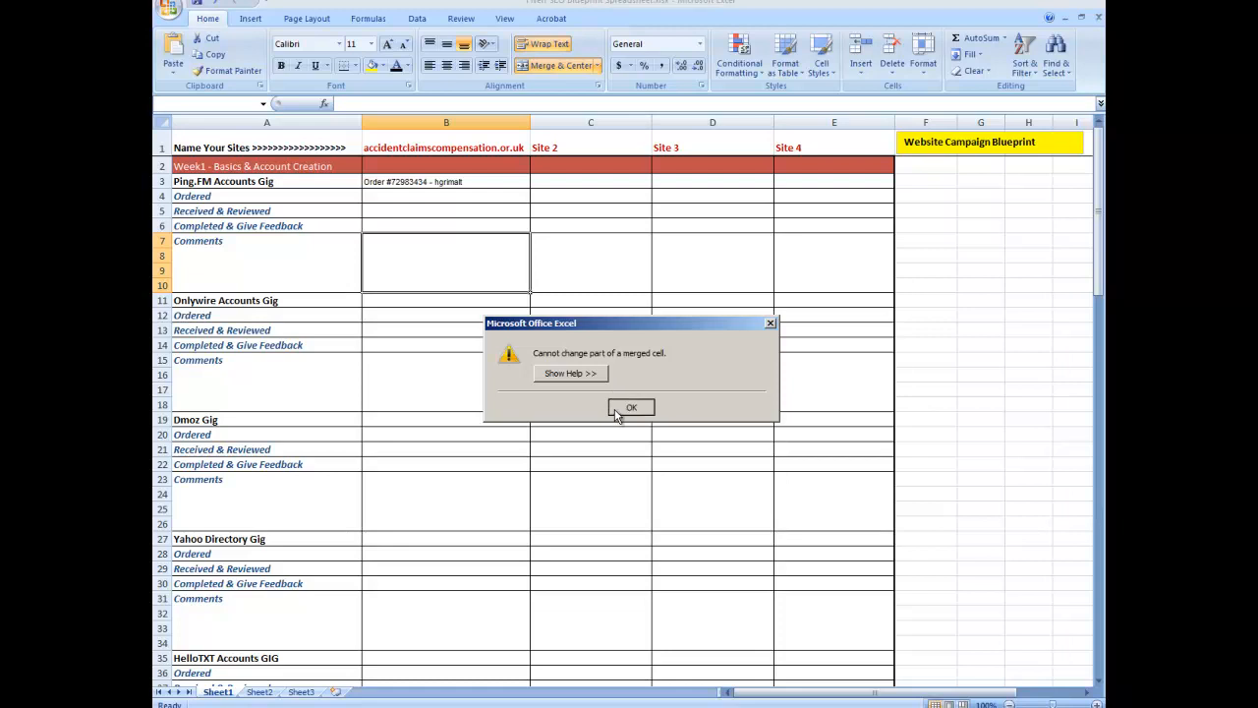
click(615, 406)
Step: Append the order address to the Ping.FM section's Comments label in column A
click(279, 276)
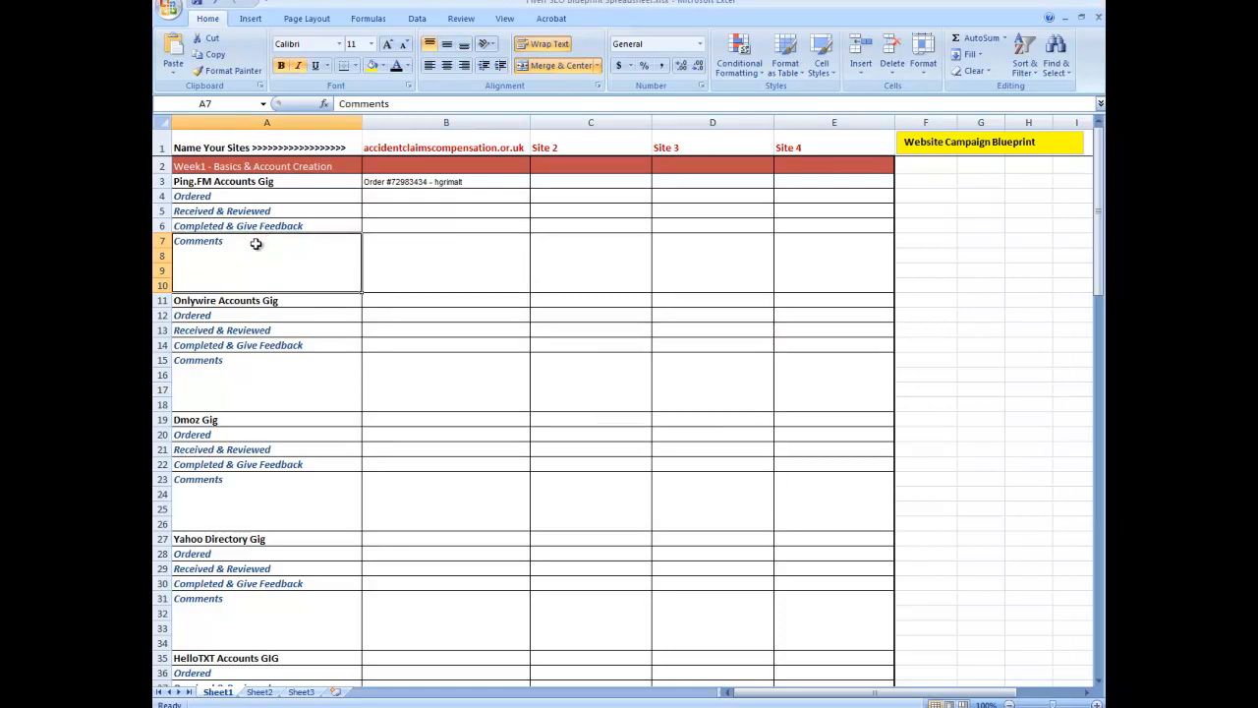
click(426, 105)
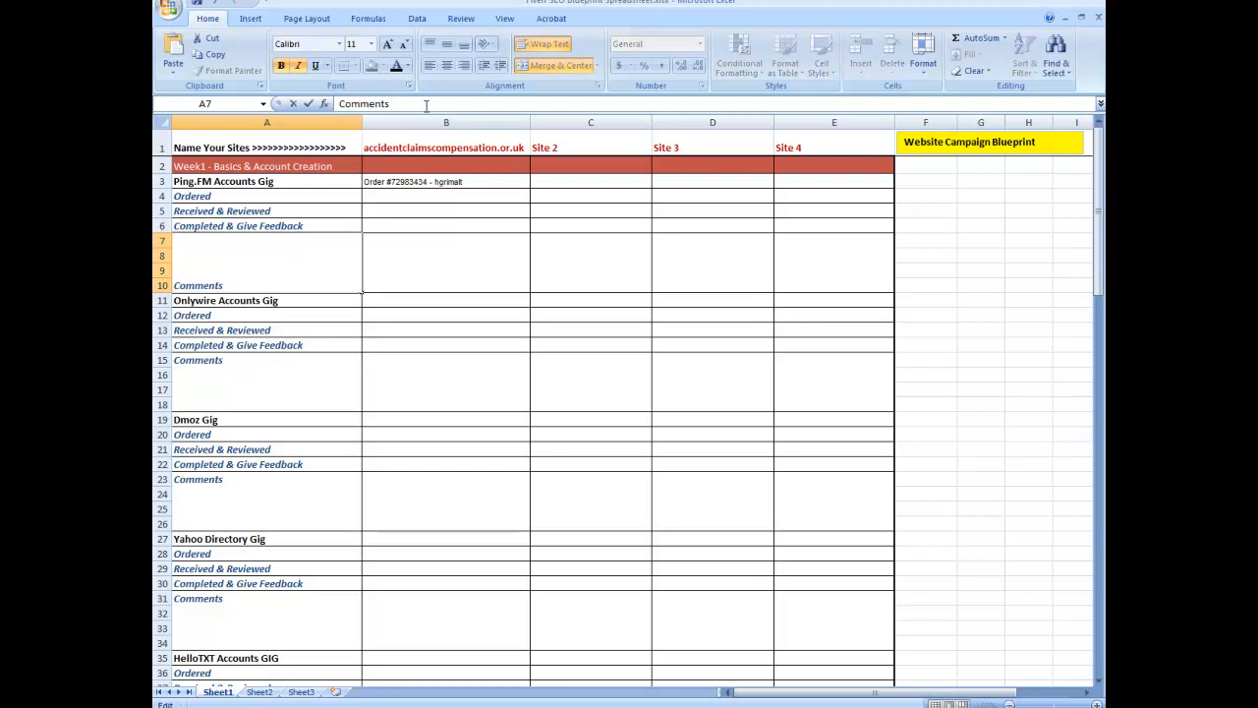
key(ctrl+v)
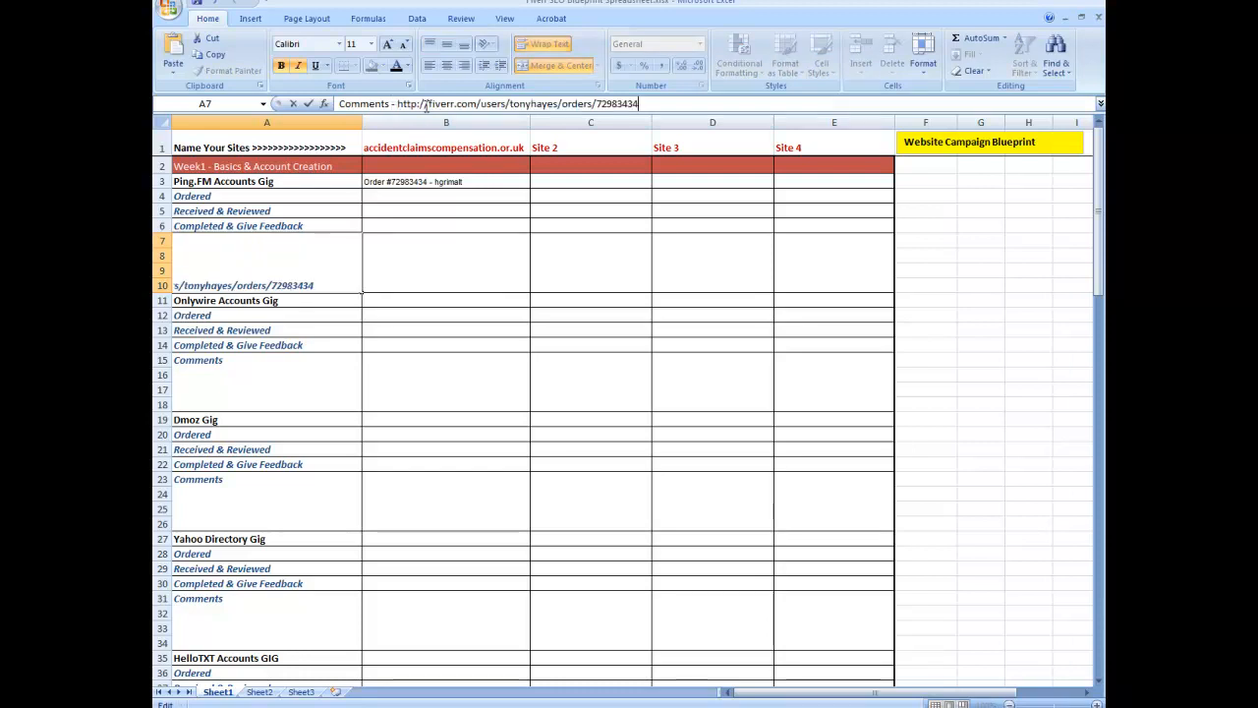
click(483, 271)
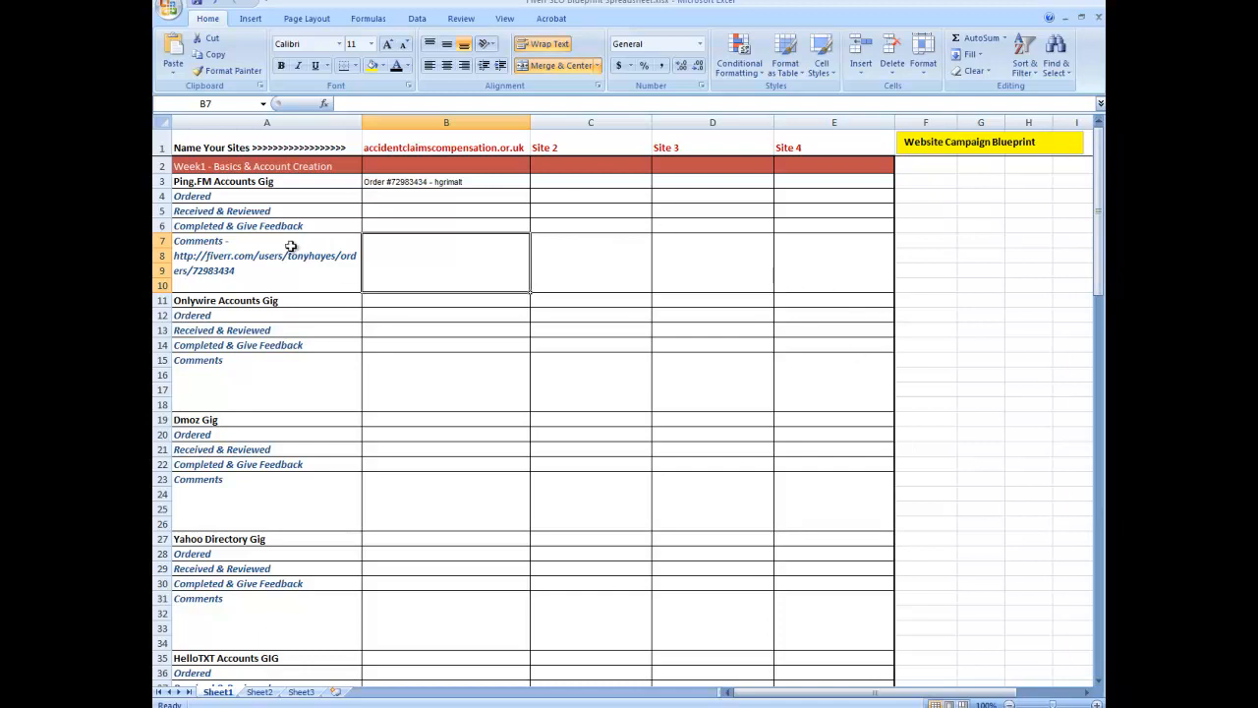
Step: Enter Yes in the Ordered row of the Ping.FM section for accidentclaimscompensation.or.uk
click(430, 224)
click(431, 208)
click(430, 197)
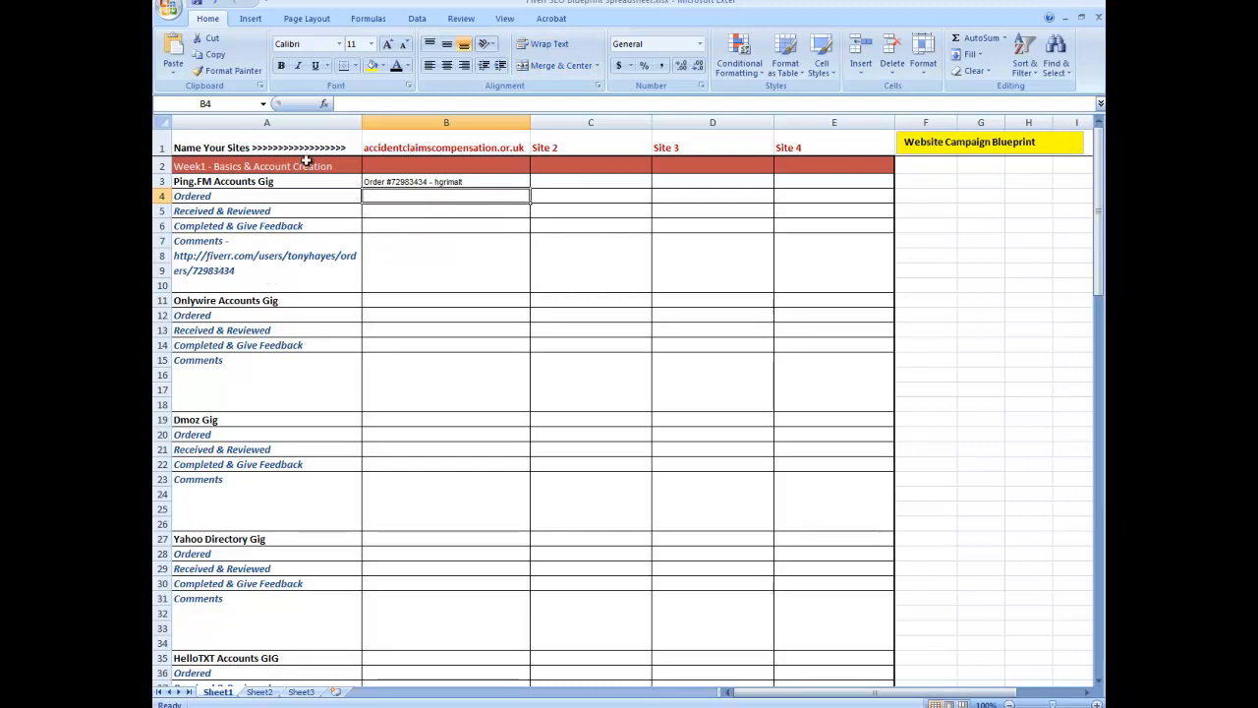
click(437, 182)
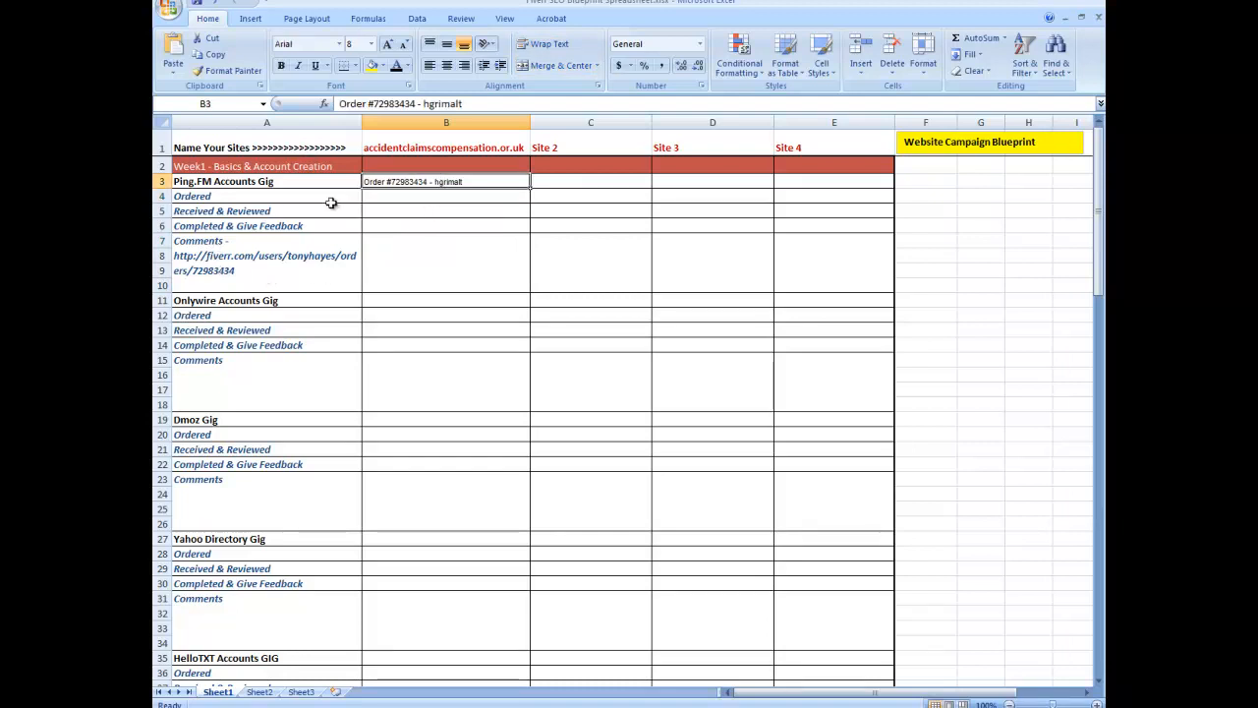
click(392, 196)
text(Yes)
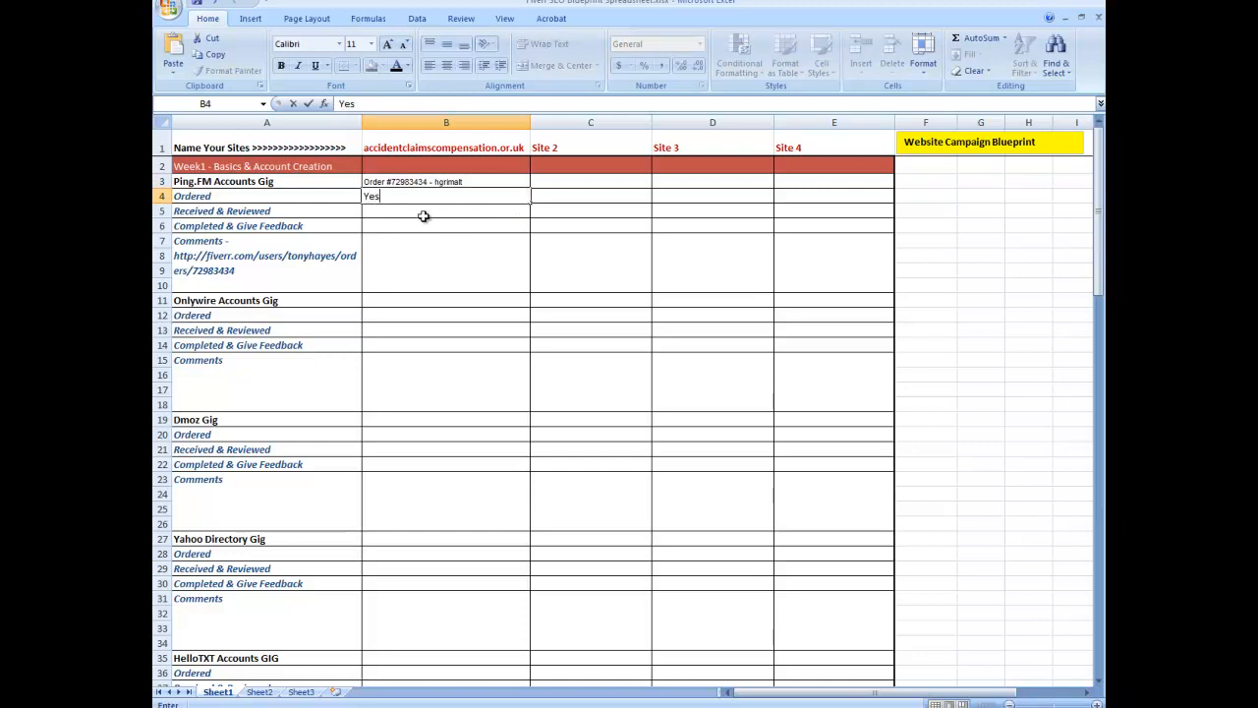
key(Return)
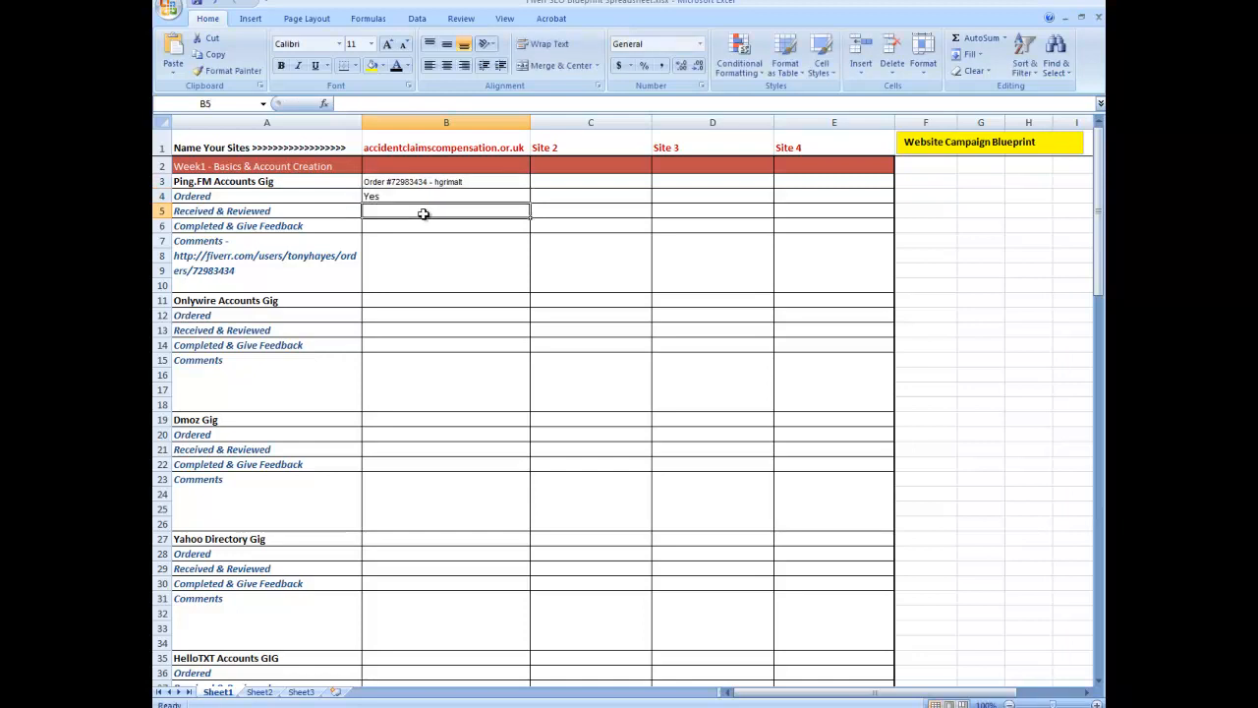
Step: Scroll through the spreadsheet's gig sections down to the Week 2 row and back to the top
click(420, 226)
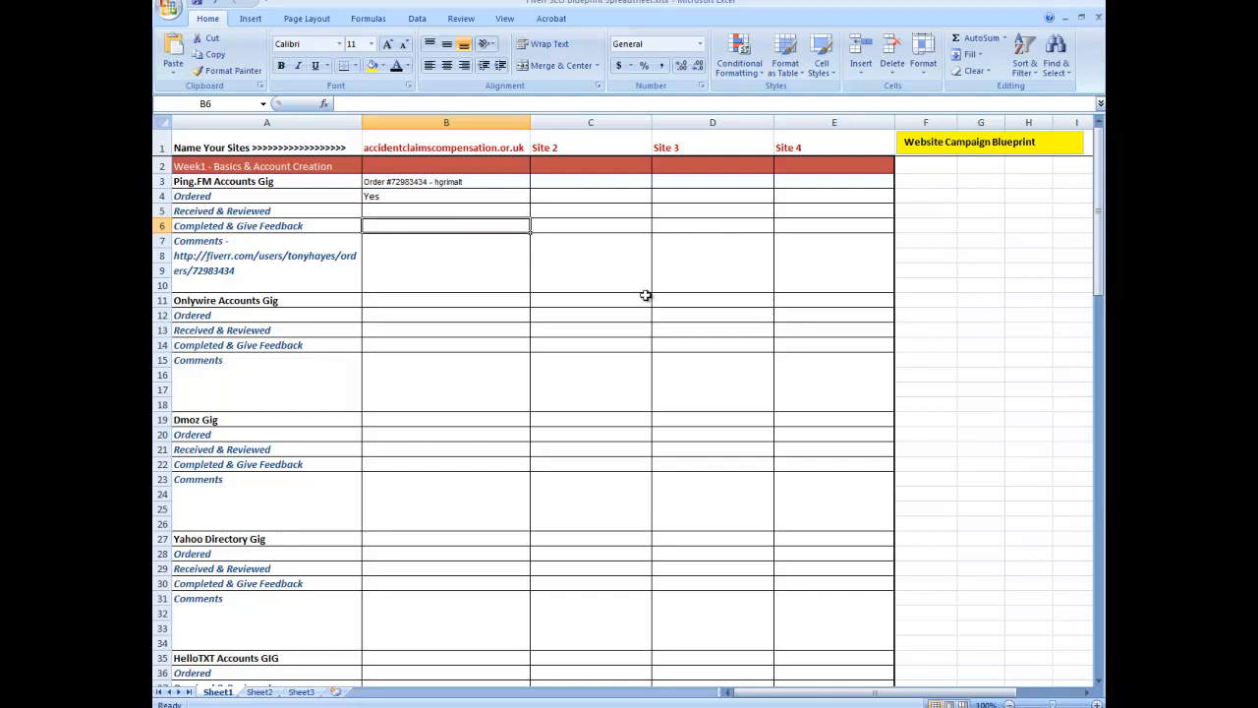
click(598, 148)
click(754, 142)
click(858, 141)
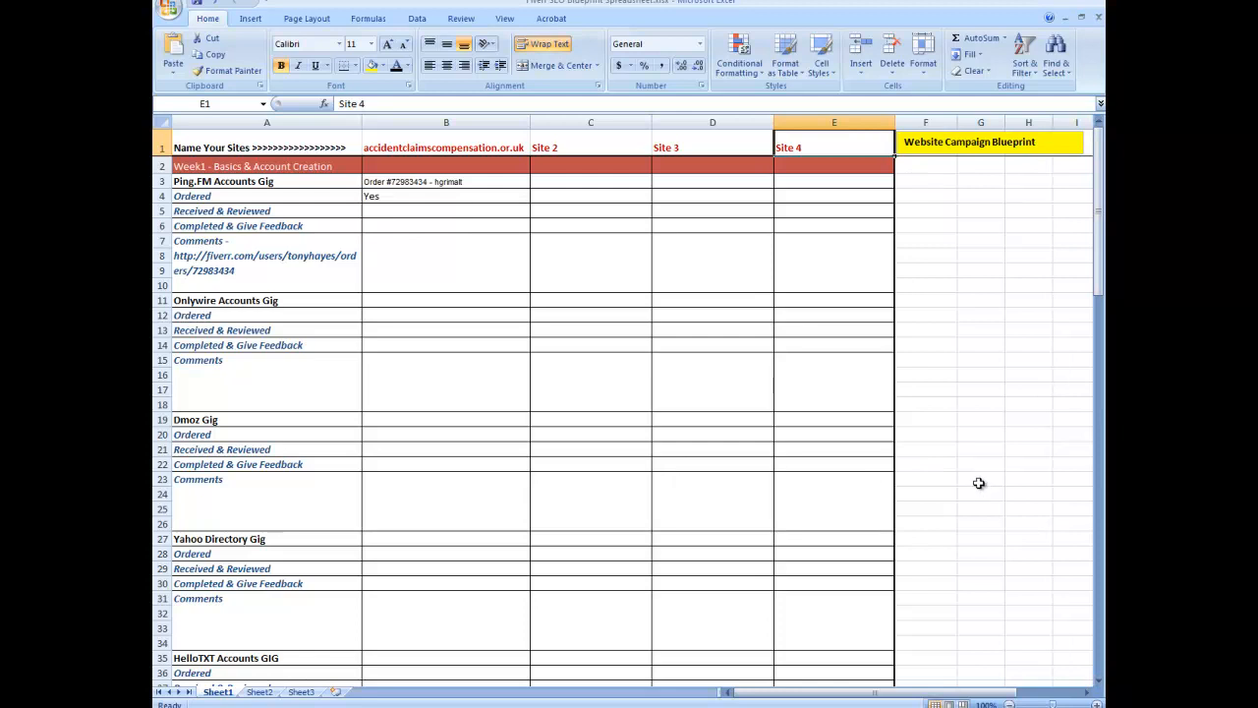
mouse_move(1101, 285)
mouse_down()
mouse_move(1101, 580)
mouse_move(1101, 285)
mouse_up()
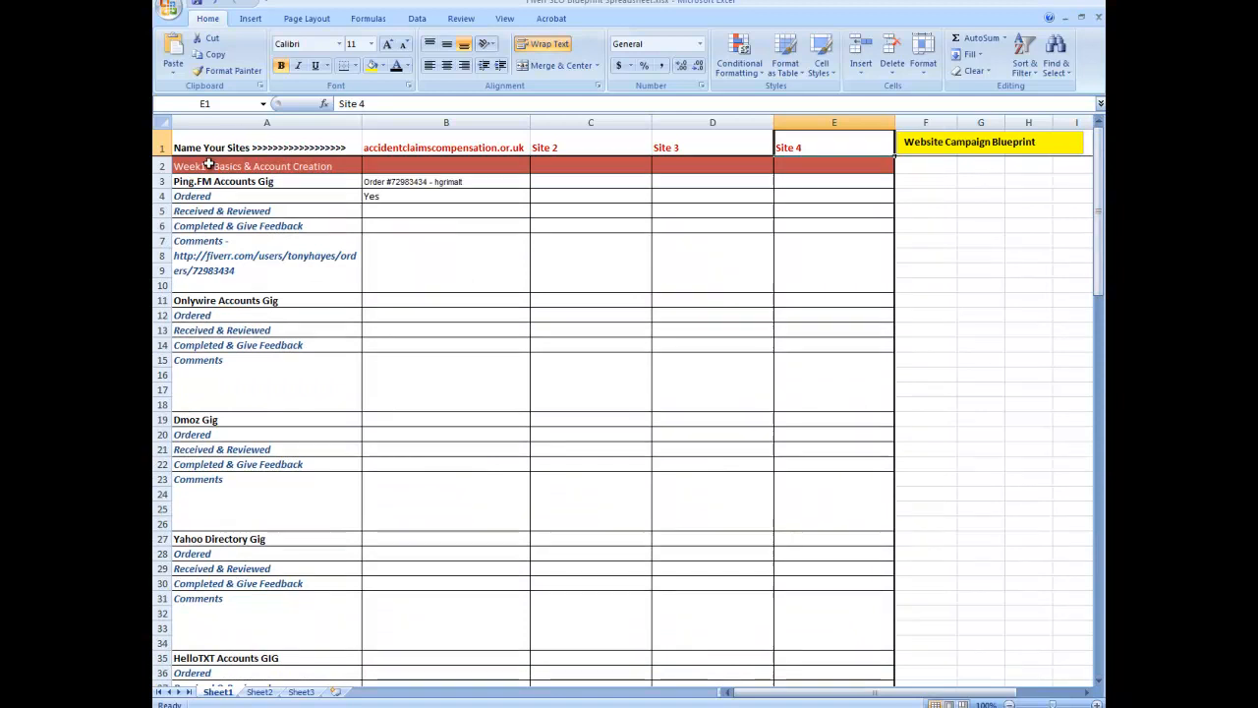
scroll(507, 331, down, 8)
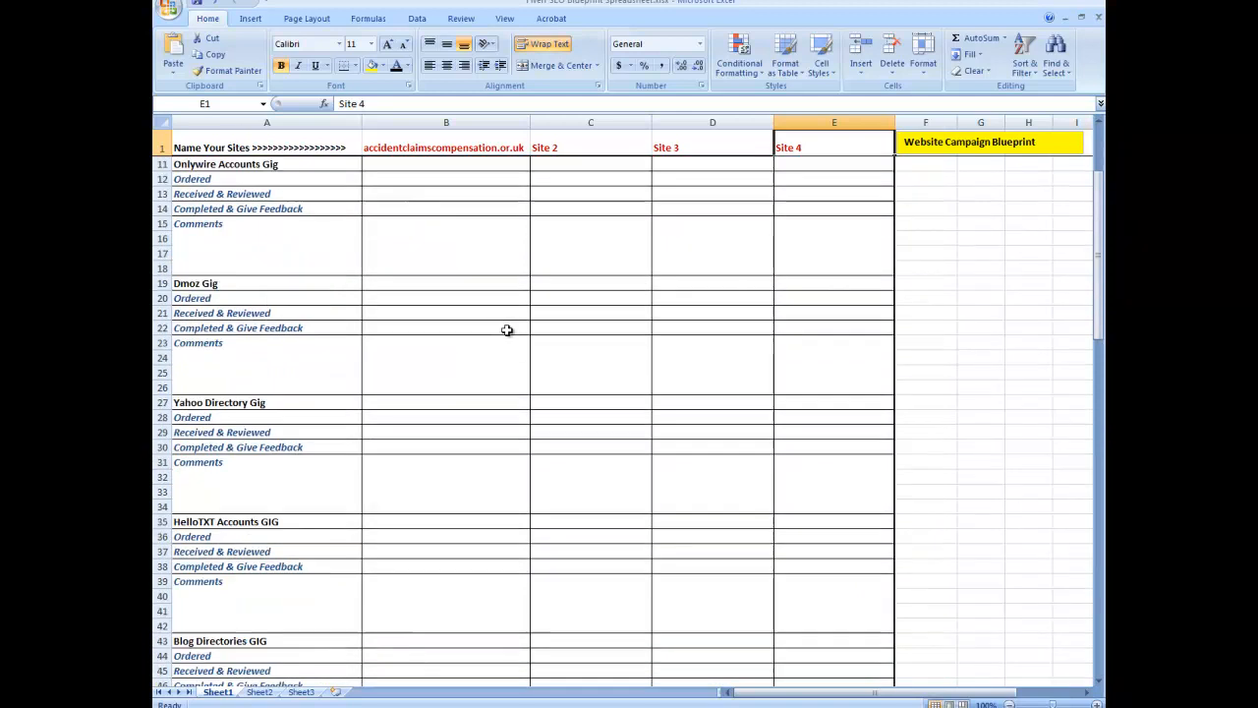
scroll(507, 330, down, 8)
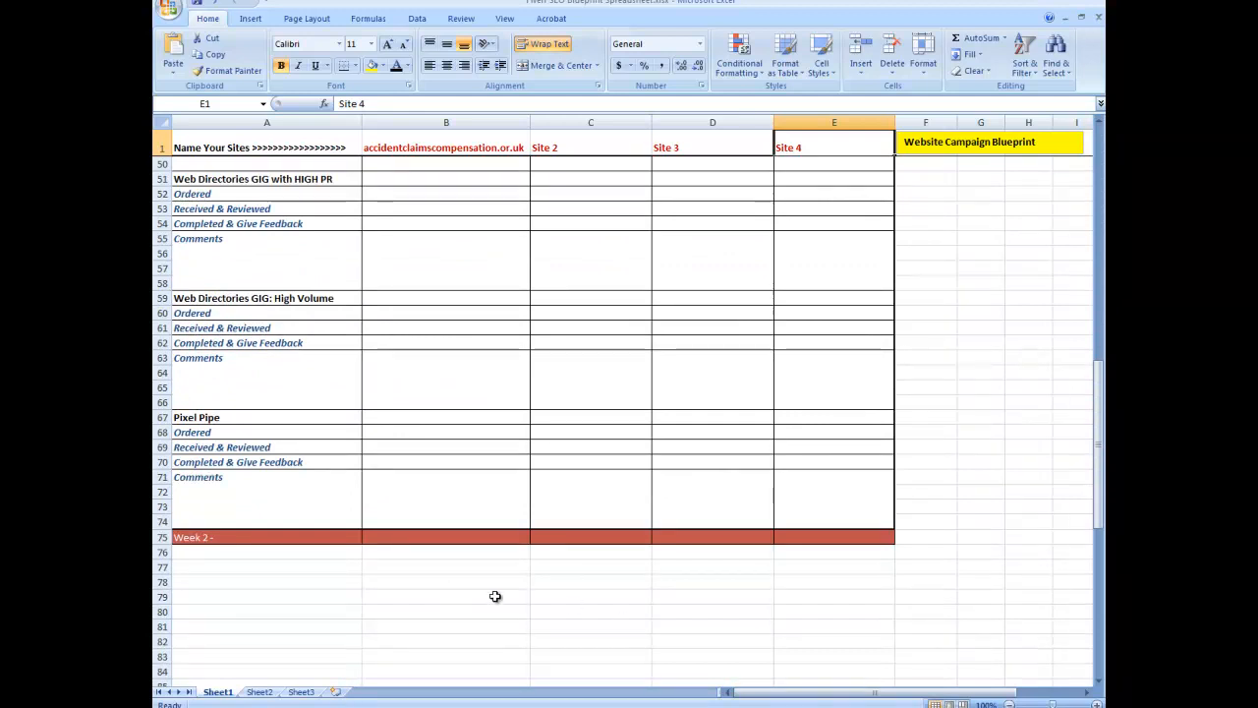
drag(1102, 511, 1025, 278)
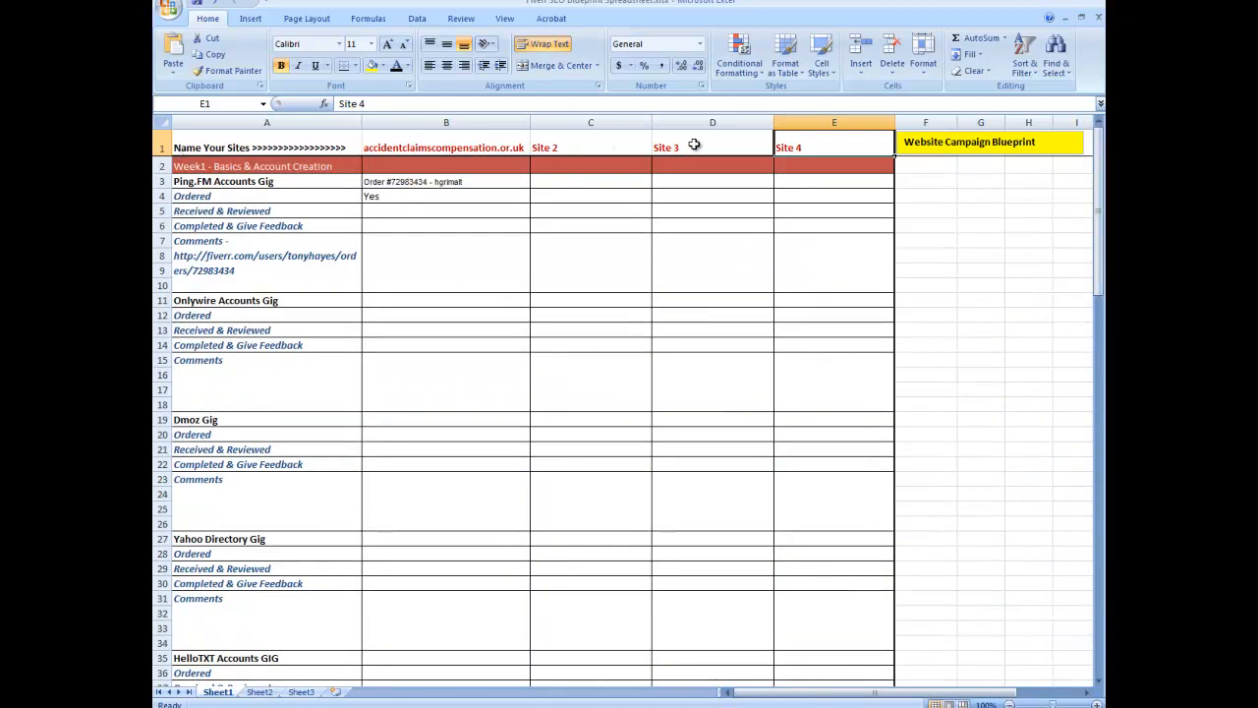
mouse_move(162, 148)
mouse_down()
mouse_move(325, 262)
mouse_move(492, 551)
mouse_move(531, 678)
mouse_move(553, 682)
mouse_move(562, 613)
mouse_up()
right_click(585, 455)
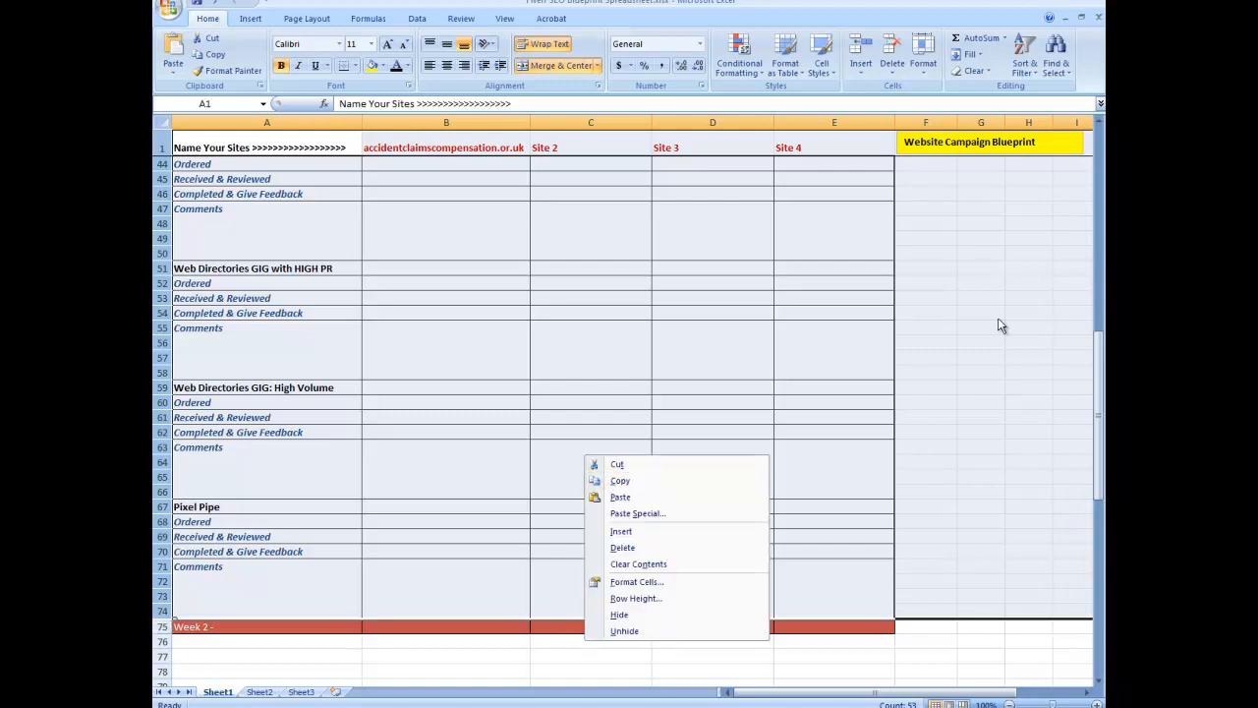
key(Escape)
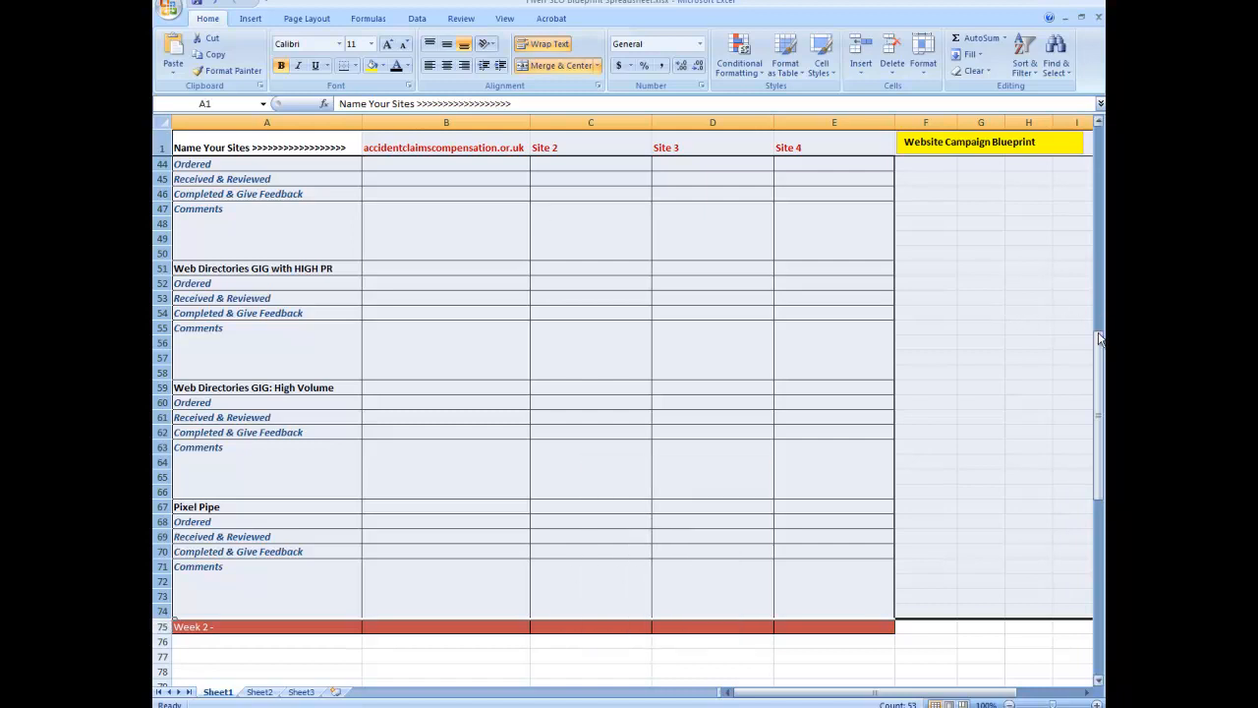
click(207, 652)
click(208, 643)
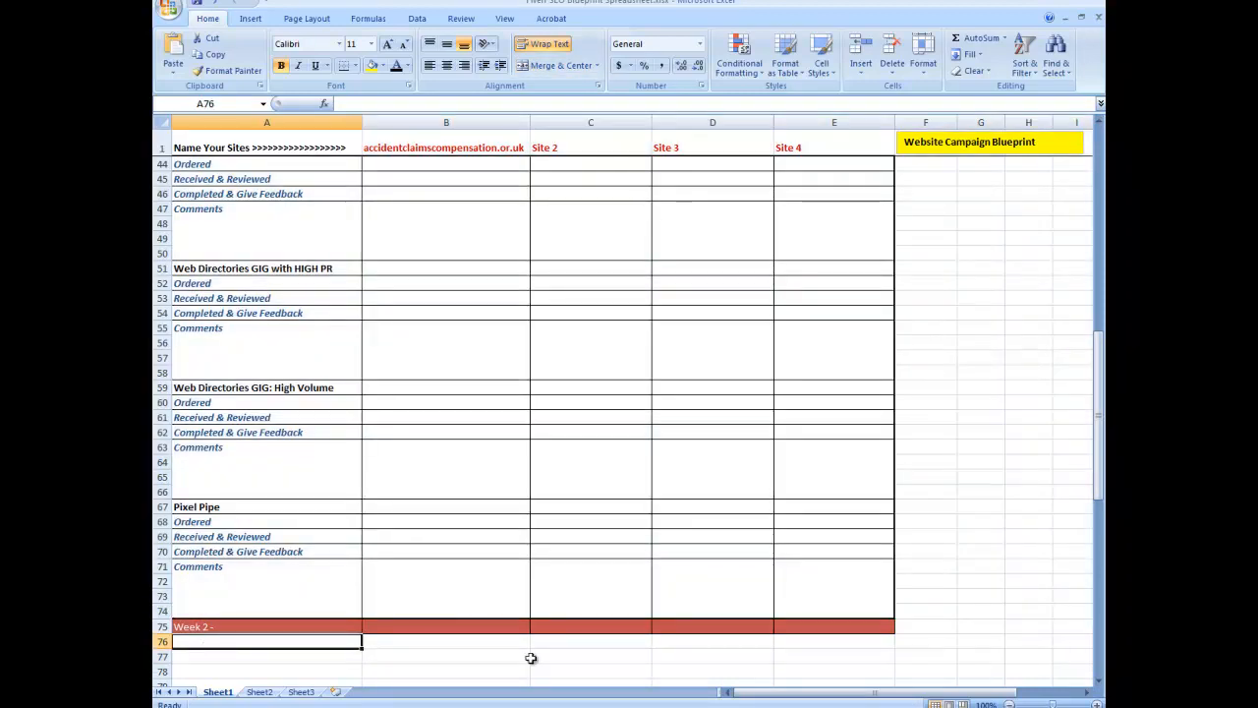
drag(1102, 364, 1102, 158)
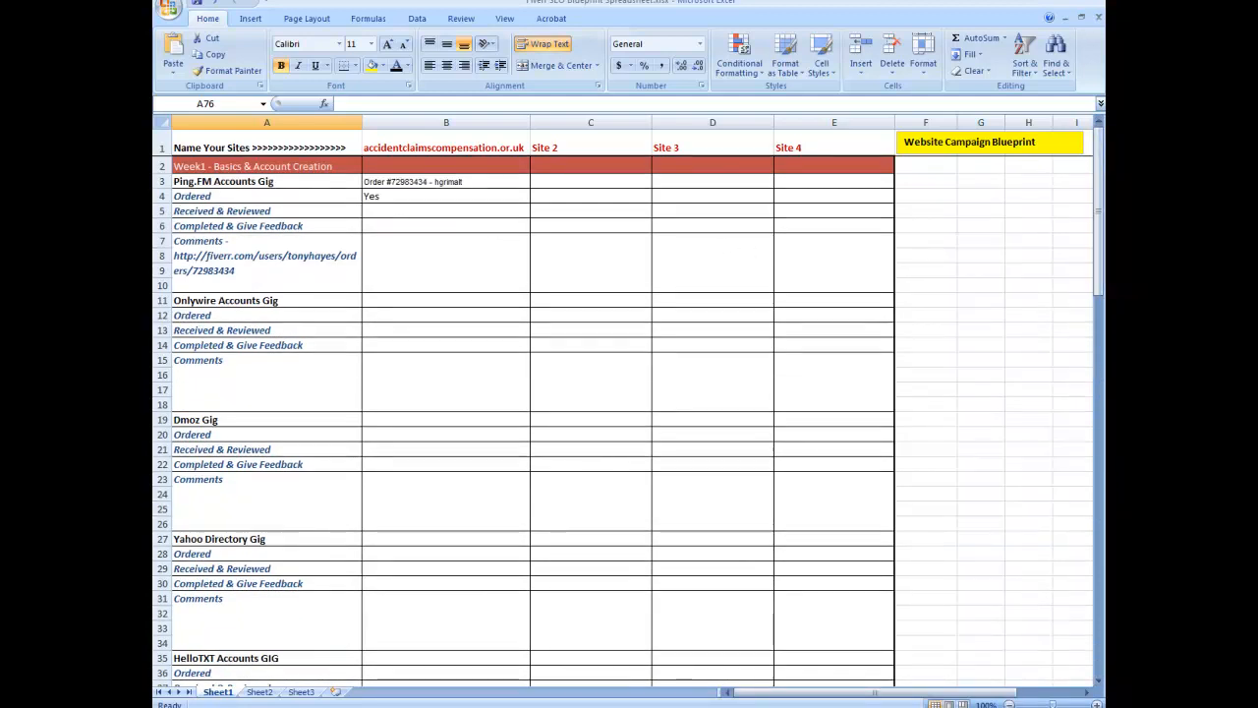
Step: Copy the gig description from the Fiverr order page in the browser
click(359, 705)
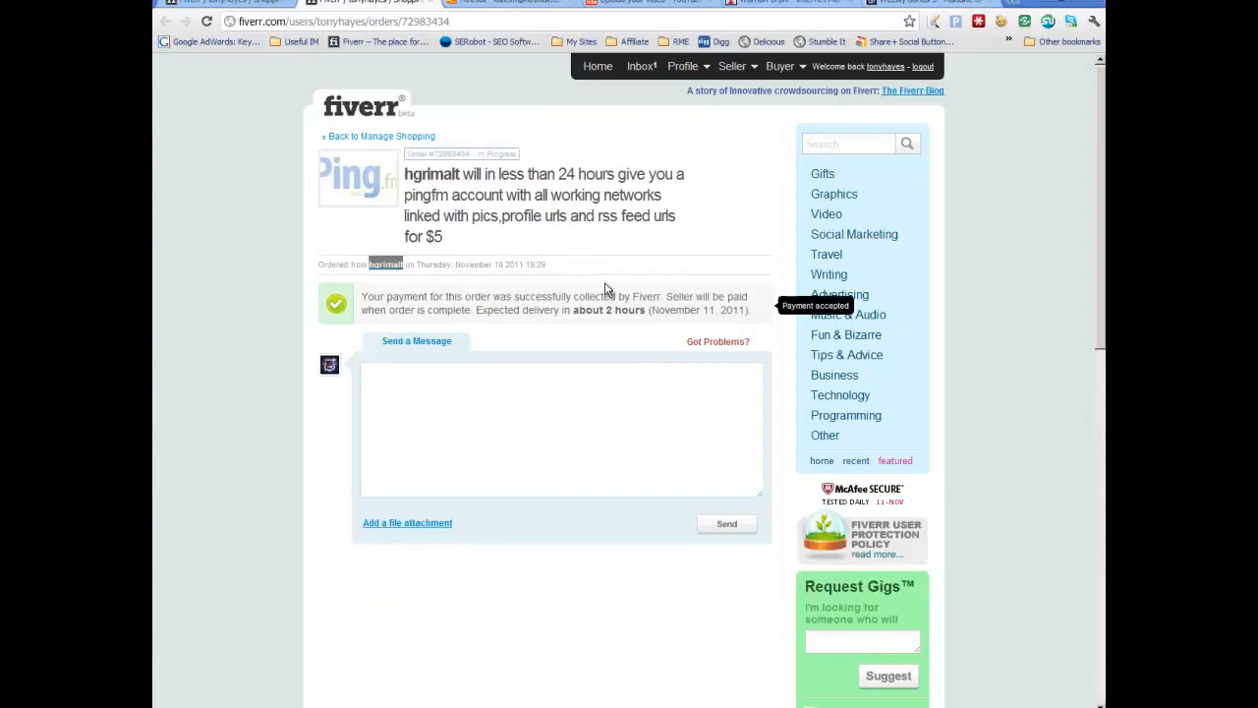
drag(459, 243, 460, 175)
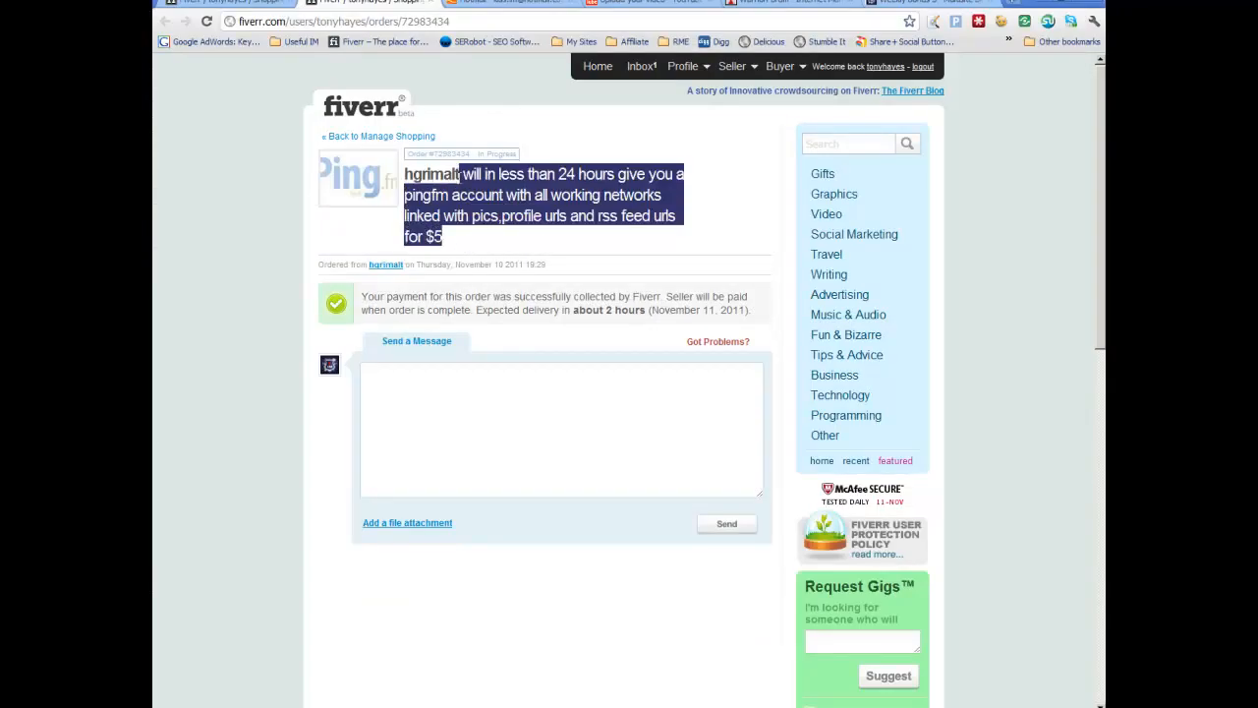
right_click(666, 177)
click(700, 197)
key(alt+Tab)
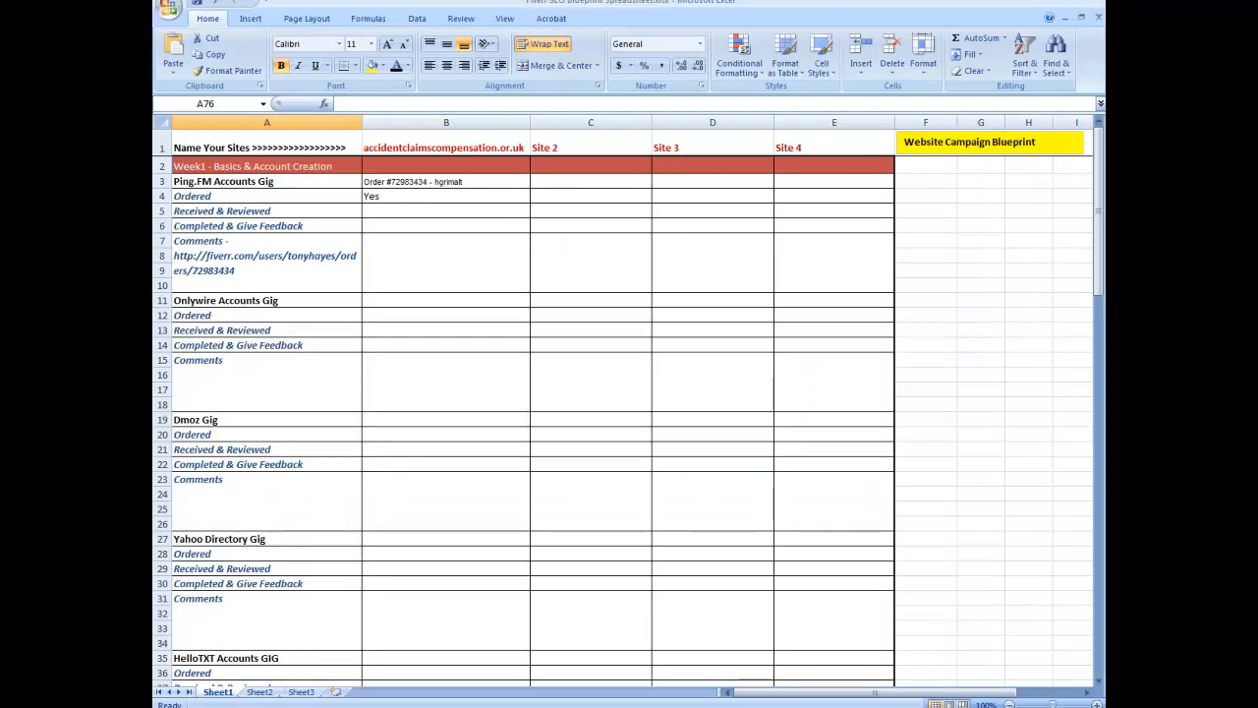
Step: Paste the gig description into the Ping.FM Comments cell under accidentclaimscompensation.or.uk
click(412, 251)
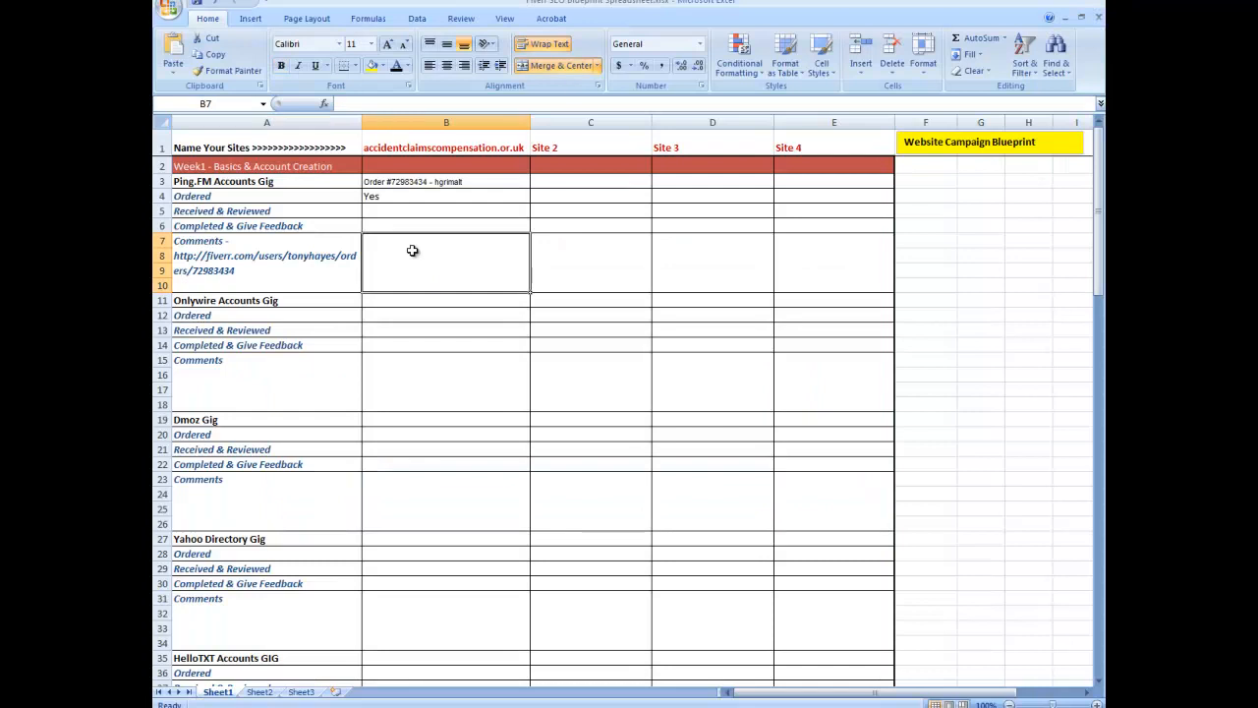
right_click(394, 105)
click(429, 144)
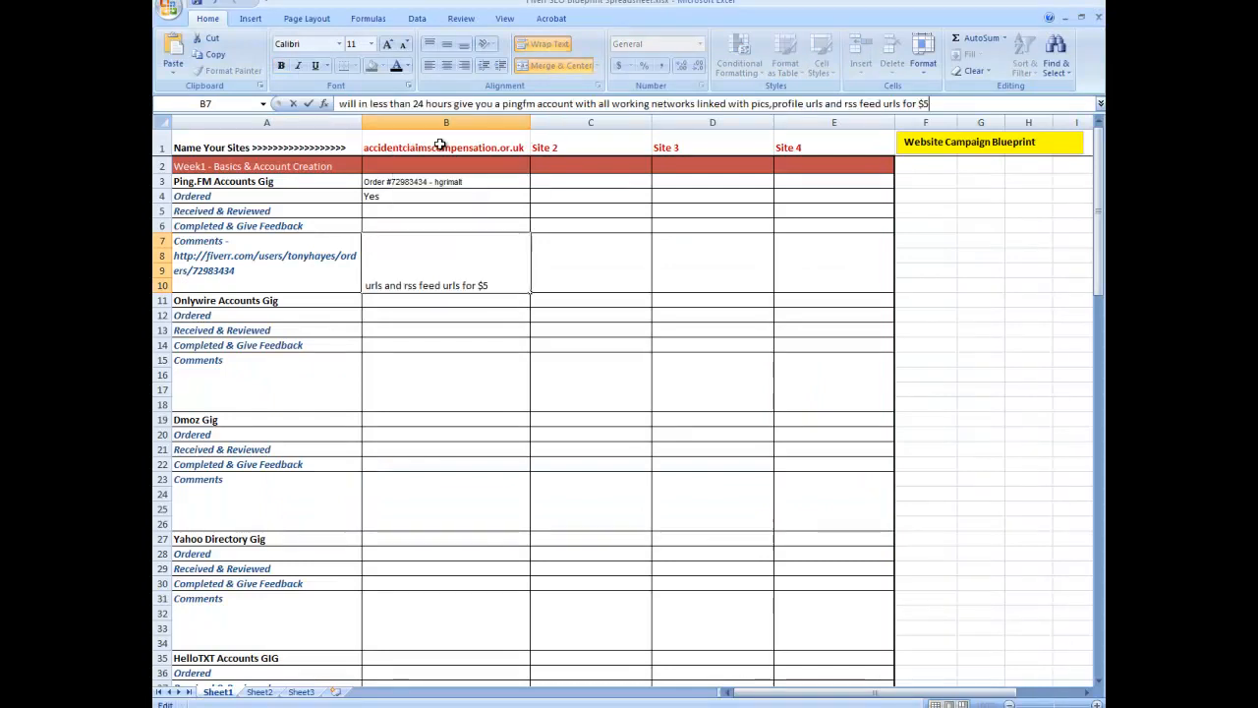
click(597, 366)
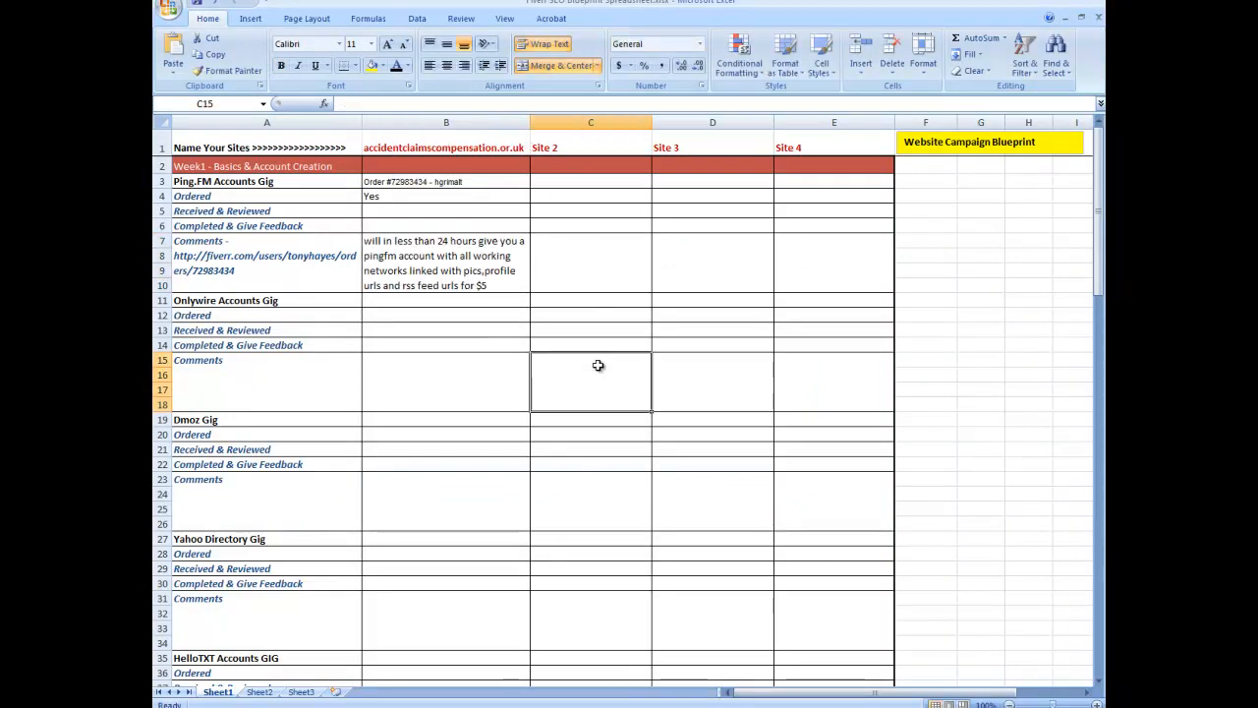
click(479, 263)
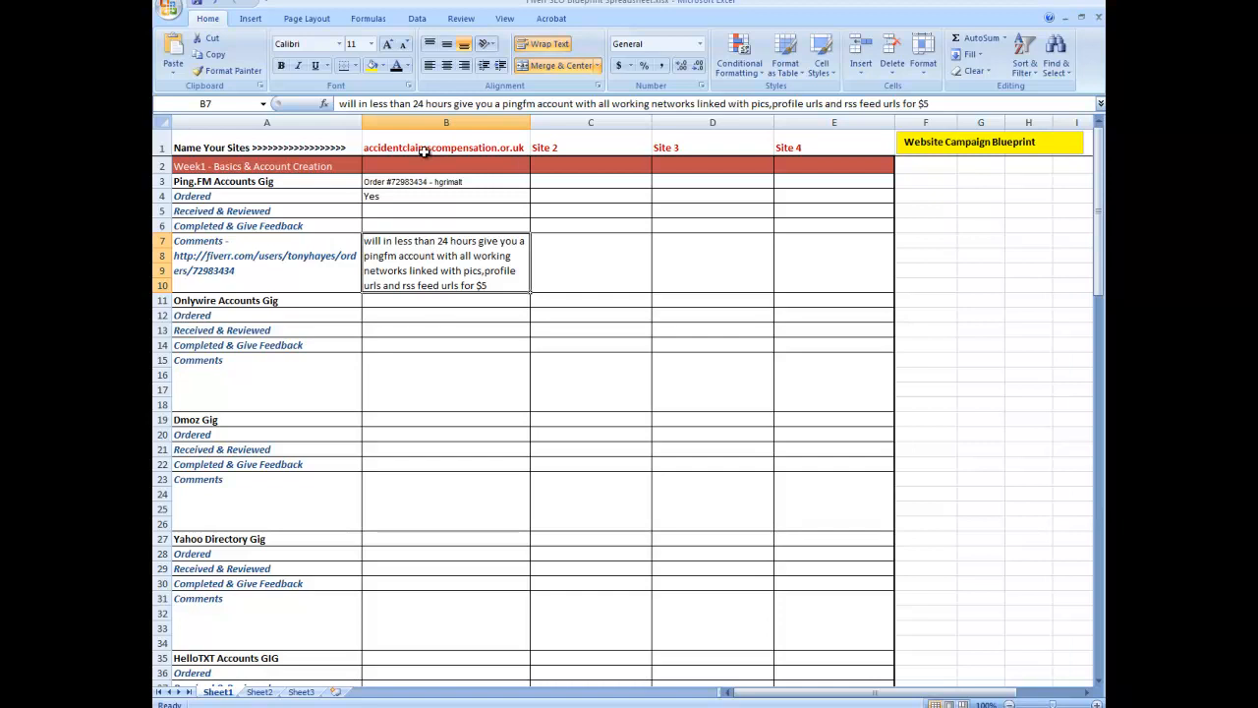
Step: Fill the Ping.FM Ordered cell containing Yes with green
click(396, 196)
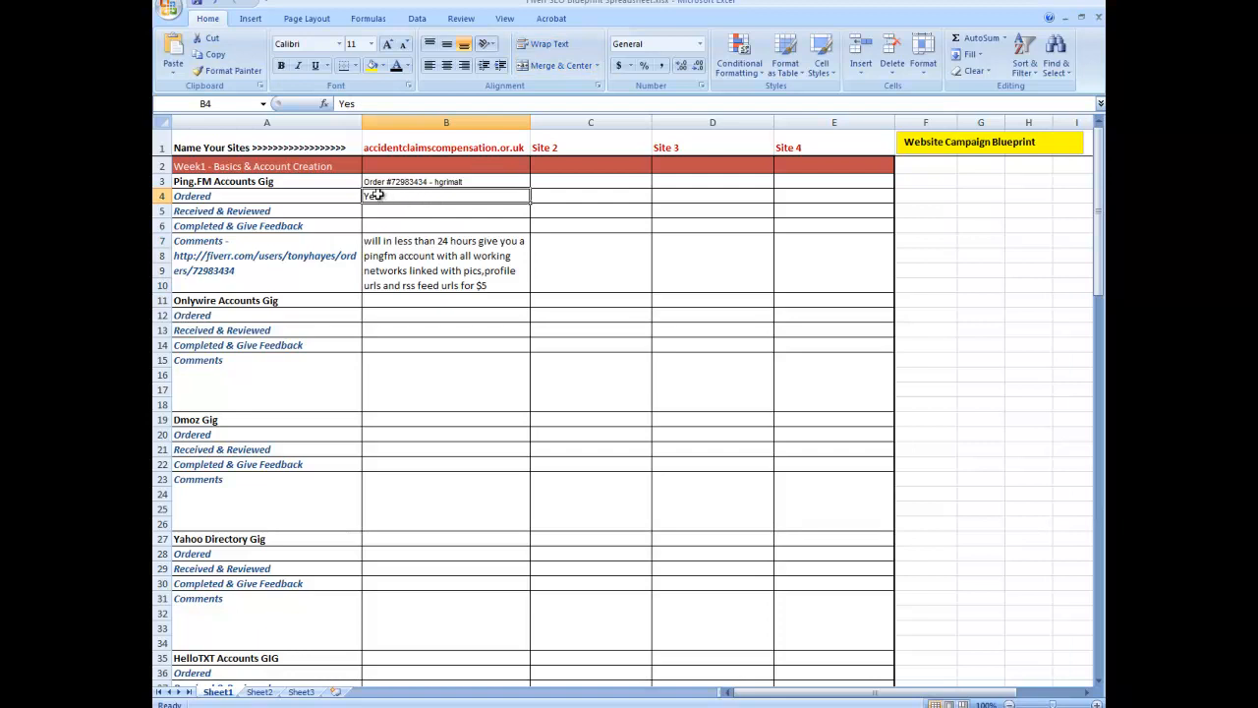
click(382, 65)
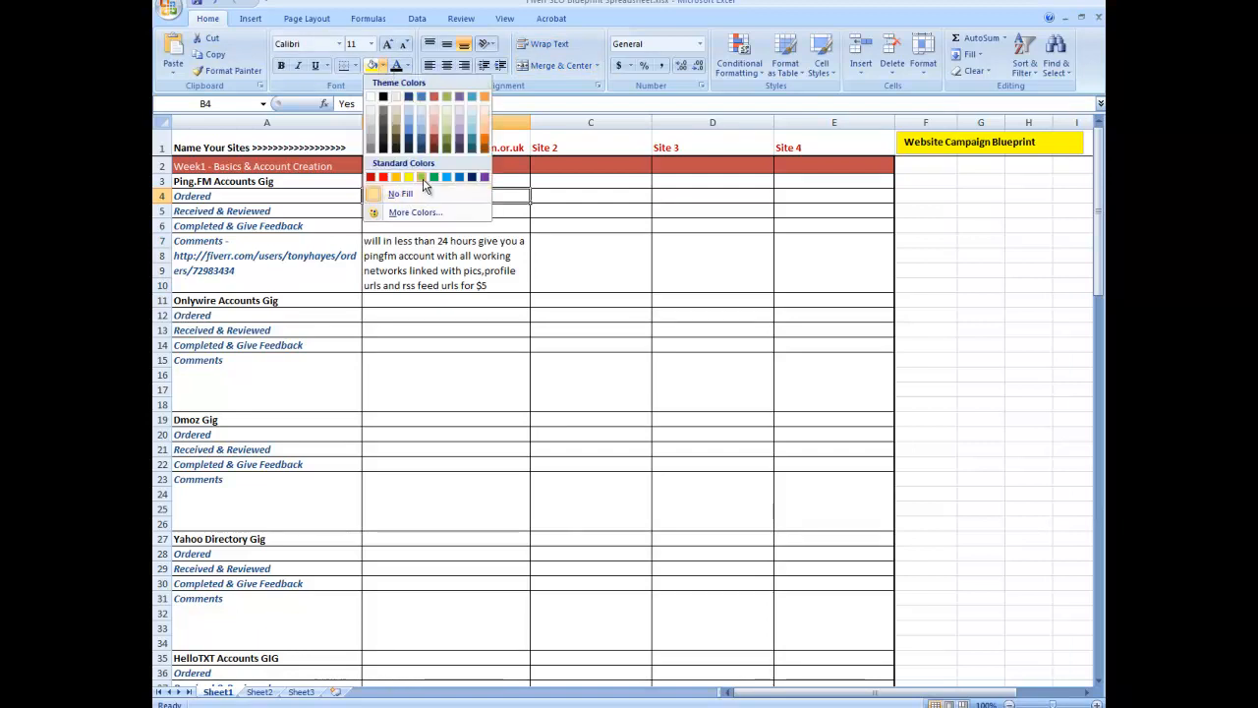
click(423, 178)
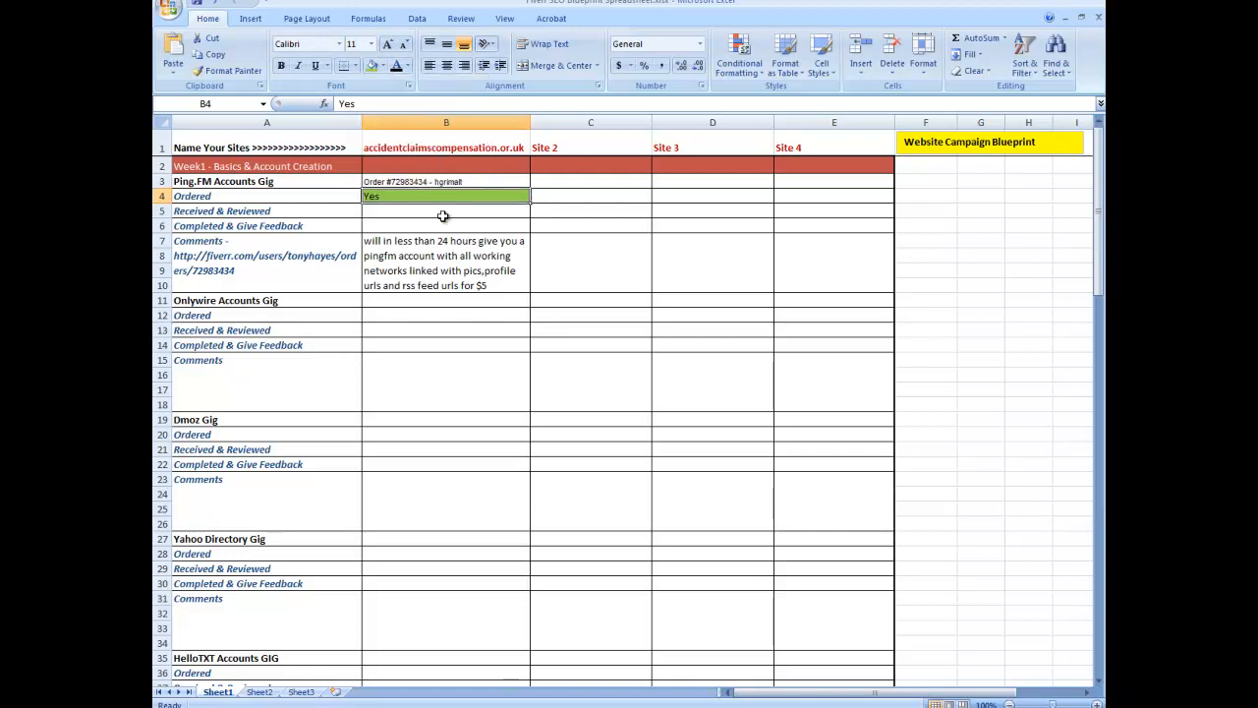
Step: Fill the Ping.FM Received & Reviewed cell with orange
click(454, 212)
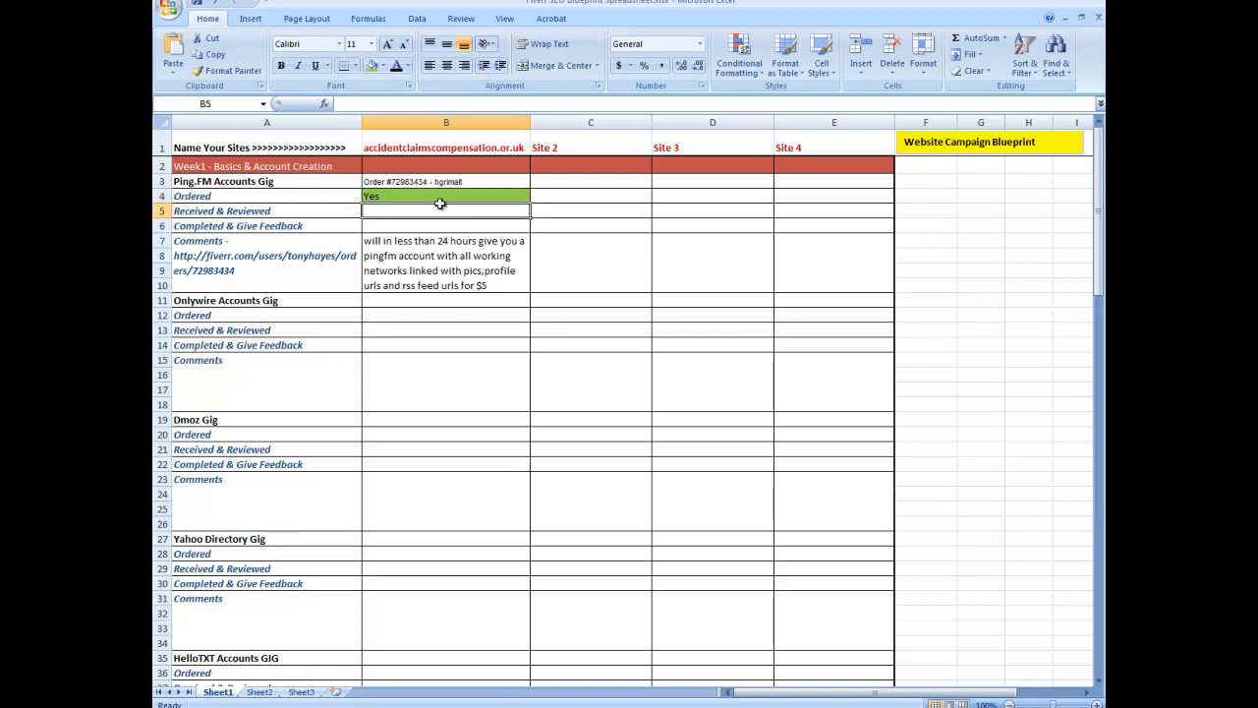
click(383, 66)
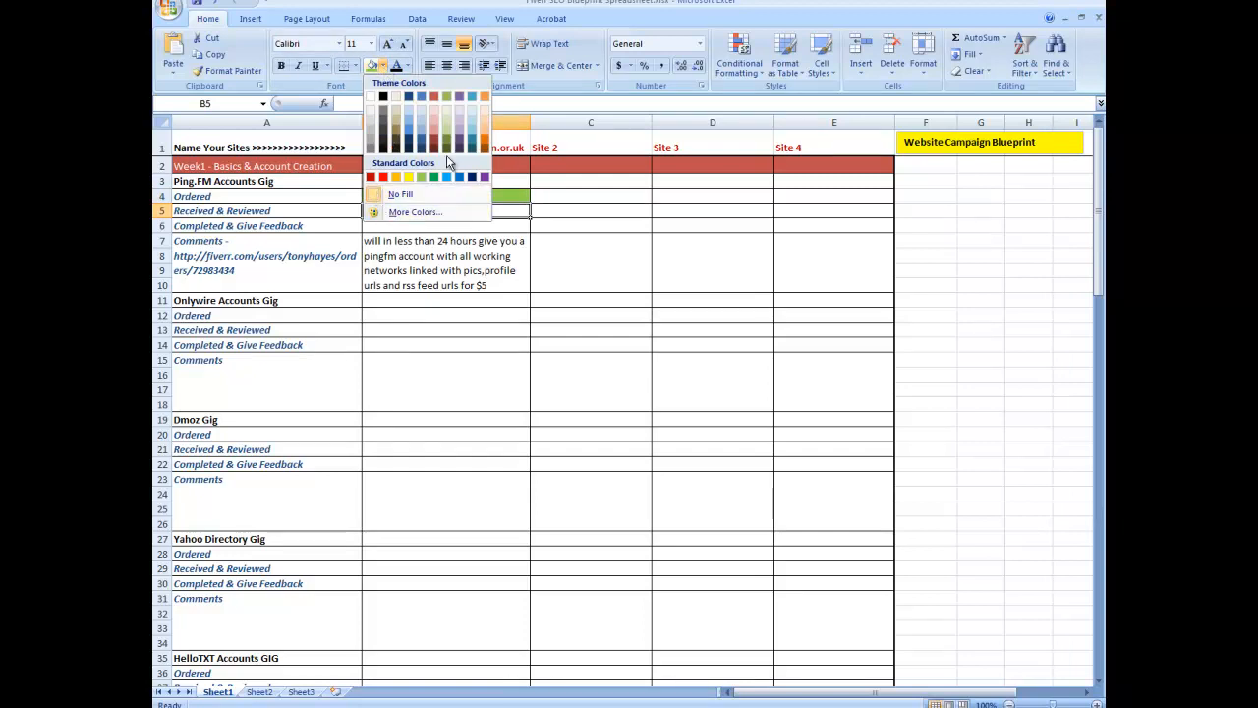
click(397, 177)
Step: Fill the Ping.FM Completed & Give Feedback cell with a dark red theme colour
click(401, 226)
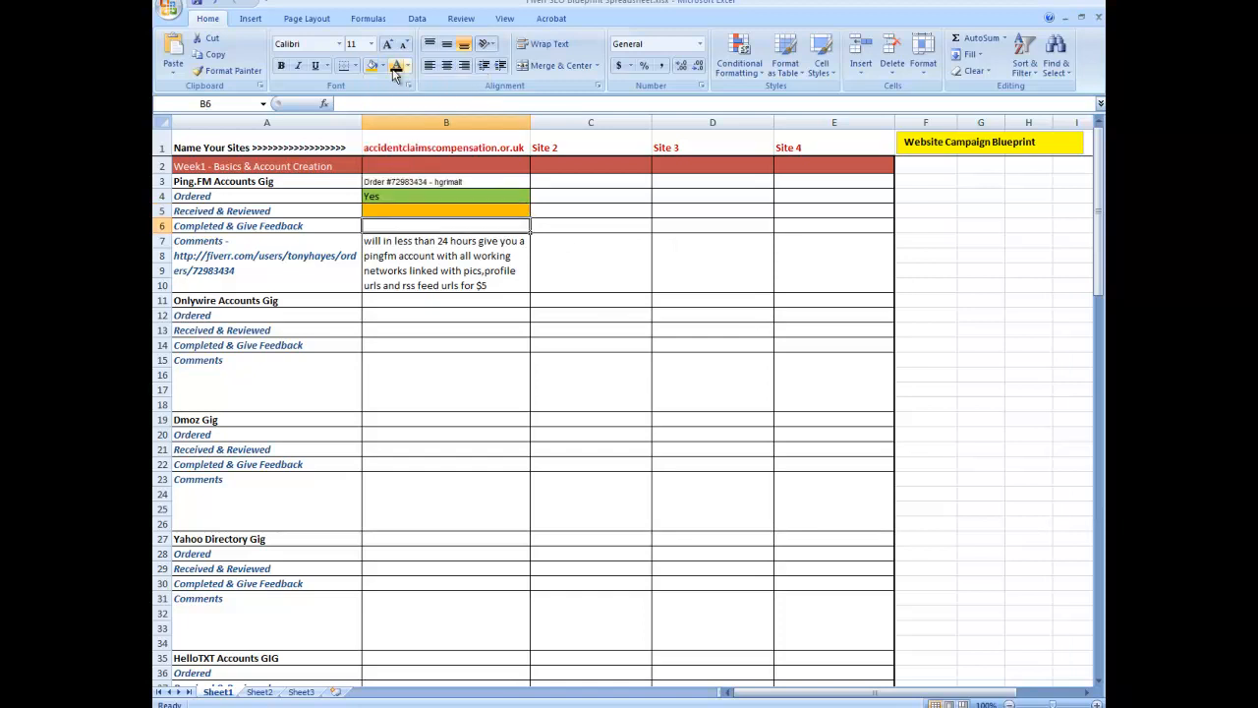
click(384, 66)
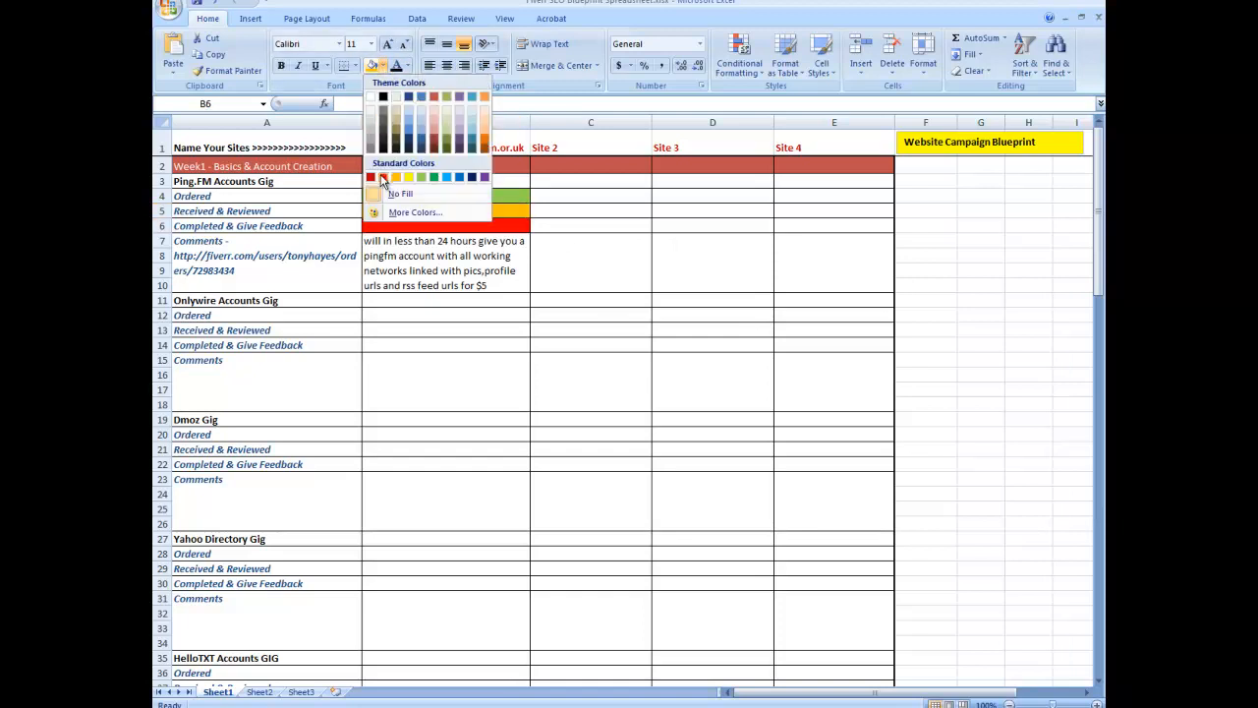
click(383, 177)
click(381, 66)
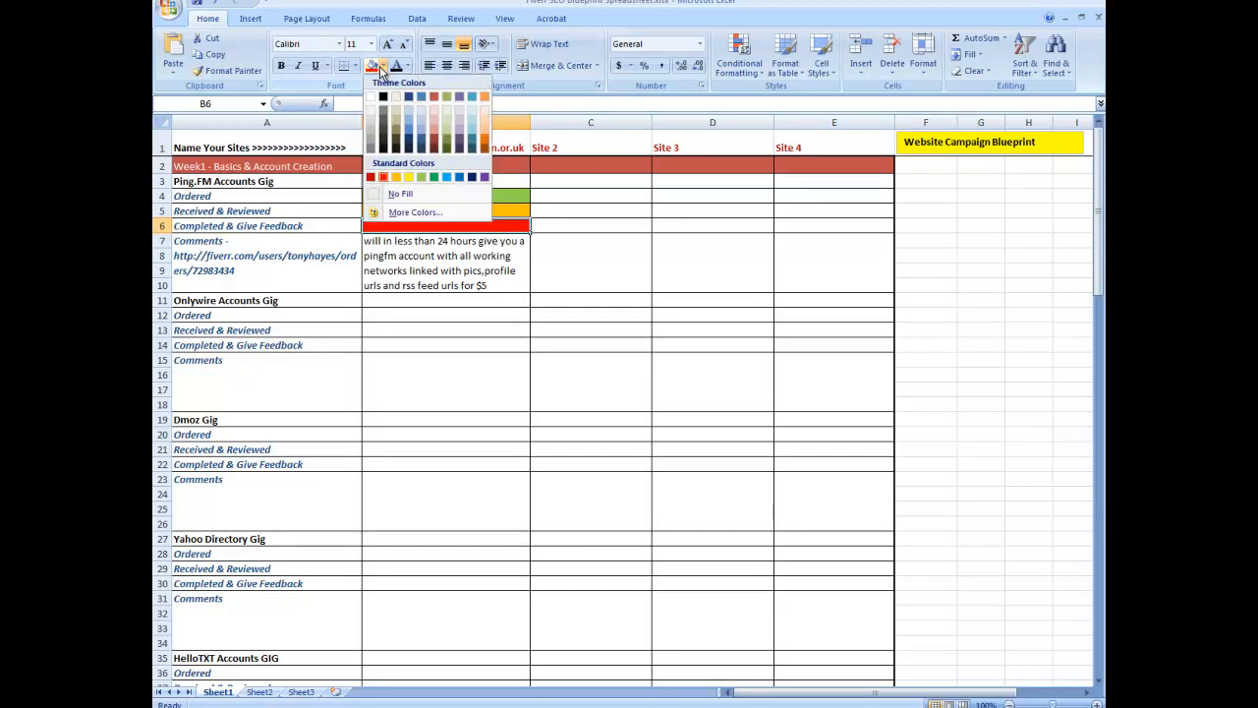
click(436, 103)
click(599, 286)
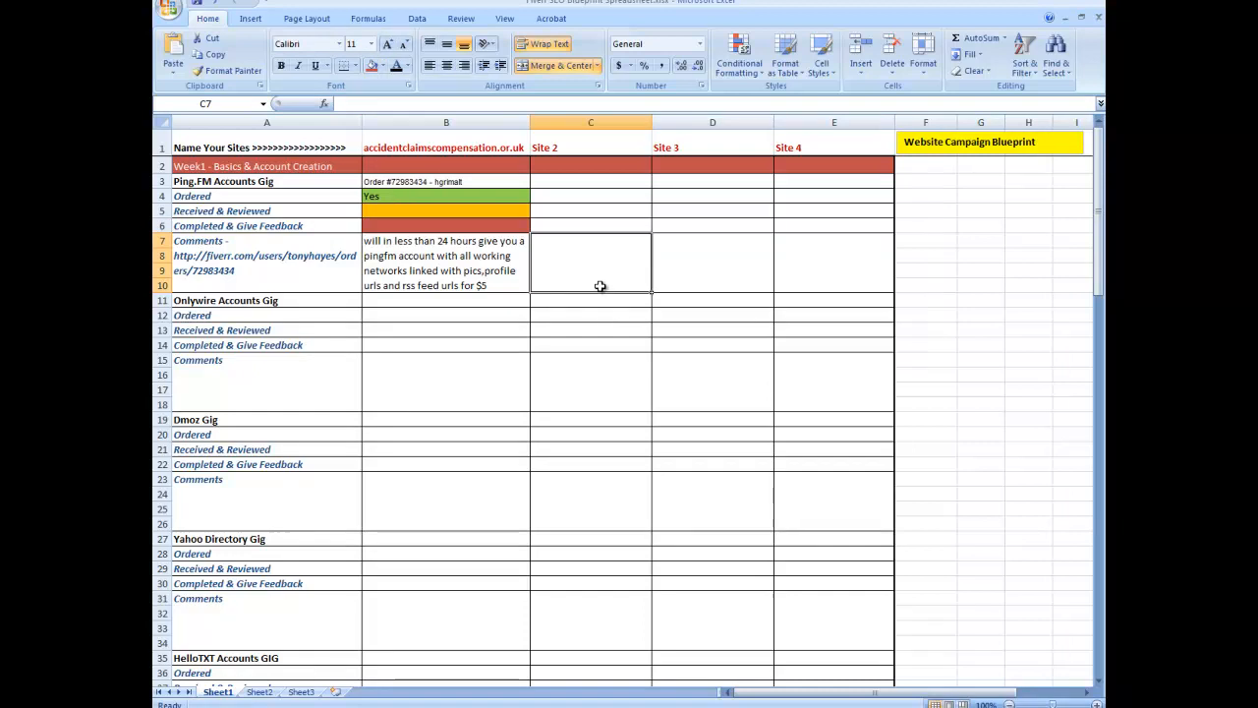
click(424, 199)
click(427, 211)
click(429, 226)
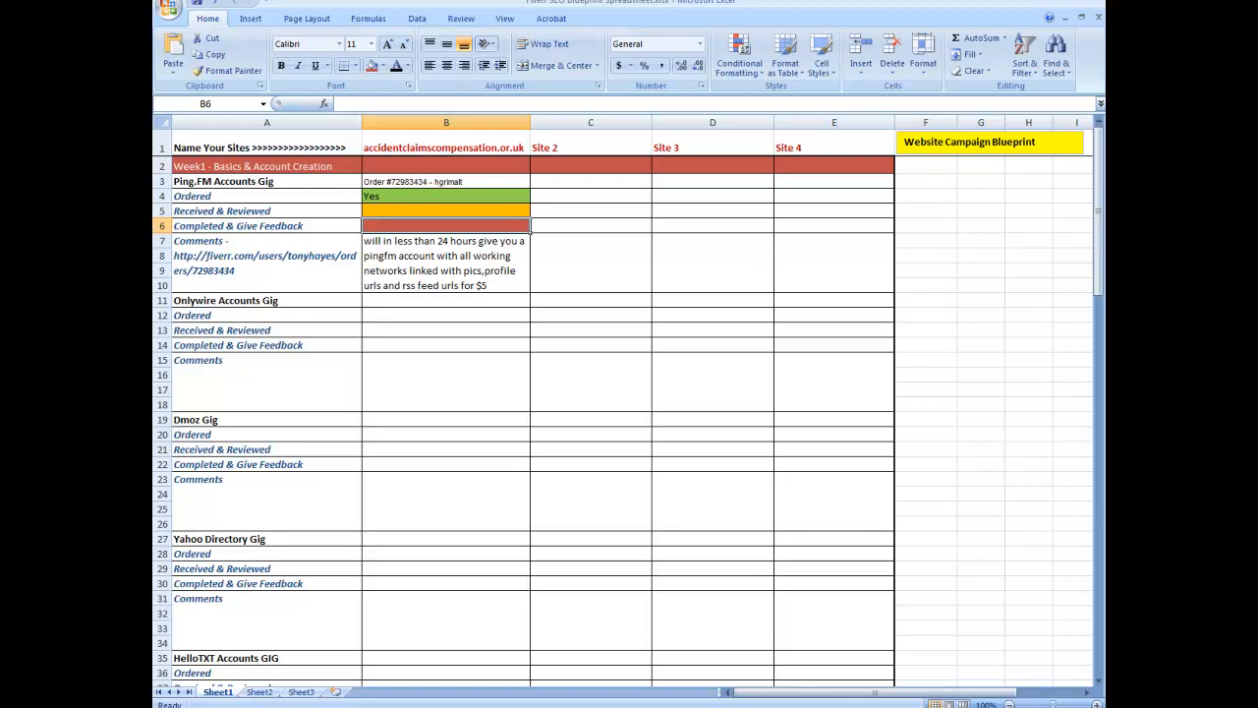
Step: Open the delivered Onlywire order from the My Shopping list in the browser
key(alt+Tab)
click(732, 173)
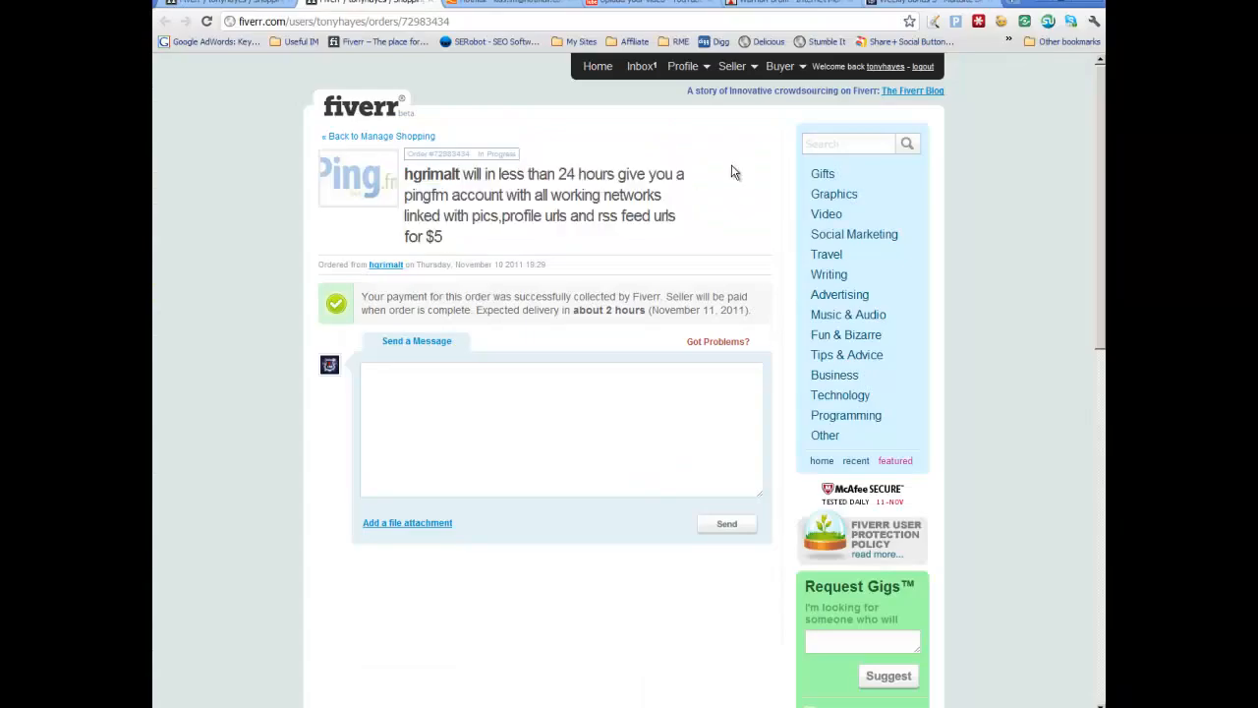
mouse_move(781, 67)
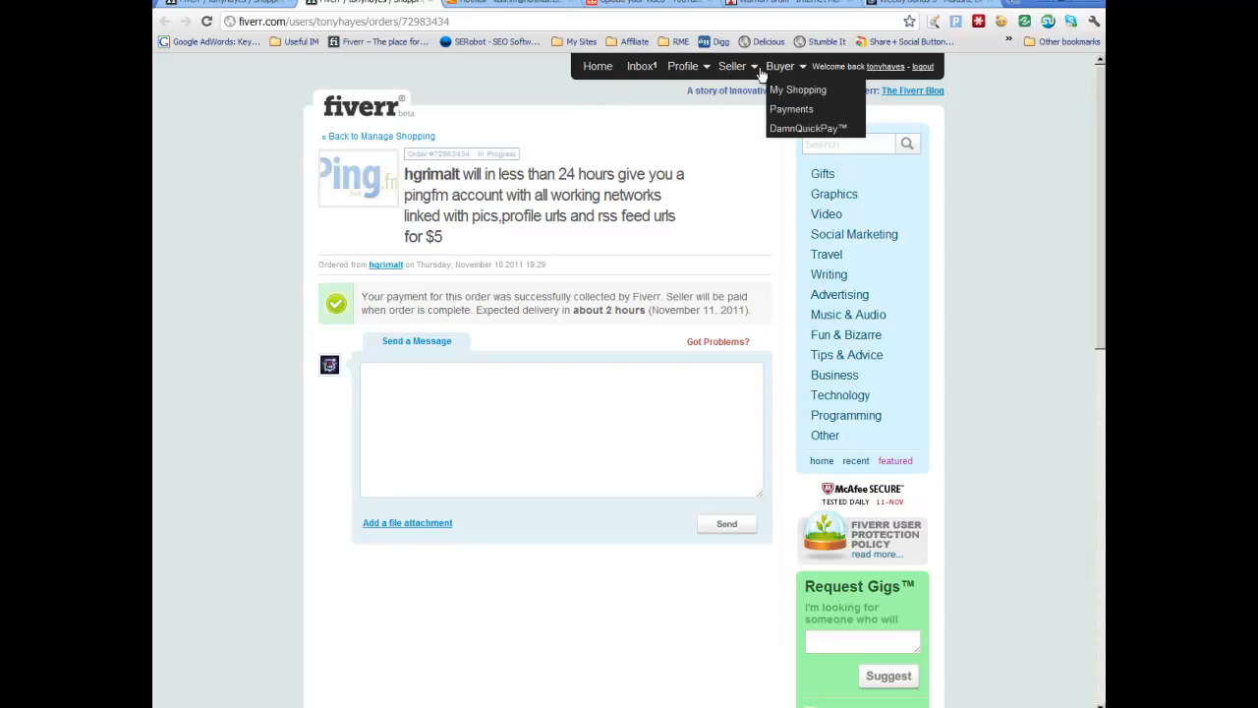
click(786, 92)
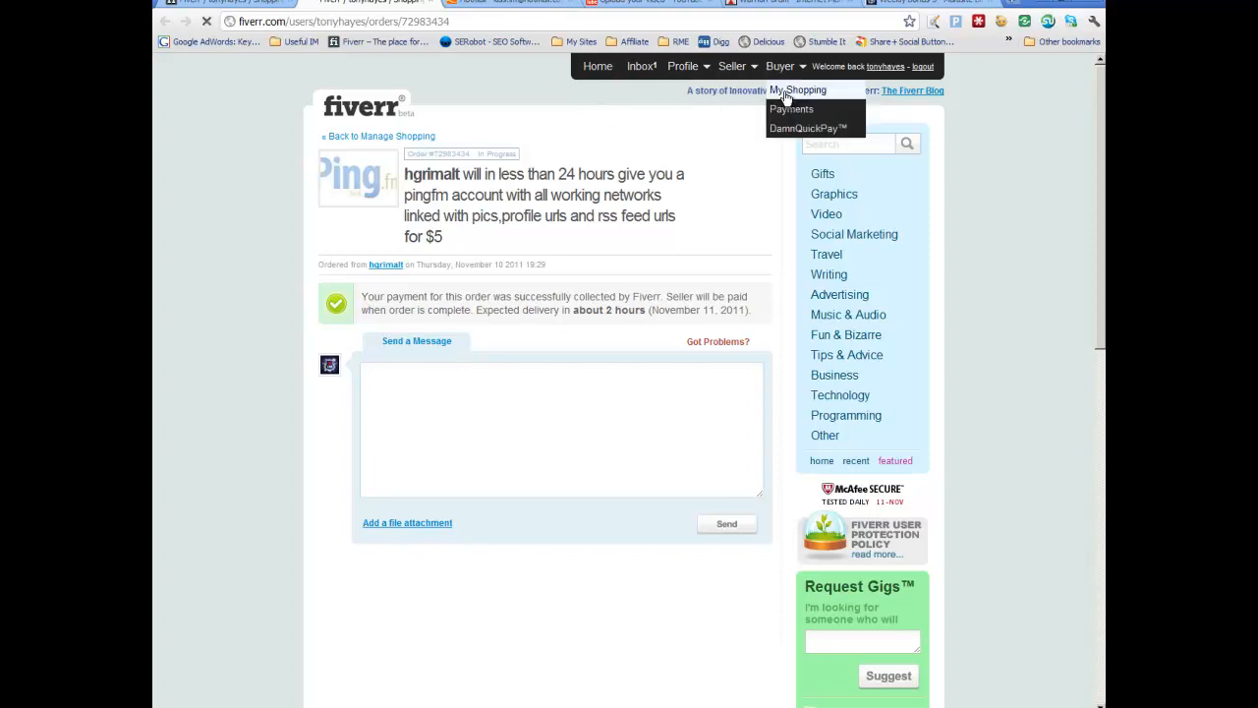
click(502, 370)
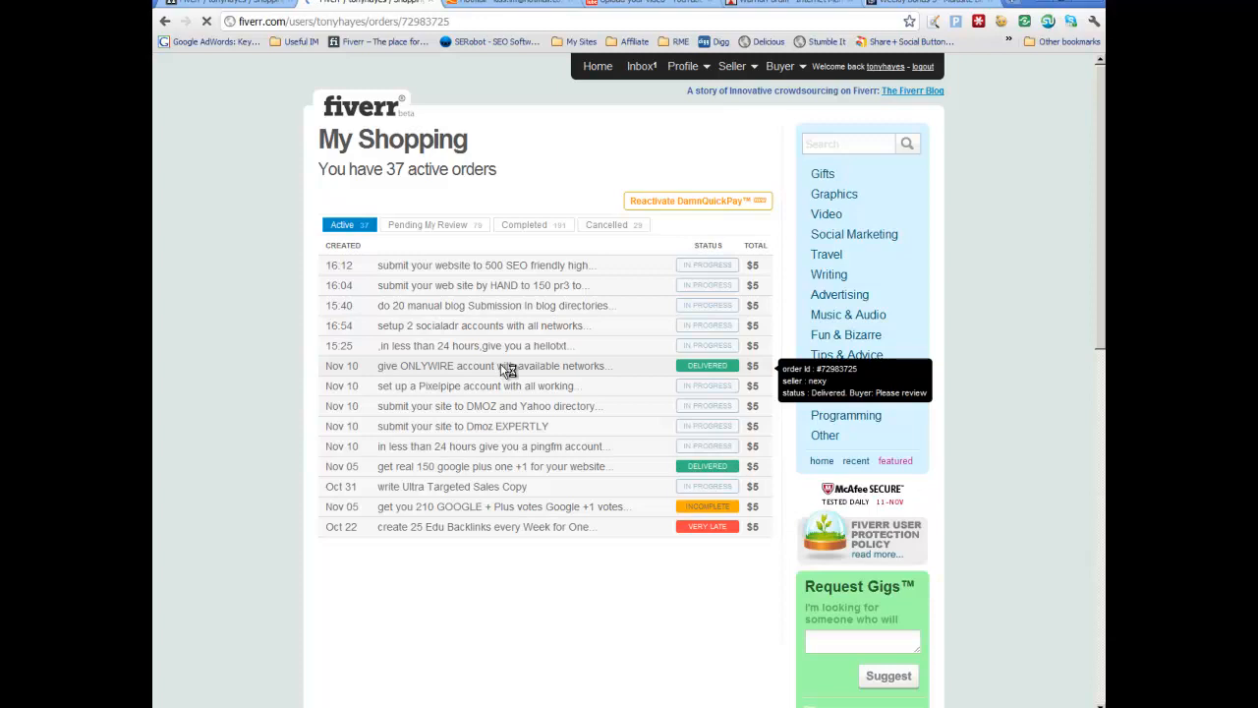
scroll(618, 380, down, 3)
scroll(617, 379, up, 3)
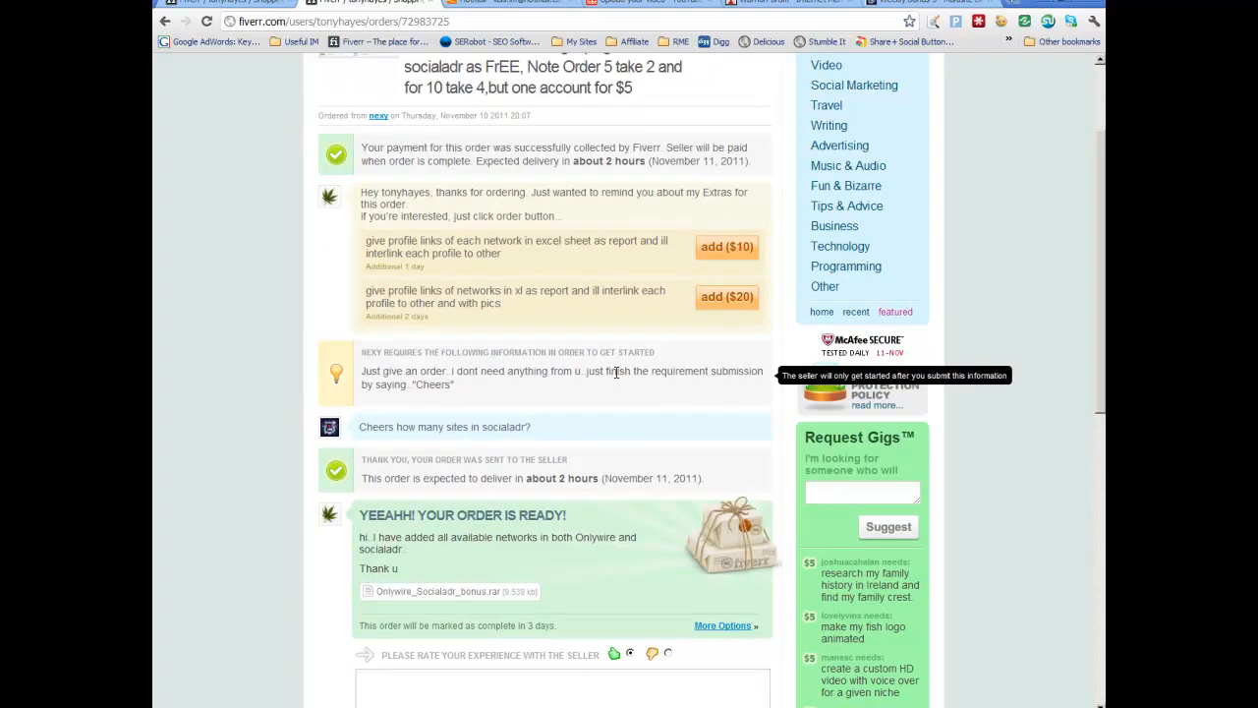
scroll(618, 376, down, 3)
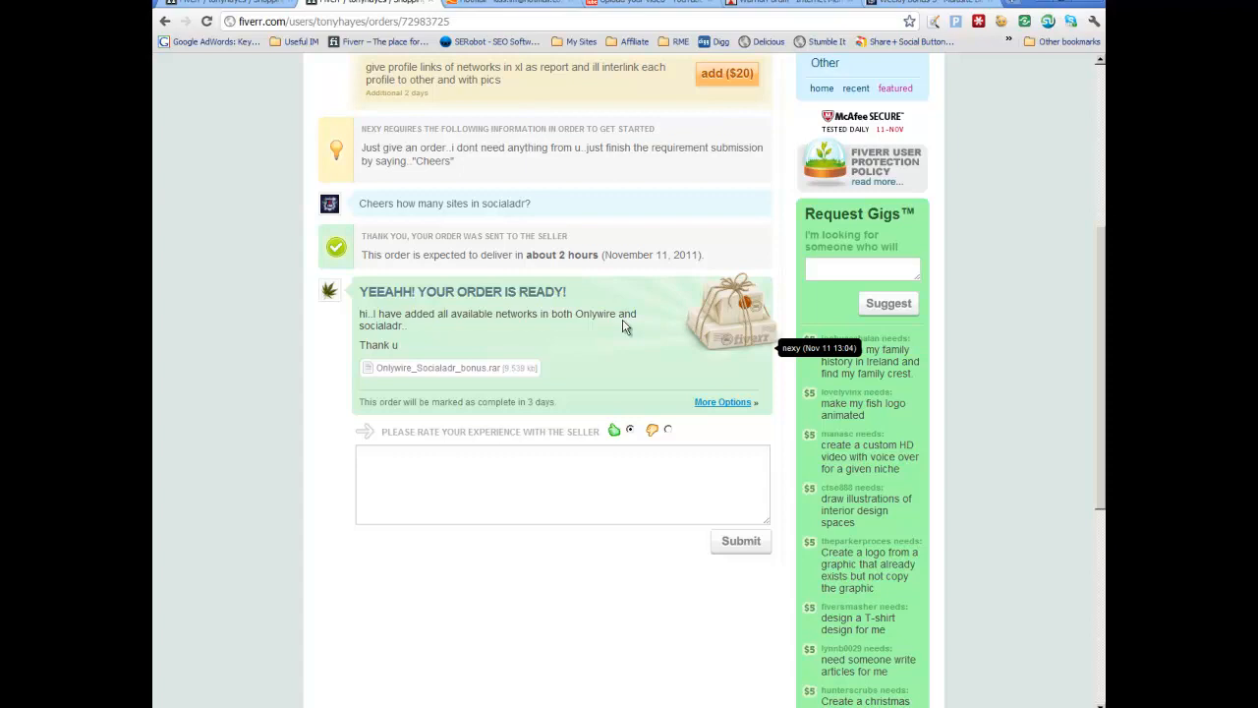
Step: Save the Onlywire_Socialadr_bonus.rar attachment, creating a new Desktop folder named Fiverr SEO Blueprint and opening it
right_click(454, 372)
click(508, 423)
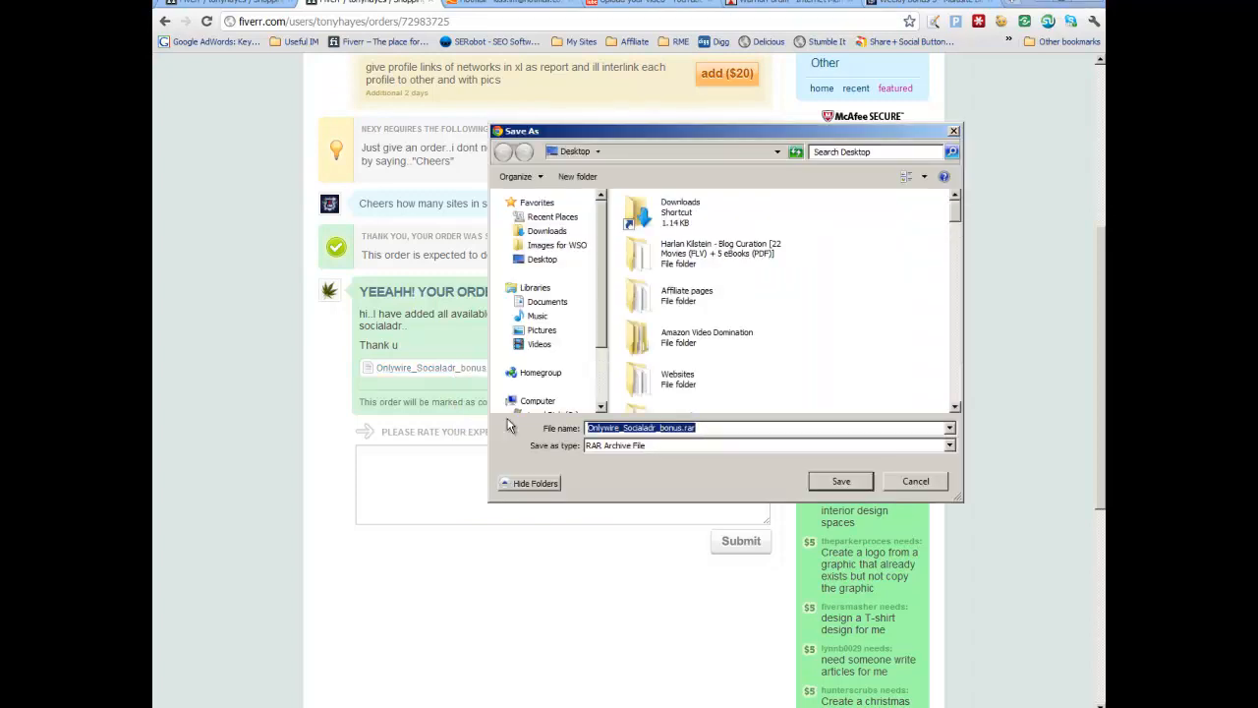
click(591, 184)
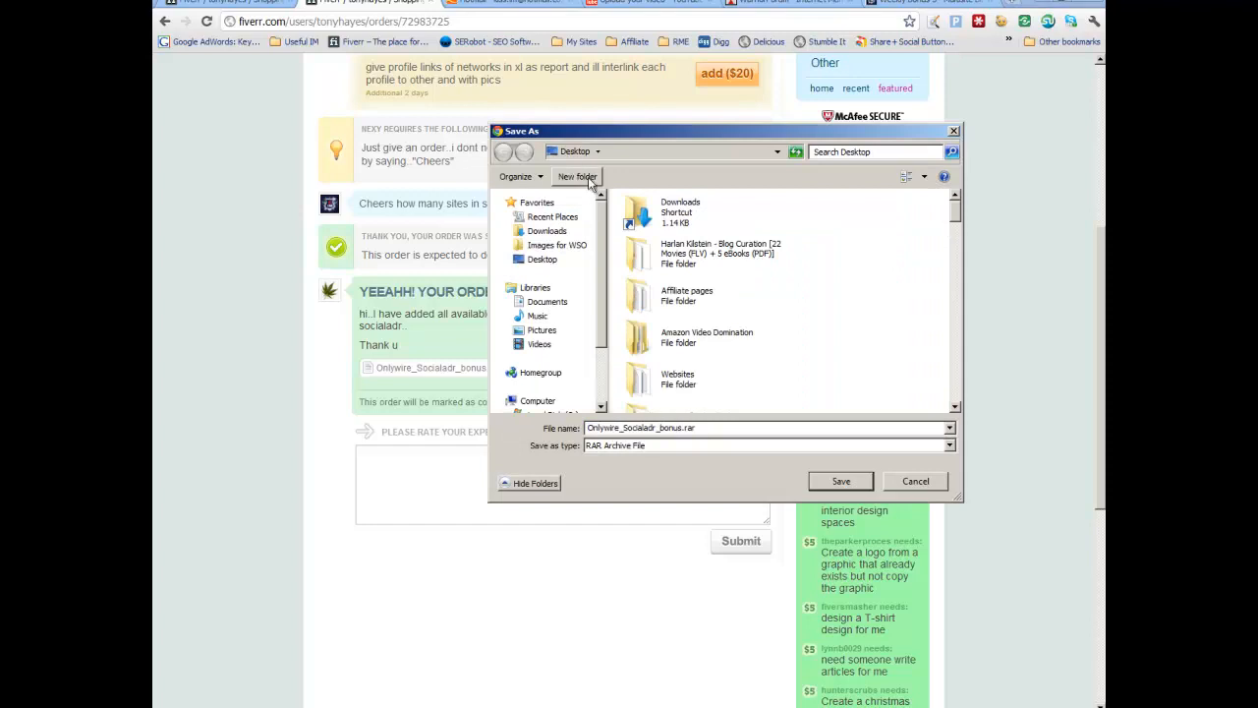
text(Fiverr)
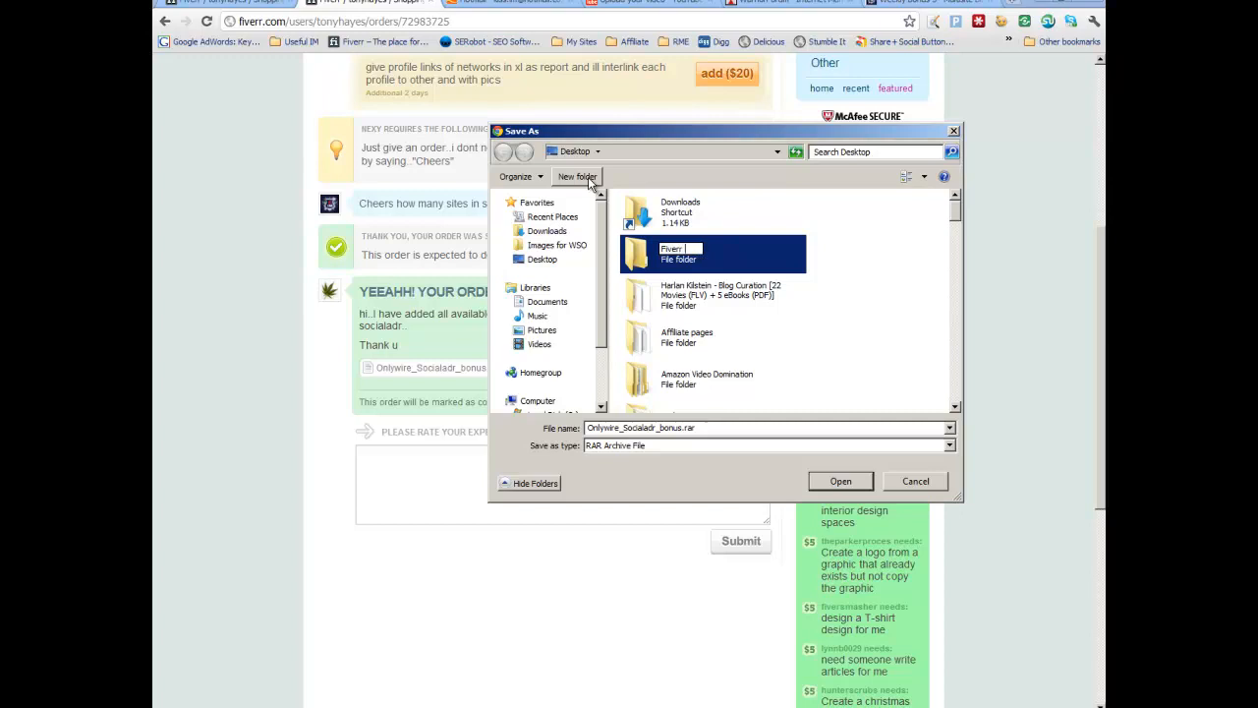
text( SEO Blueprint)
key(Return)
key(Return)
Step: Create a subfolder named Week 1 Account Creation and open it
click(578, 177)
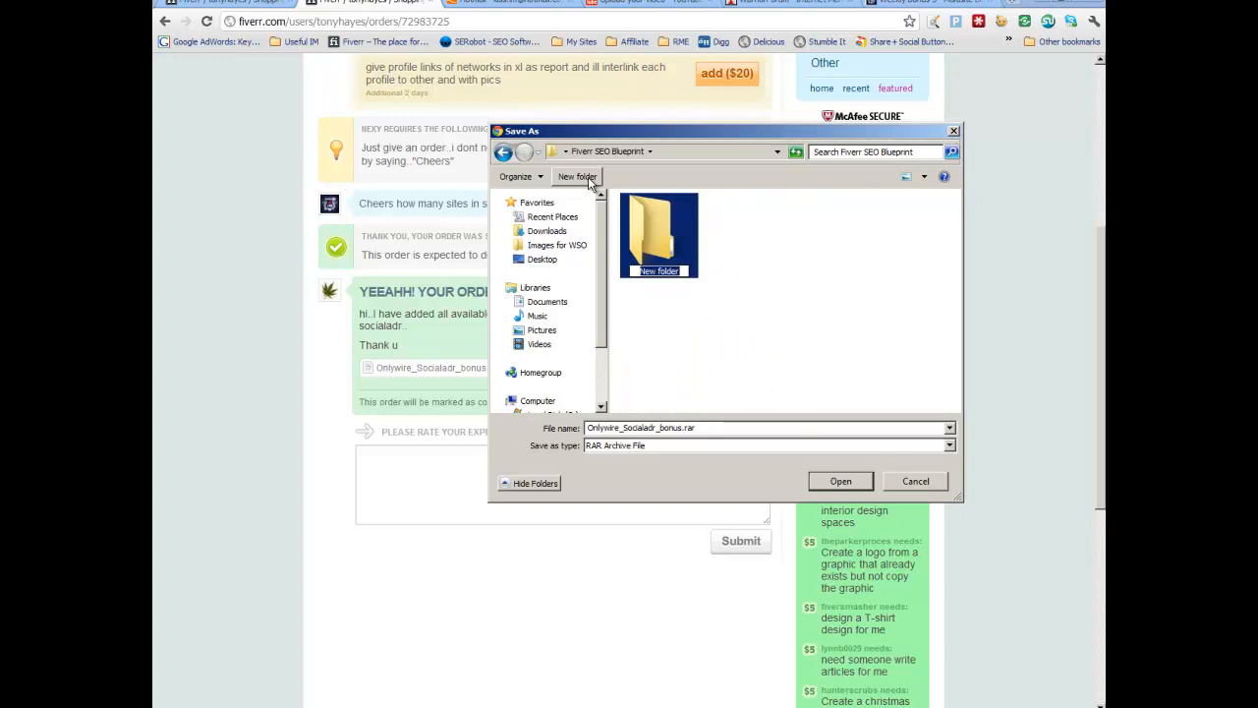
text(wee)
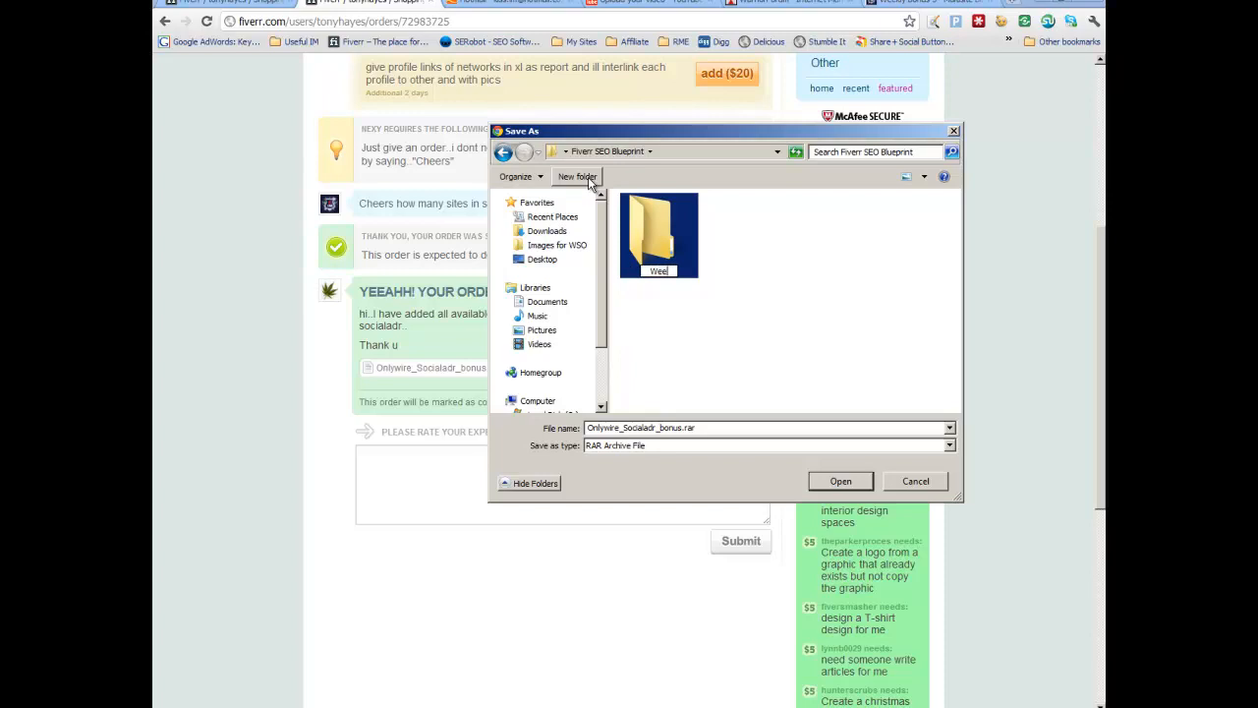
text(k 1 Account Creation)
key(Return)
key(Return)
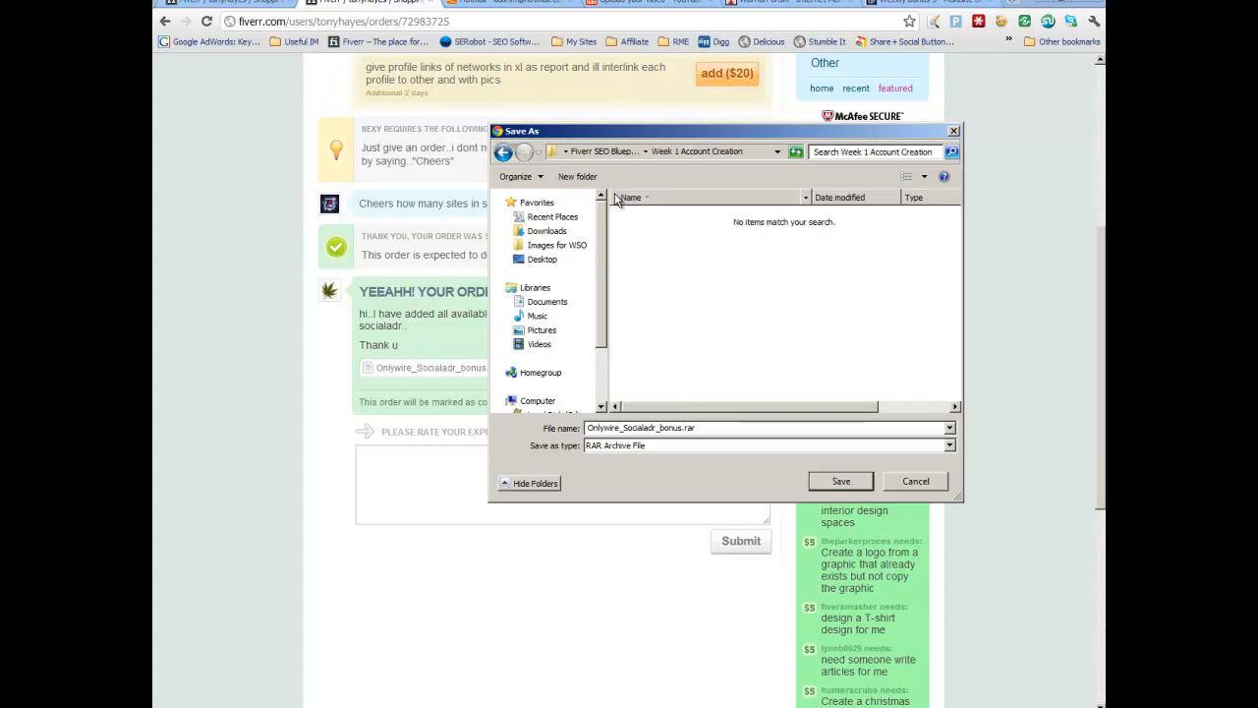
Step: Create a subfolder named Onlywire inside Week 1 Account Creation
click(595, 179)
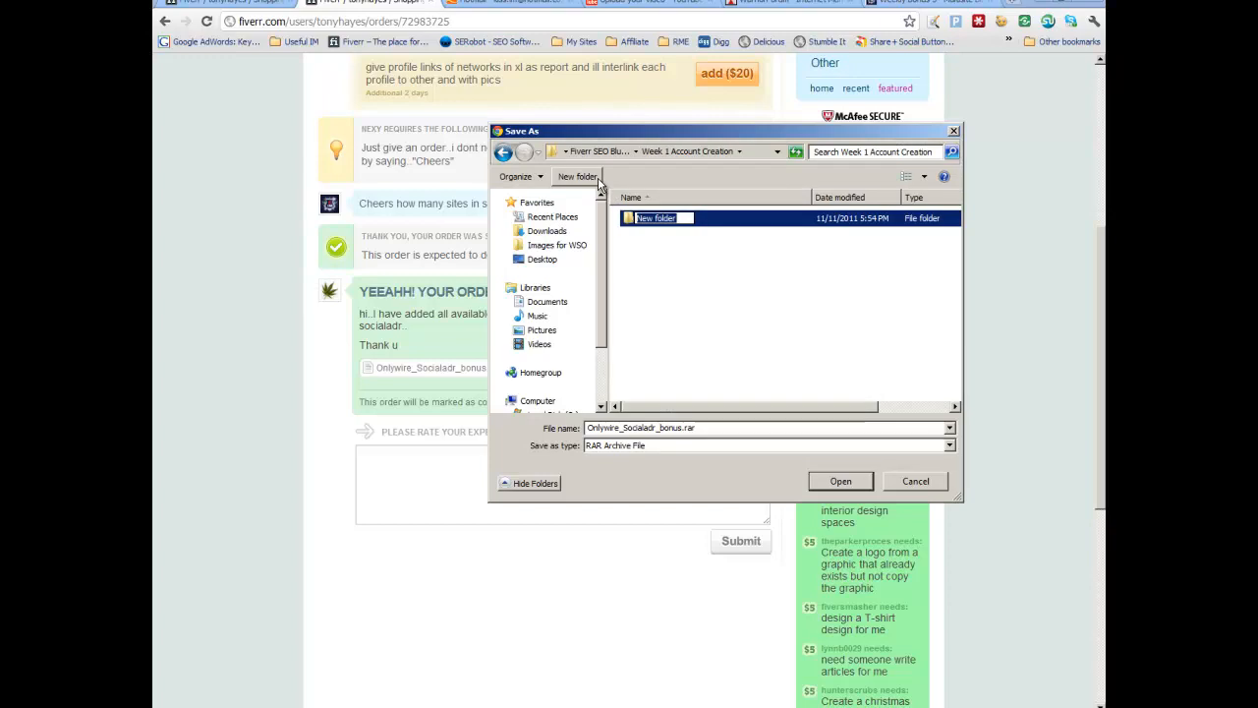
text(Onlywire)
key(Return)
Step: Create a Socialadr subfolder and save the archive into the Onlywire folder
click(580, 177)
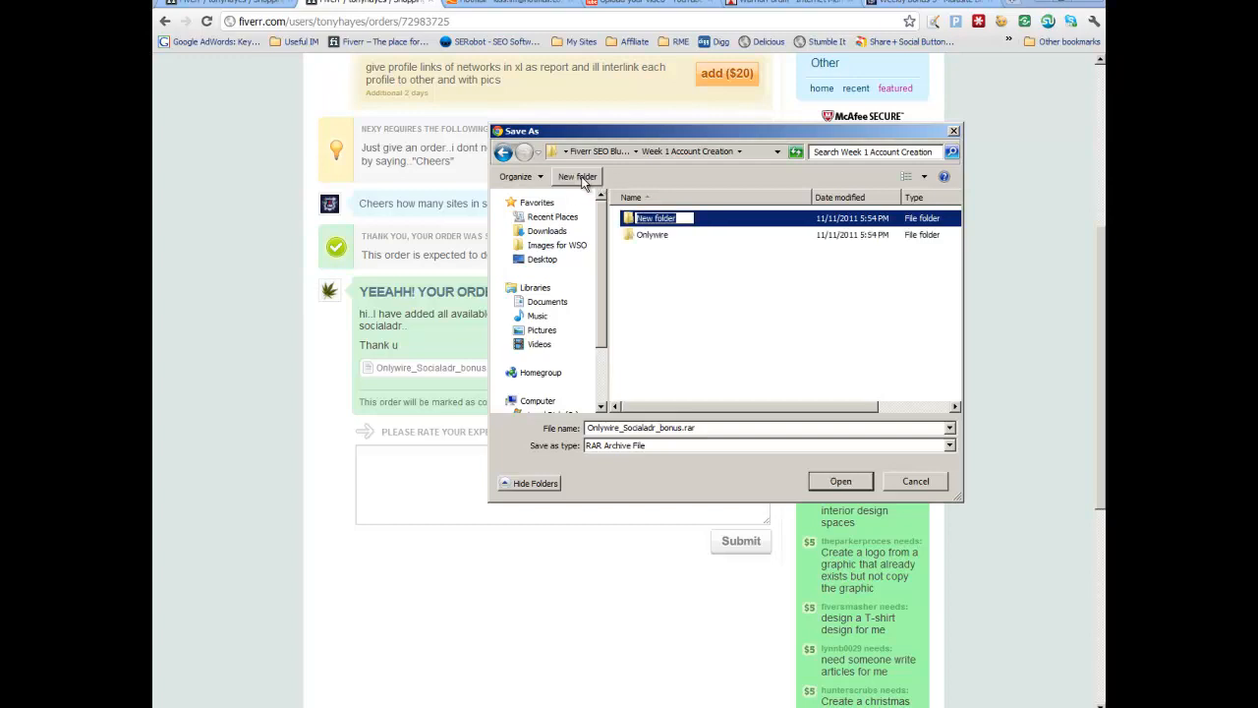
text(S)
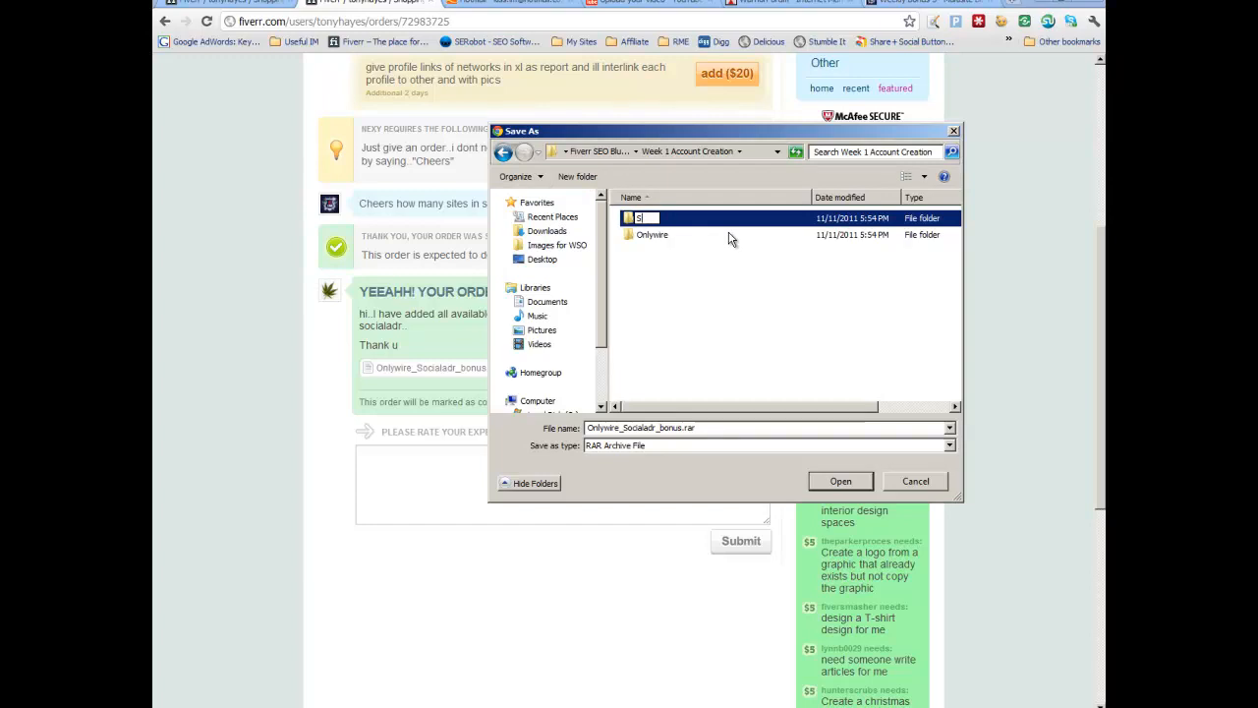
text(ocialadr)
key(Return)
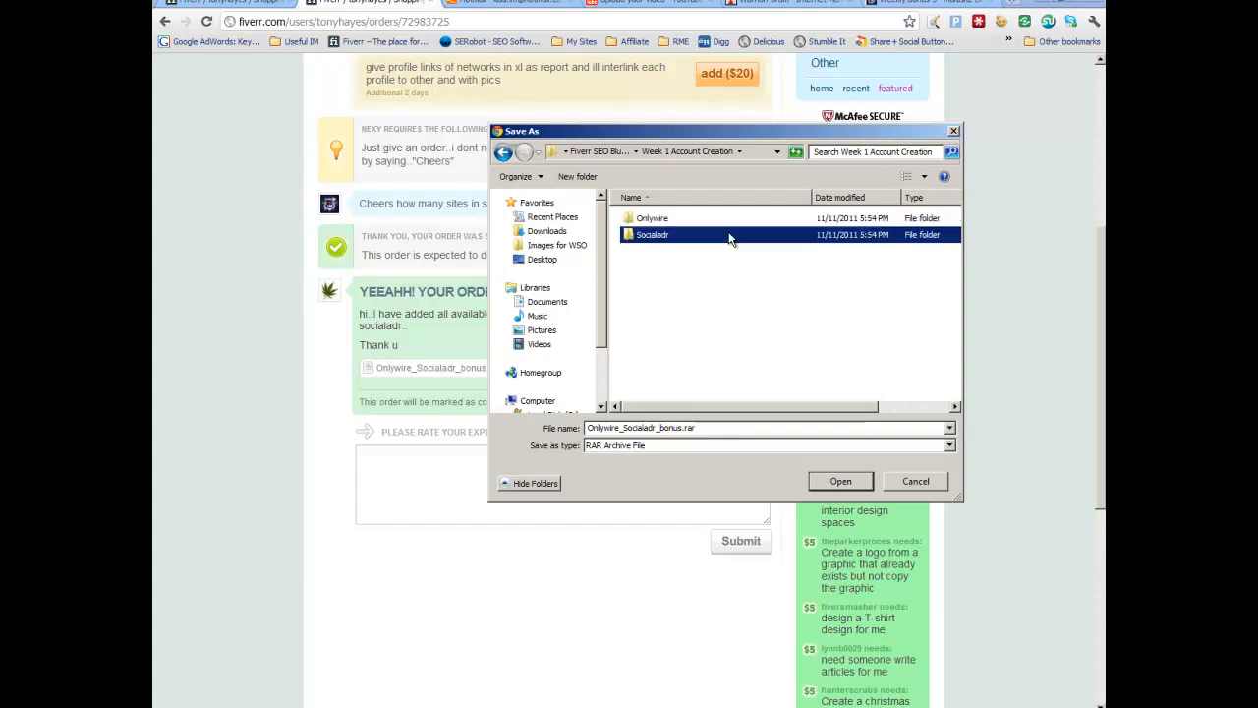
double_click(663, 219)
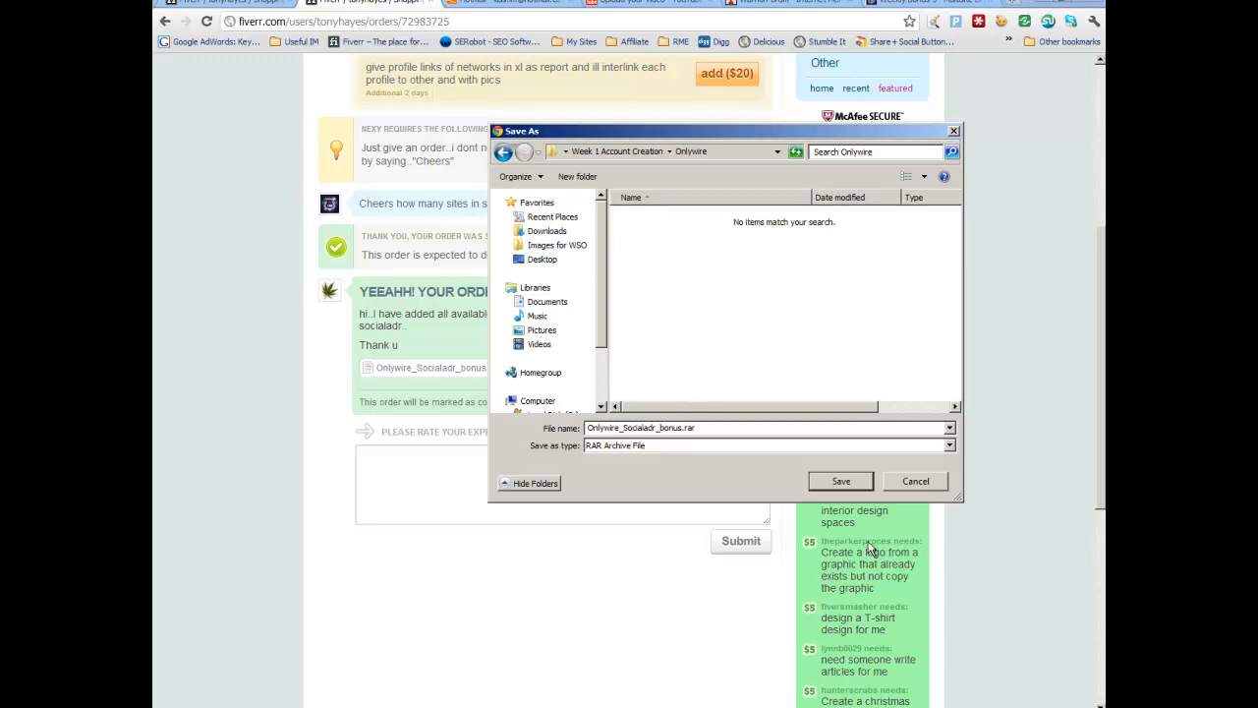
click(842, 482)
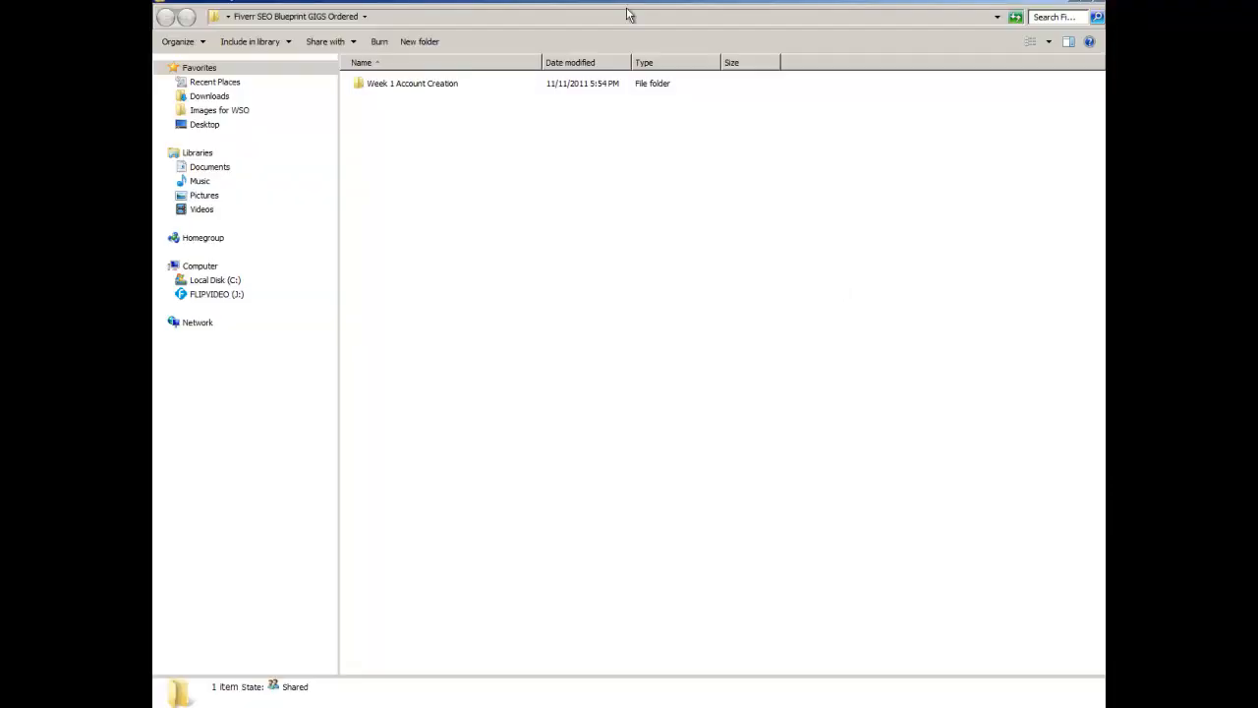
Step: Extract Onlywire_Socialadr_bonus.rar inside the Onlywire folder with 7-Zip Extract Here
double_click(438, 84)
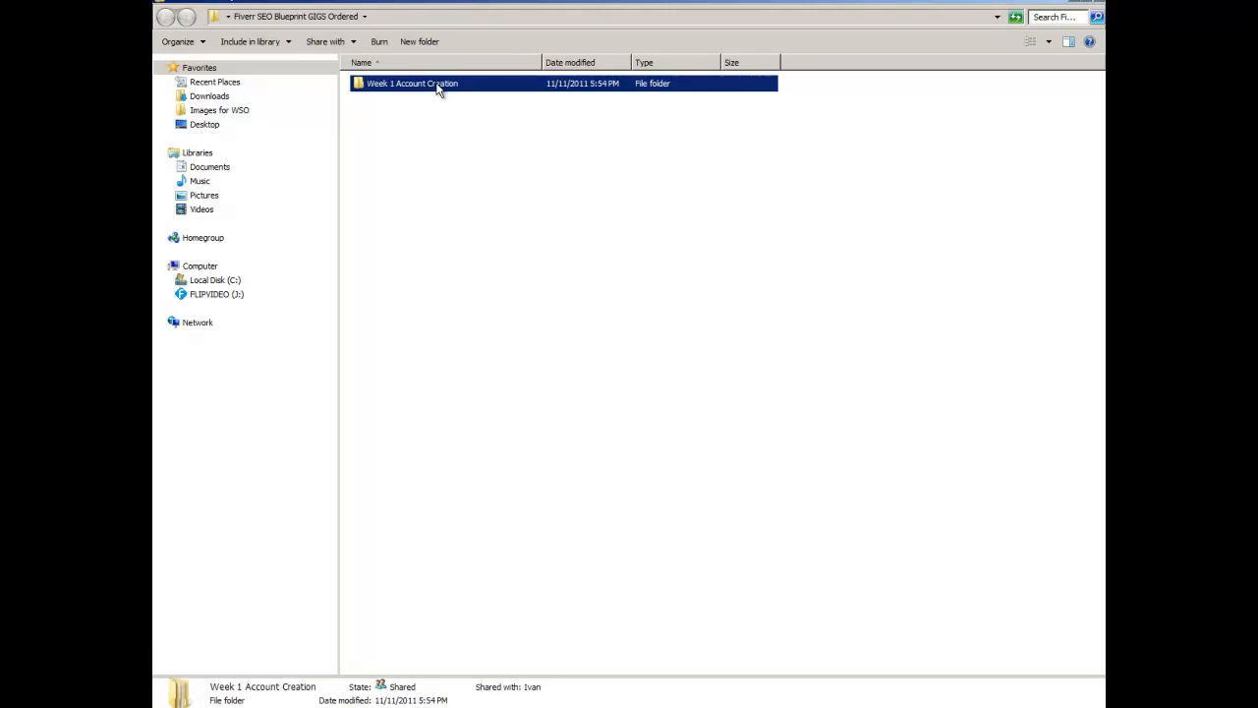
double_click(383, 85)
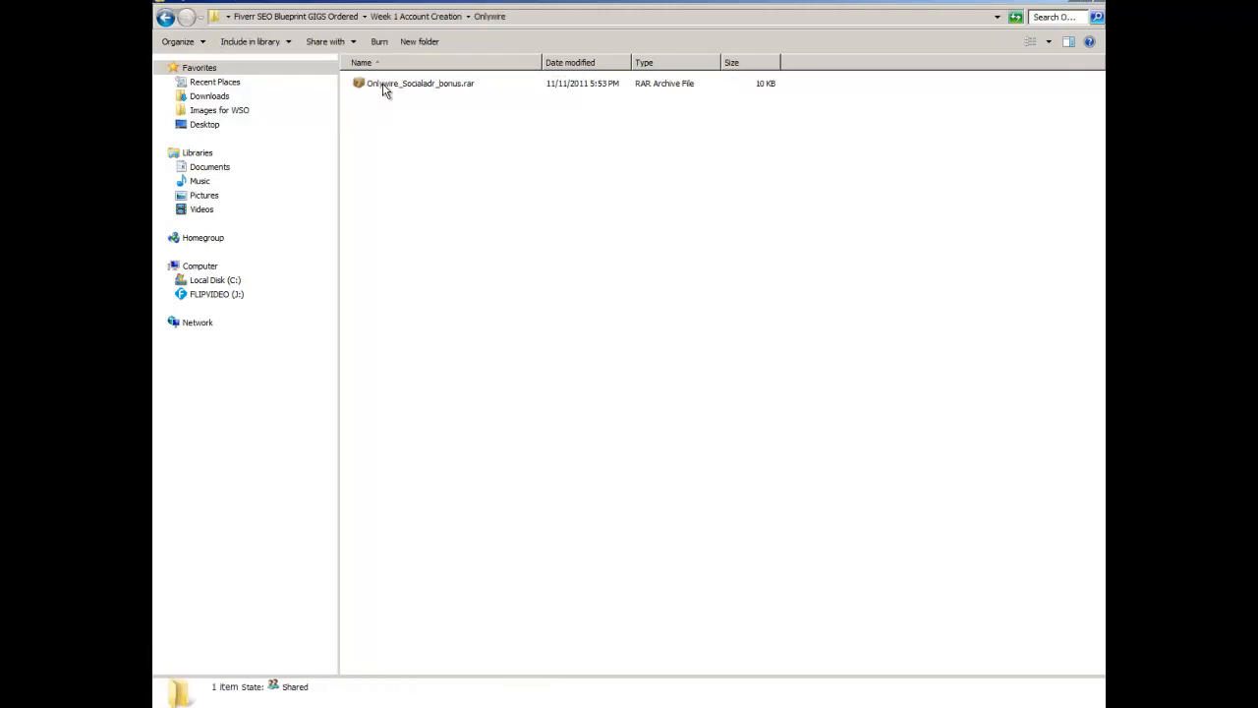
click(432, 86)
right_click(433, 87)
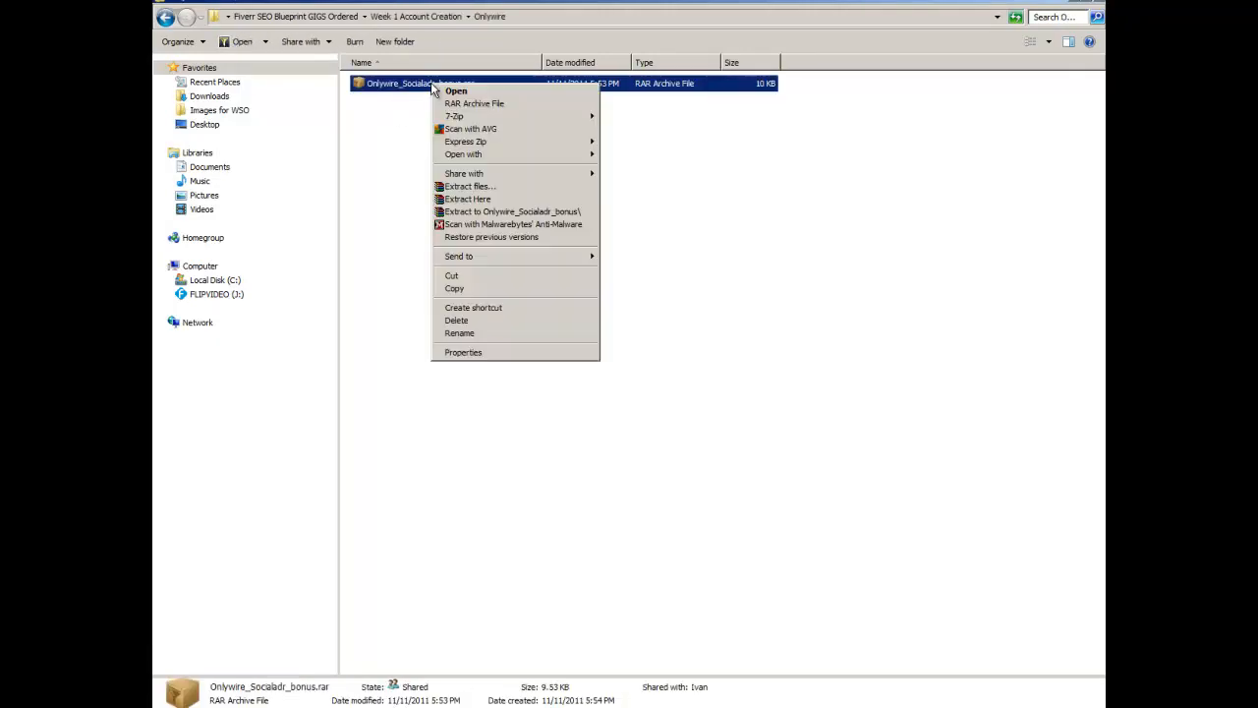
mouse_move(455, 118)
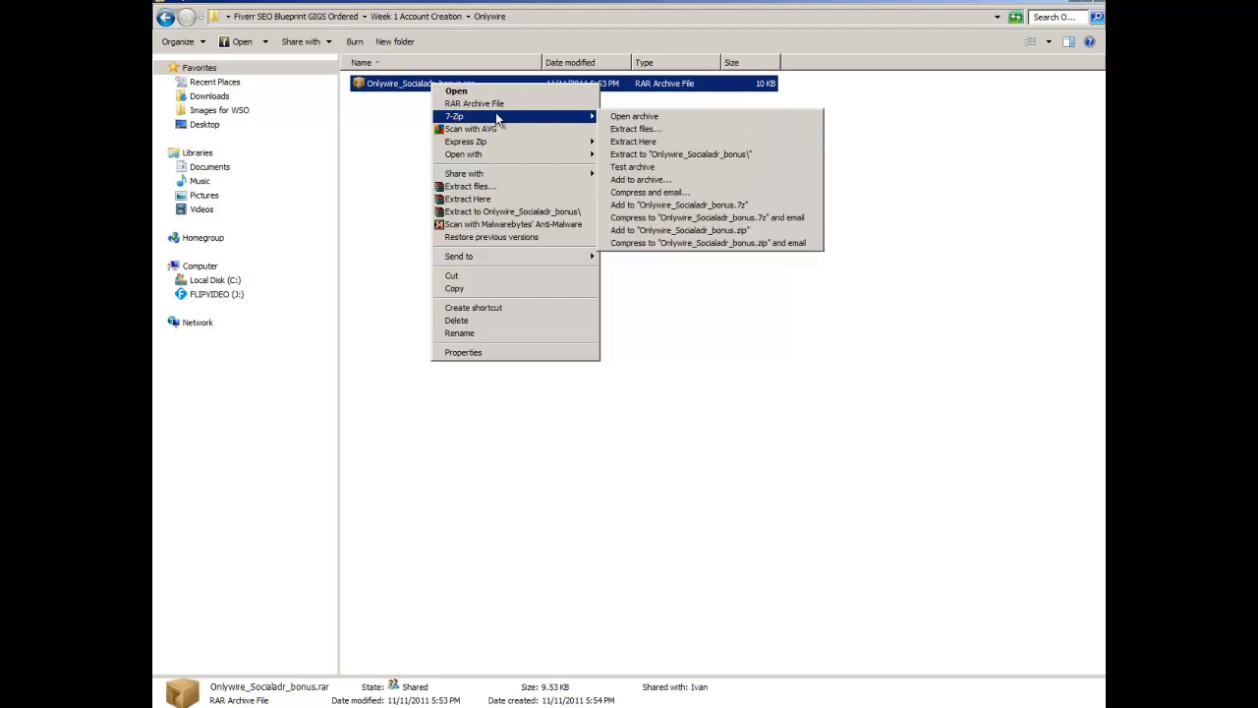
click(648, 146)
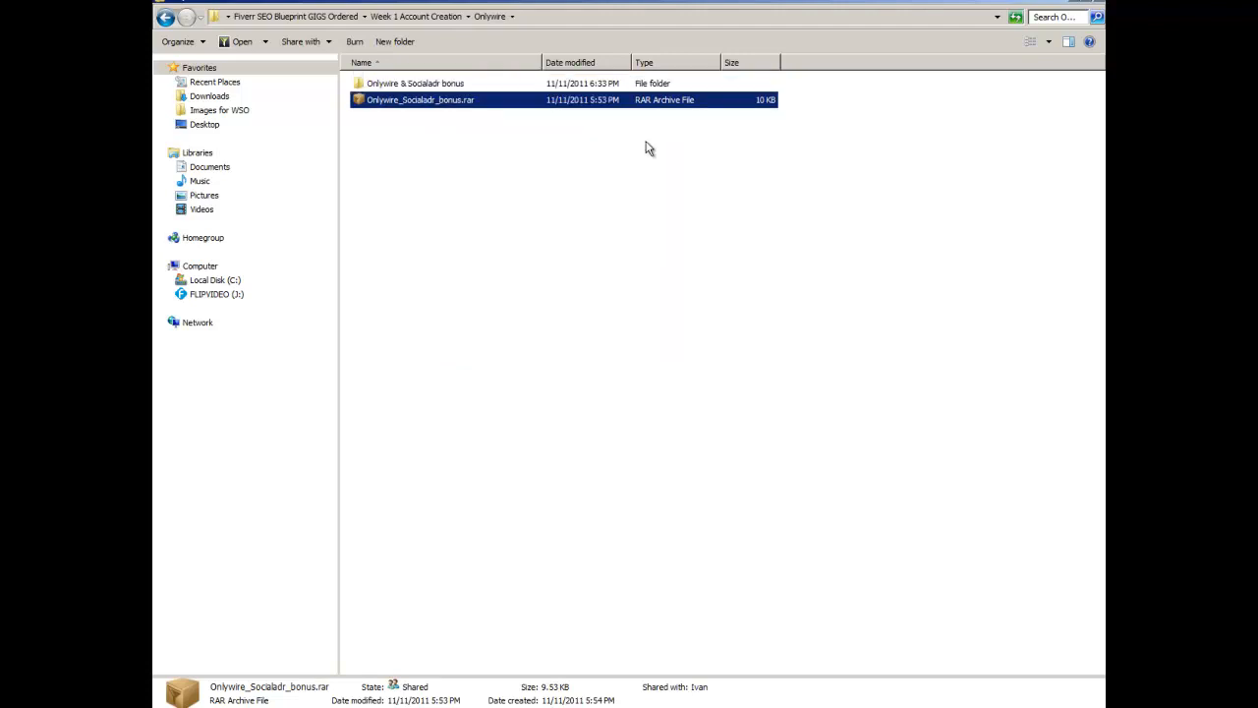
Step: Open socialaddr.txt from the extracted Onlywire & Socialadr bonus folder and examine the account details
double_click(462, 85)
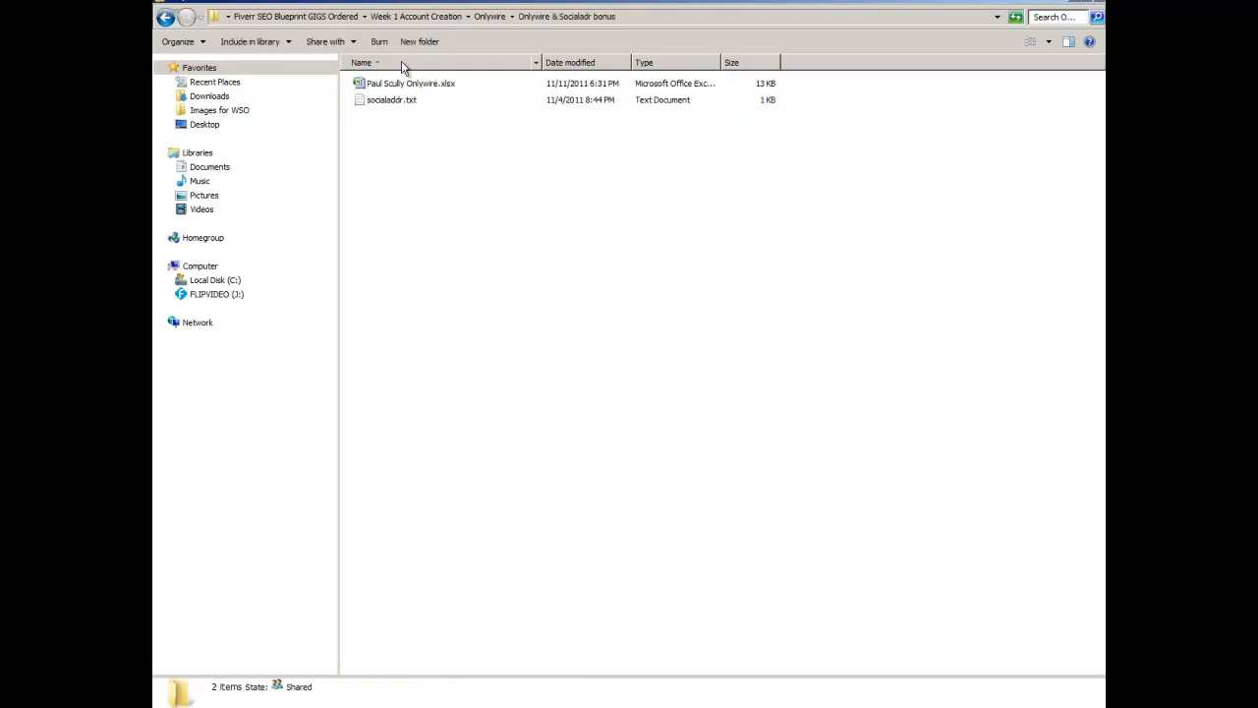
double_click(403, 103)
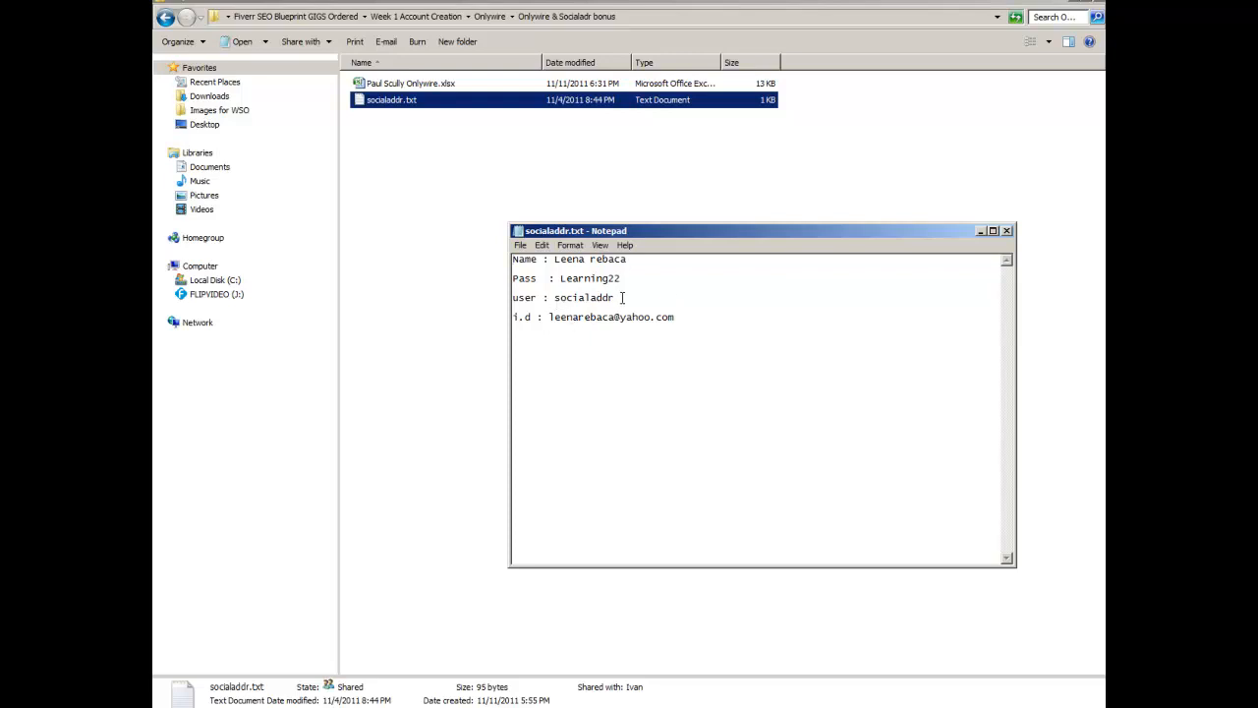
drag(615, 297, 558, 295)
drag(685, 317, 574, 317)
click(580, 278)
Step: Open socialadr.com in a new browser tab and bring the socialaddr.txt details alongside it
key(alt+Tab)
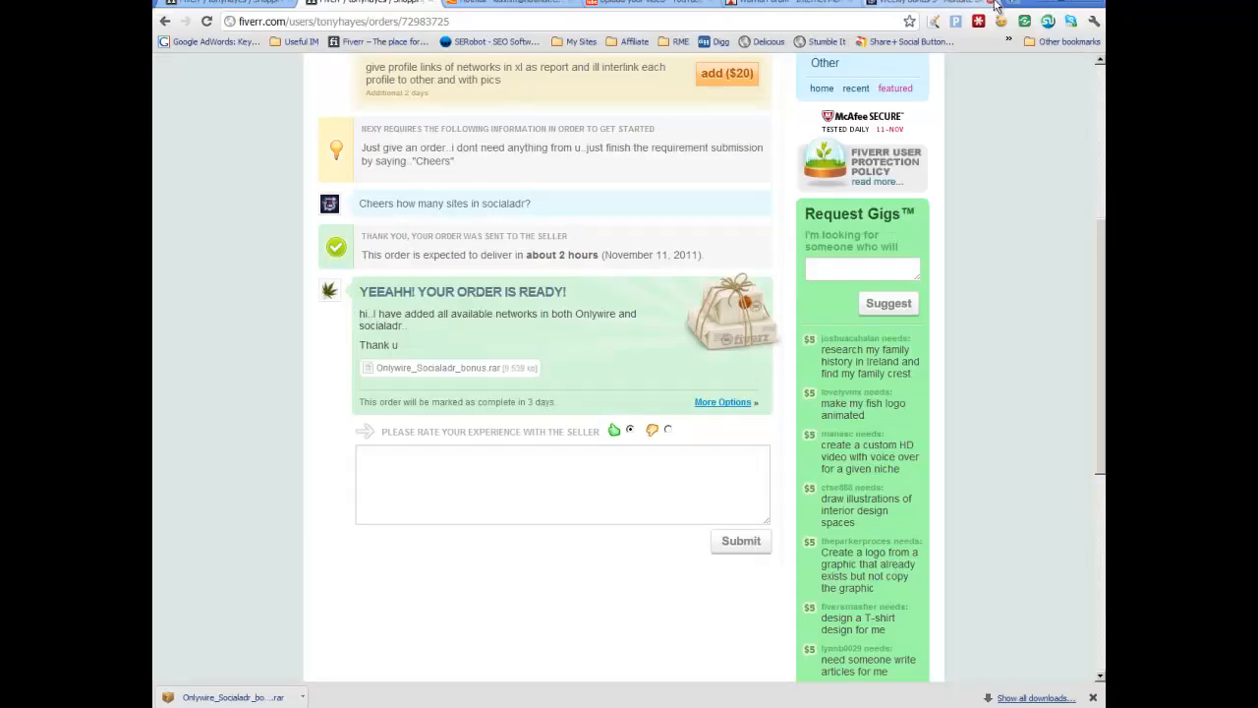
click(1018, 7)
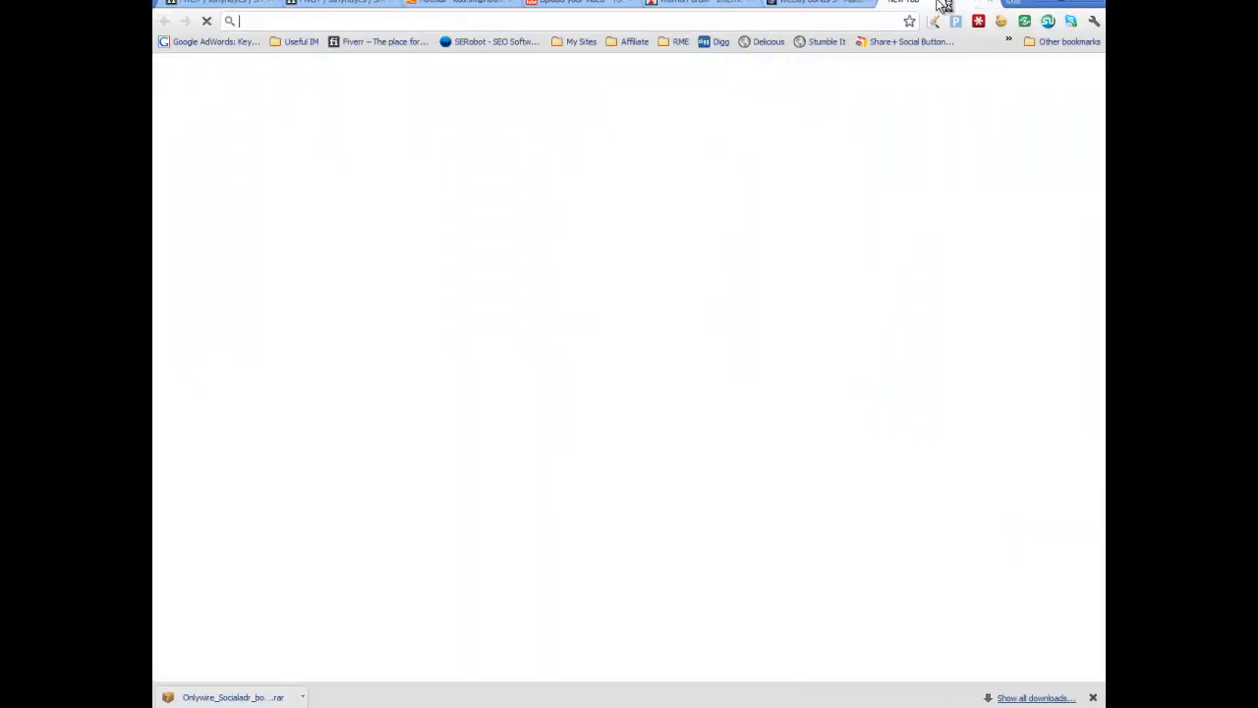
text(socialadr)
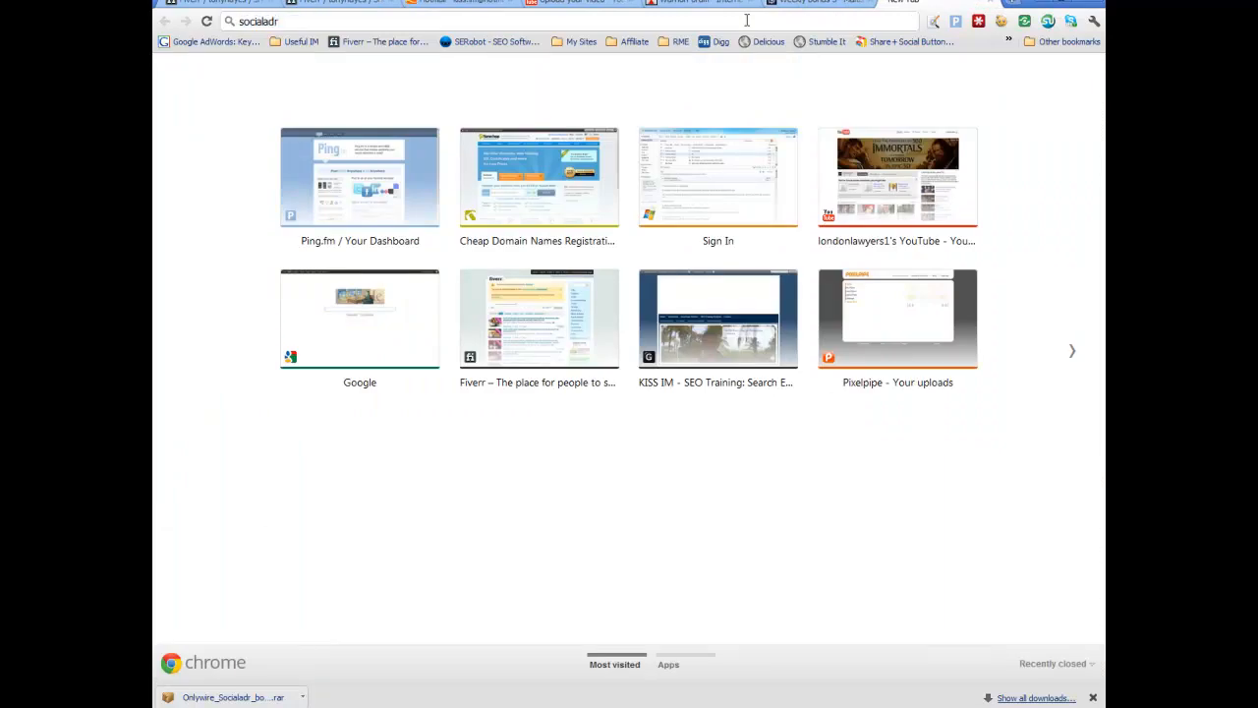
text(.com)
key(Return)
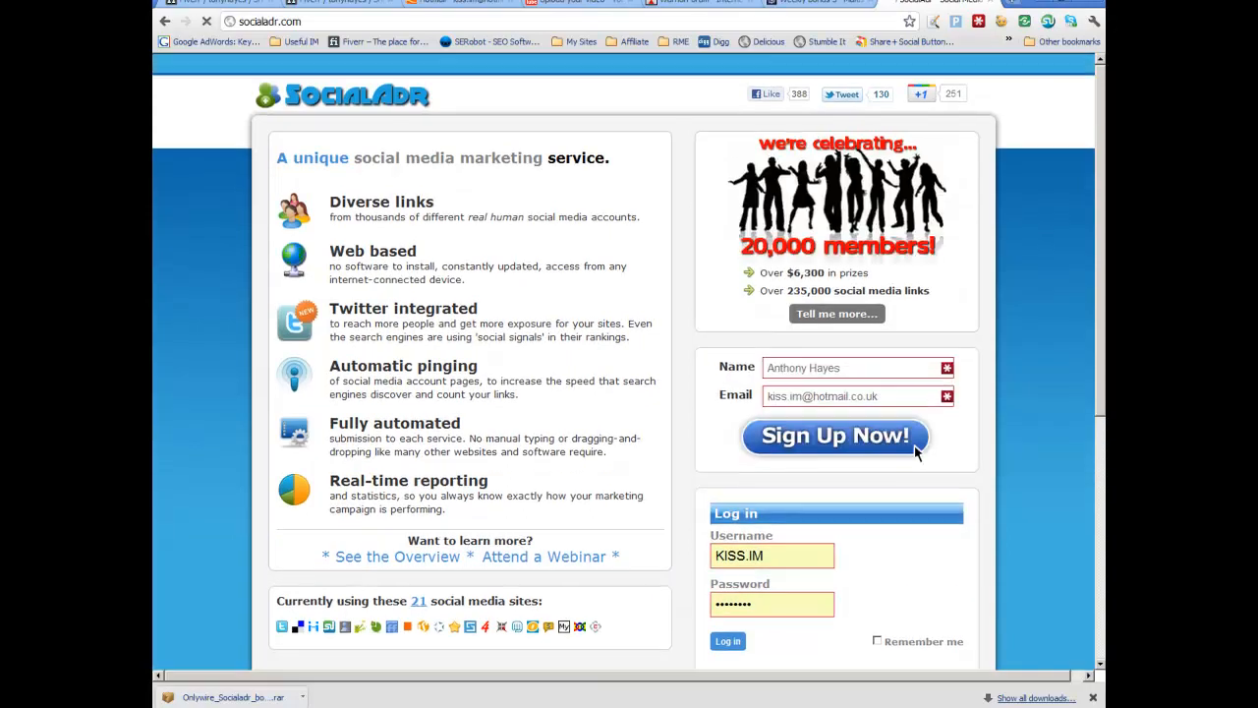
click(399, 702)
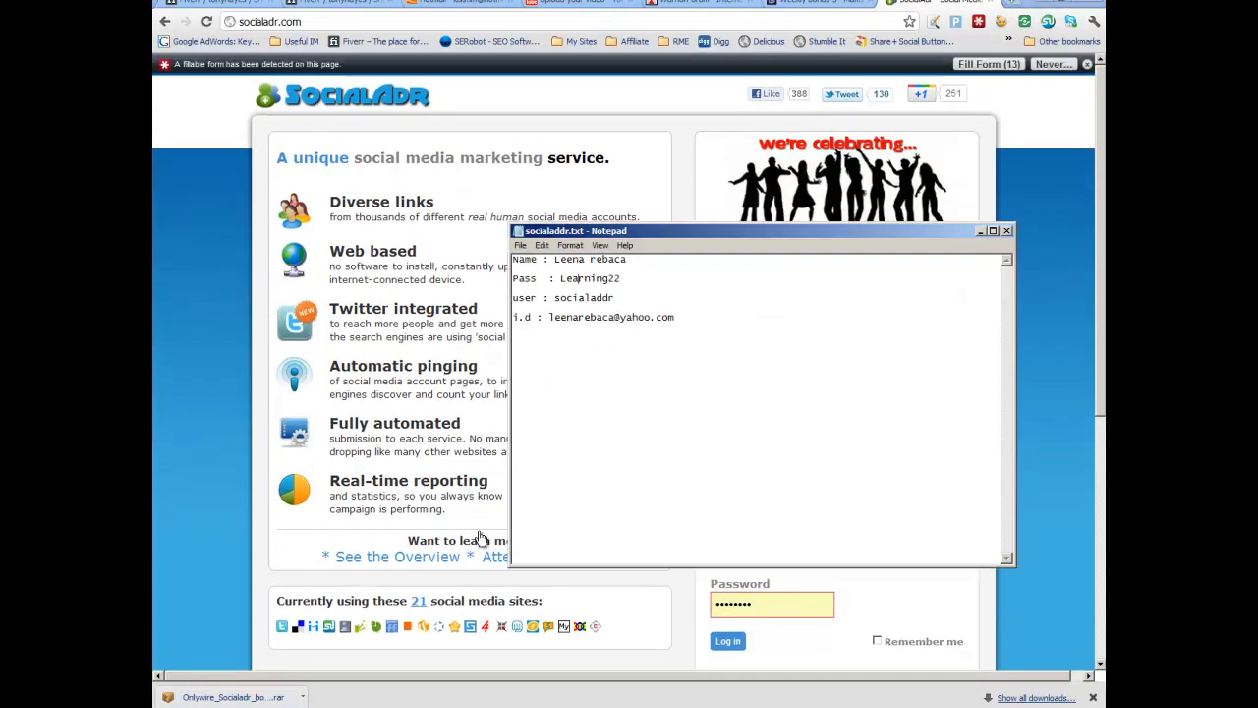
Step: Copy the username from socialaddr.txt and paste it into the Socialadr login username field
double_click(587, 298)
right_click(586, 297)
click(608, 337)
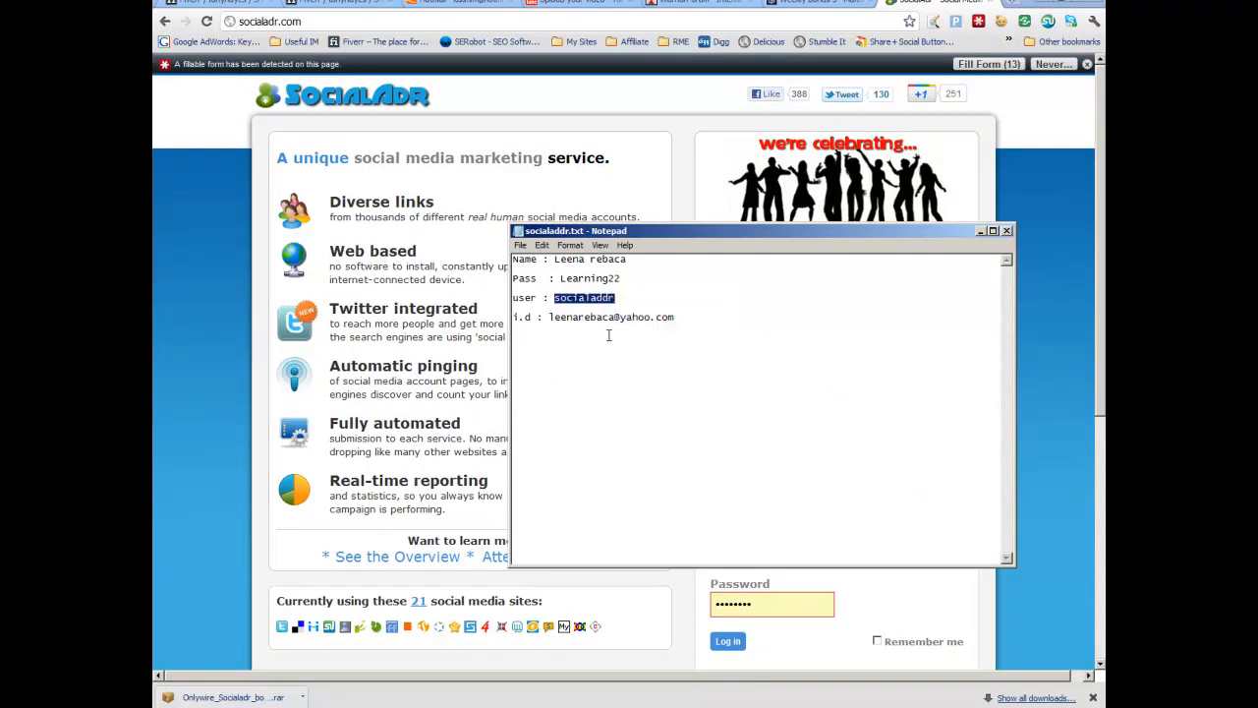
click(982, 232)
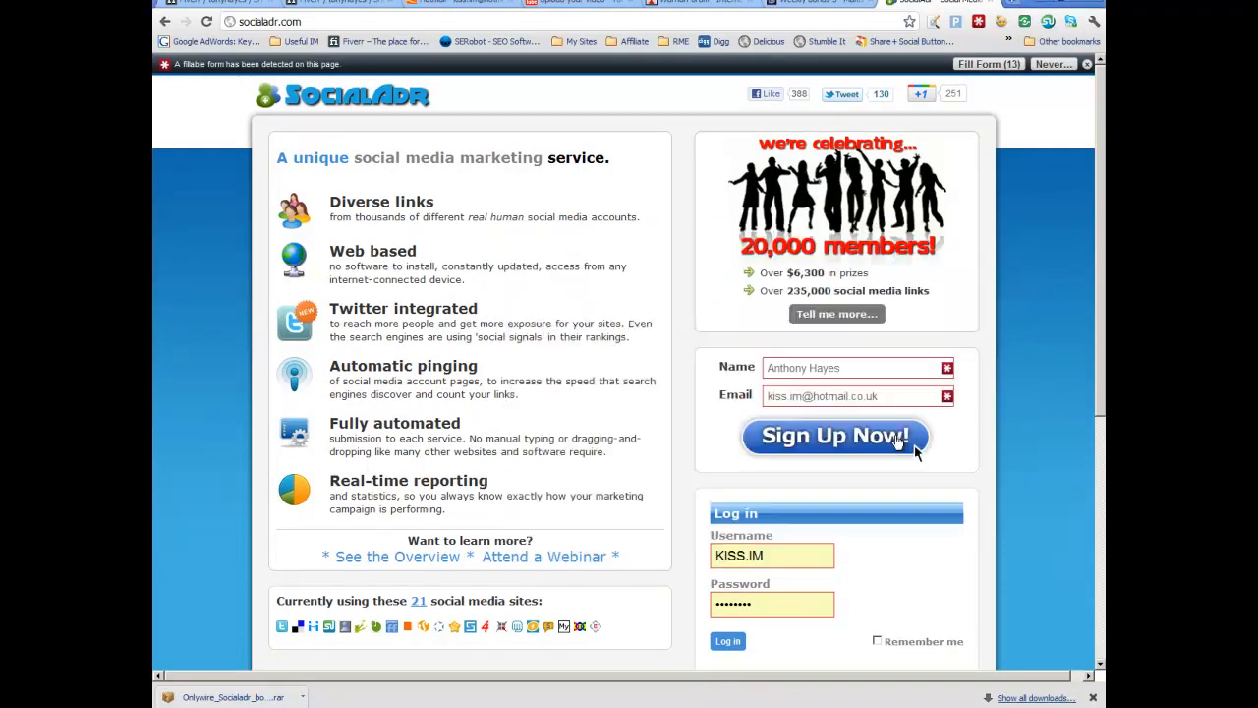
click(794, 553)
drag(794, 552, 722, 555)
right_click(724, 554)
click(766, 413)
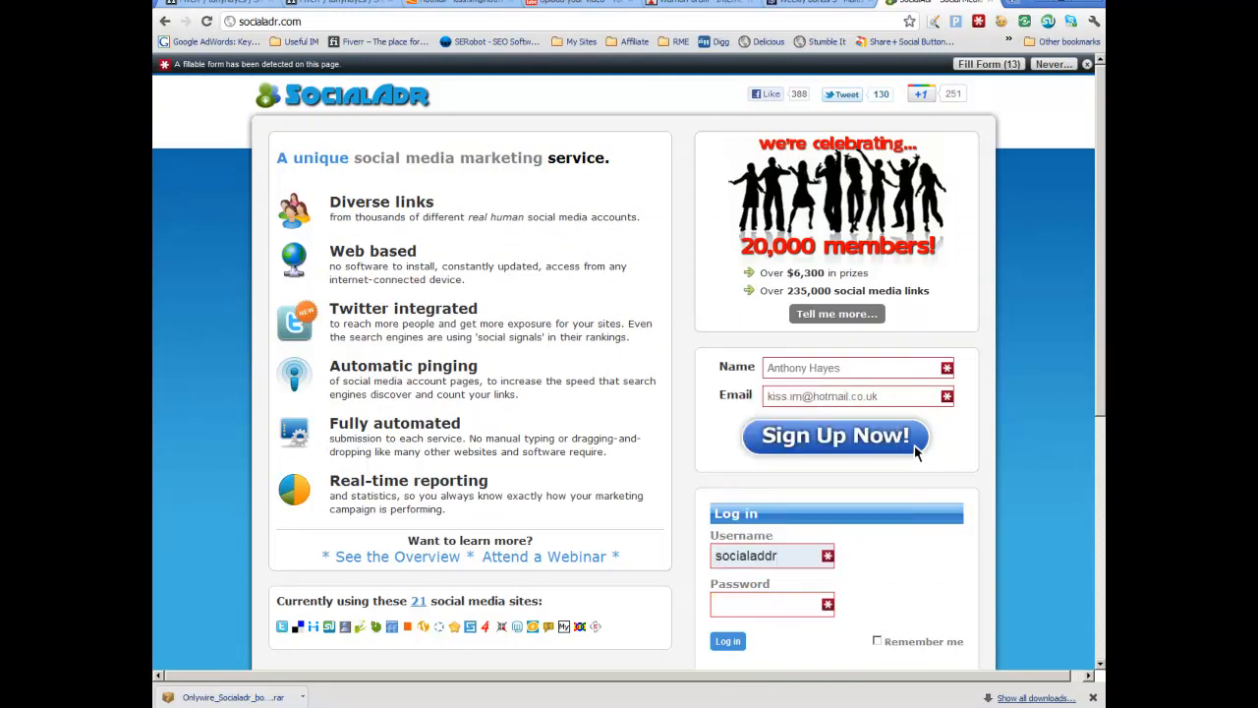
Step: Copy the account password from socialaddr.txt into the login password field and log in to Socialadr
click(389, 704)
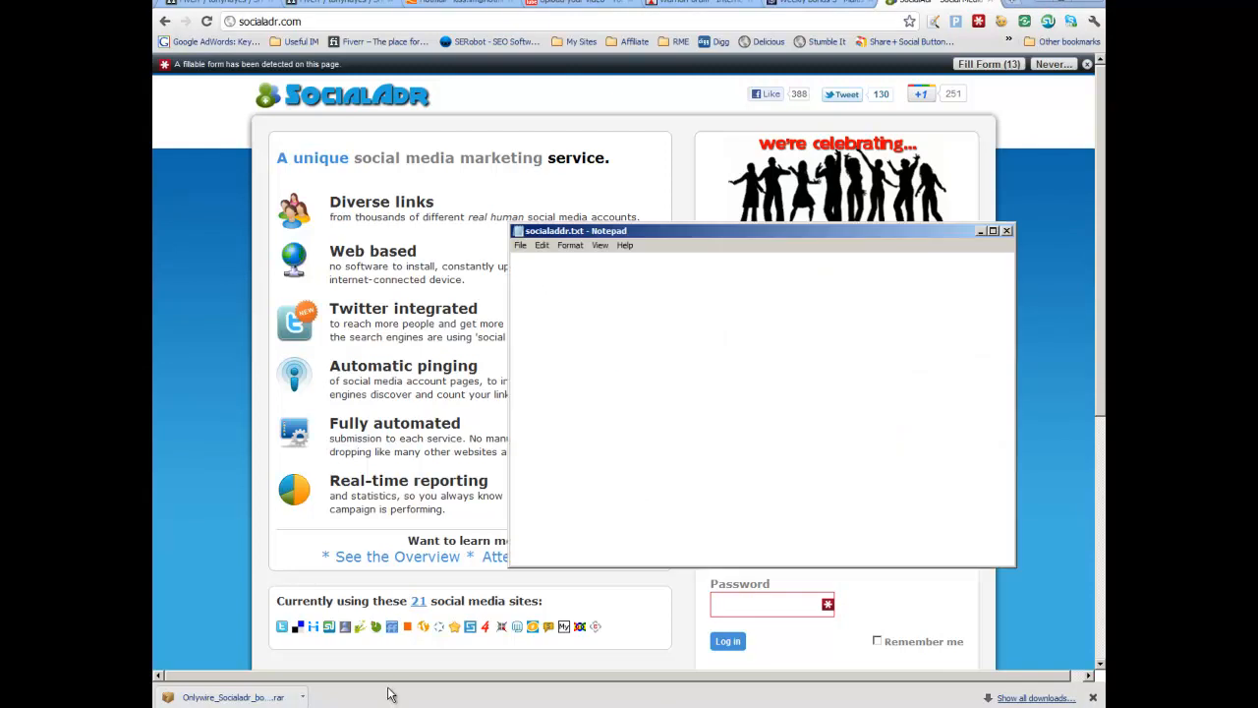
double_click(601, 279)
right_click(602, 281)
click(631, 314)
click(678, 645)
click(789, 605)
right_click(787, 604)
click(817, 481)
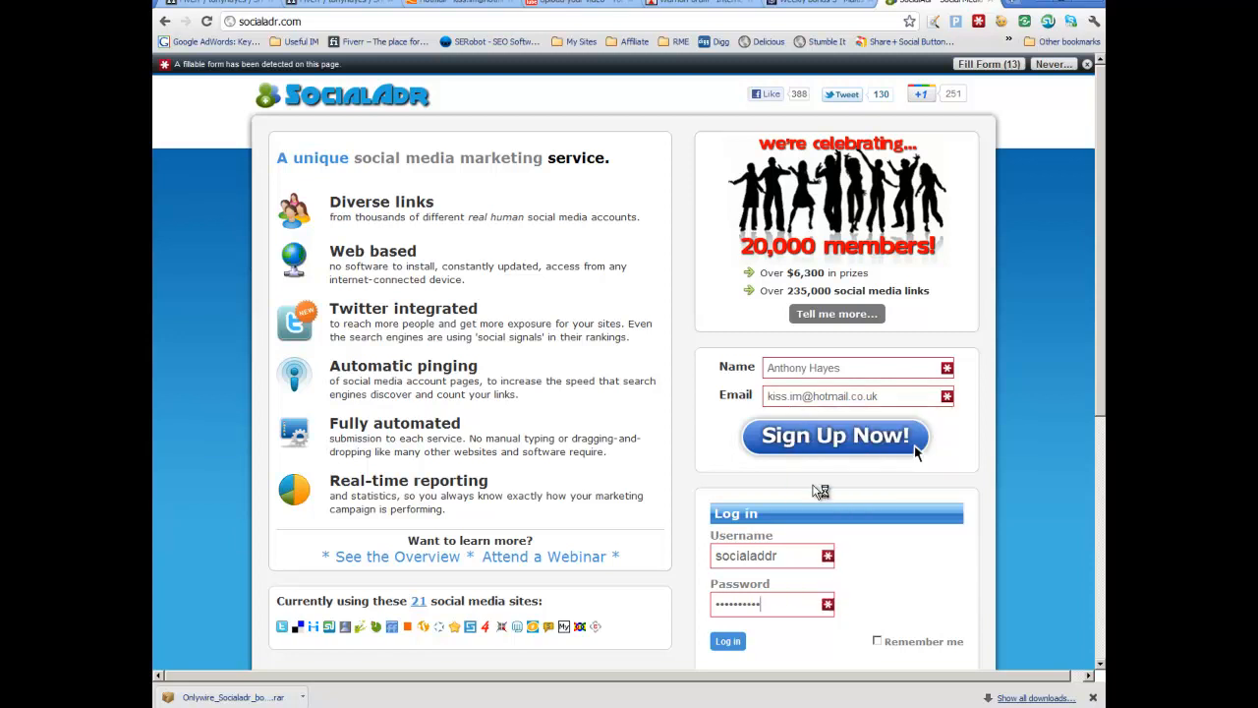
click(732, 642)
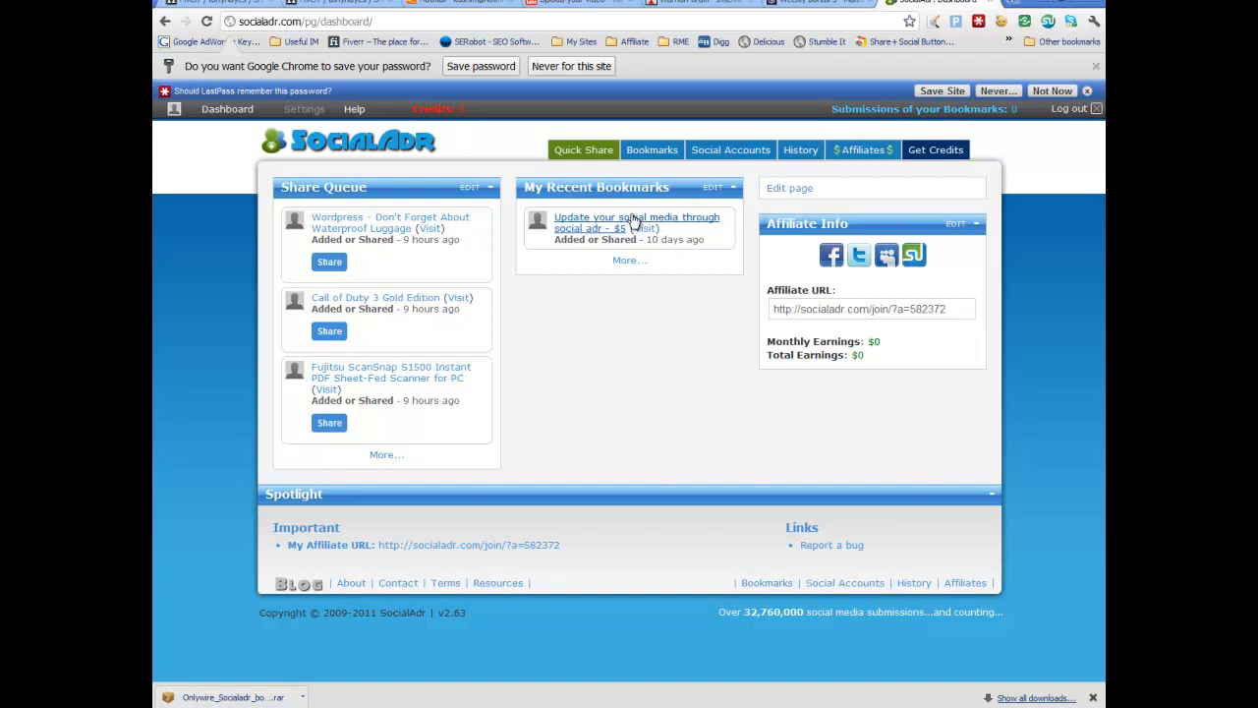
Step: Open the full Share Queue from the dashboard and browse the queued bookmarks
drag(647, 239, 714, 247)
click(714, 246)
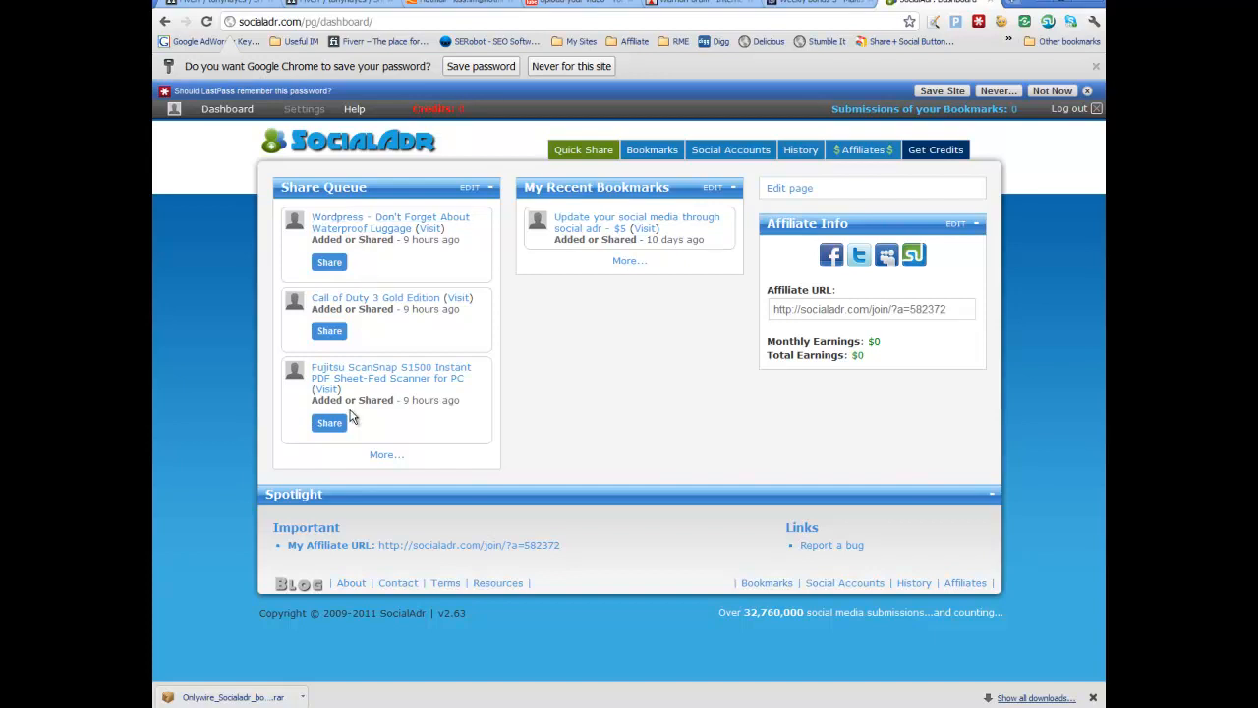
click(384, 456)
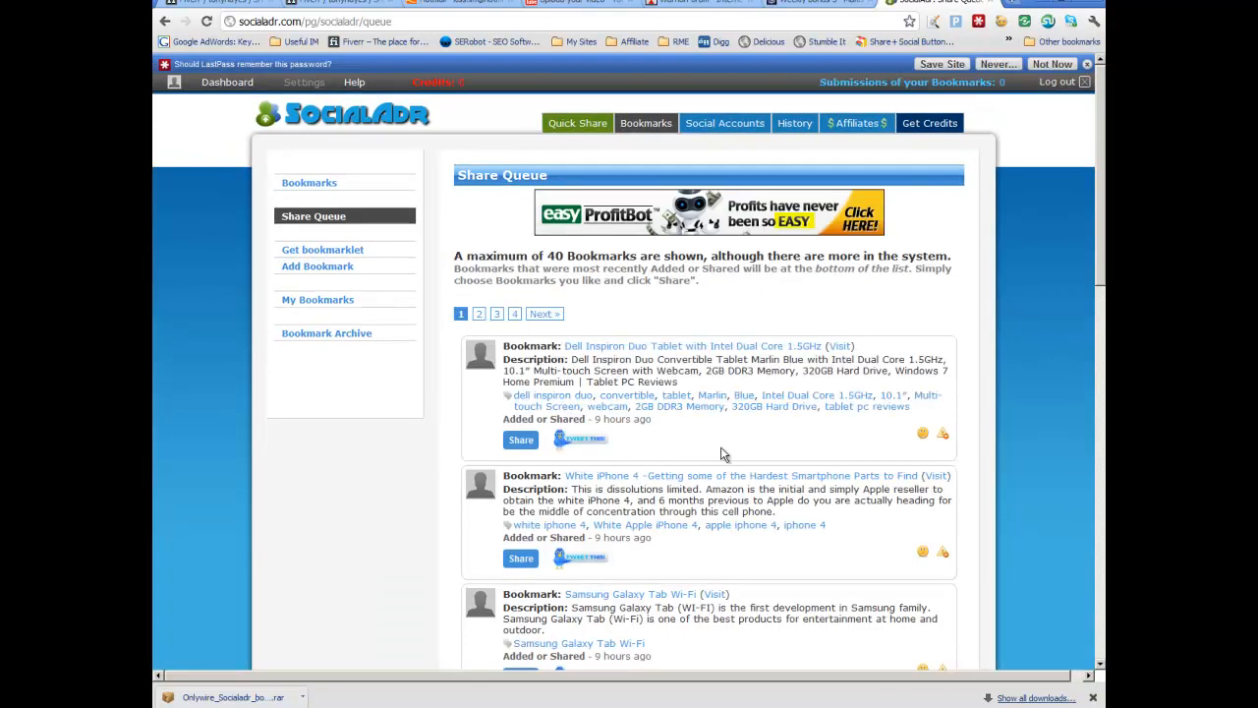
scroll(723, 455, down, 1)
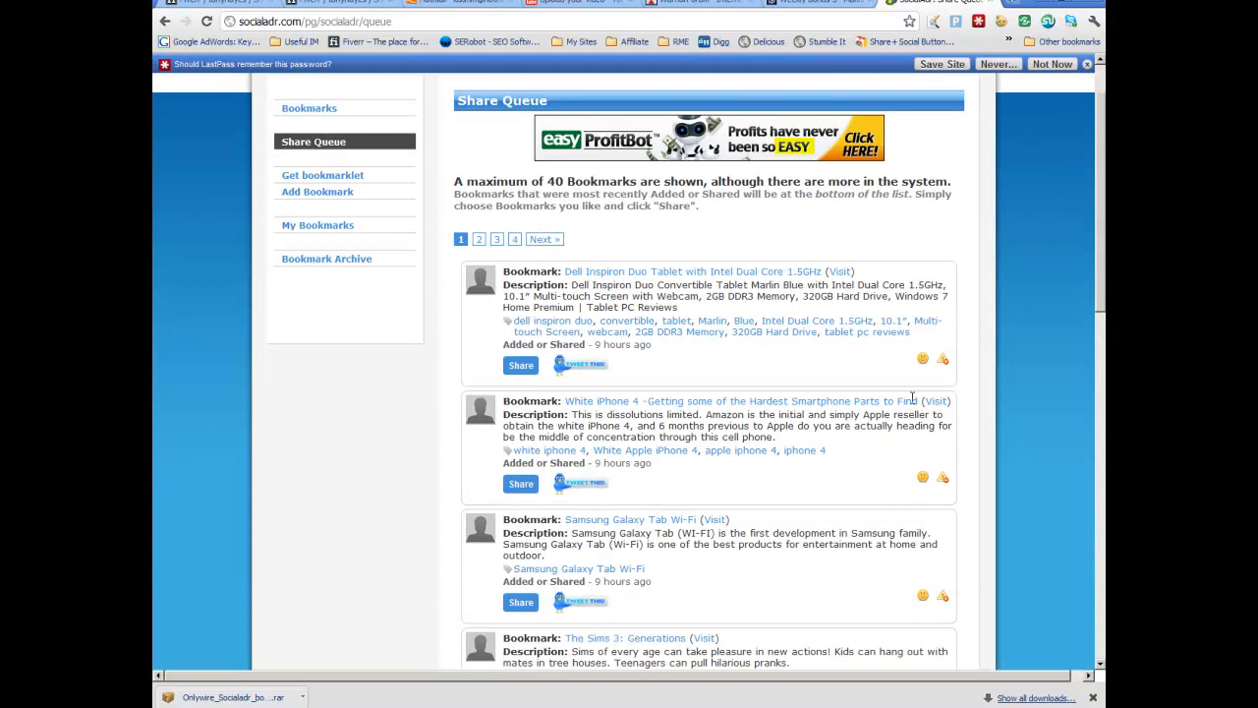
scroll(1103, 225, down, 7)
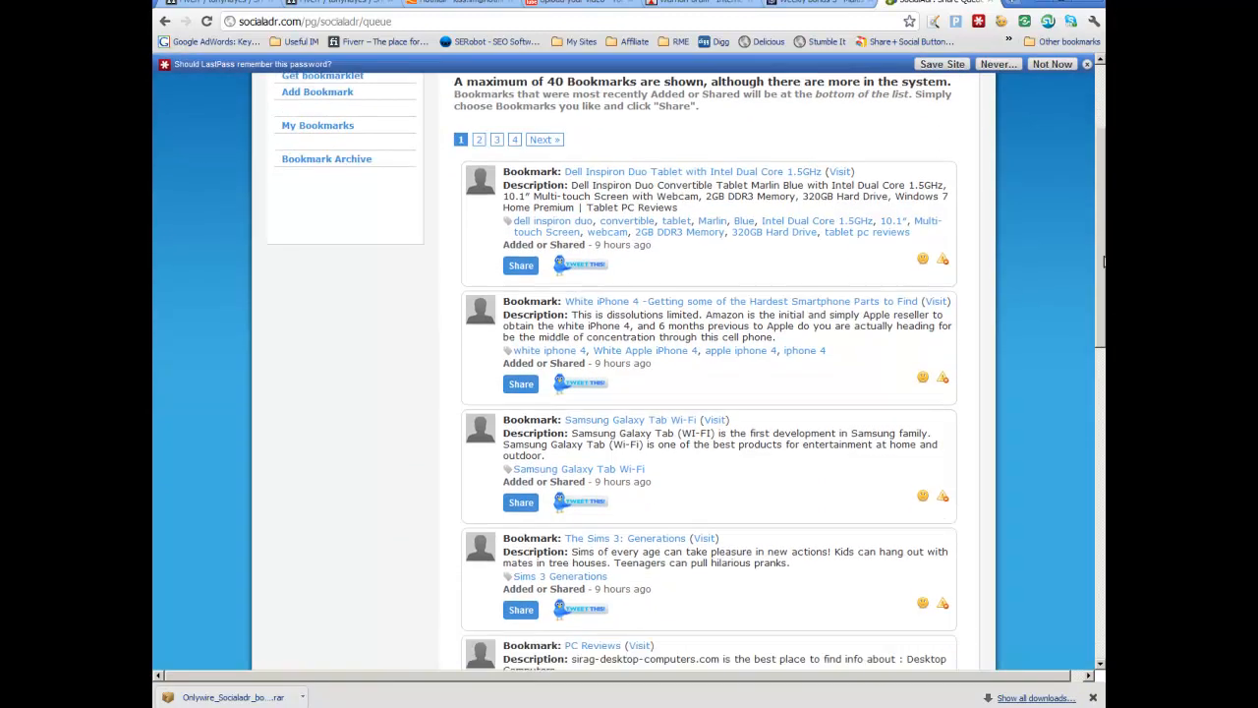
scroll(1103, 580, down, 5)
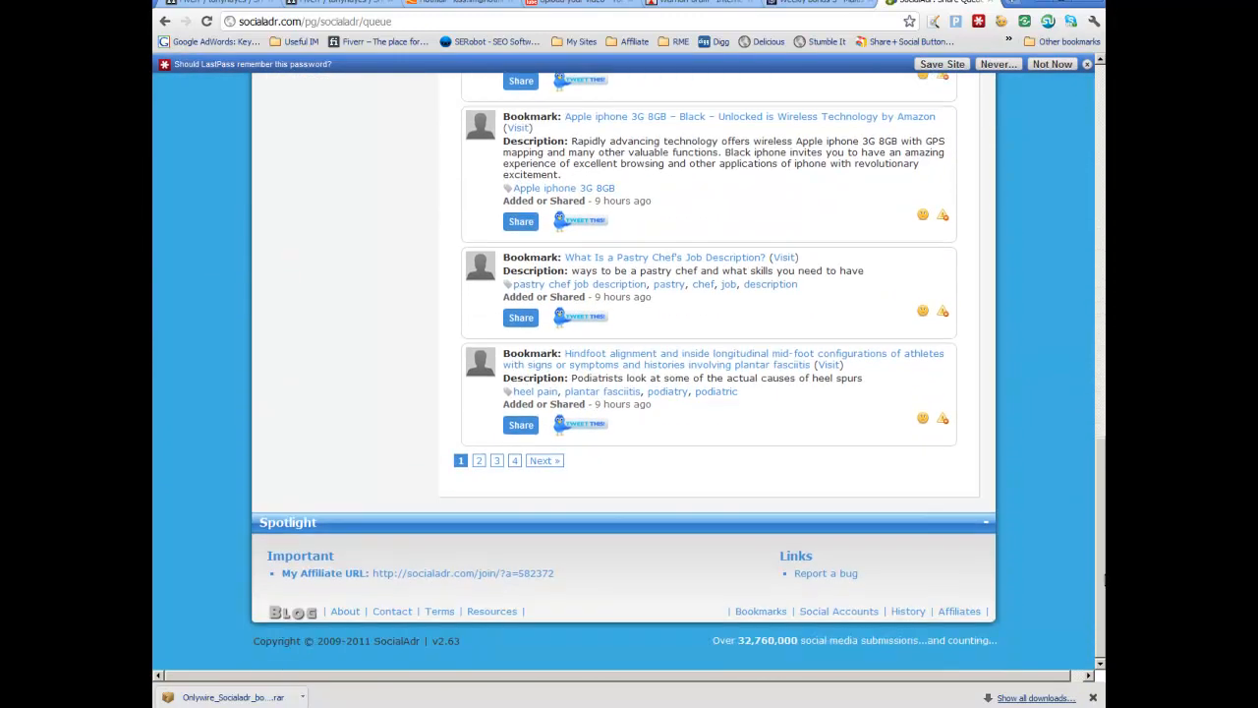
scroll(1103, 580, up, 12)
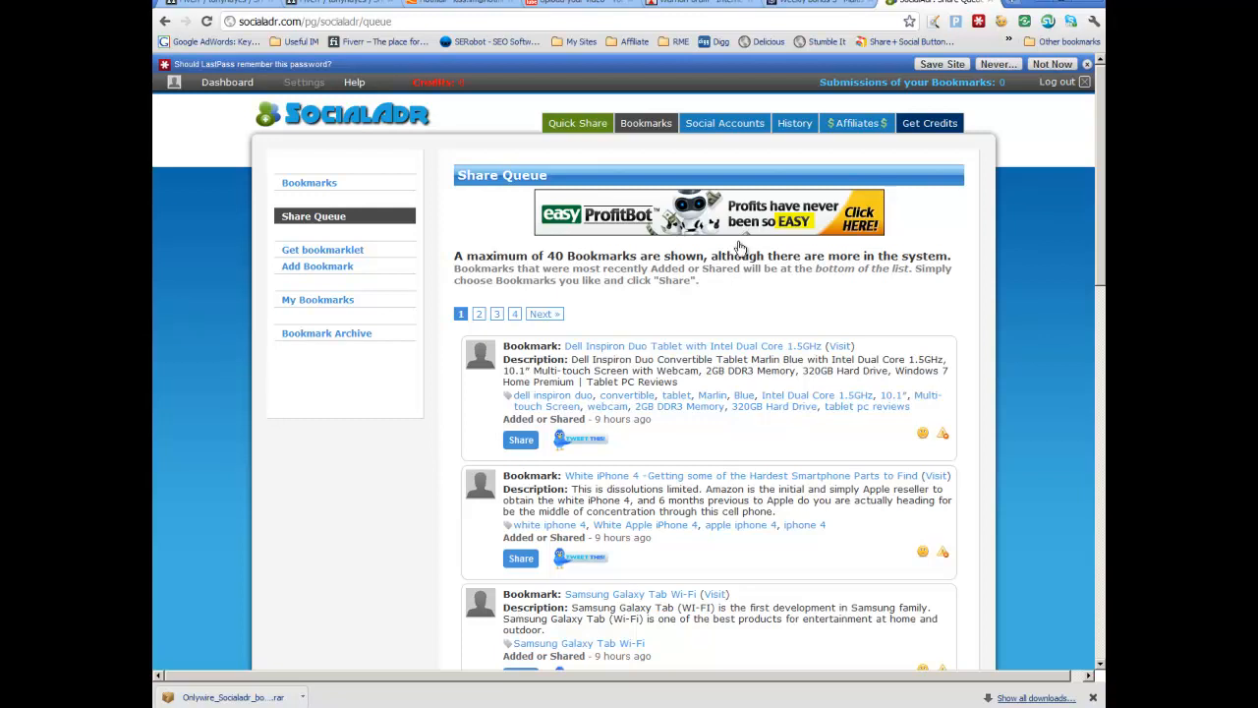
Step: Open the Edit Accounts page under Social Accounts and review the existing bookmarking accounts
mouse_move(733, 131)
click(730, 122)
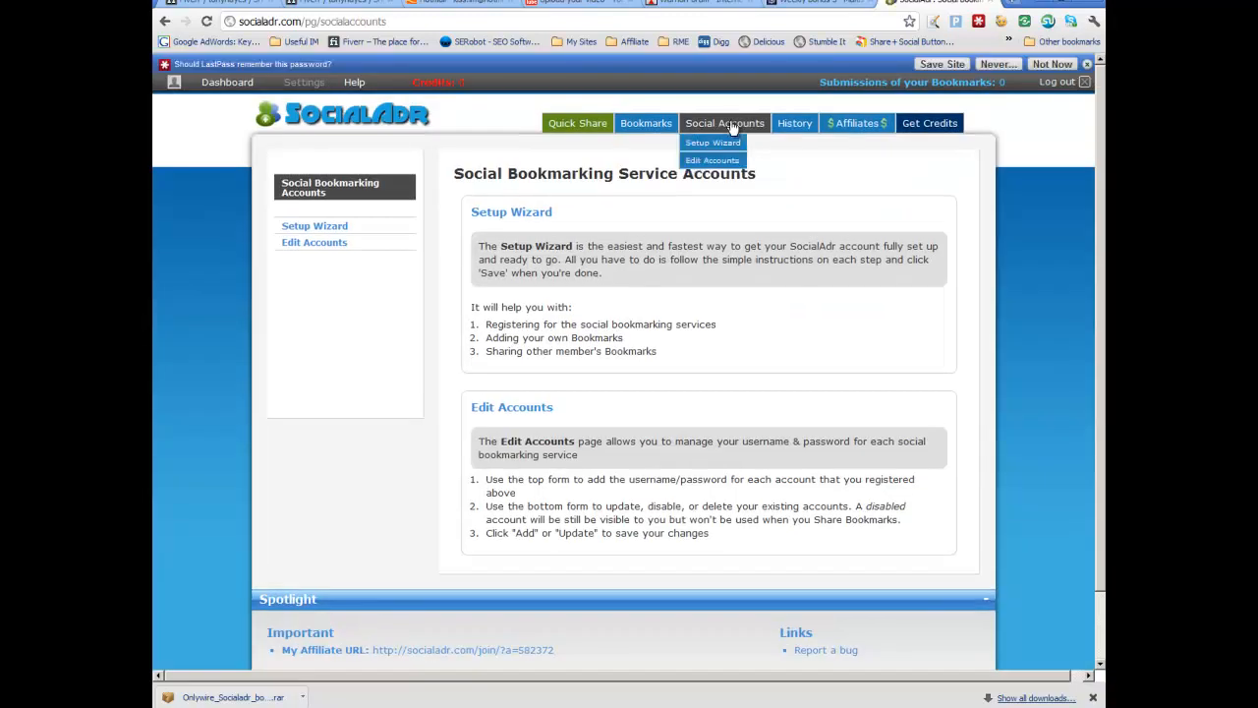
scroll(659, 277, down, 2)
click(335, 169)
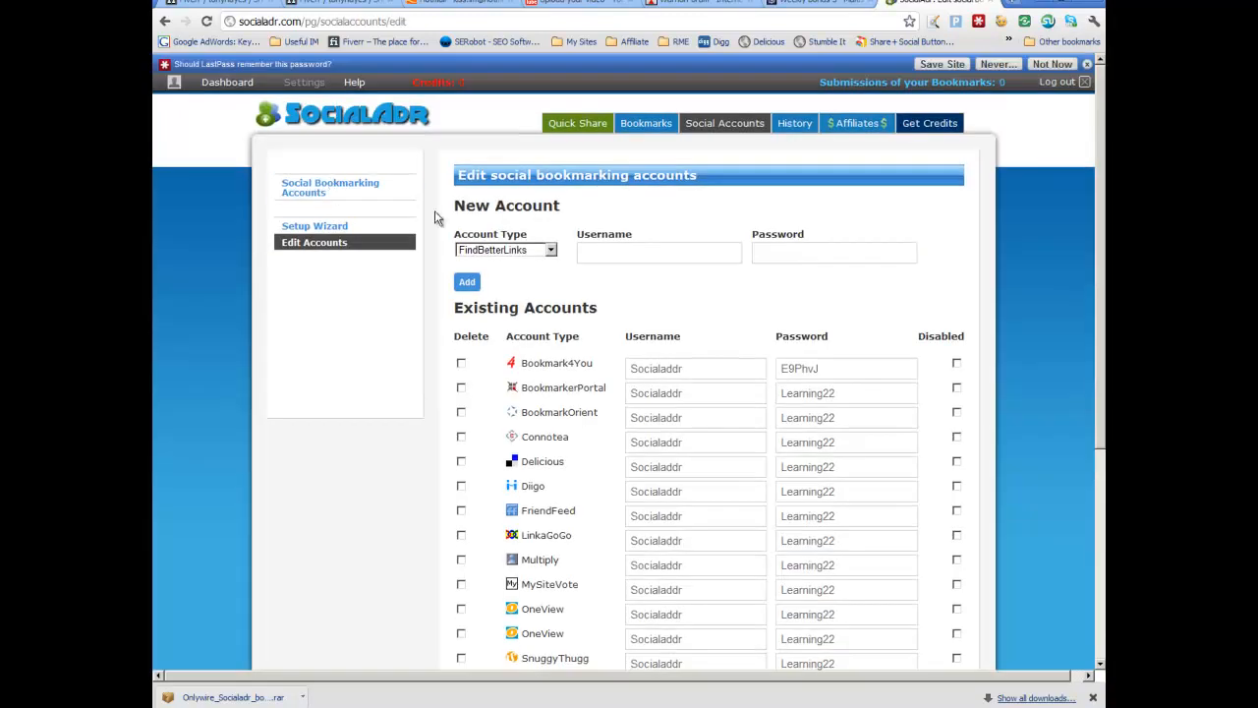
scroll(758, 339, down, 3)
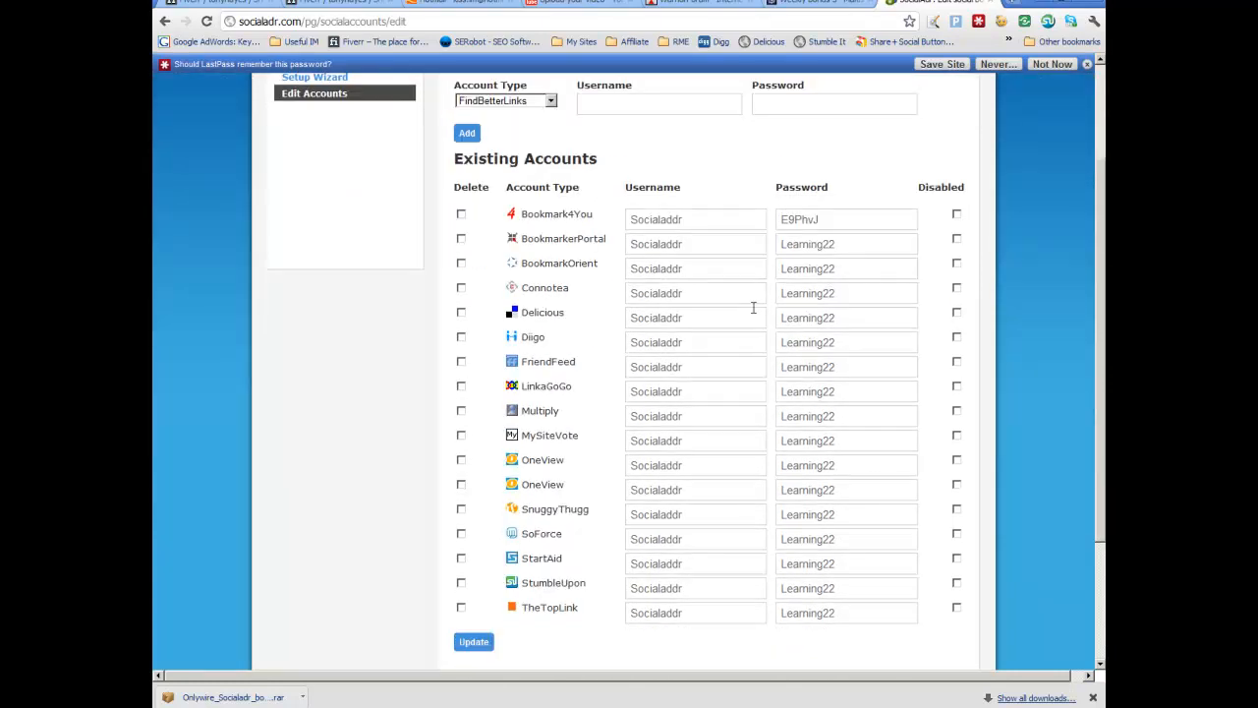
scroll(740, 251, down, 2)
scroll(737, 249, up, 1)
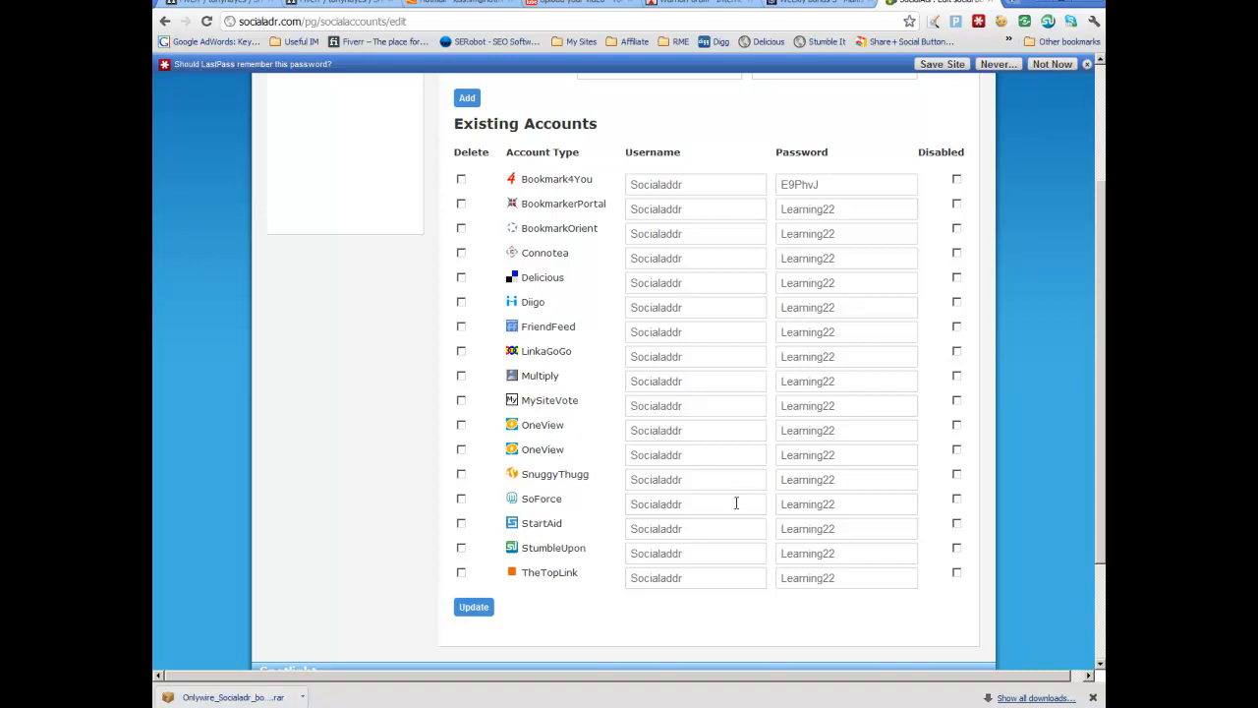
scroll(734, 503, up, 2)
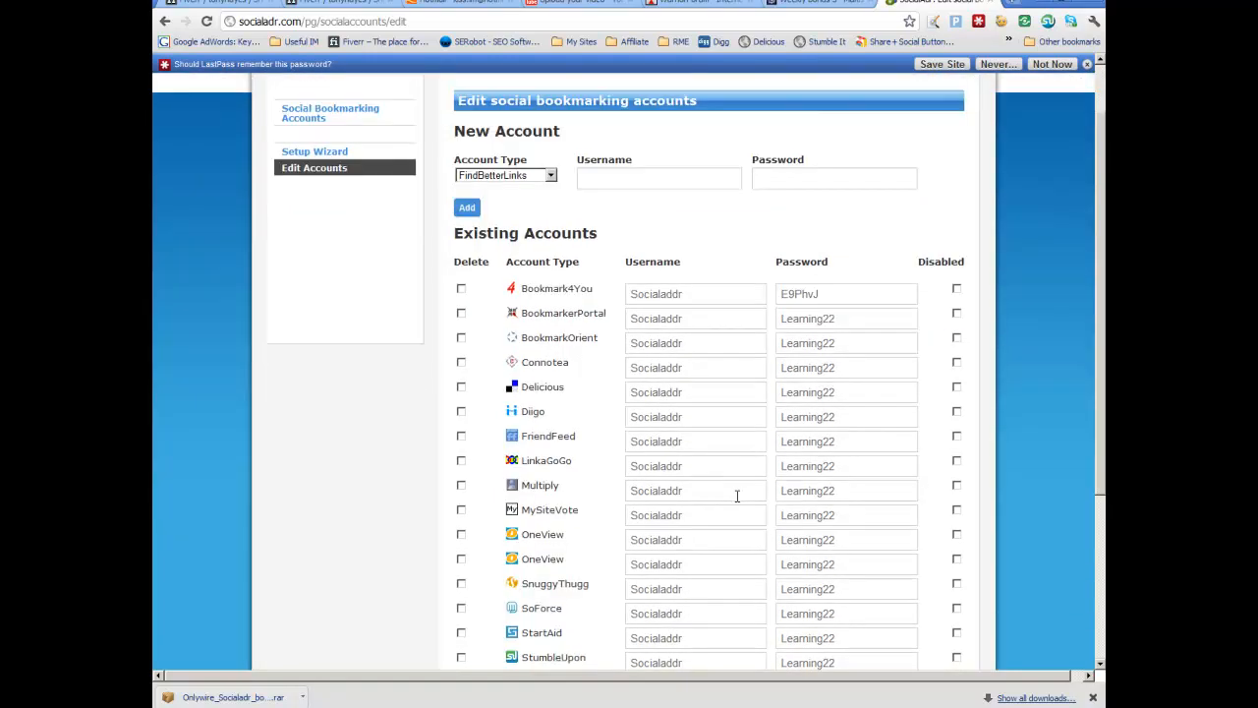
Step: Browse the account types available for a new social bookmarking account
click(549, 177)
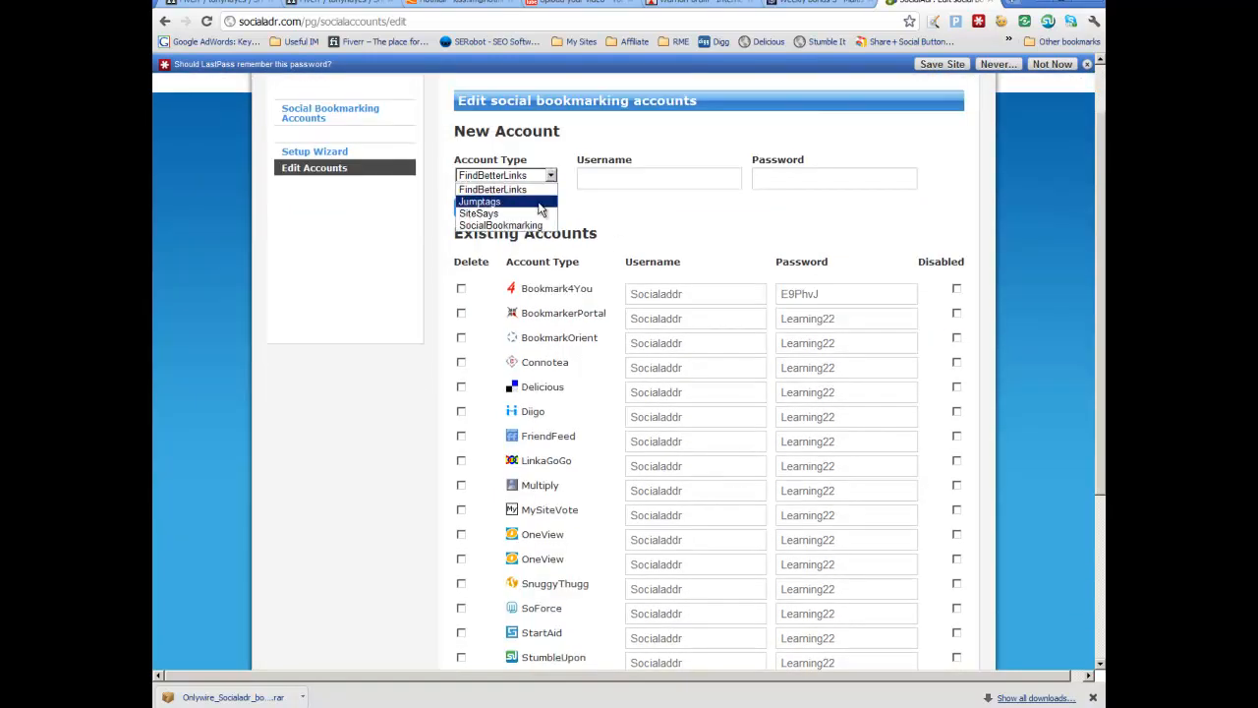
click(539, 201)
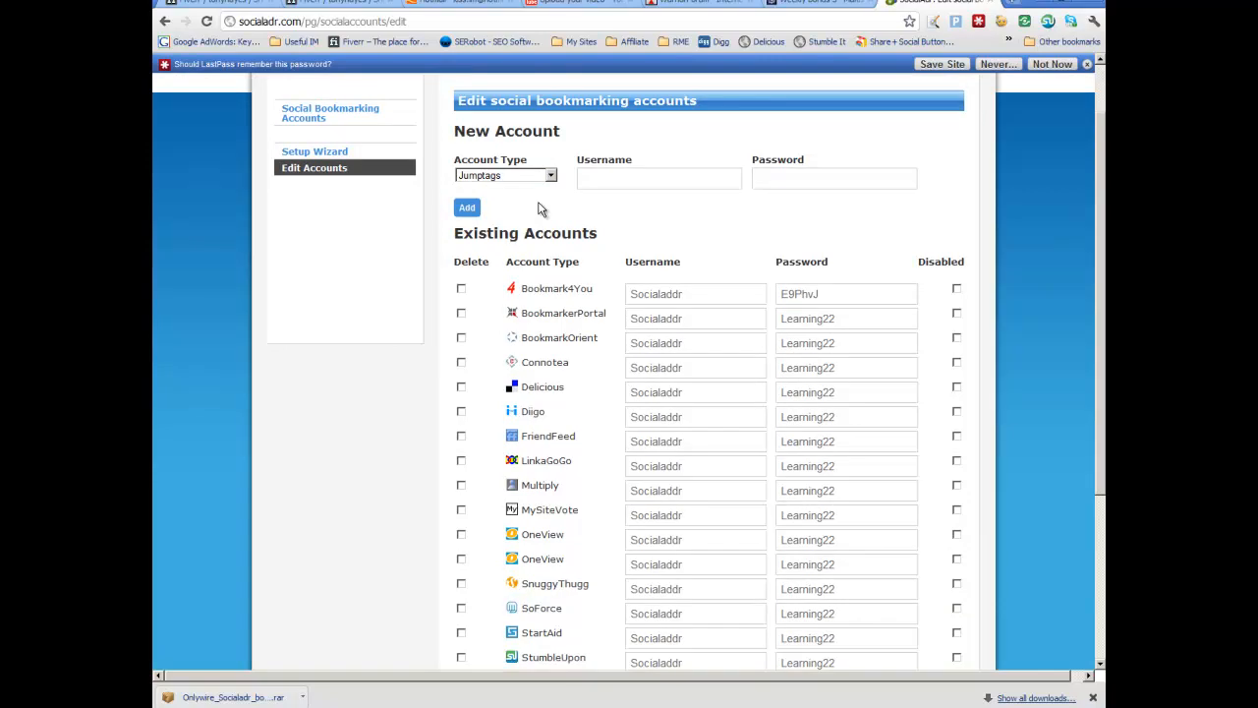
click(551, 175)
click(541, 225)
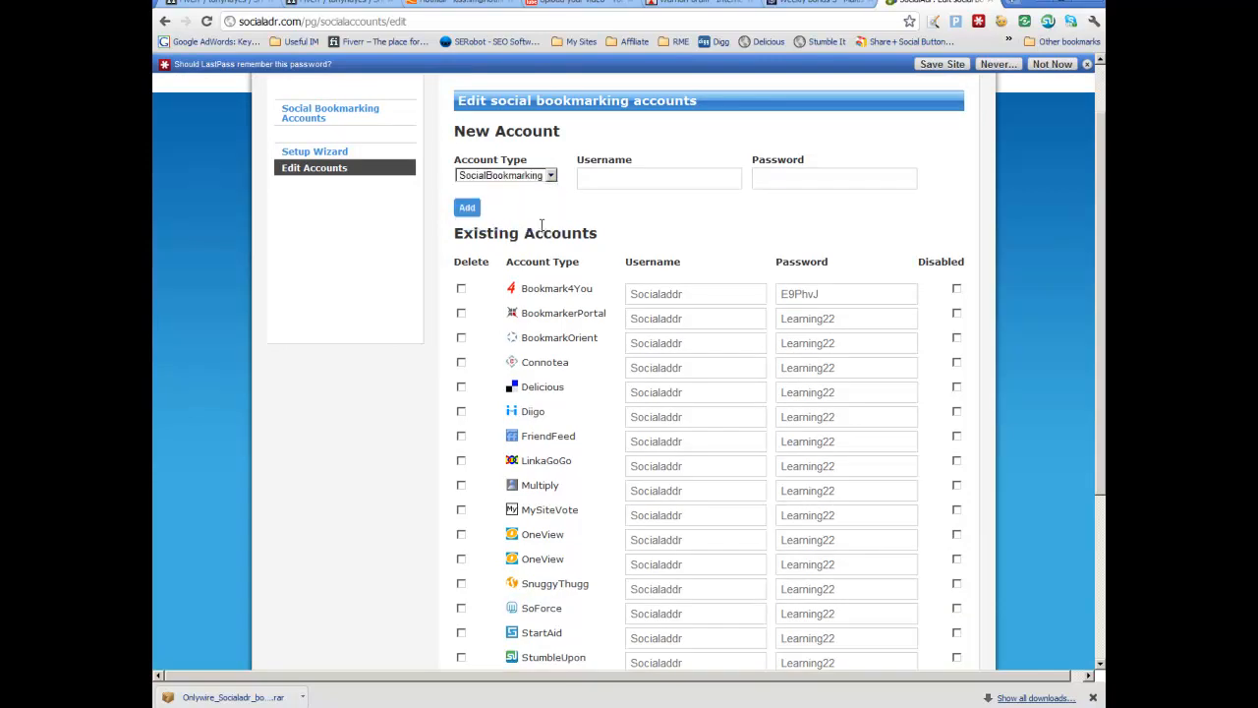
click(551, 177)
click(529, 218)
scroll(555, 229, up, 1)
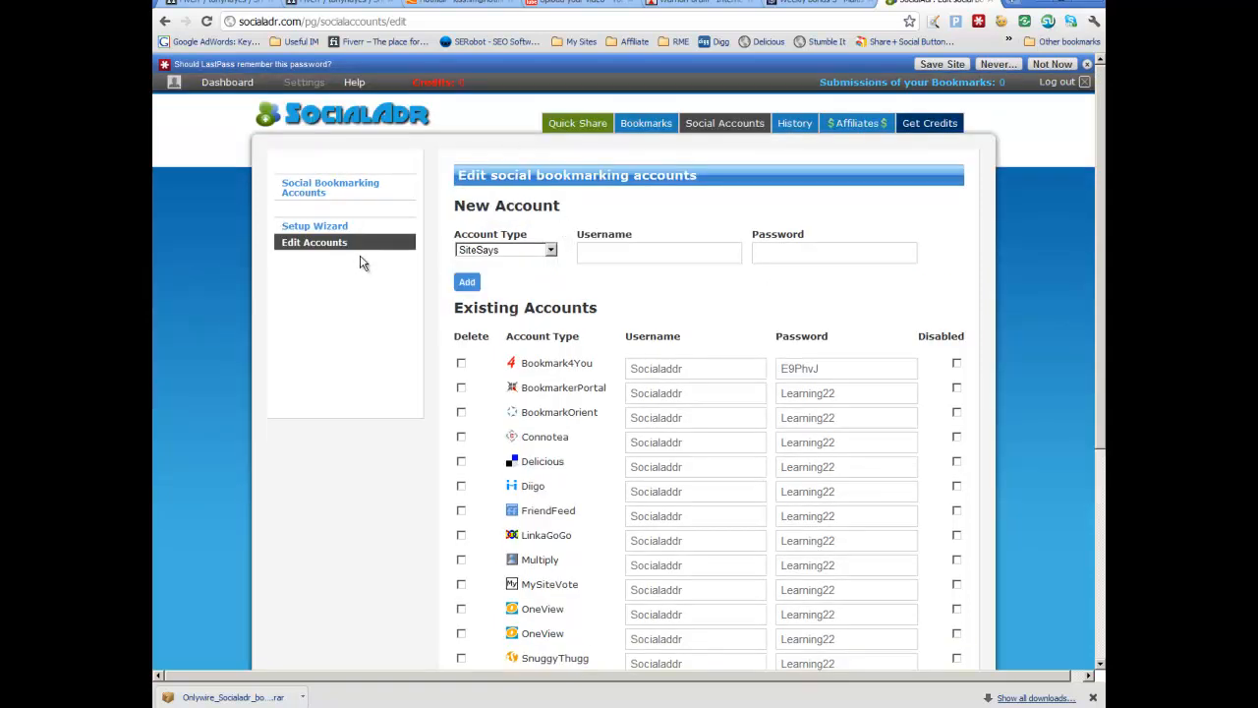
Step: Open the History statistics page and review the bookmarking statistics
mouse_move(657, 129)
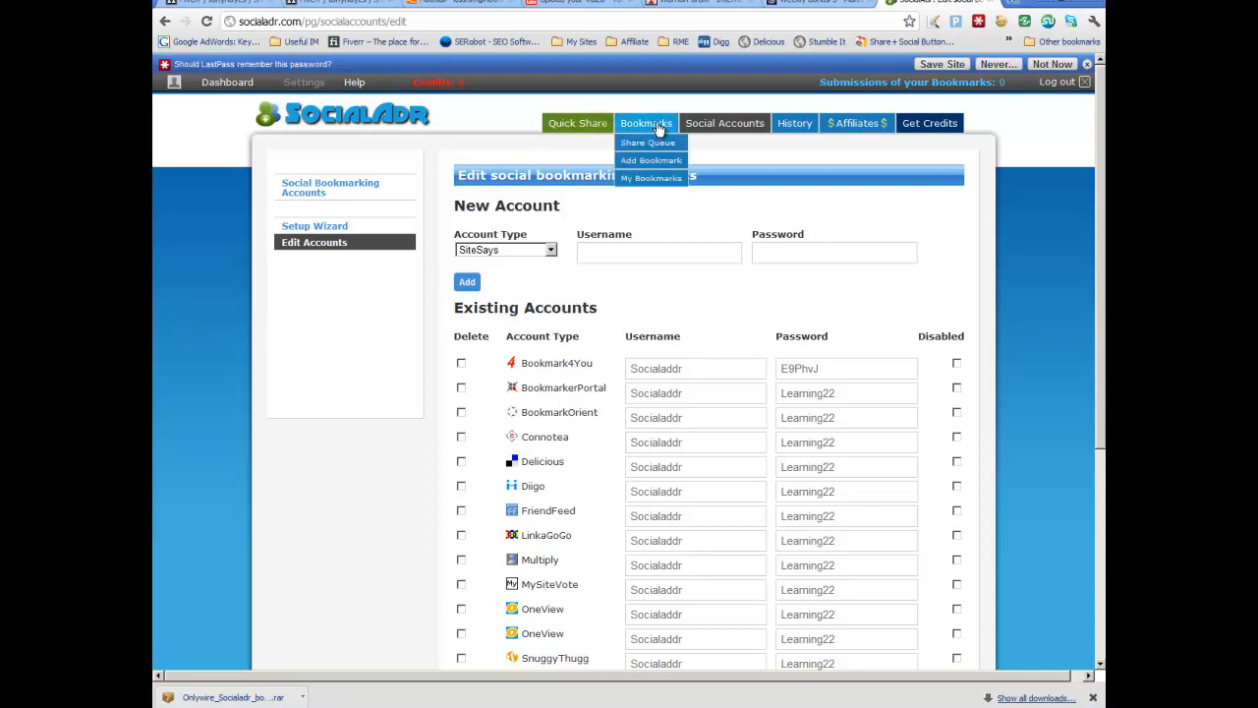
mouse_move(804, 129)
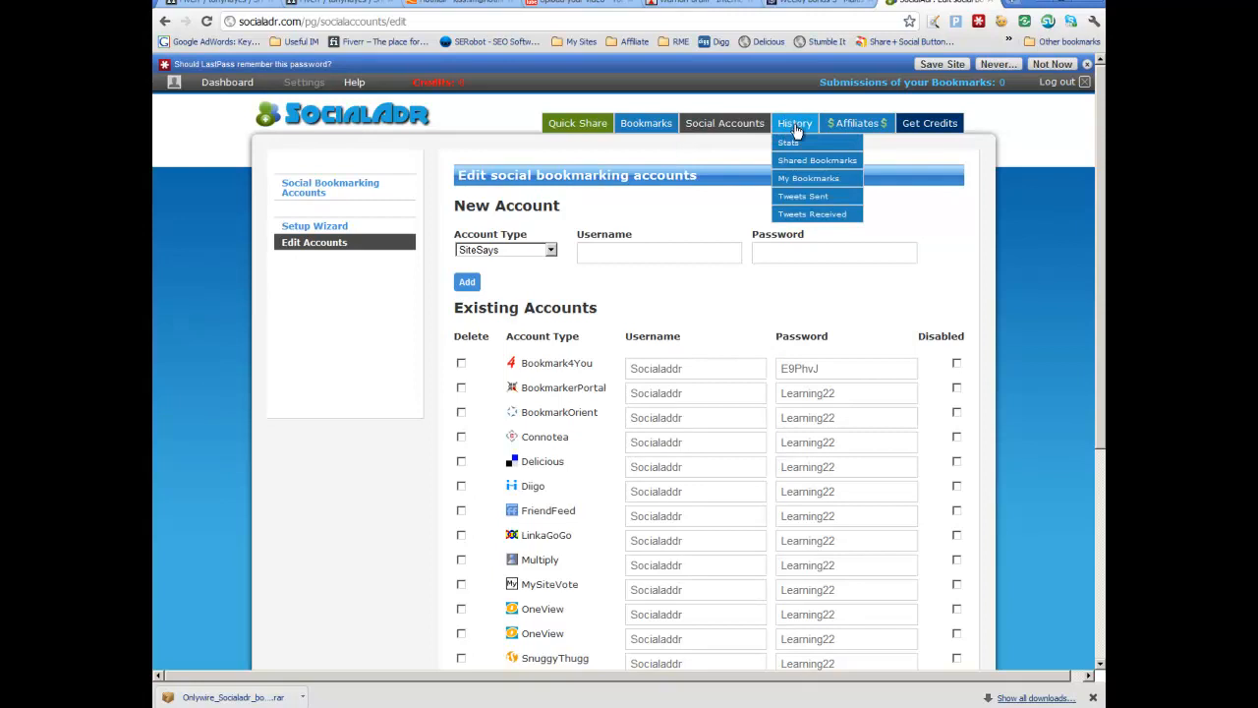
click(788, 147)
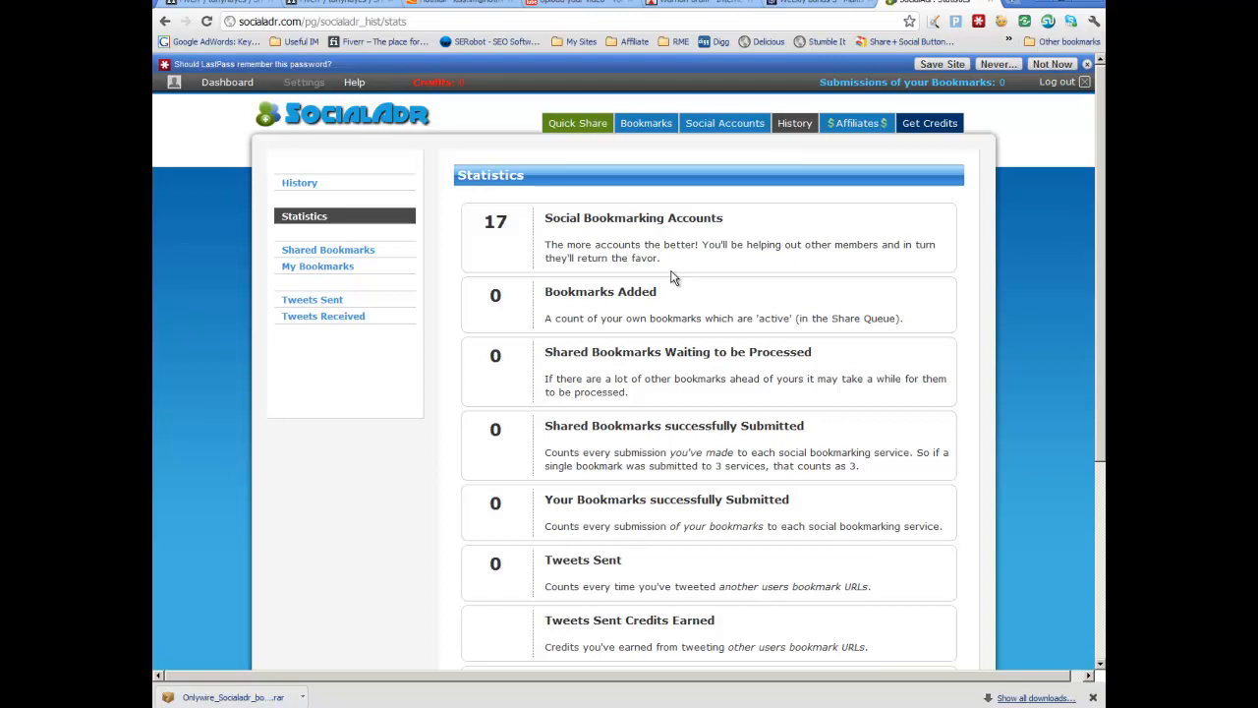
scroll(655, 395, down, 3)
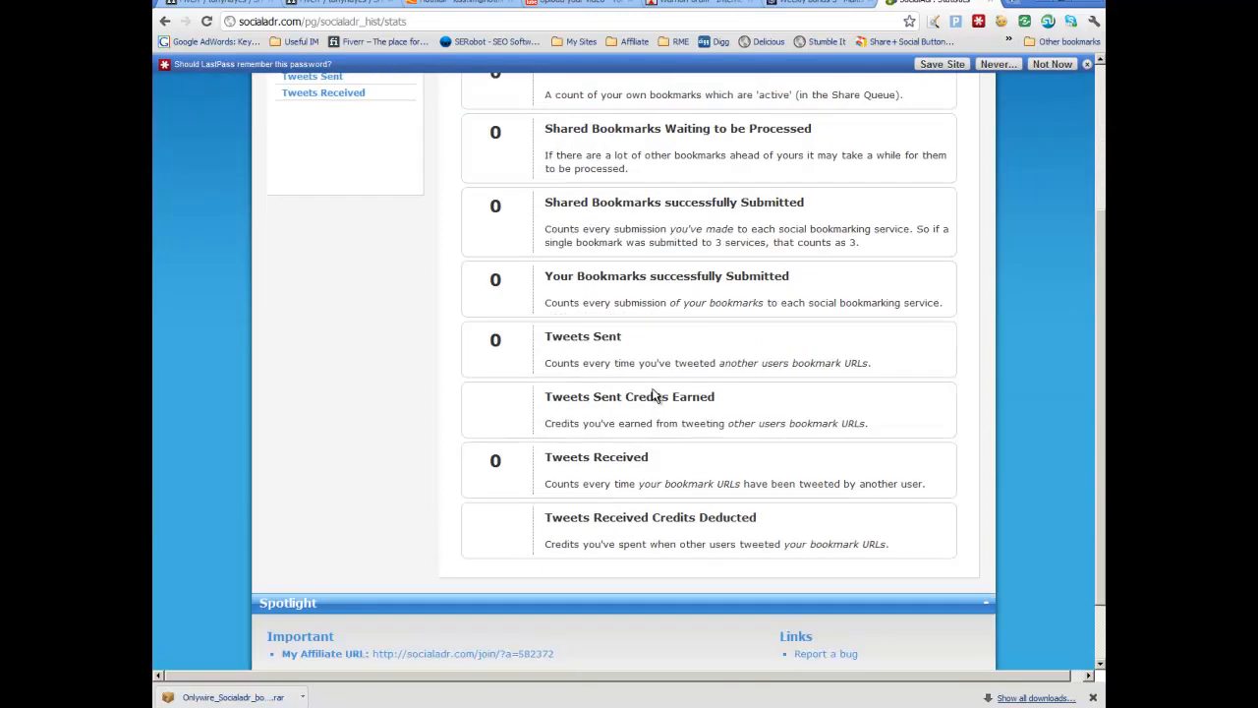
scroll(655, 395, up, 3)
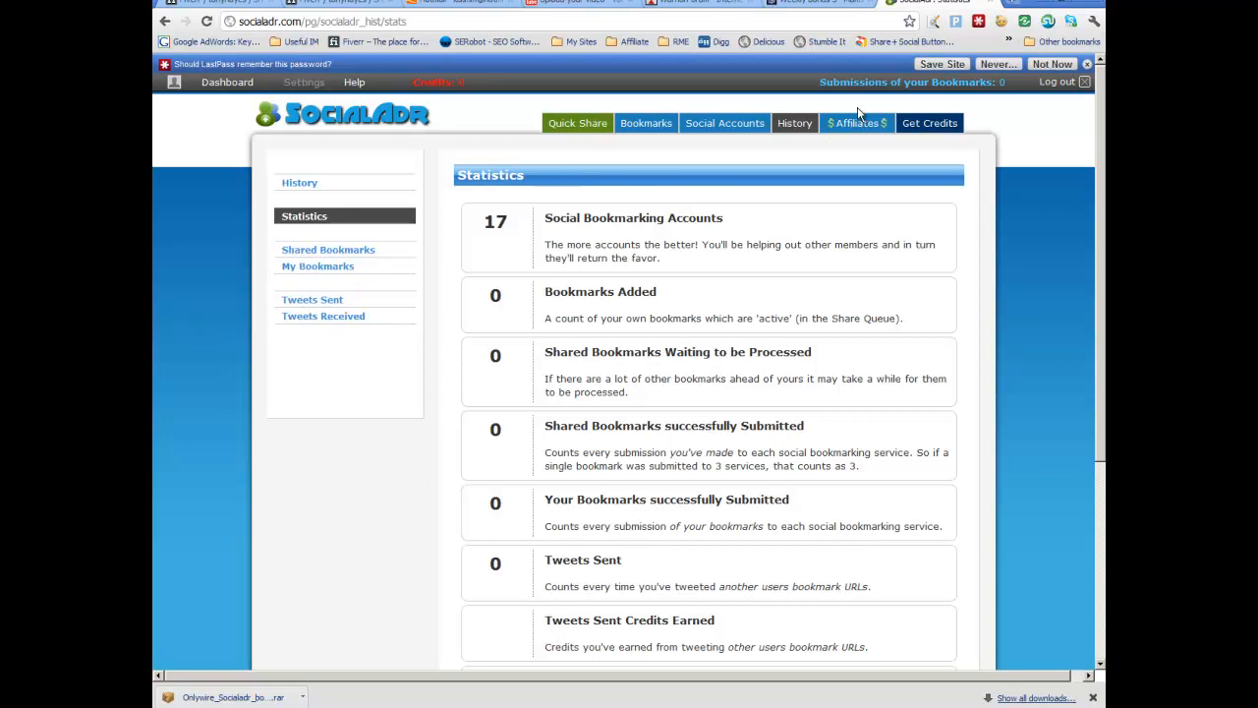
Step: Visit the affiliate account page and the Quick Share bookmark list
mouse_move(860, 127)
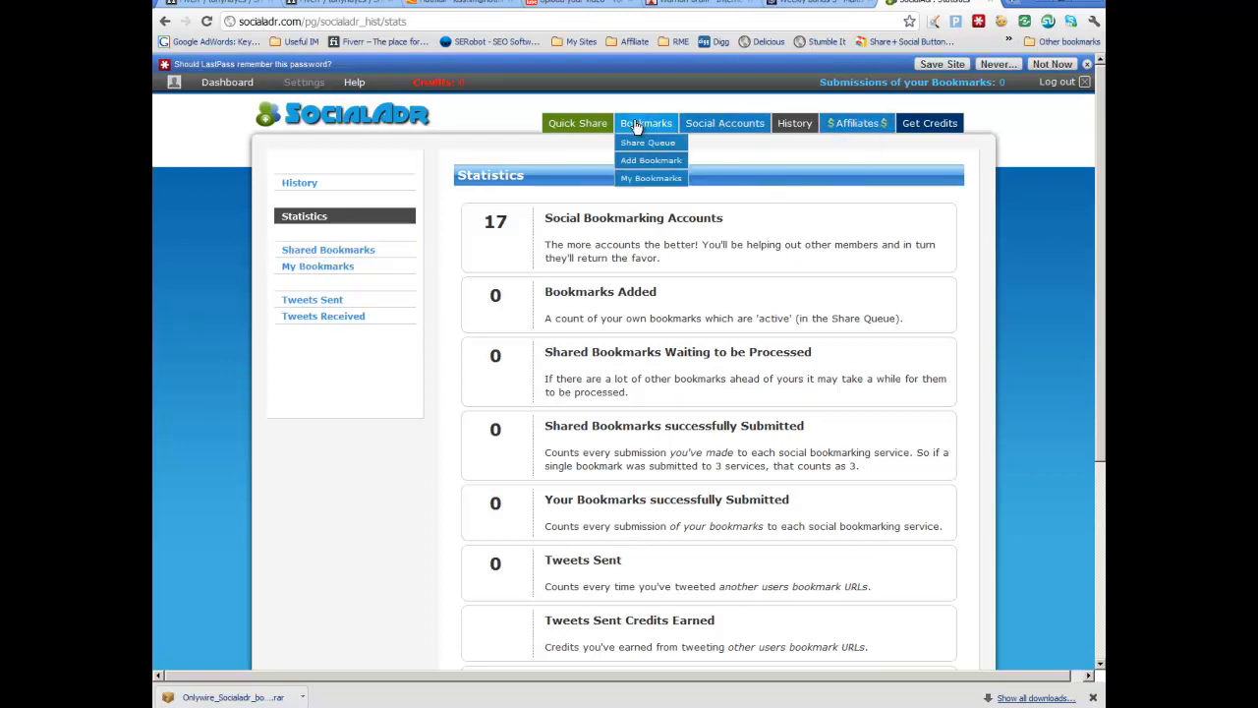
click(841, 146)
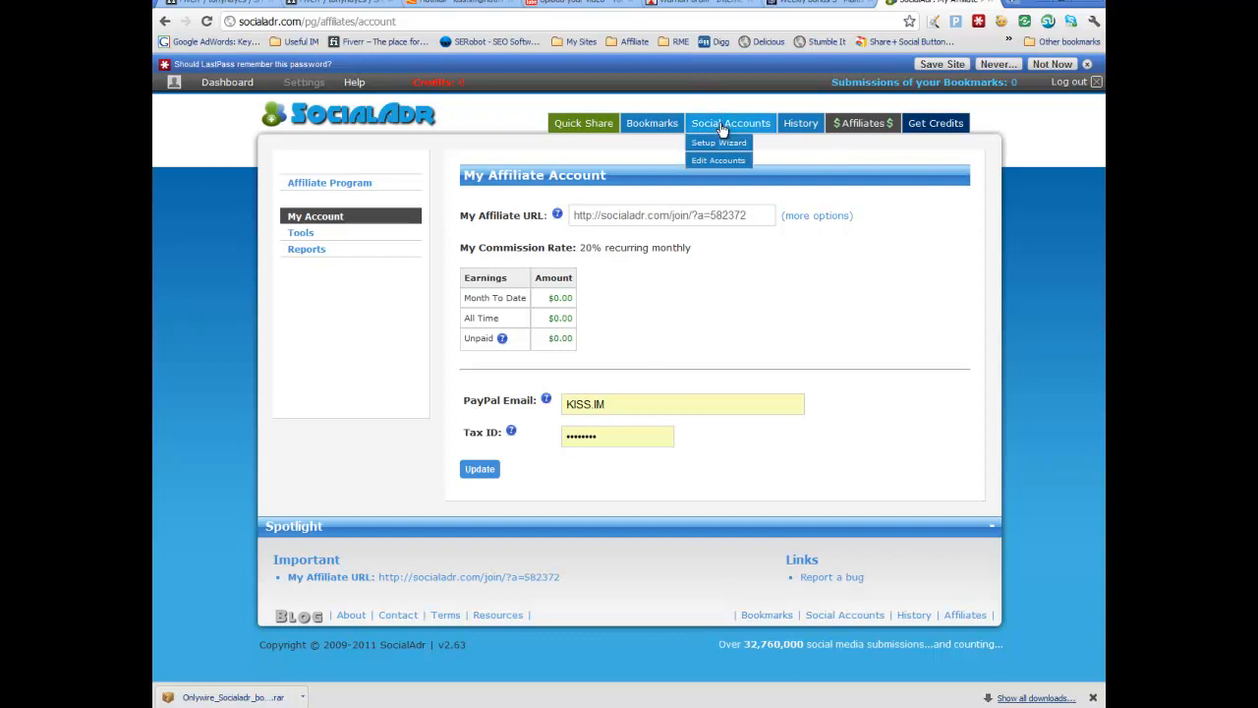
mouse_move(657, 128)
click(603, 126)
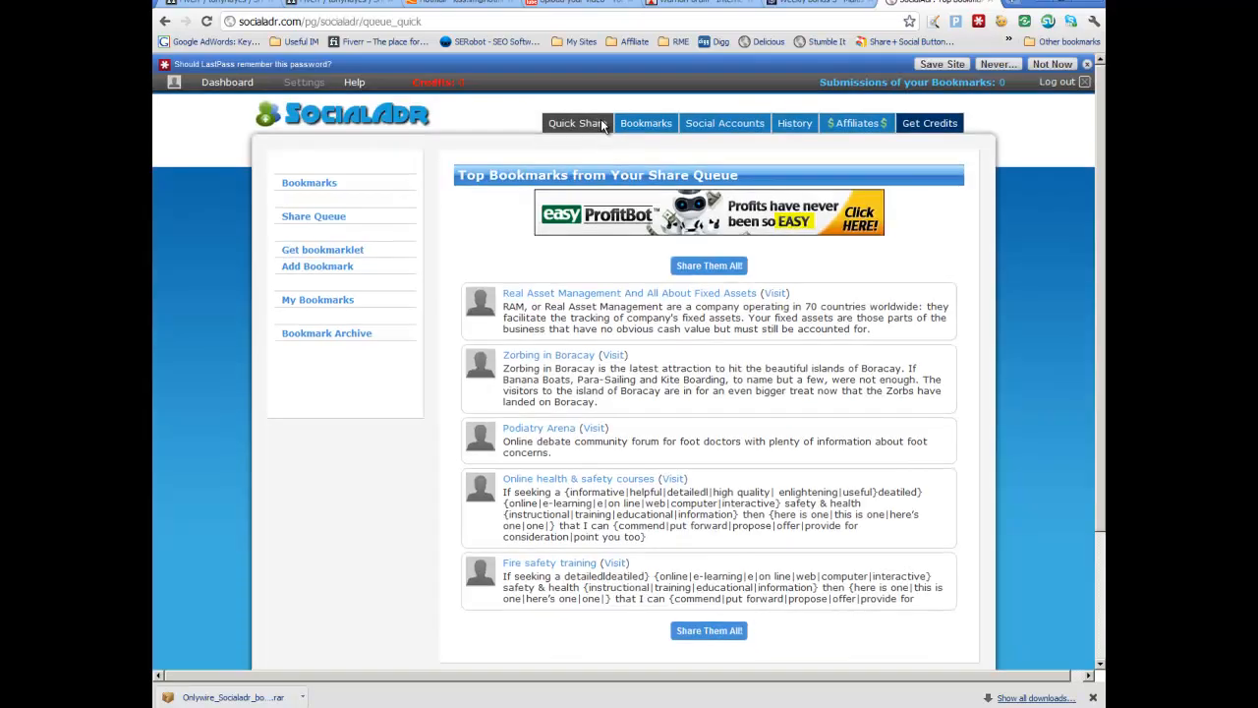
scroll(681, 304, down, 1)
scroll(686, 305, up, 1)
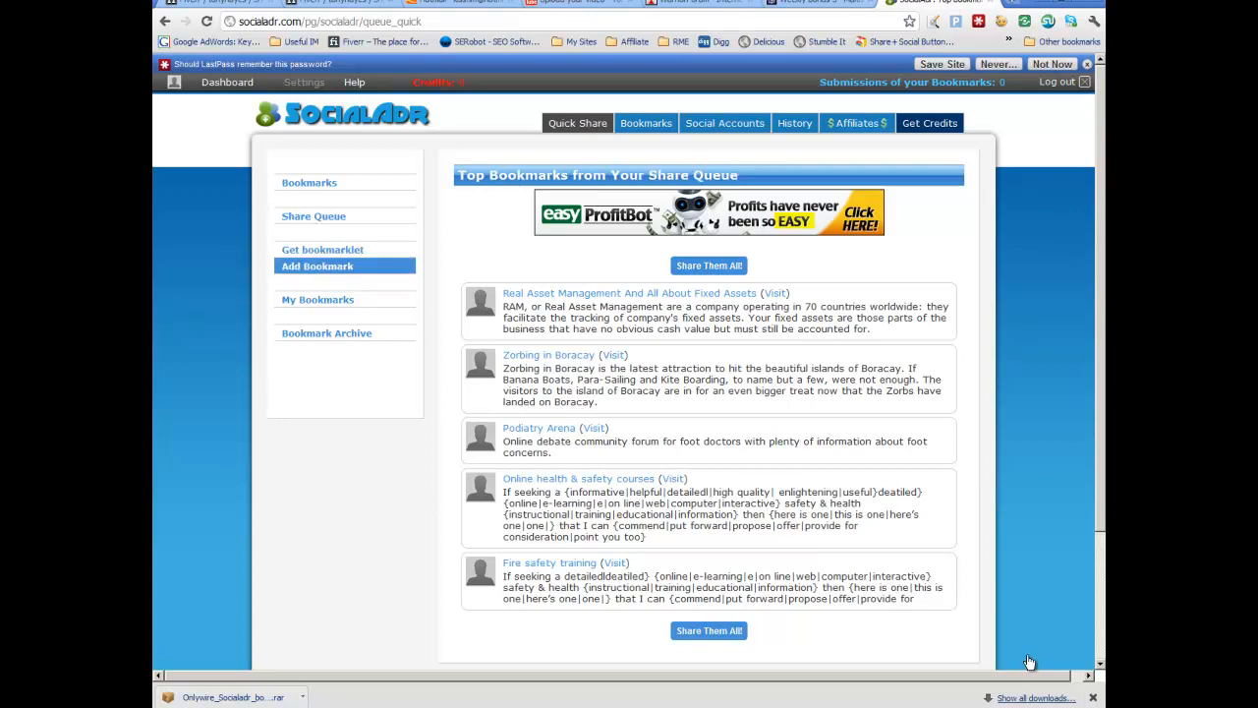
key(Return)
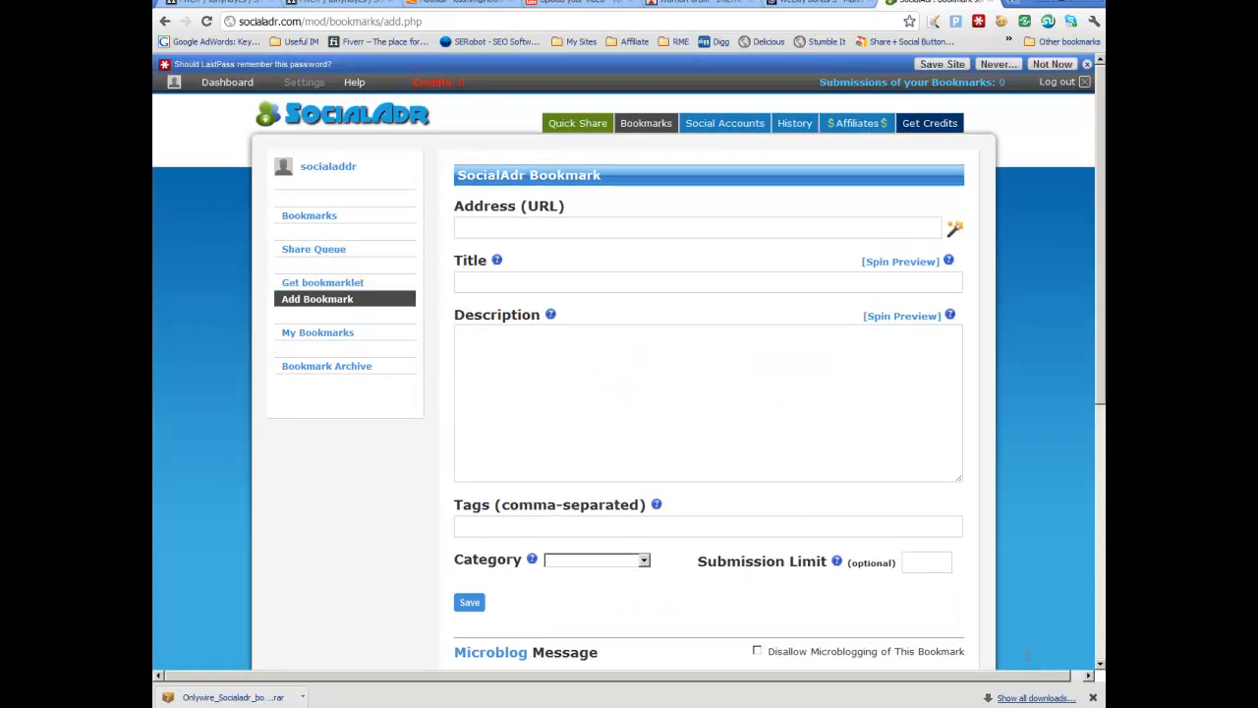
double_click(698, 228)
key(Down)
key(Down)
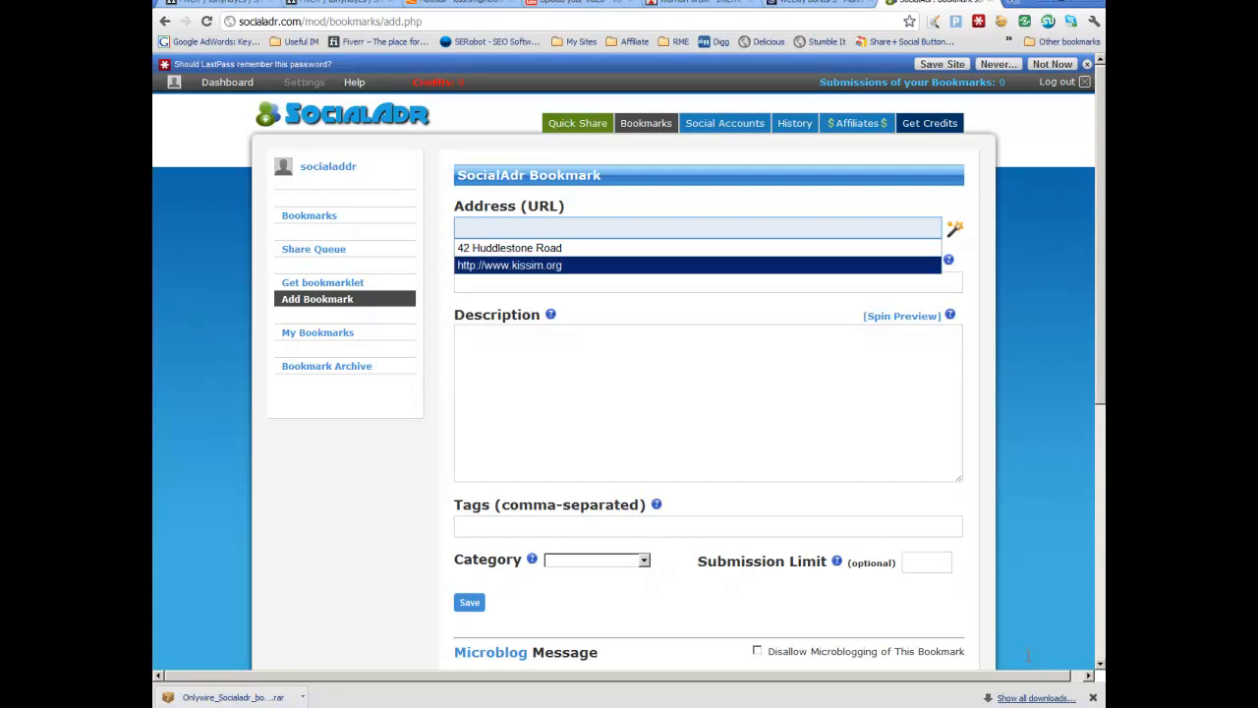
key(Tab)
key(shift+Tab)
key(Down)
key(Down)
key(Return)
key(Tab)
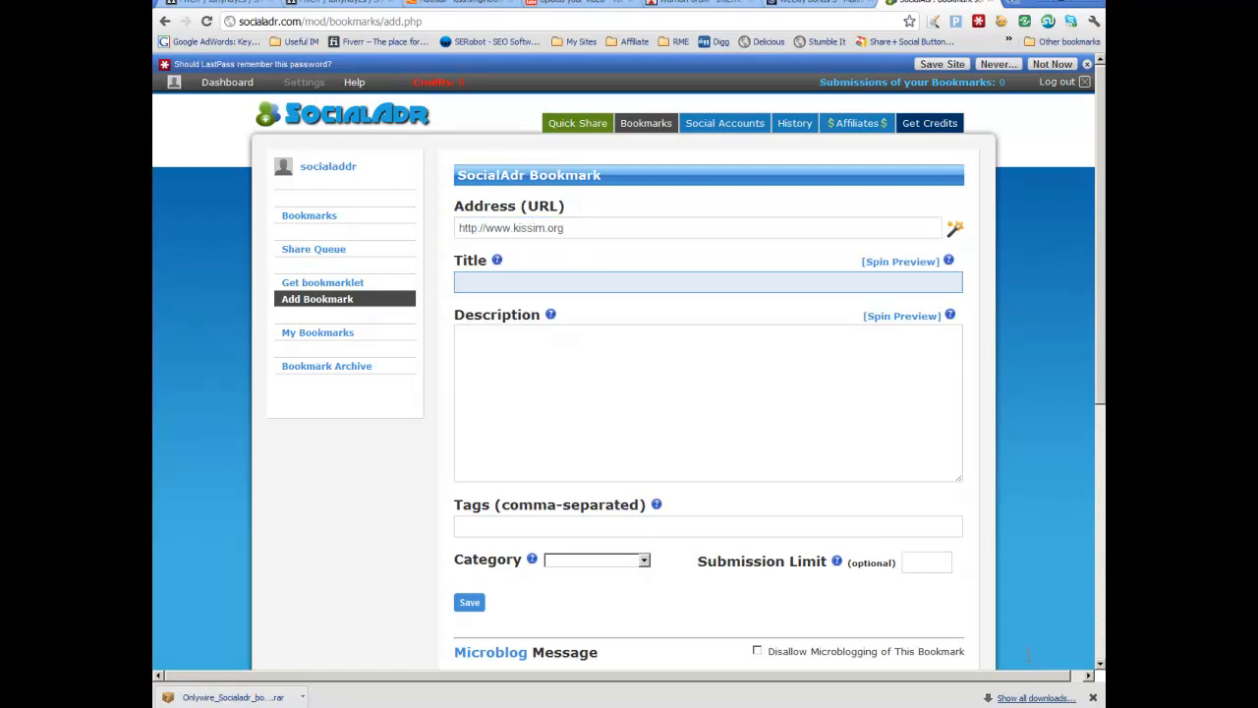
Step: Enter the bookmark title Internet Marketing Training and copy it
text(Internet Marketing Training)
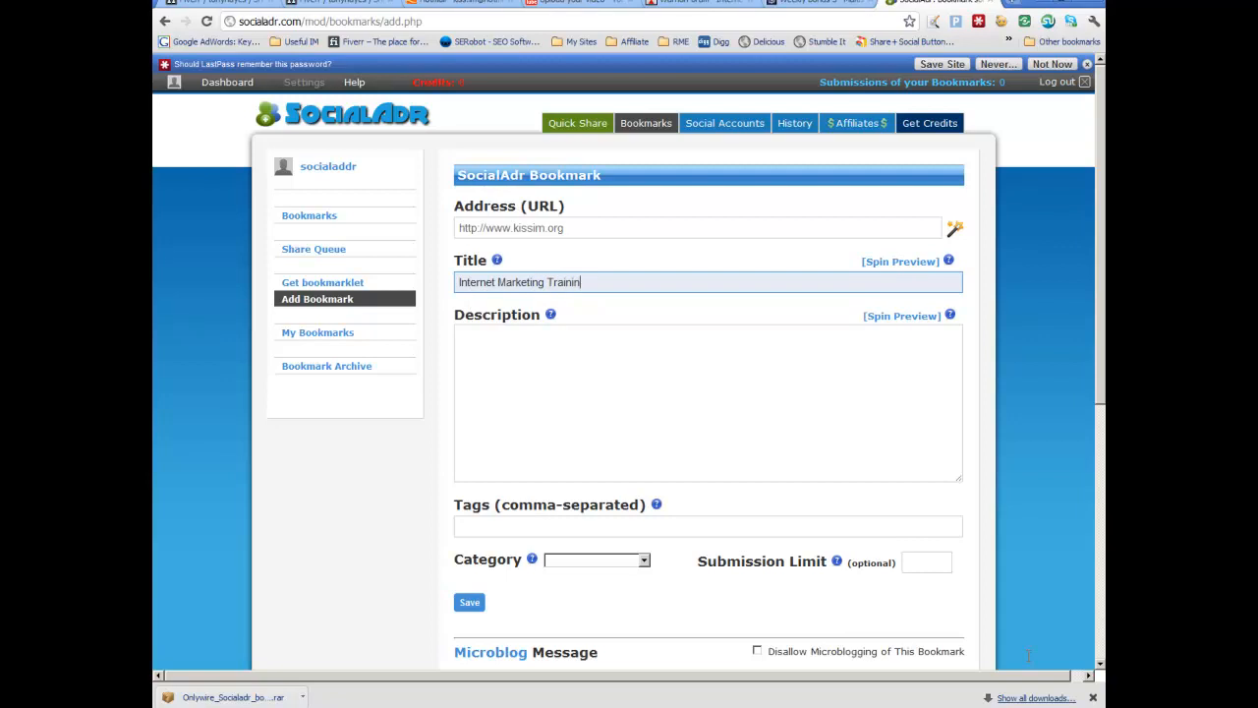
key(ctrl+shift+Left)
key(ctrl+shift+Left)
key(ctrl+shift+Left)
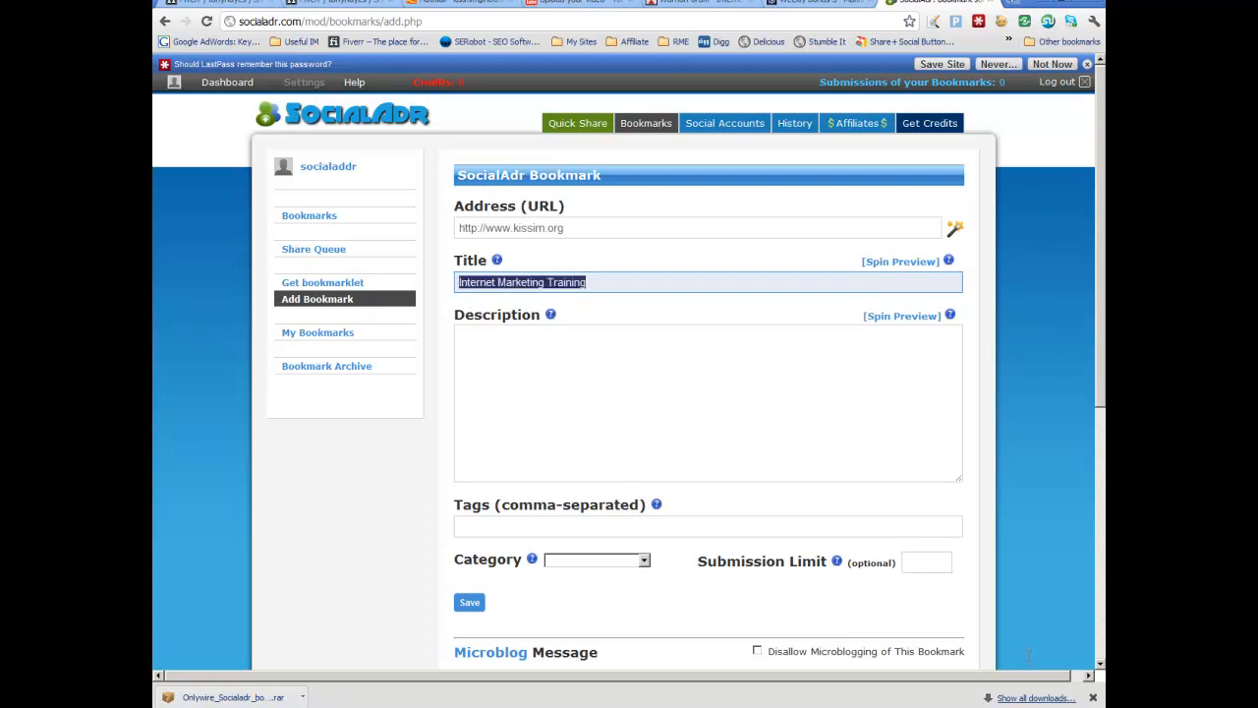
key(Menu)
key(Down)
key(Down)
key(Return)
Step: Paste the title into the description and extend it to read "Internet Marketing Training, SEO Blueprints, Simplified SEO"
key(Tab)
key(Menu)
key(Down)
key(Down)
key(Return)
text(, SEO Blueprints, Si)
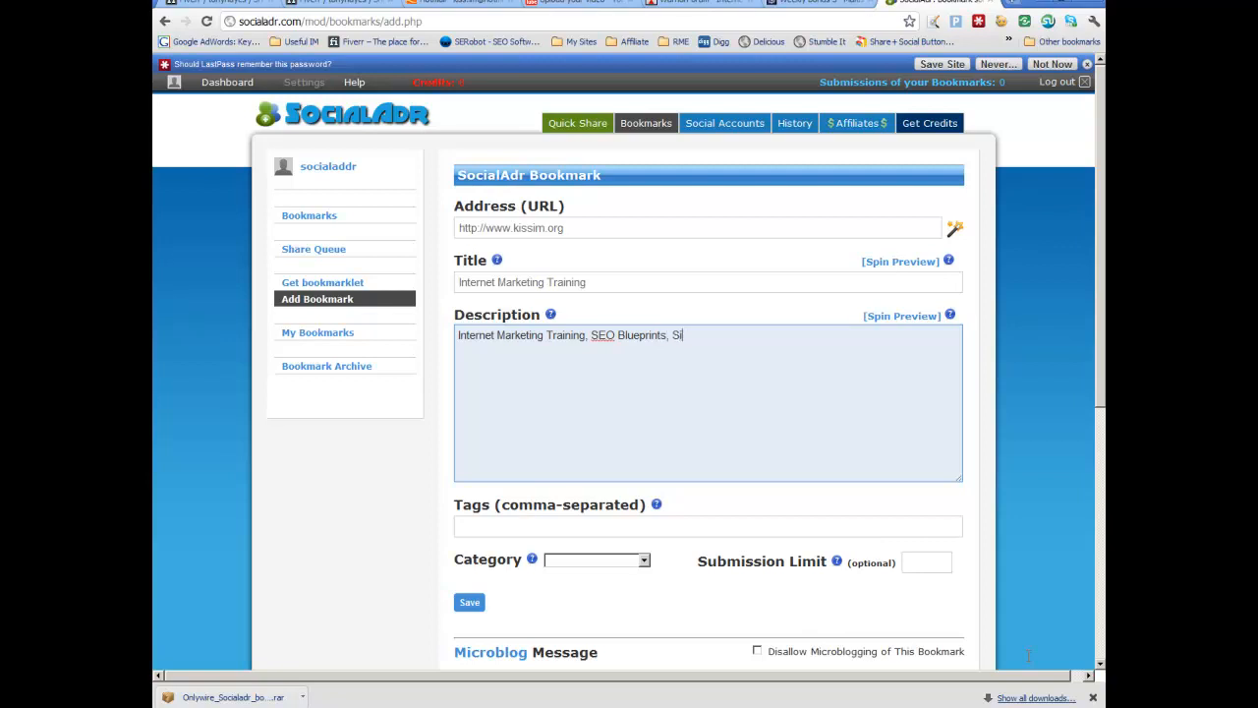
text(mplified SEO)
Step: Set the bookmark category to Business / Finance and the submission limit to 2
scroll(1028, 656, down, 3)
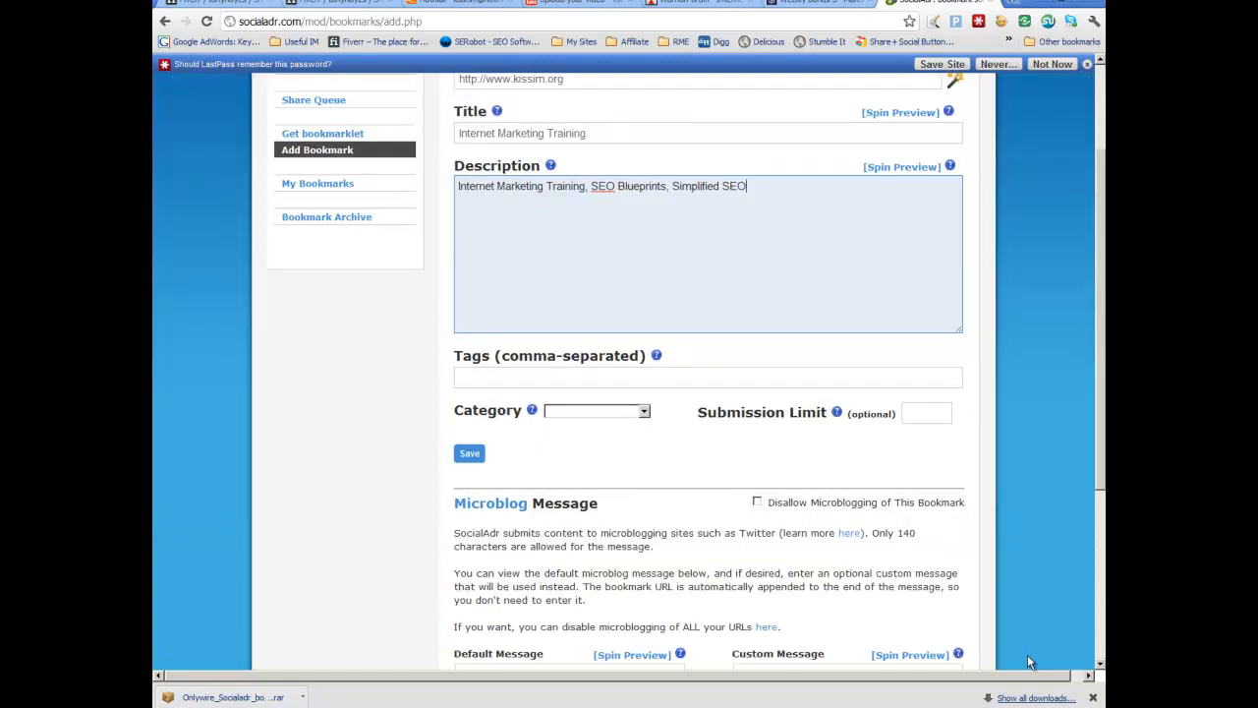
click(644, 411)
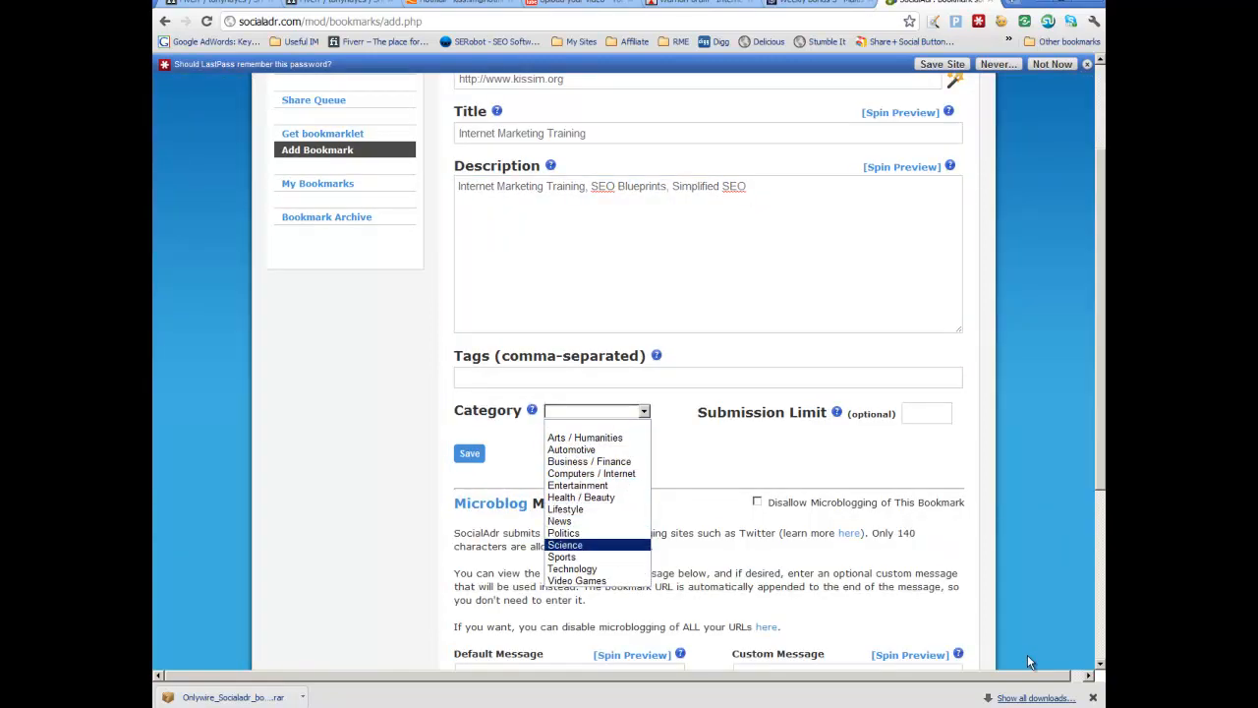
click(589, 461)
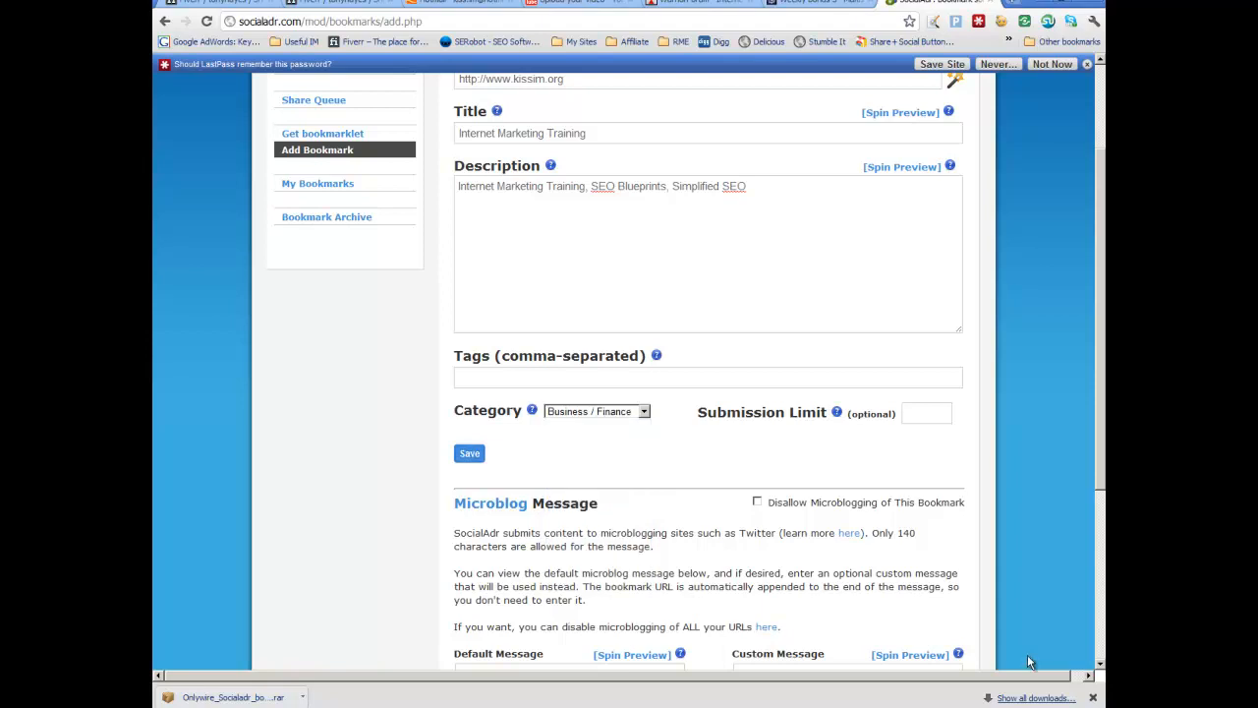
mouse_move(837, 412)
key(Tab)
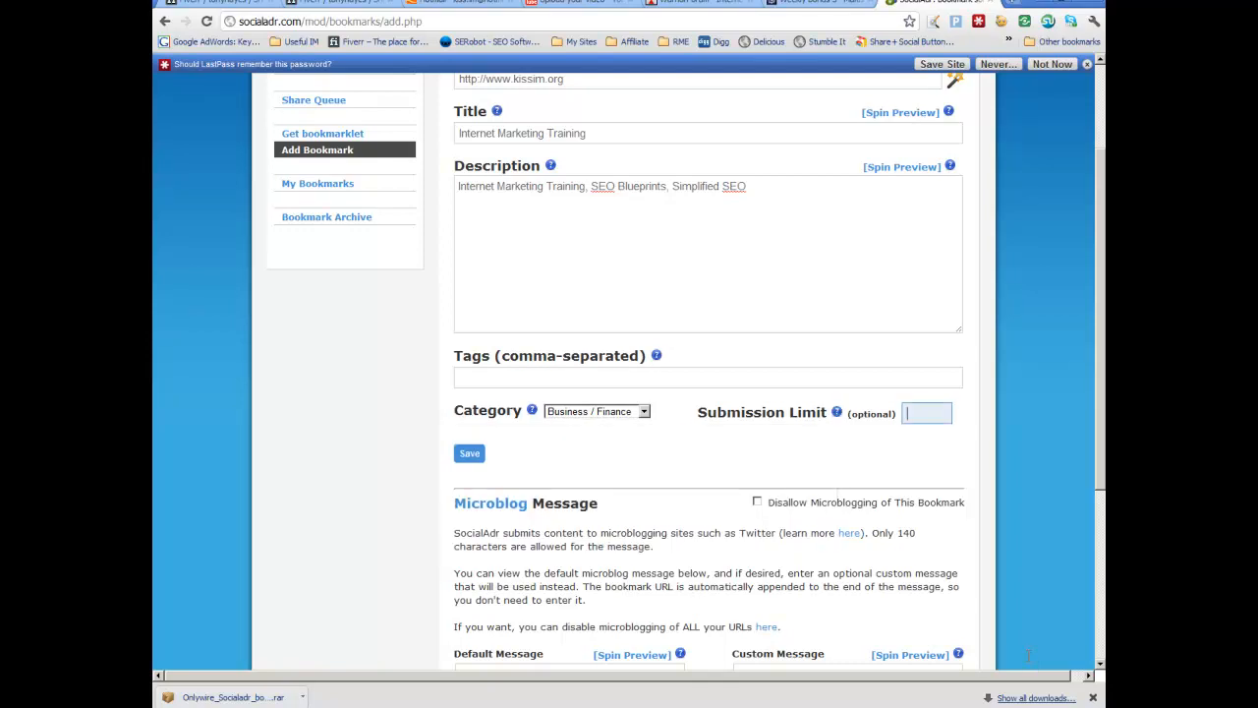
text(2)
Step: Try to save the bookmark
scroll(1028, 657, down, 3)
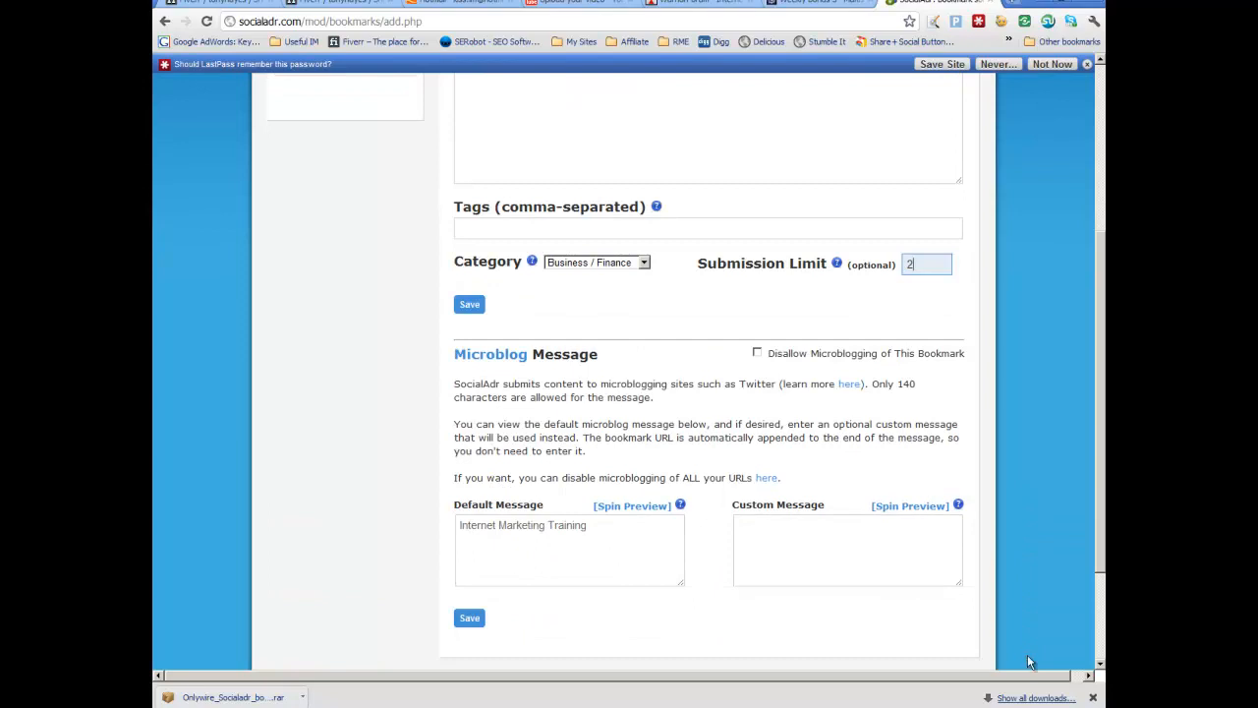
scroll(1027, 655, up, 3)
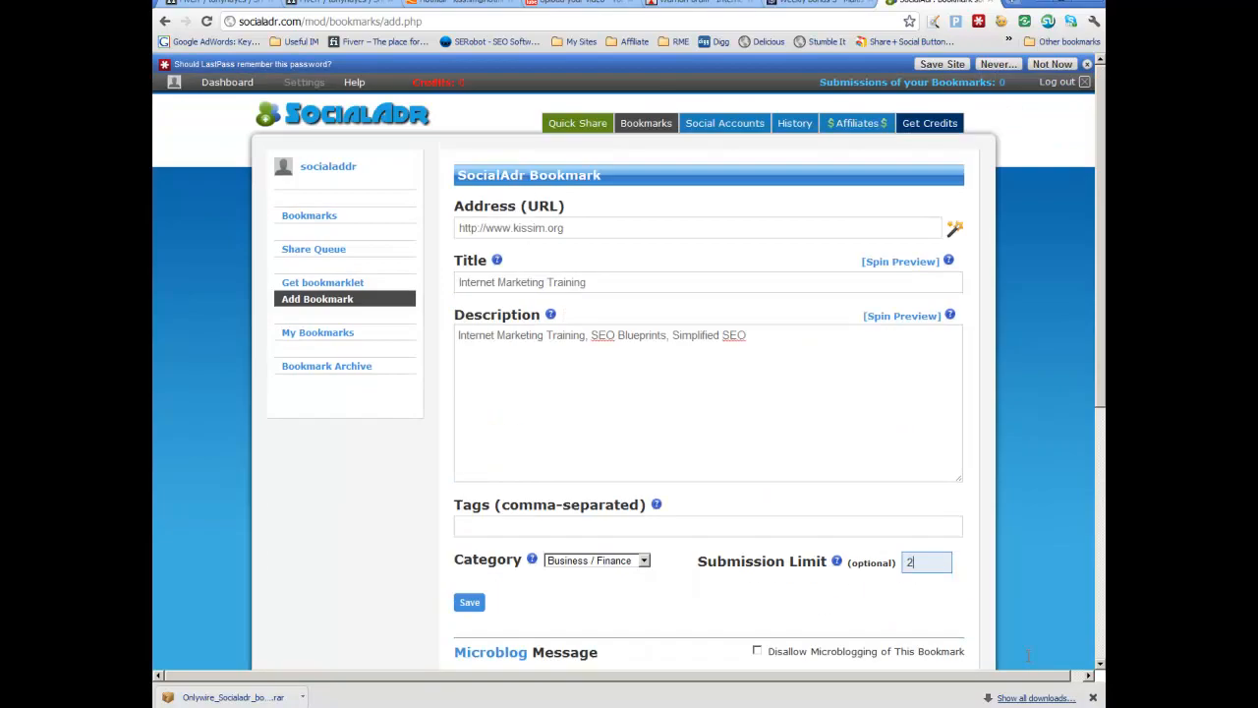
scroll(1027, 657, down, 2)
key(Return)
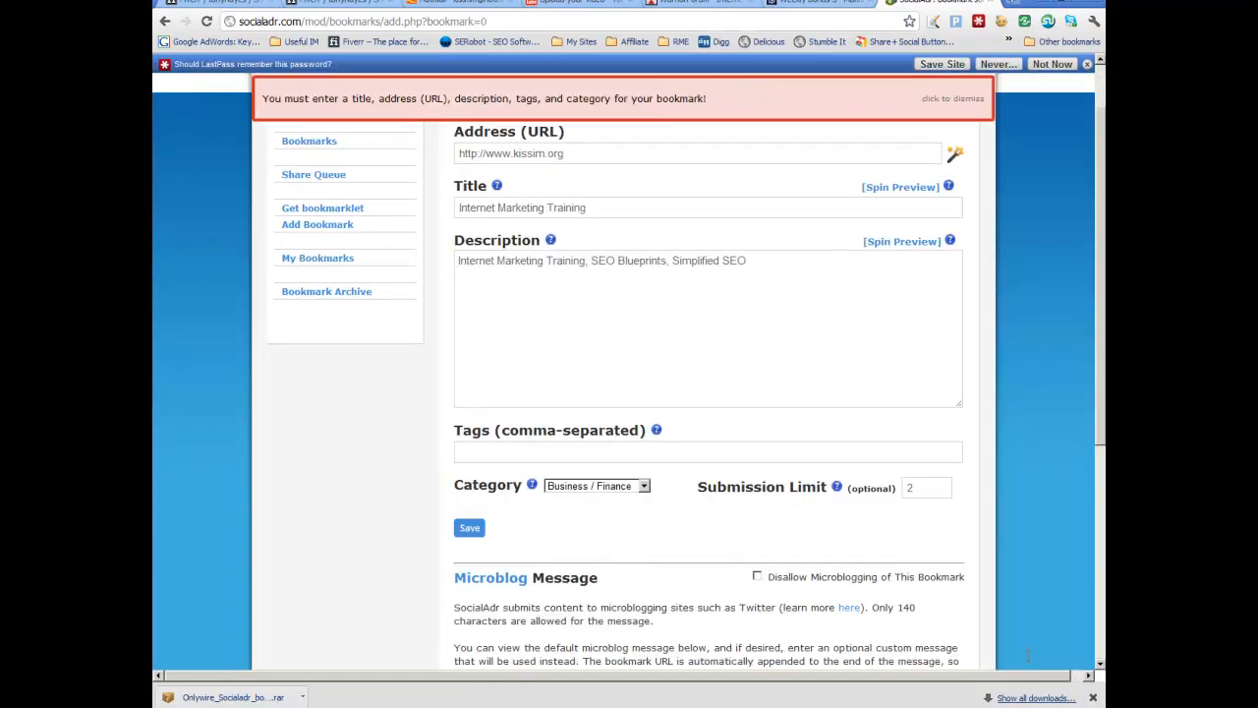
Step: Enter the tags "internet marketing, seo, blueprints" and save the bookmark
key(Tab)
text(internet marketing)
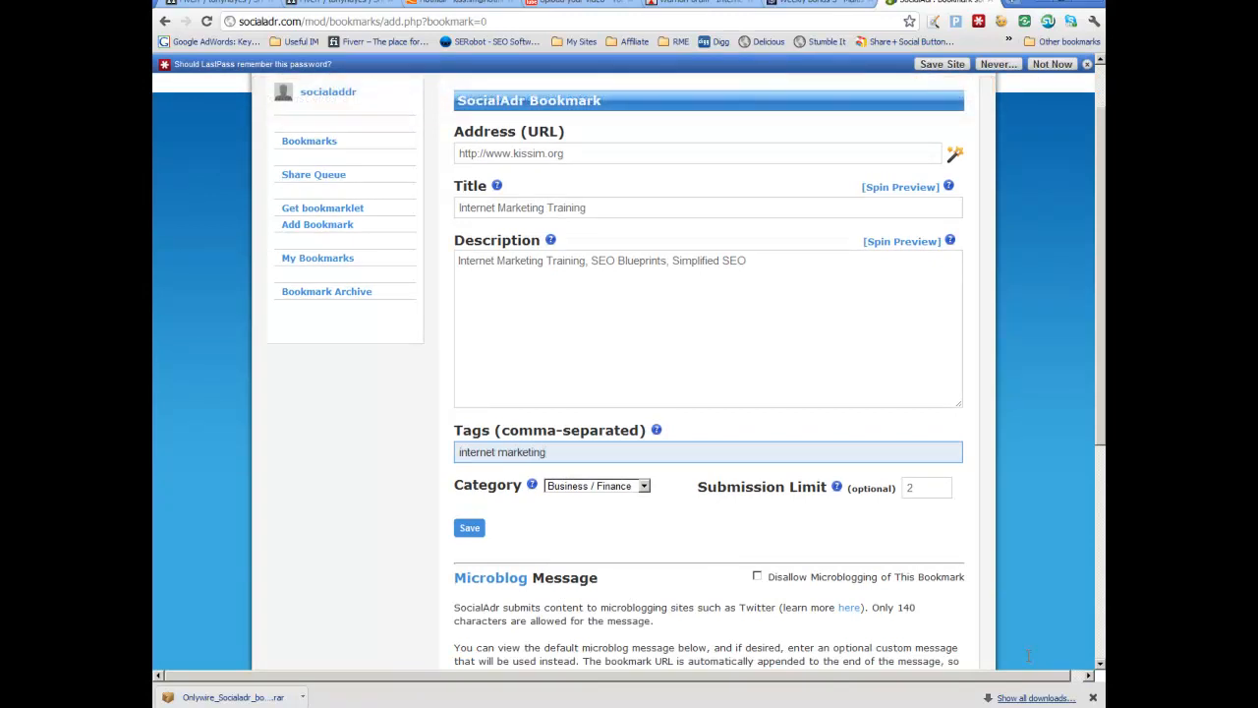
text(, seo, blueprints)
key(Return)
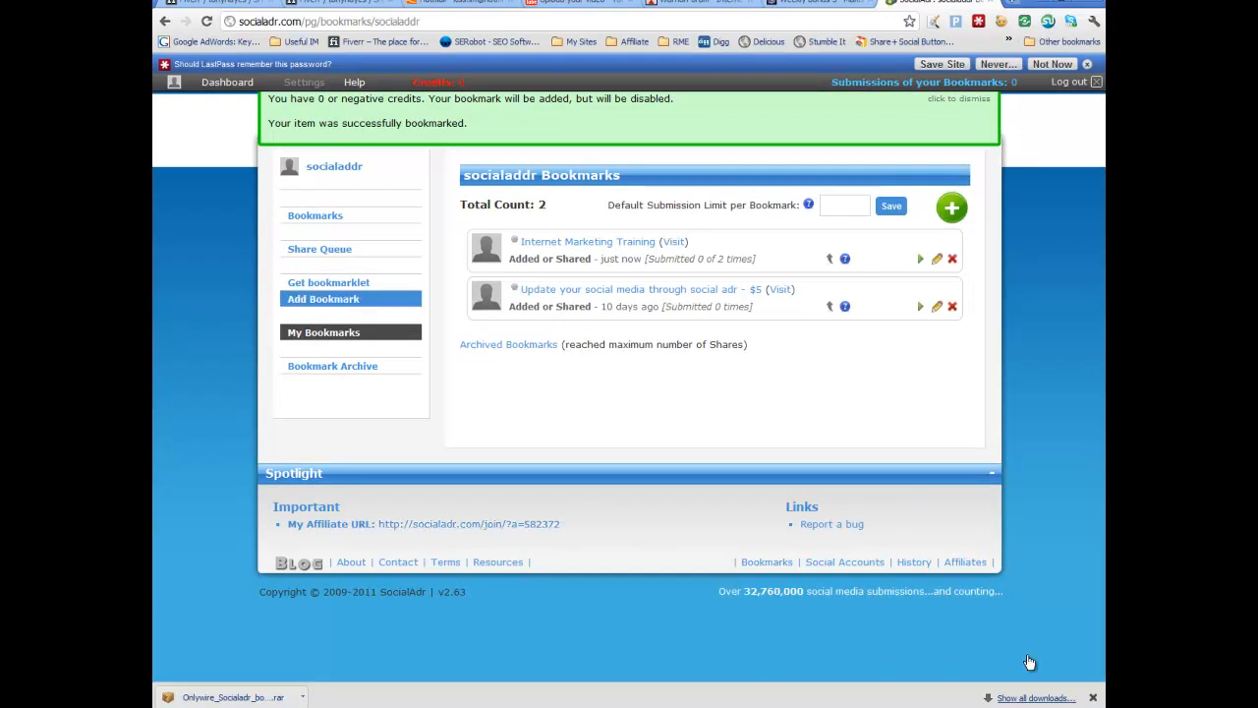
click(323, 299)
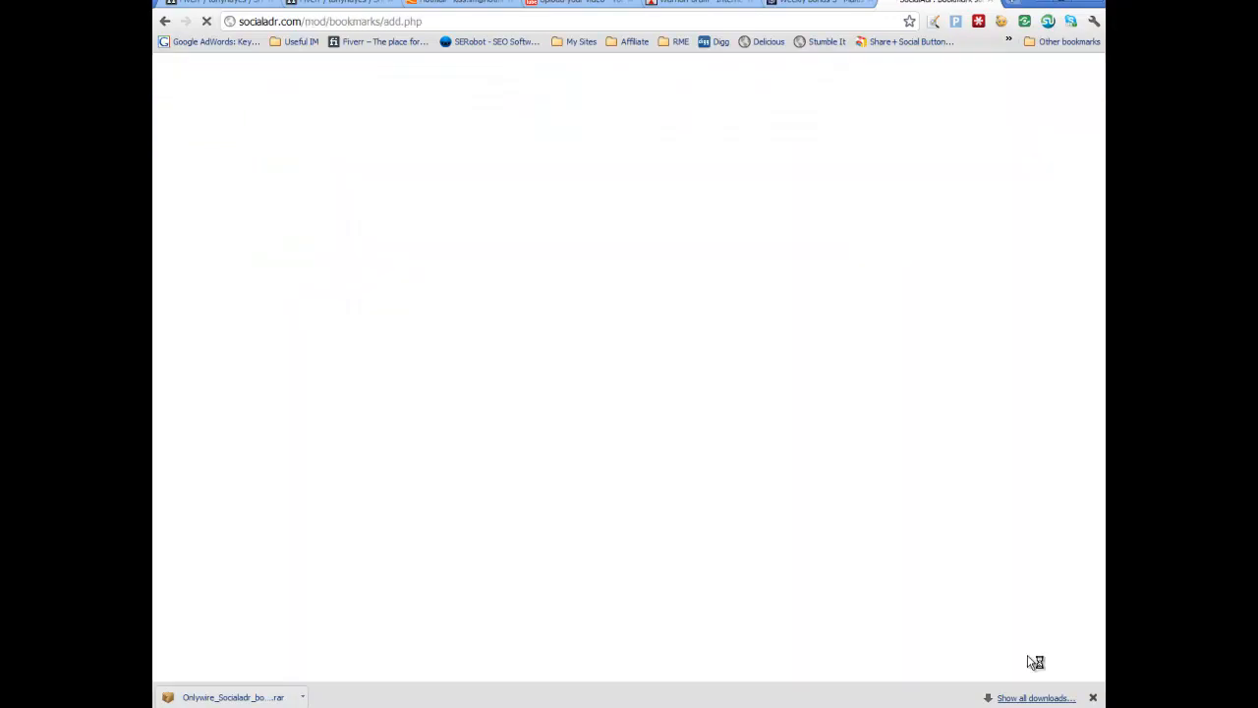
click(459, 228)
text(h)
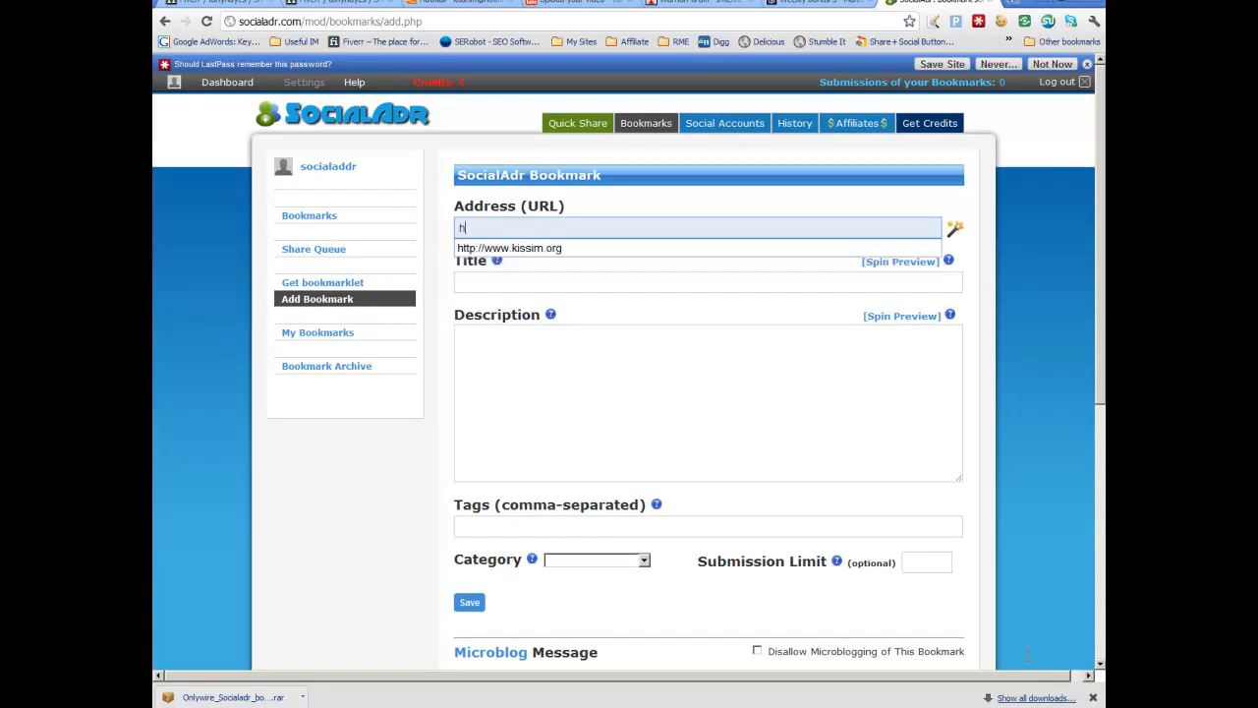
text(ttp://www.accidentclaimscompensation.org.uk)
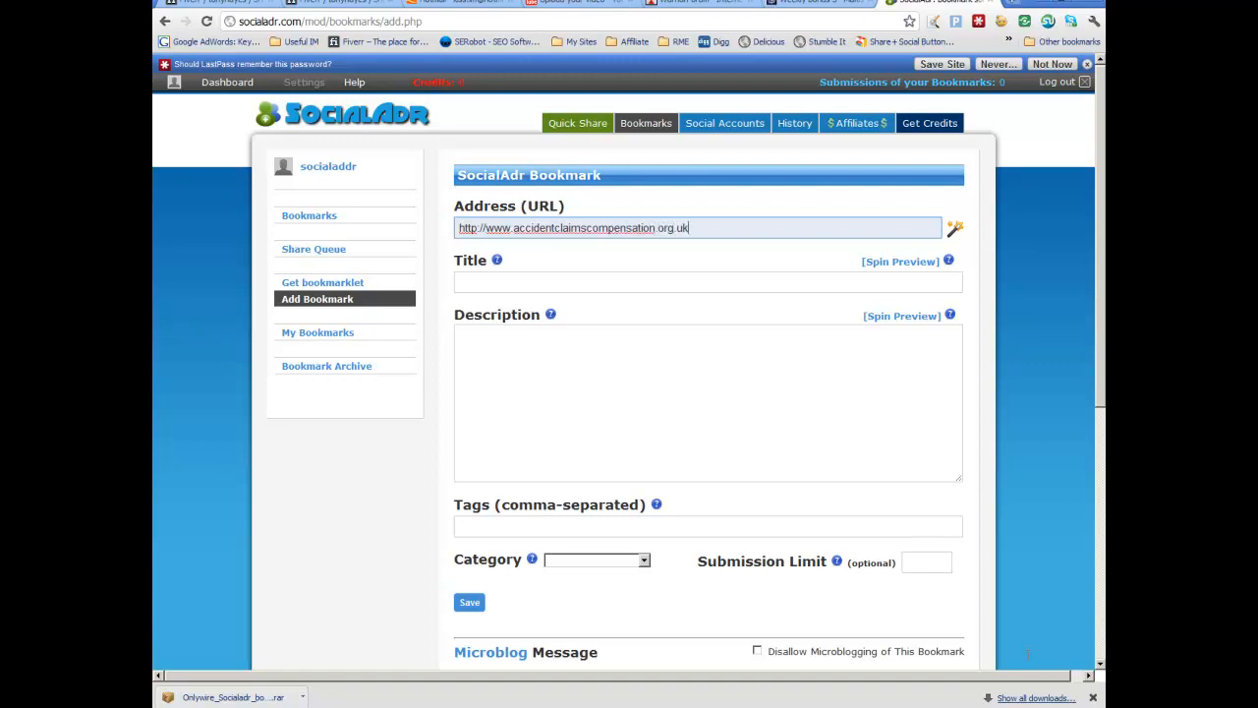
Step: Enter the title Accident Claims Compensation help and advice and copy it into the description
key(Tab)
text(Acci)
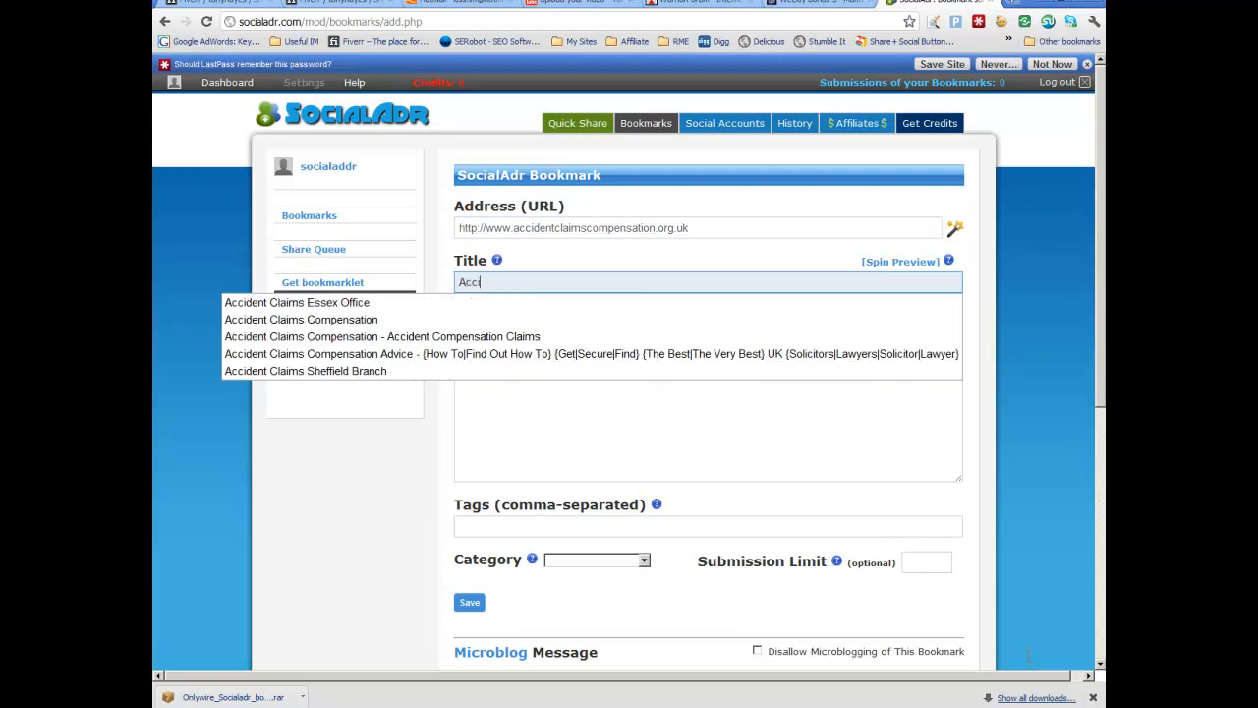
text(dent Claims Compen)
text(sation )
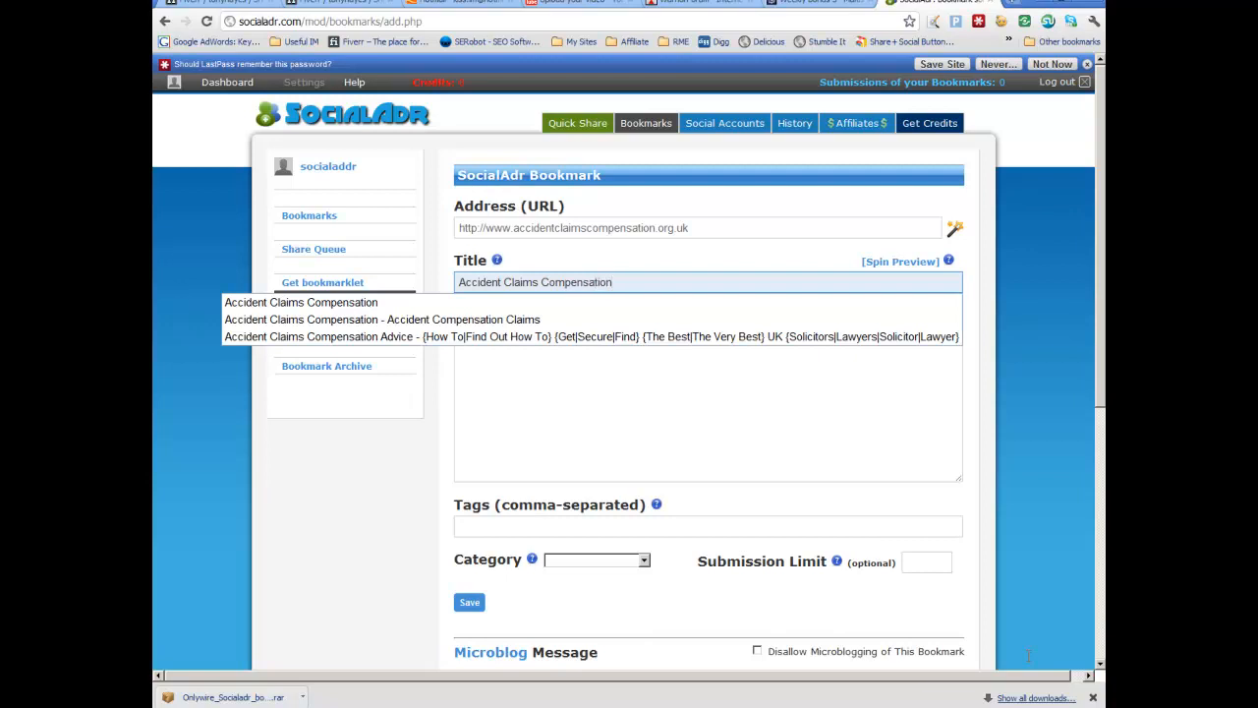
text(help and advice)
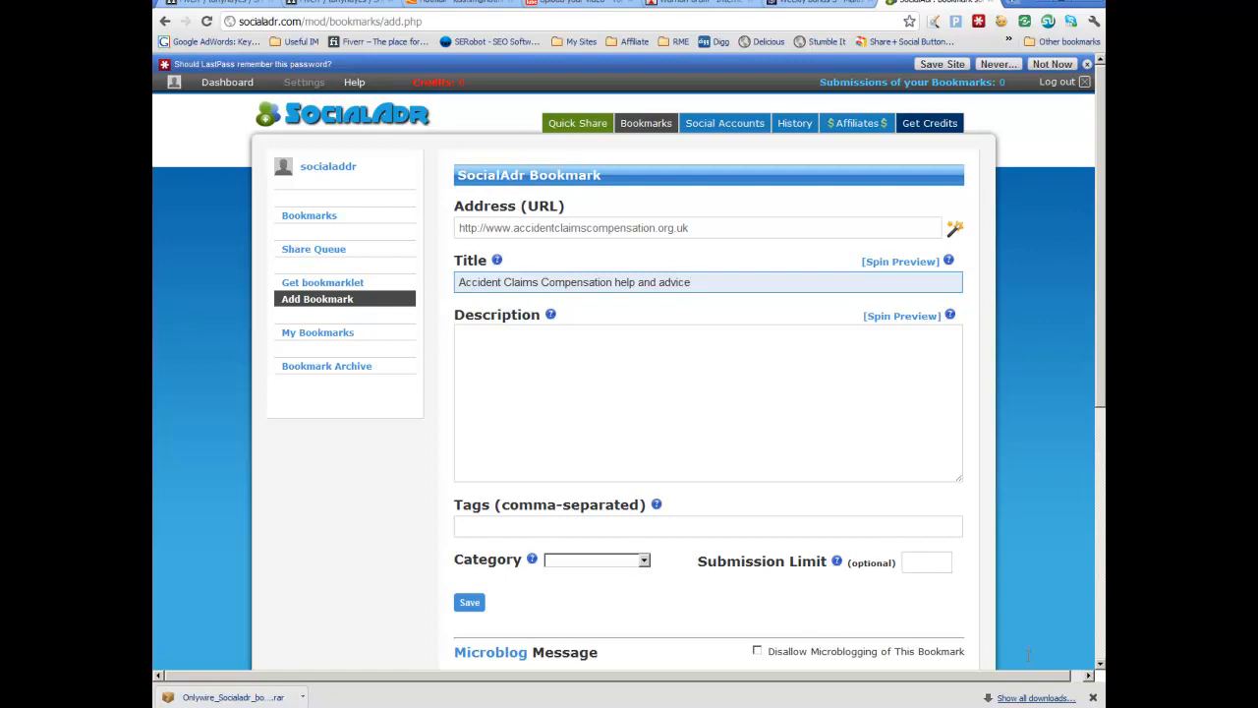
key(ctrl+a)
key(ctrl+c)
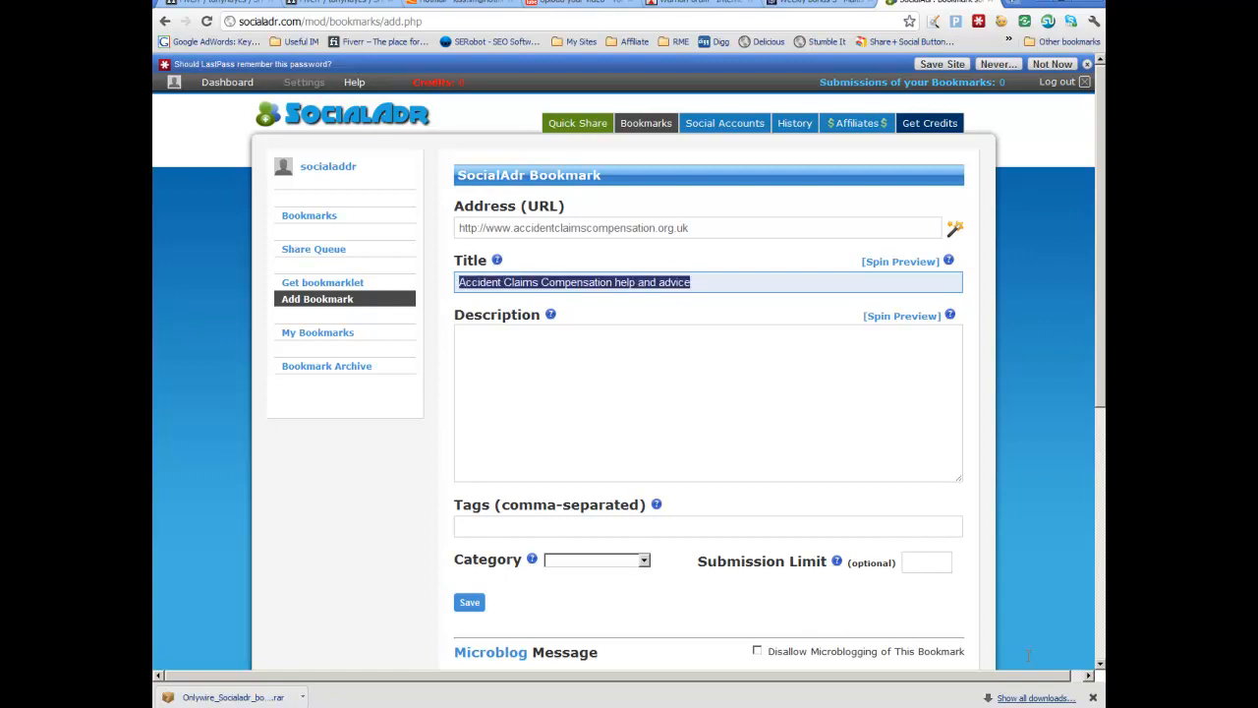
key(Tab)
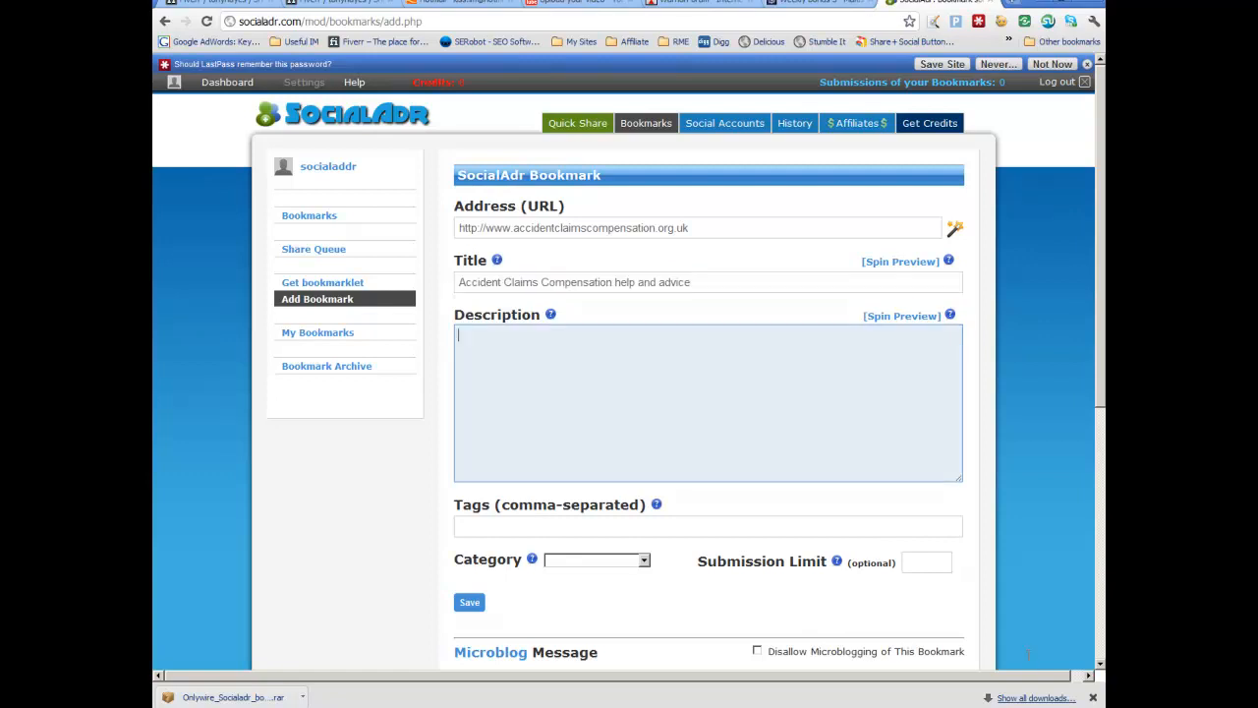
key(ctrl+v)
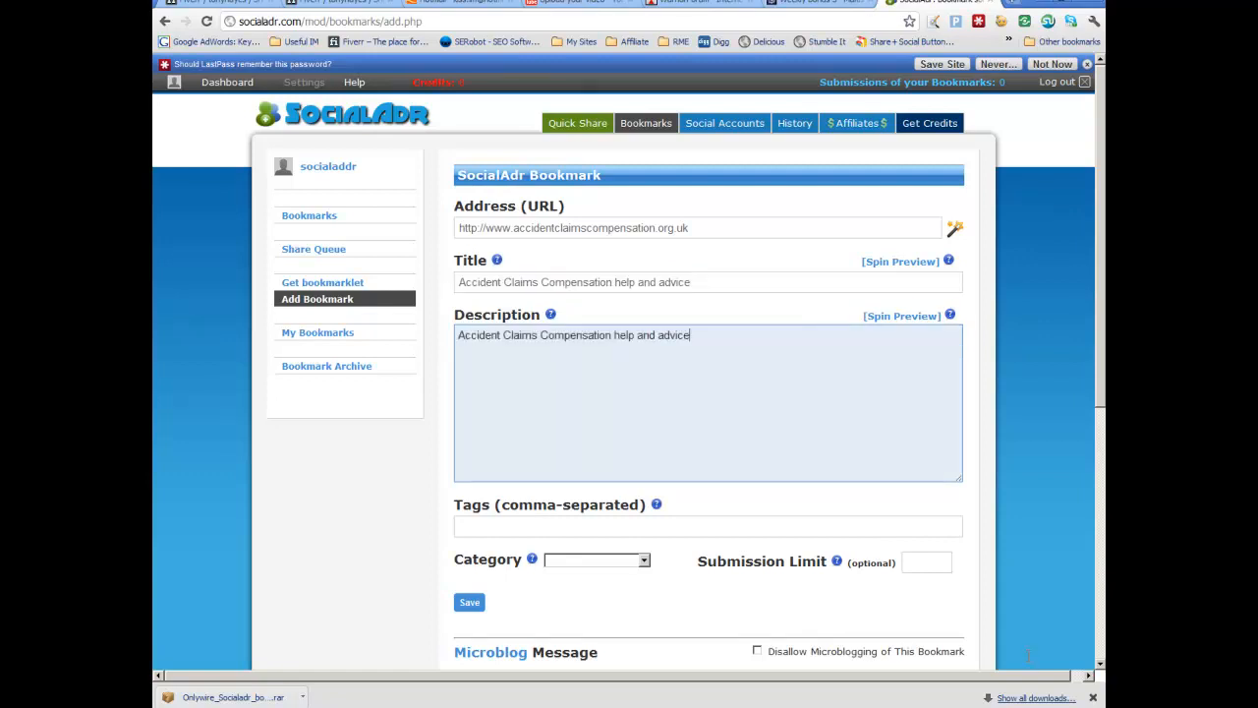
Step: Set the tags to "Accident Claims Compensation, help and advice" and the category to Lifestyle, and submit the bookmark
key(Tab)
key(ctrl+v)
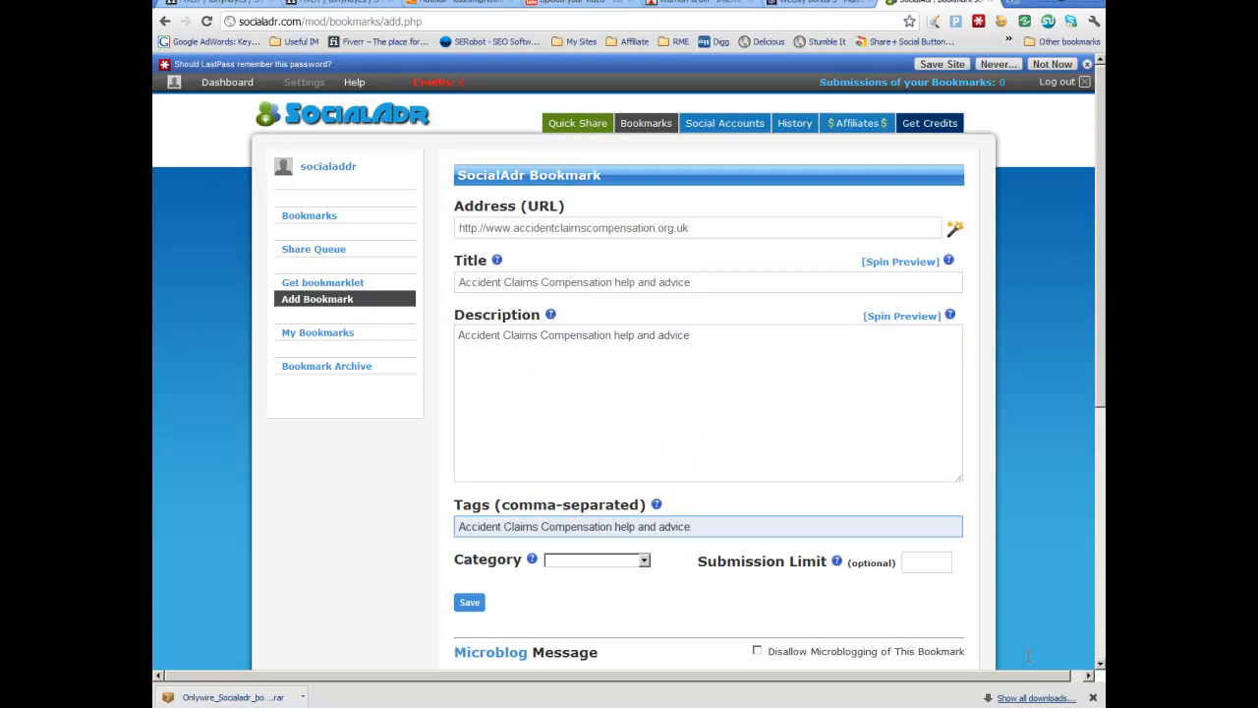
text(,)
key(Tab)
key(alt+Down)
key(Down)
key(Down)
key(Down)
key(Down)
key(Down)
key(Down)
key(Down)
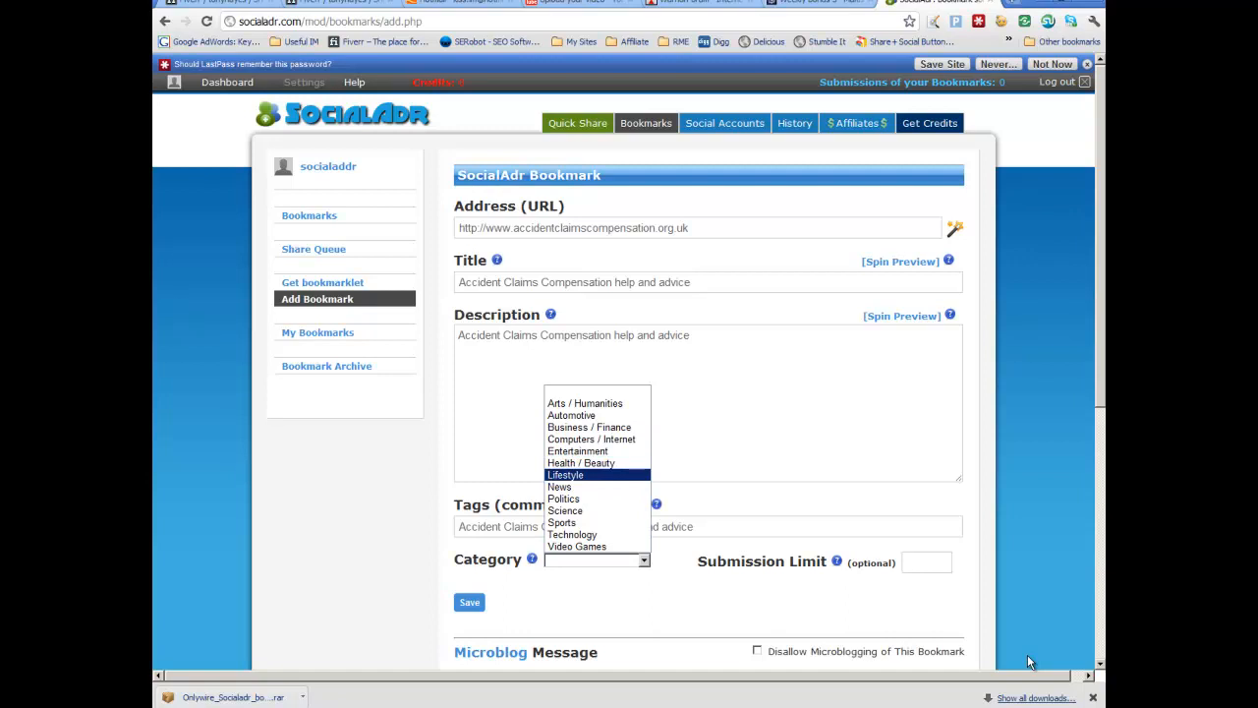
key(Return)
key(Tab)
key(Return)
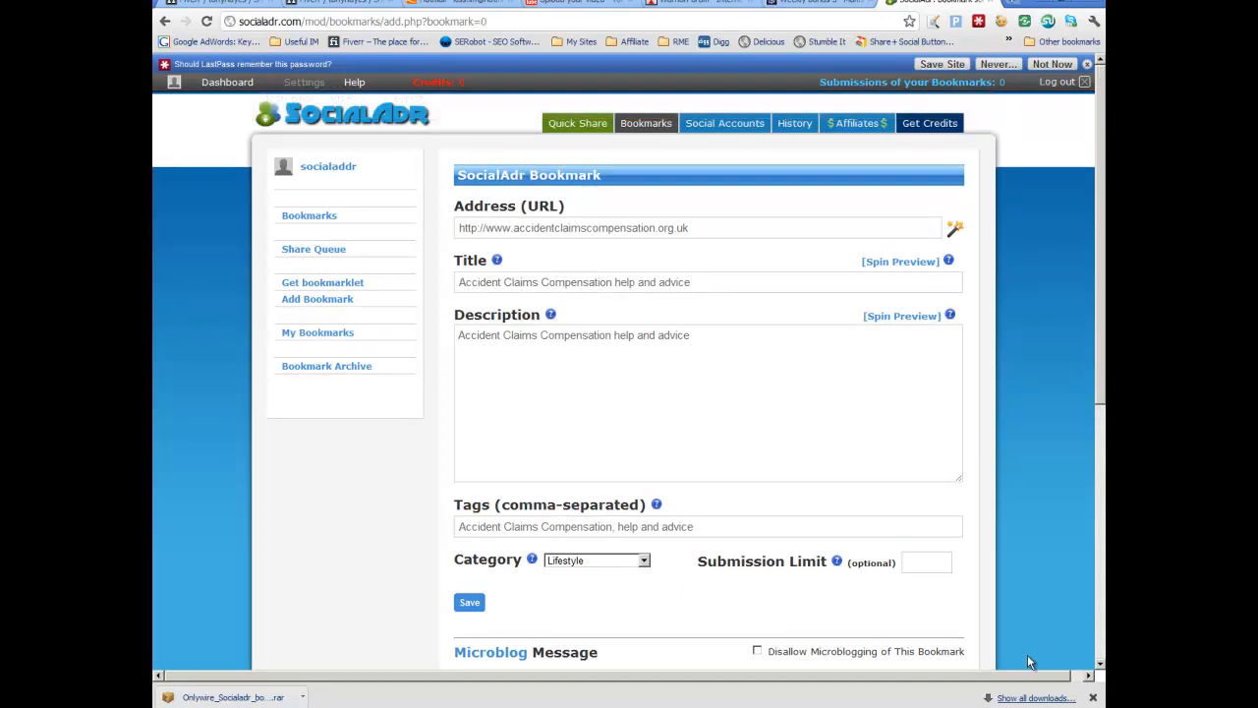
Step: Append "for accident victims in the UK" to the description, fix the spelling of accident, and save the bookmark
click(692, 336)
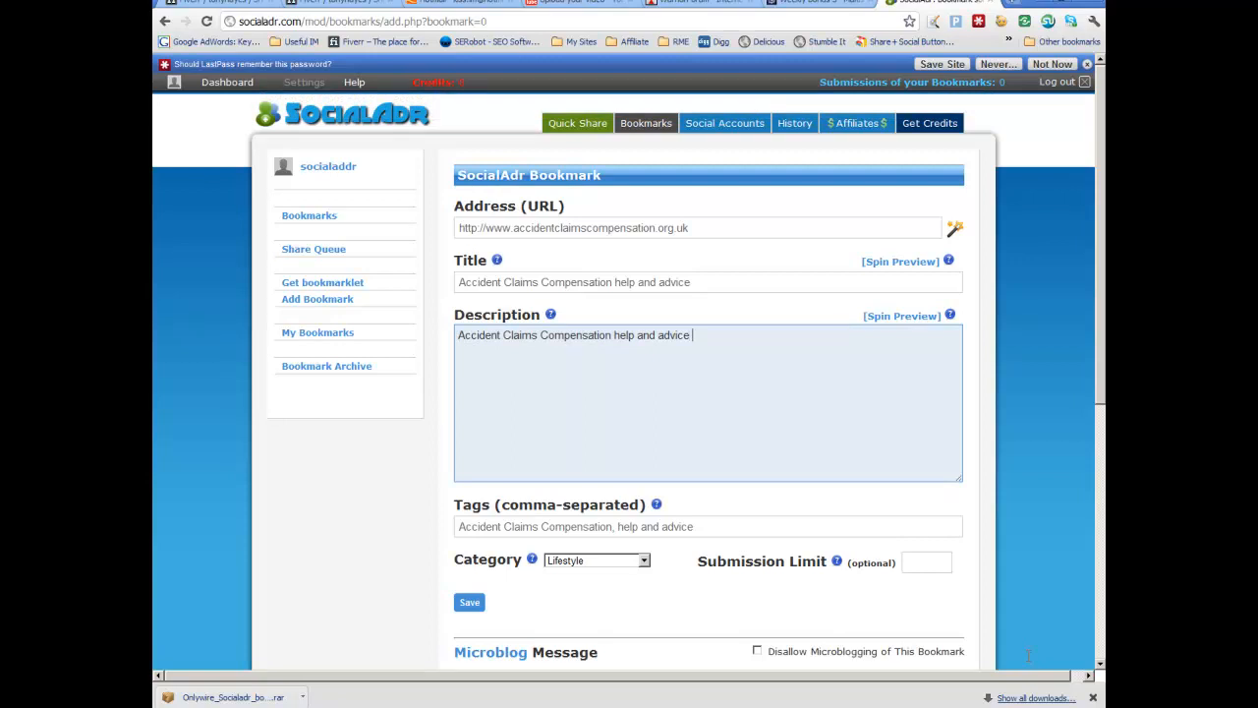
text(for accient victims in the UK)
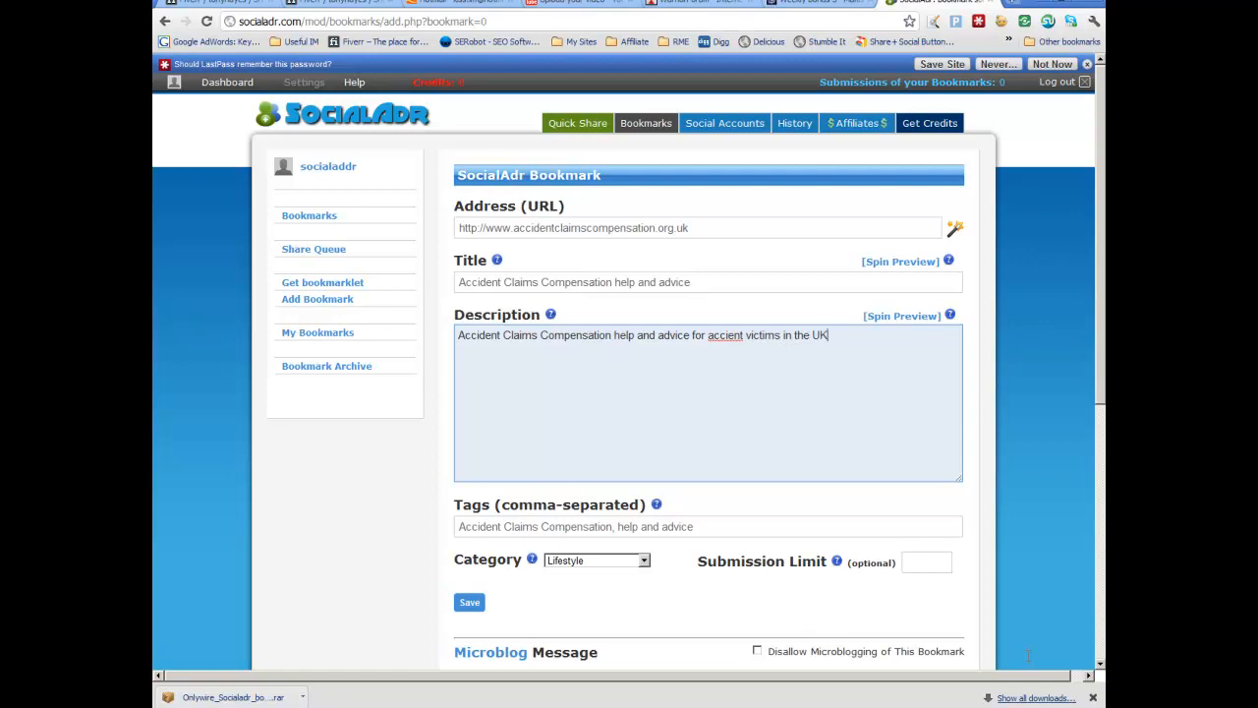
key(Left)
key(Left)
key(Left)
key(Left)
key(Left)
key(Left)
key(Left)
key(Left)
key(Left)
key(Left)
key(Left)
key(Left)
key(Left)
key(Left)
key(Left)
key(Left)
key(Left)
key(Left)
key(Left)
key(Left)
text(d)
scroll(1028, 658, down, 3)
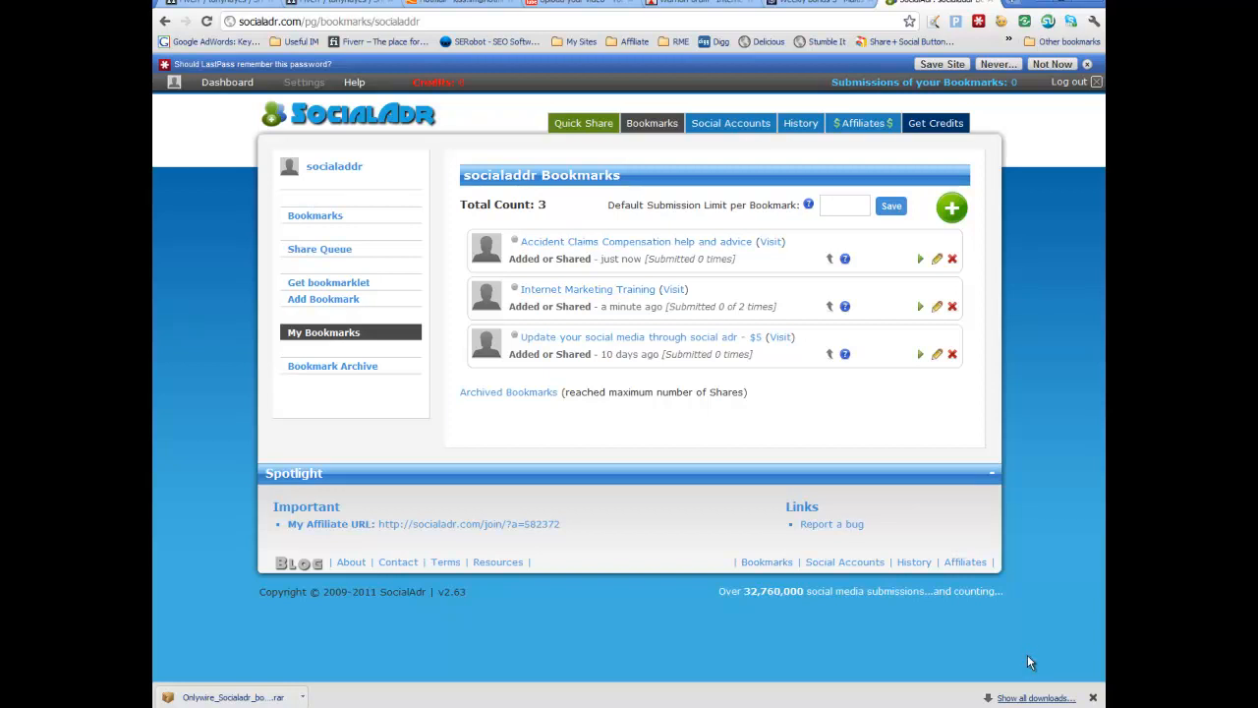
mouse_move(353, 82)
key(ctrl+t)
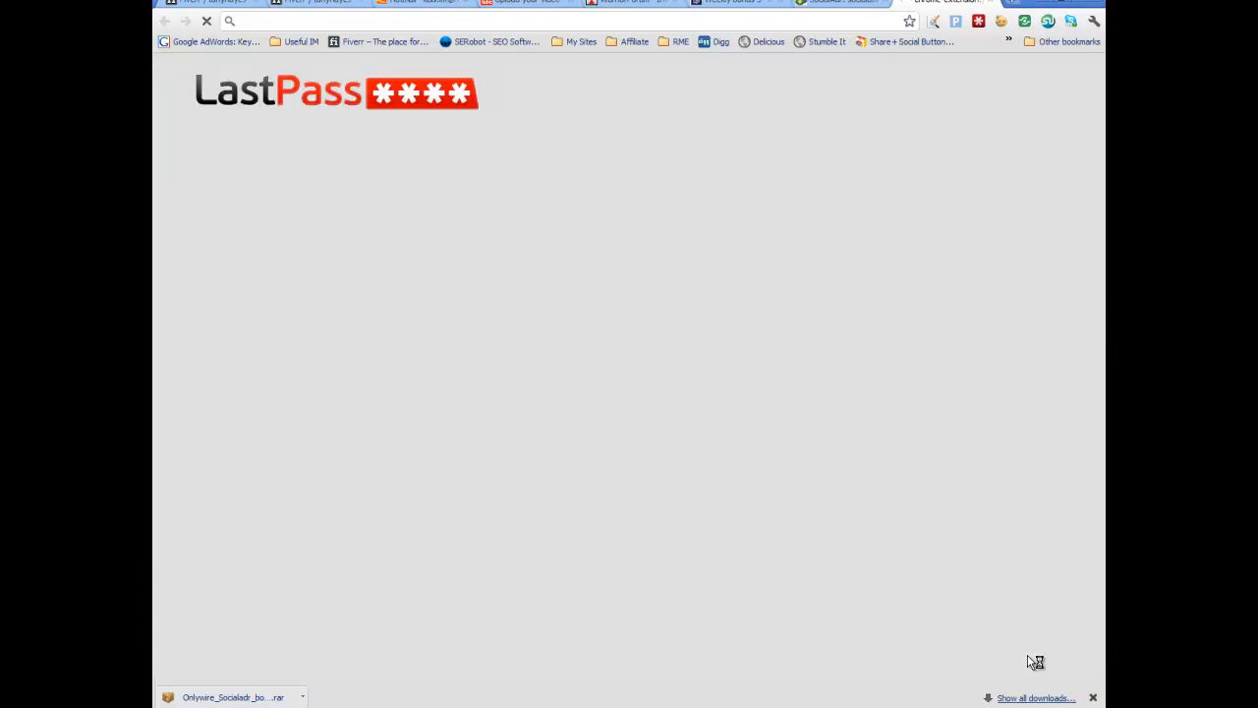
key(Return)
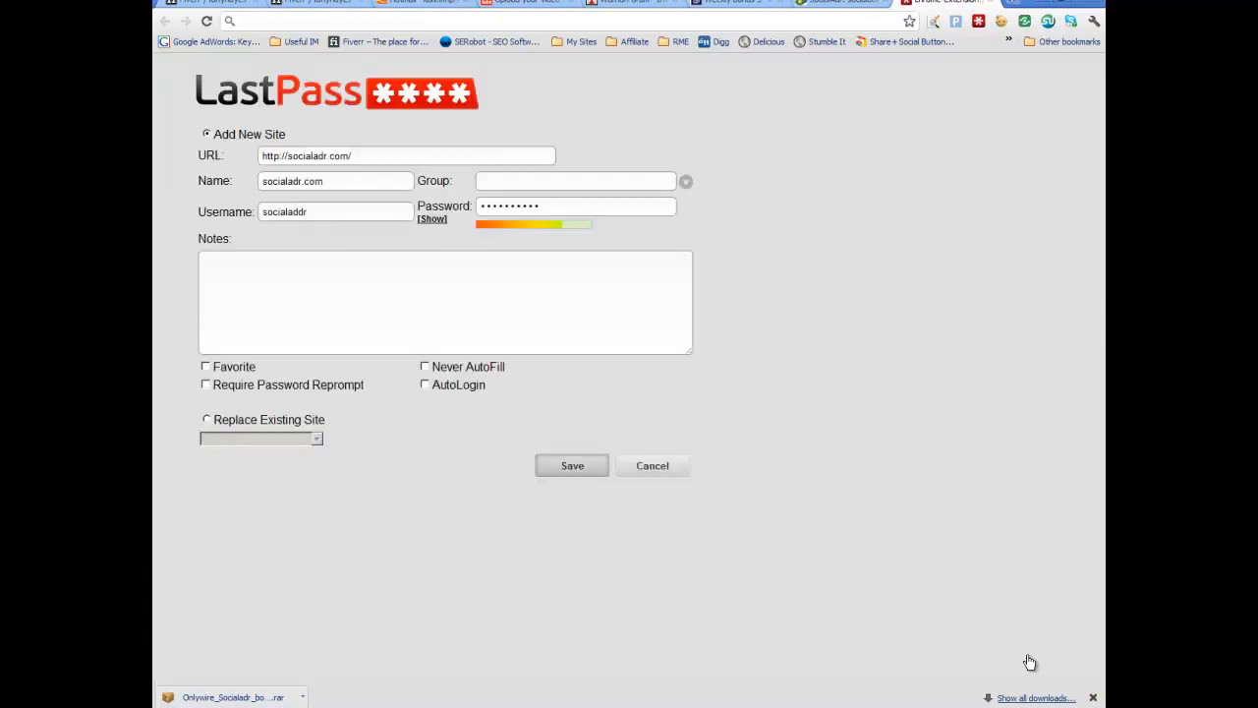
mouse_move(936, 104)
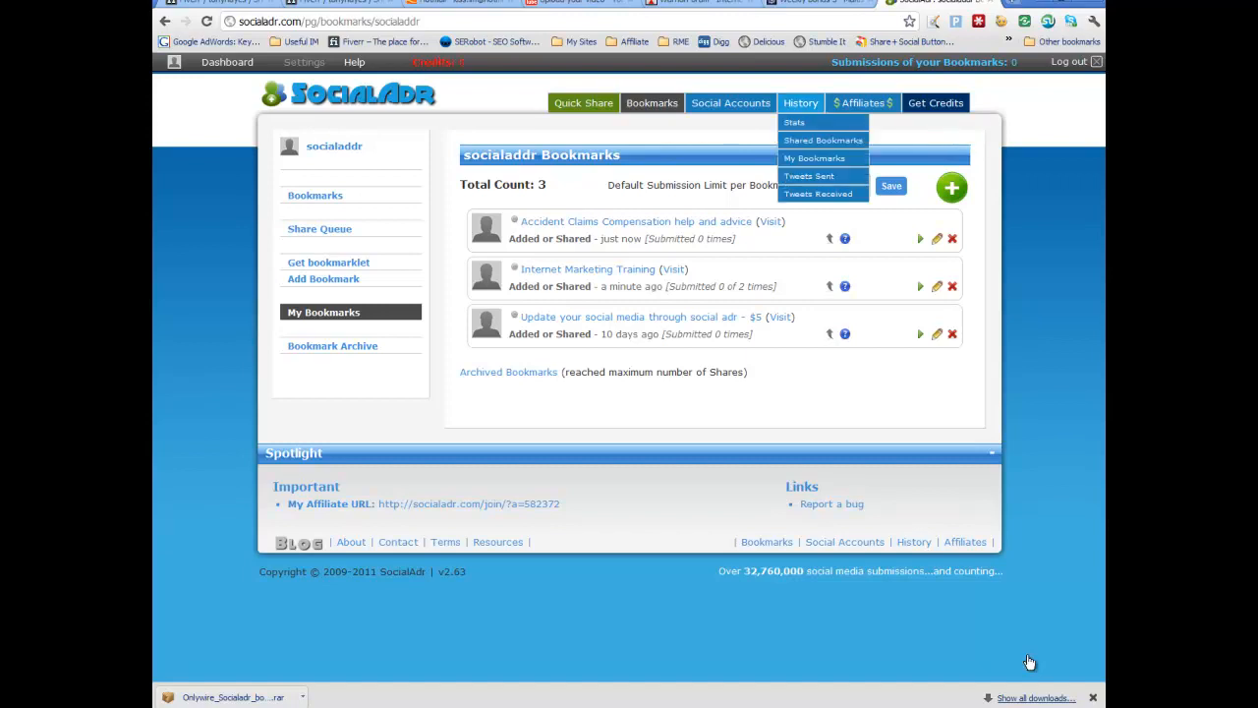
mouse_move(652, 103)
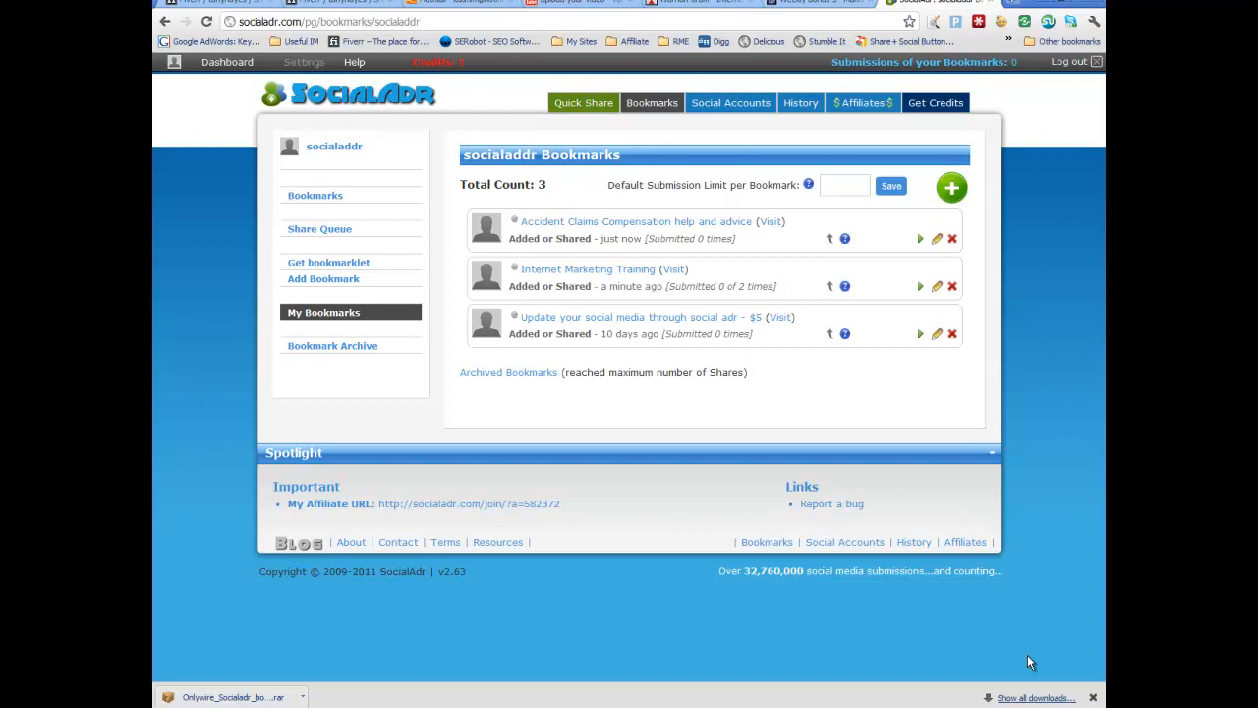
Step: Switch to the Onlywire account details spreadsheet and review the listed network accounts
key(alt+Tab)
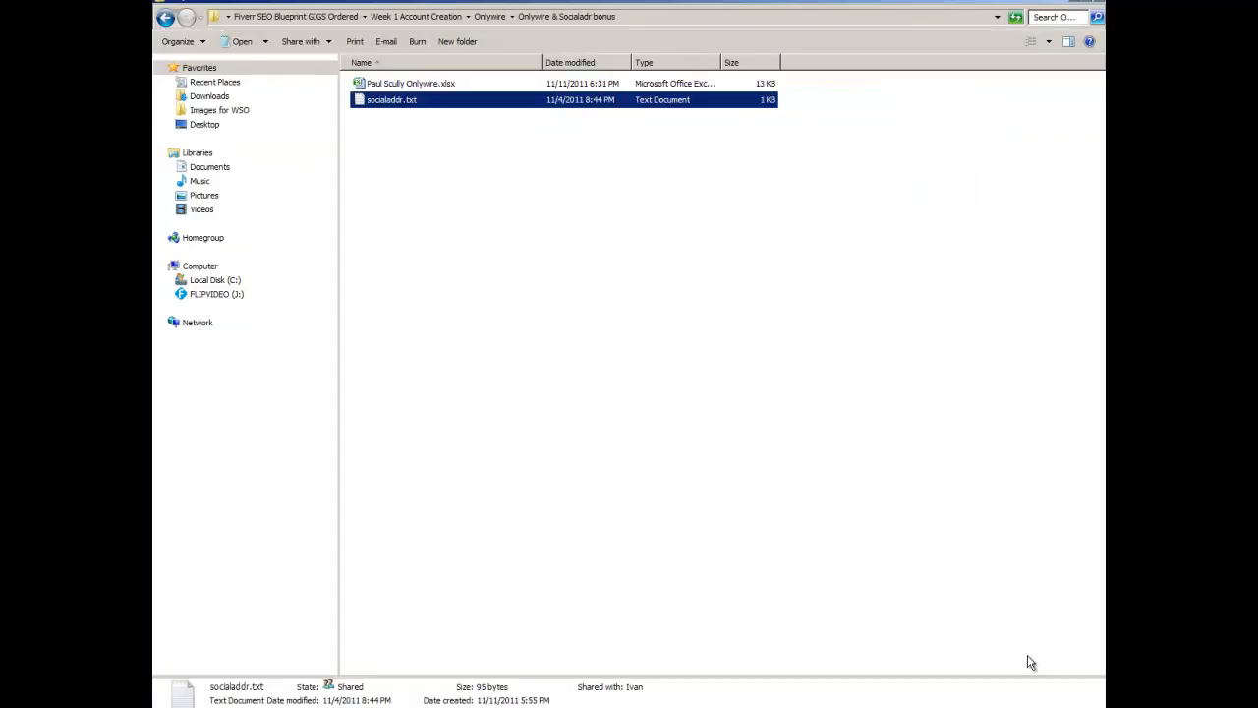
key(Up)
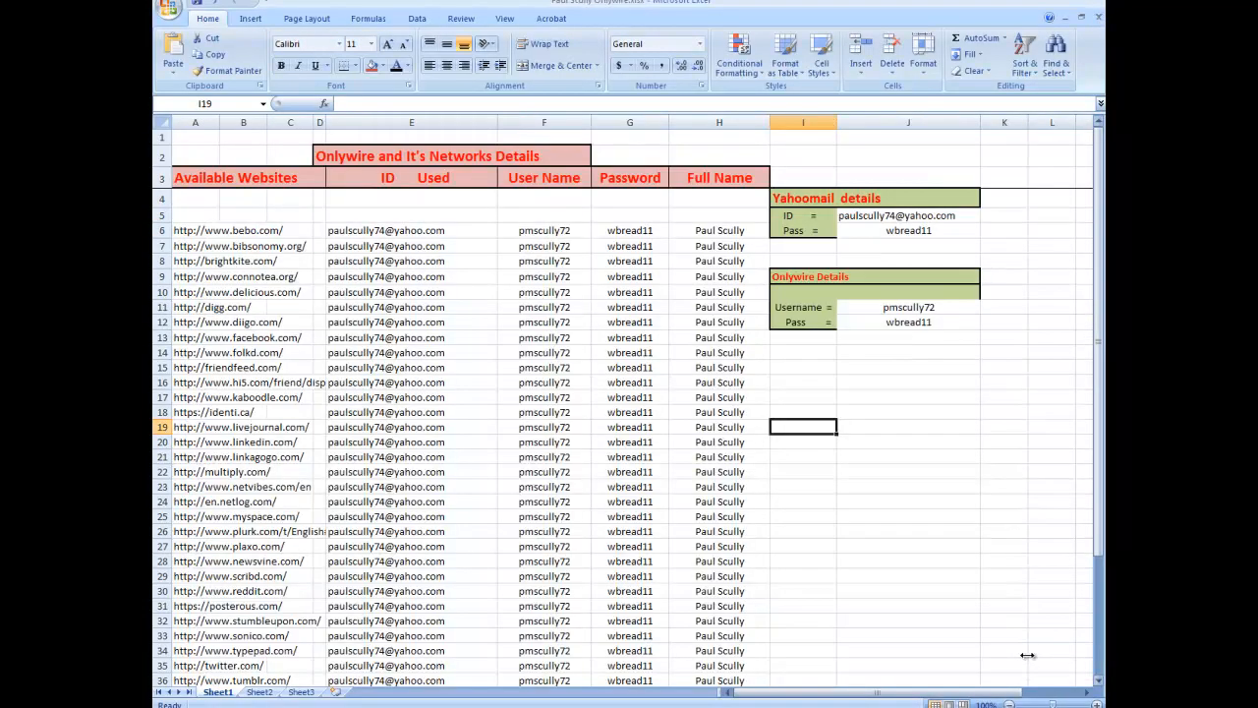
scroll(1029, 659, down, 1)
scroll(1030, 663, up, 1)
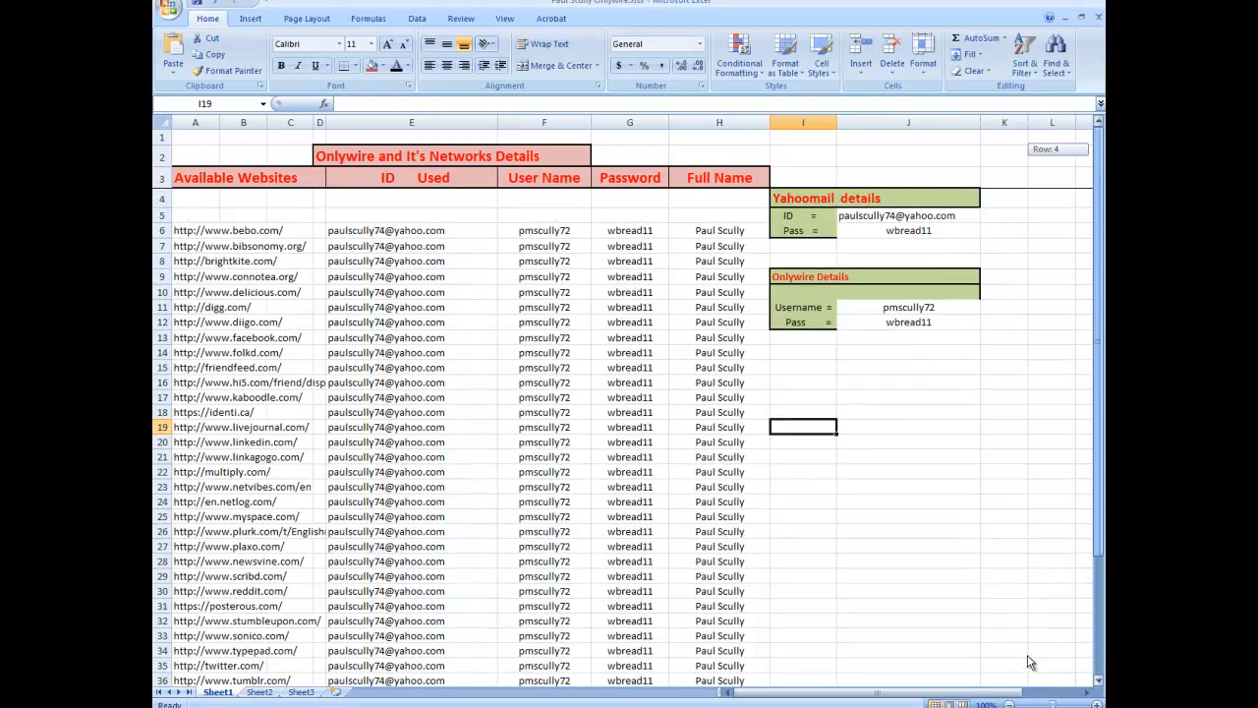
scroll(1029, 662, down, 3)
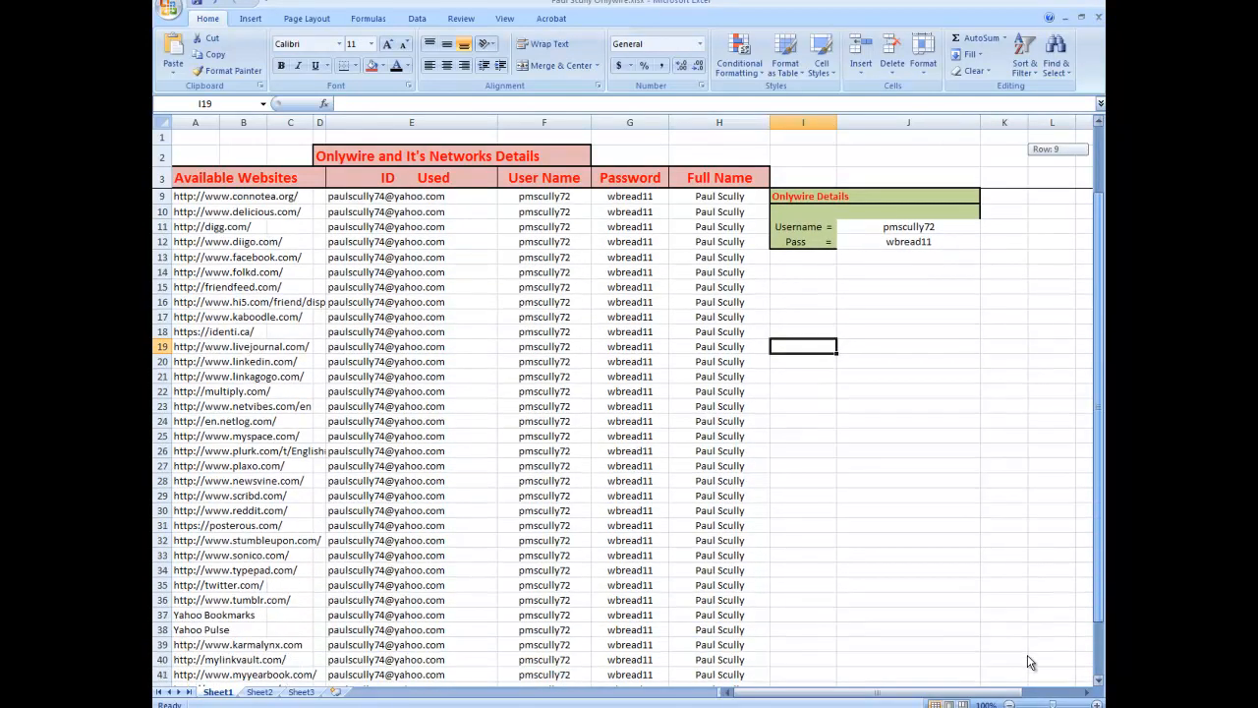
Step: Copy the Onlywire username from the Onlywire details block in the account spreadsheet
scroll(1029, 663, up, 3)
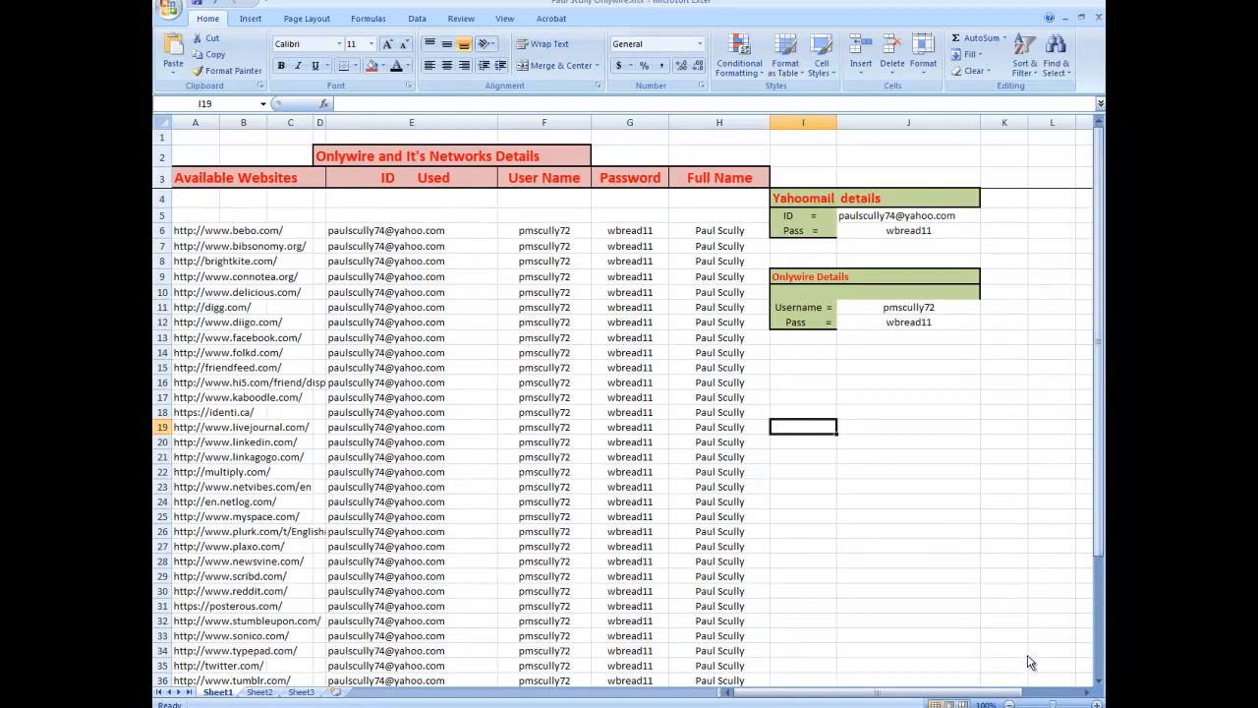
key(alt+Tab)
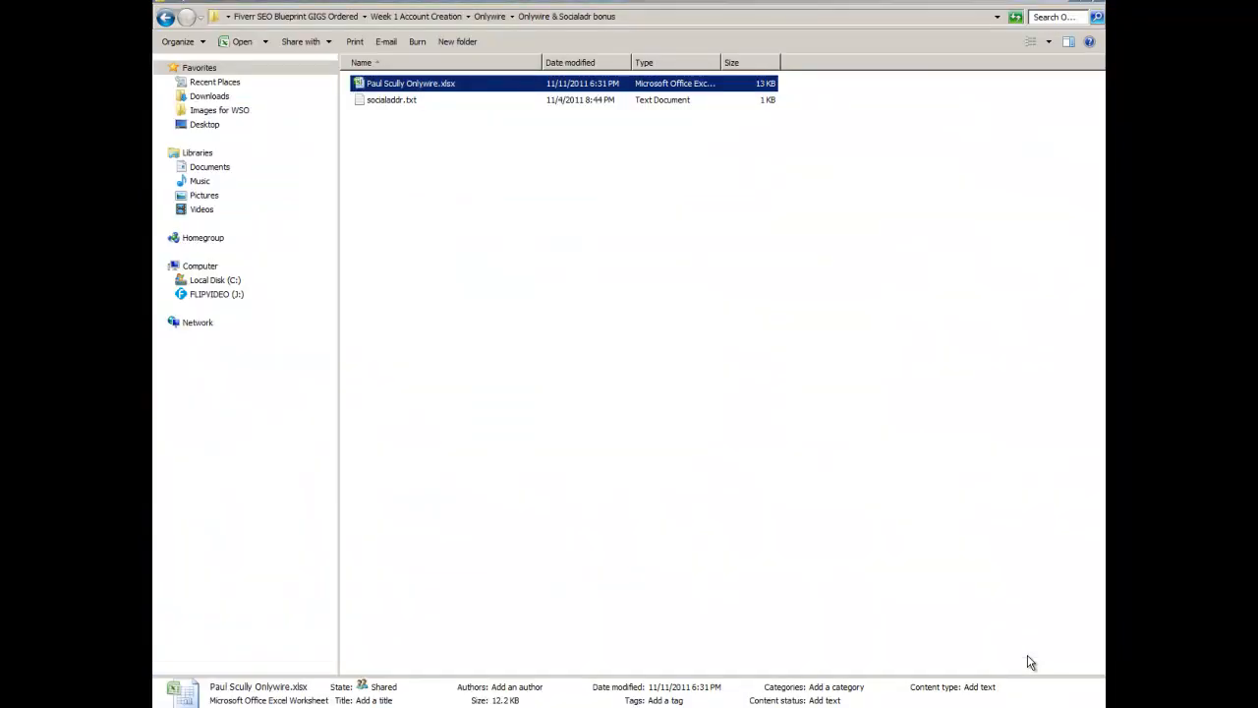
key(alt+Tab)
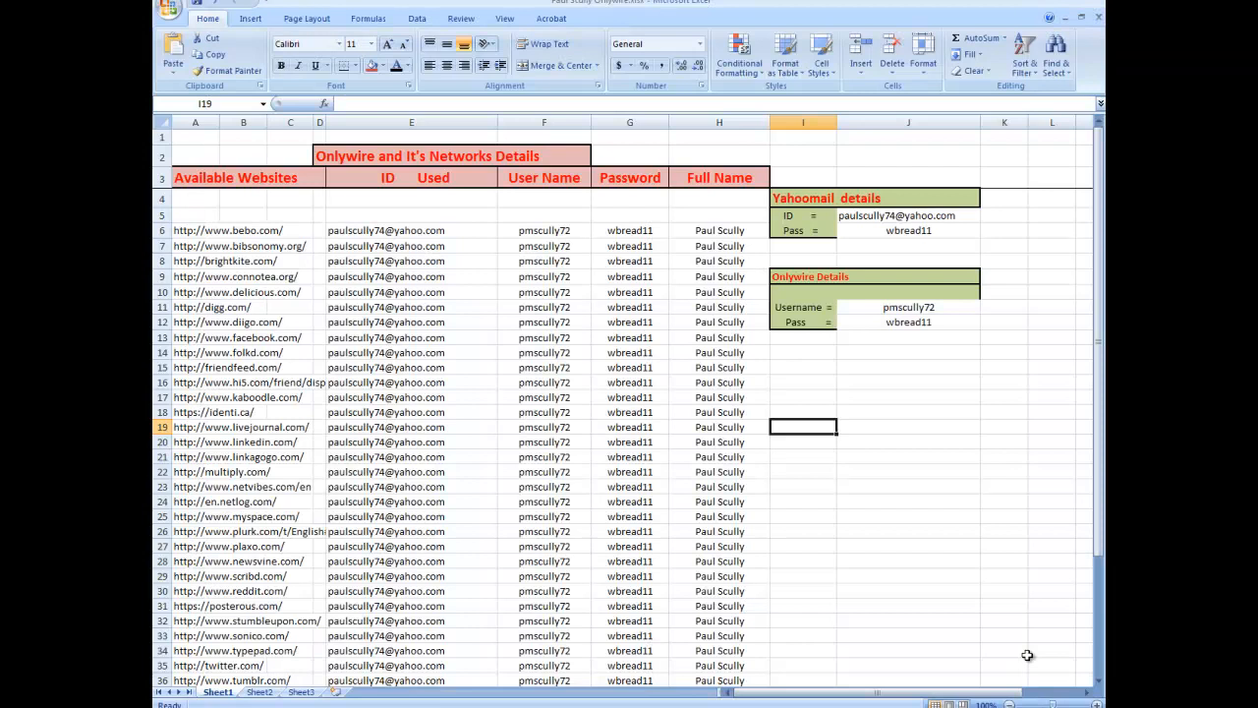
key(Up)
key(Up)
key(Up)
key(Up)
key(Up)
key(Up)
key(Up)
key(Up)
key(Right)
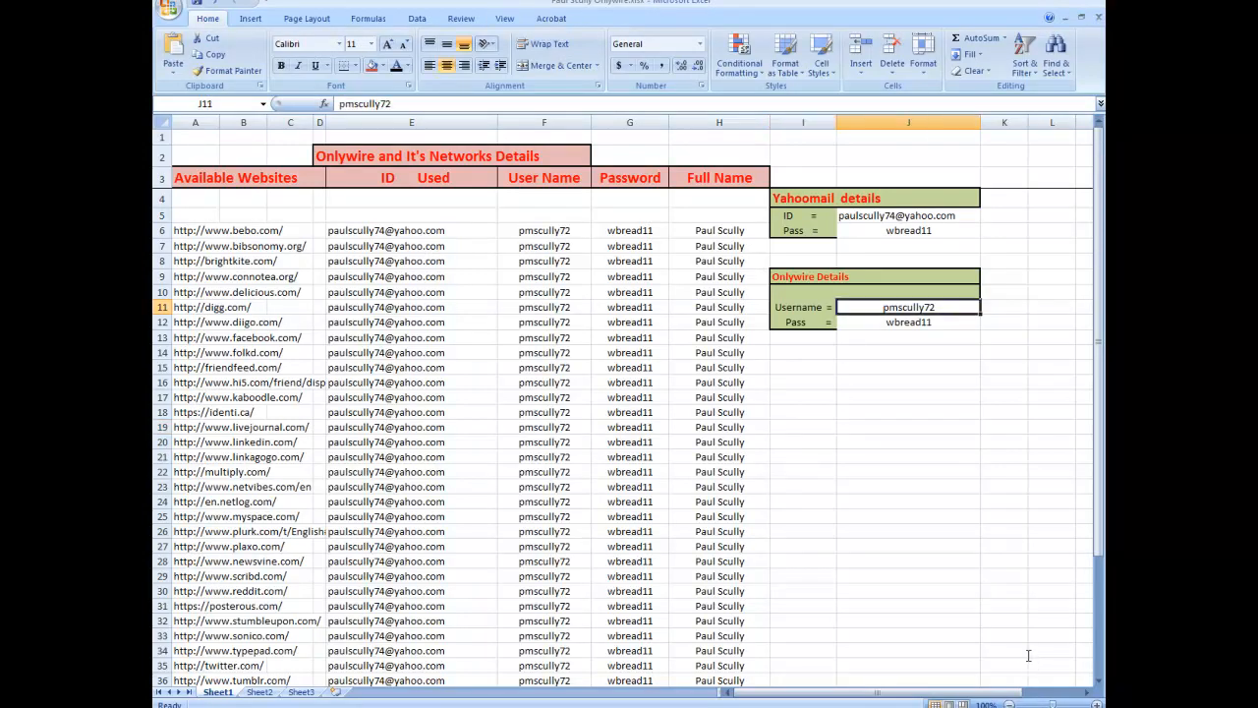
key(F2)
key(shift+Home)
key(shift+F10)
key(Down)
key(Down)
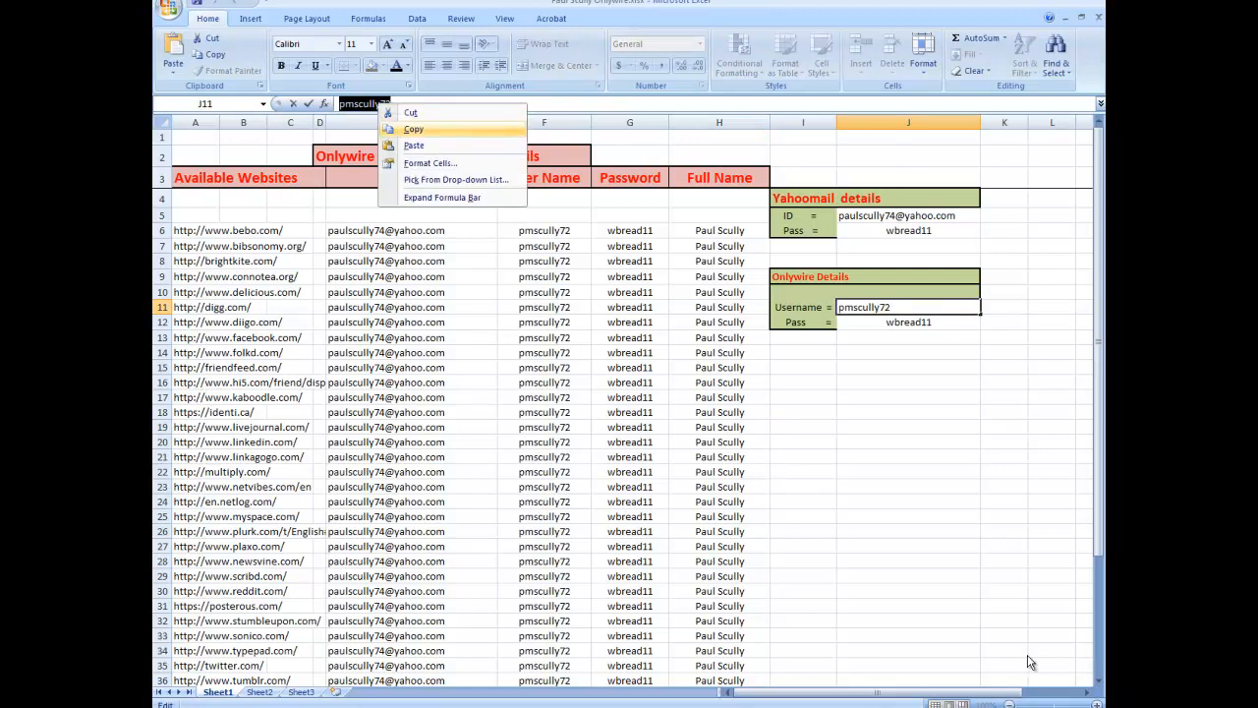
key(Return)
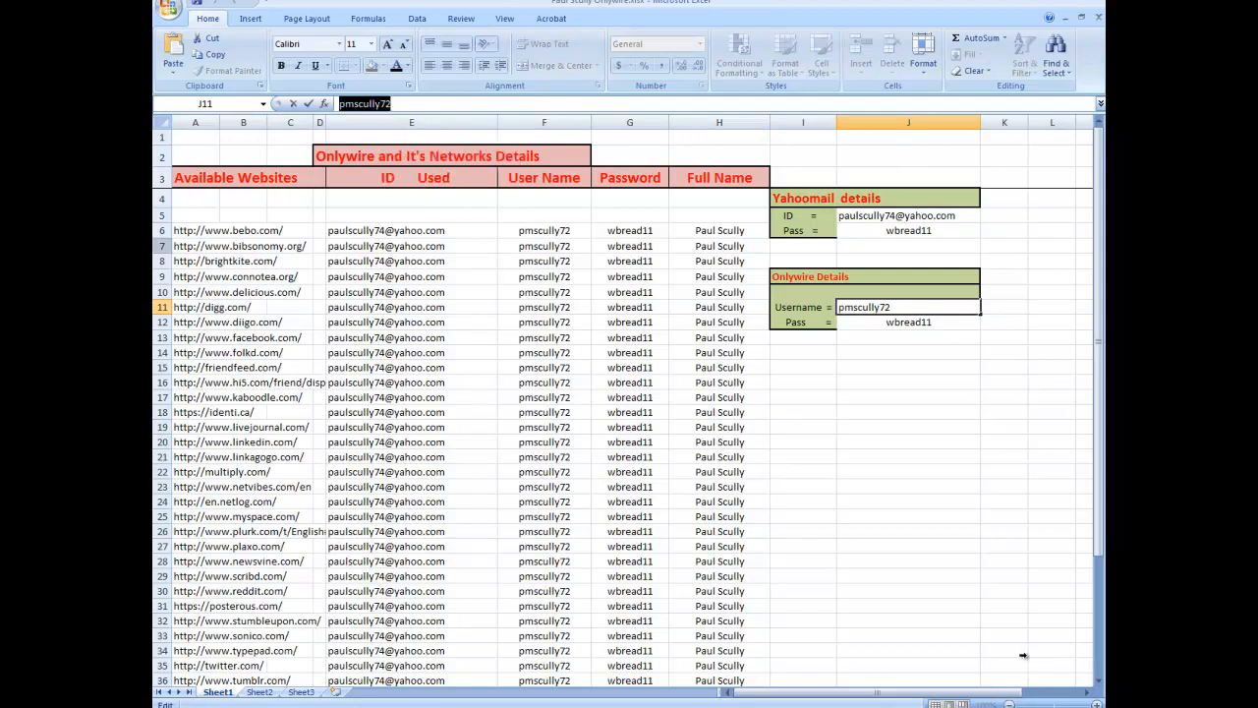
Step: Switch to the browser, open onlywire.com and enter the Onlywire username in the login form
scroll(1029, 662, down, 3)
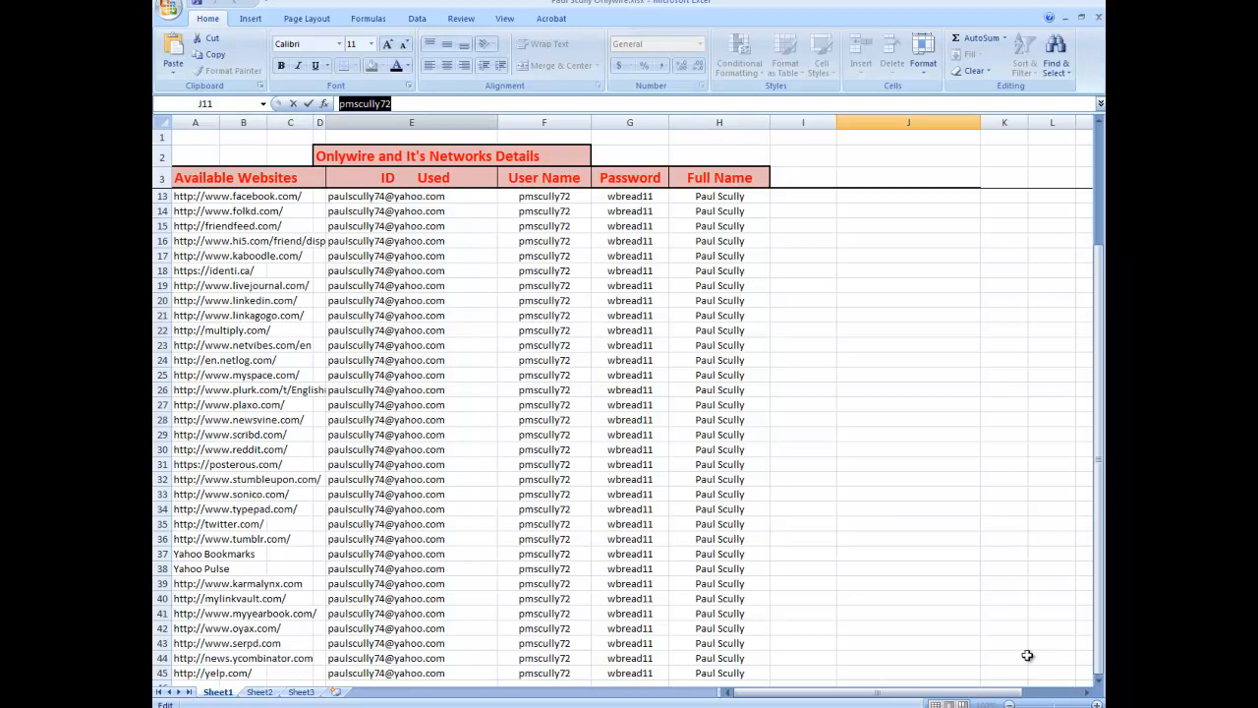
key(alt+Tab)
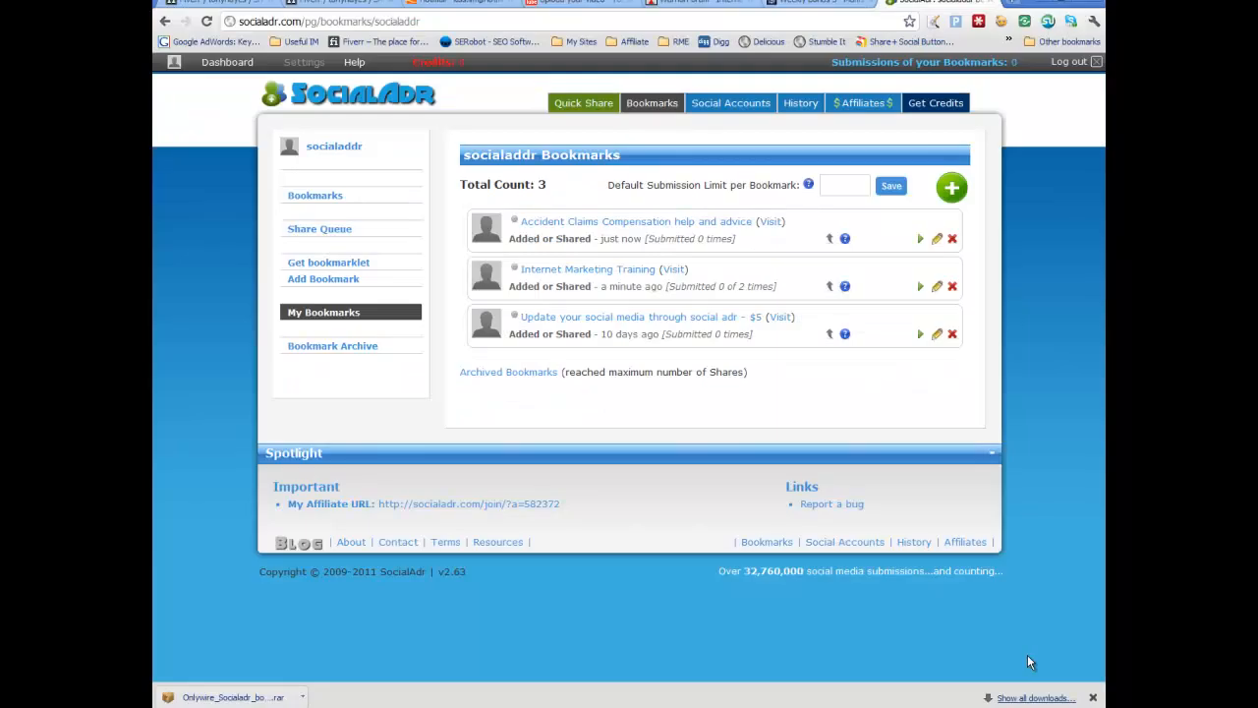
text(onlywire)
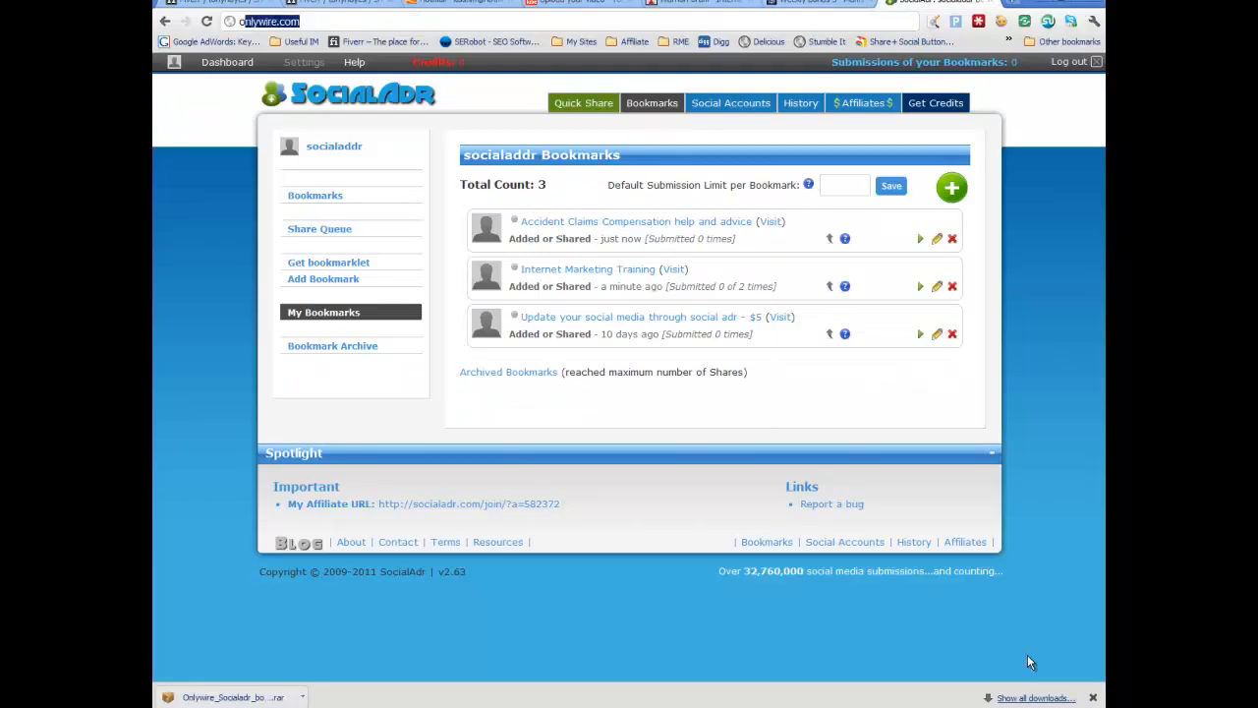
text(.com)
key(Return)
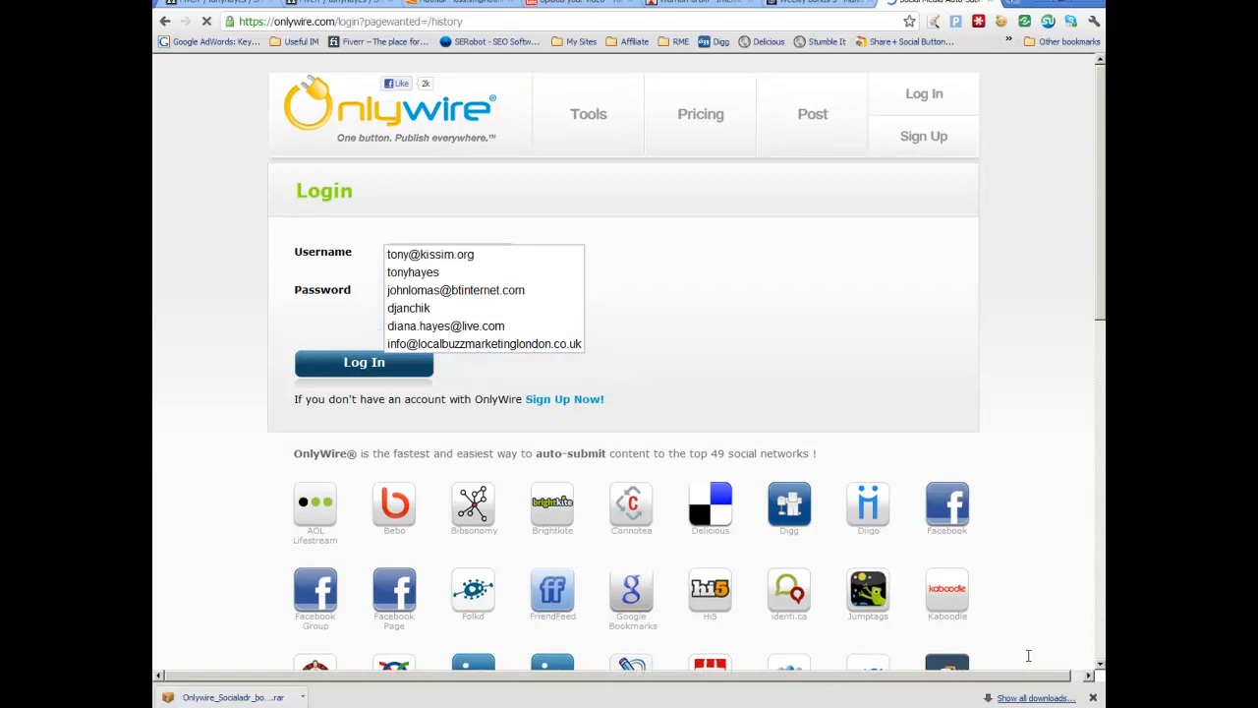
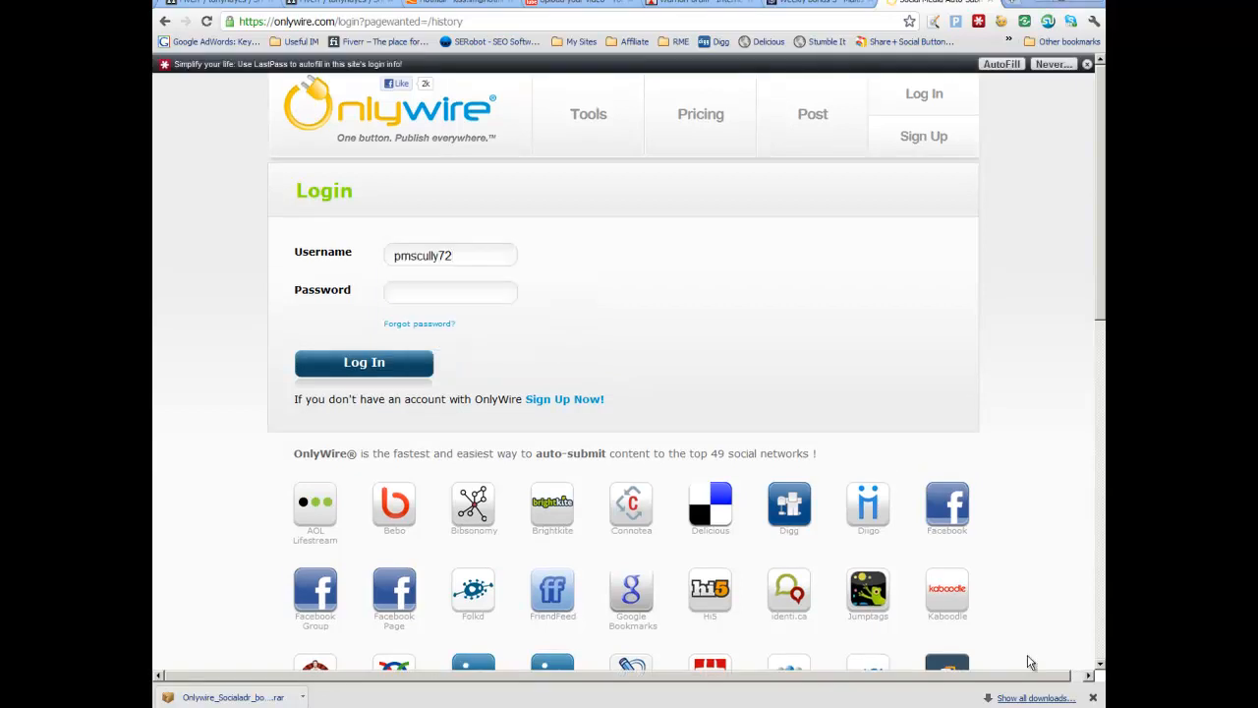
Step: Return to the spreadsheet and copy the Onlywire password from the details block
key(alt+Tab)
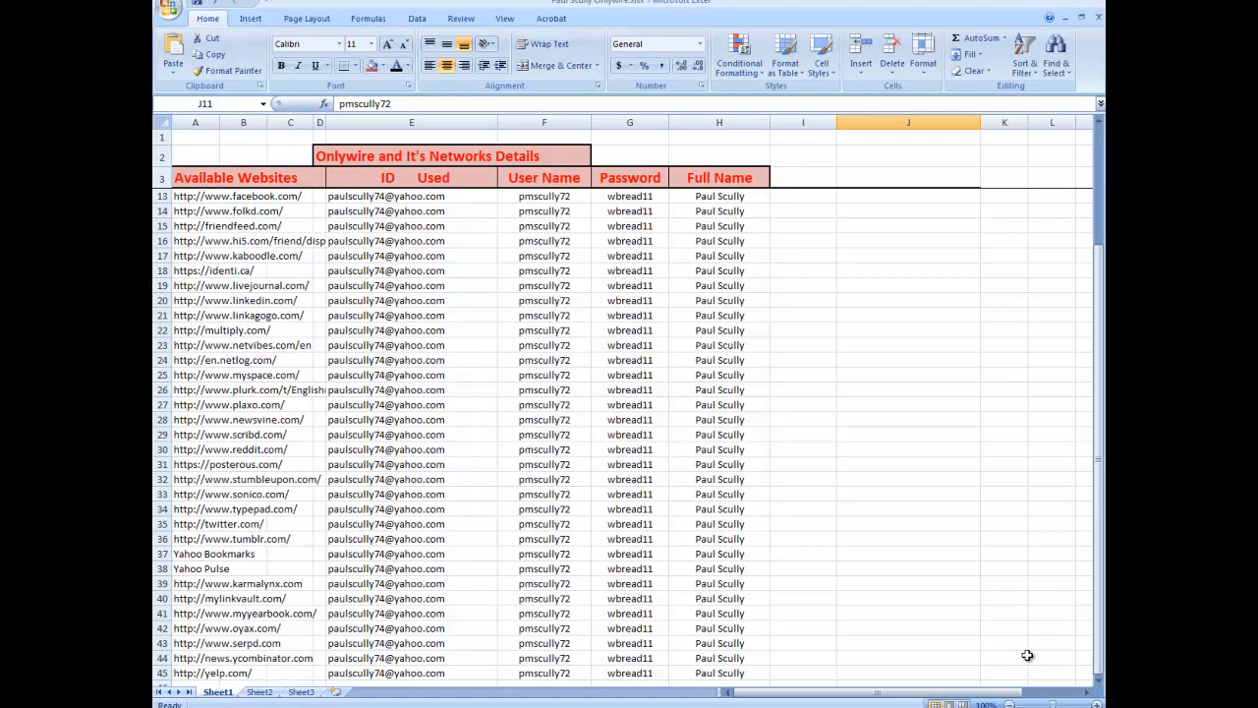
scroll(1027, 655, up, 3)
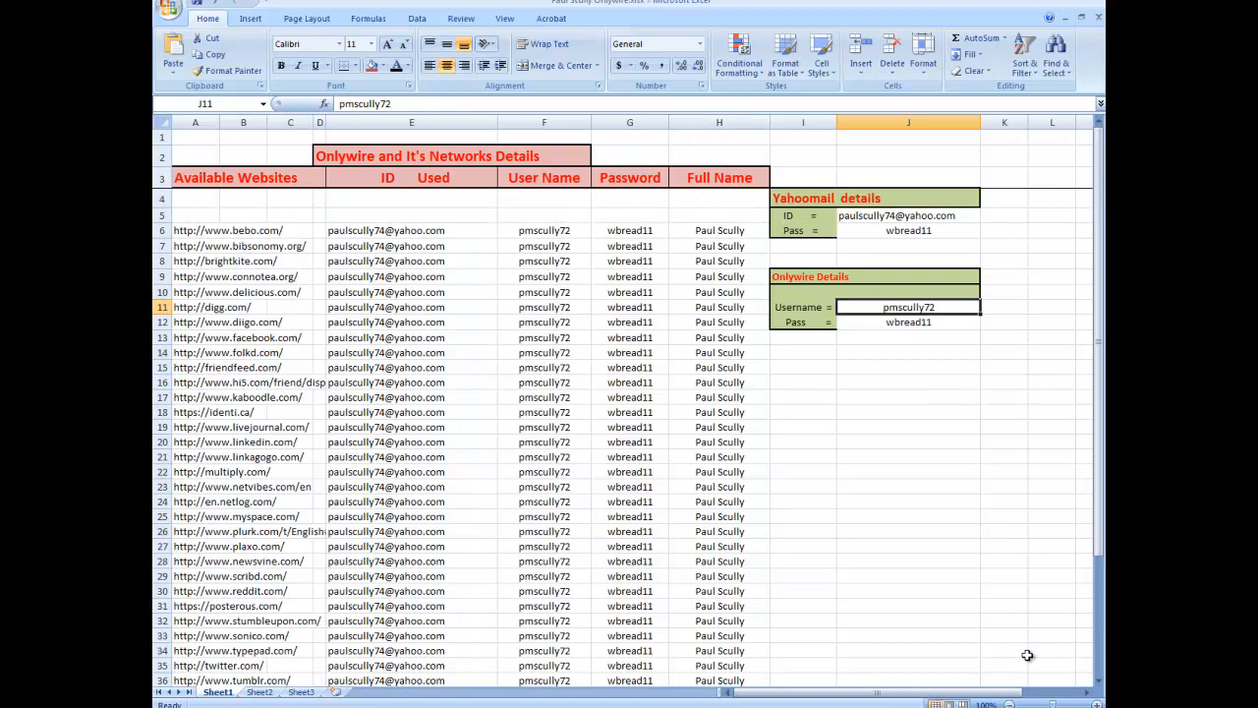
key(Down)
double_click(357, 104)
right_click(356, 105)
click(391, 131)
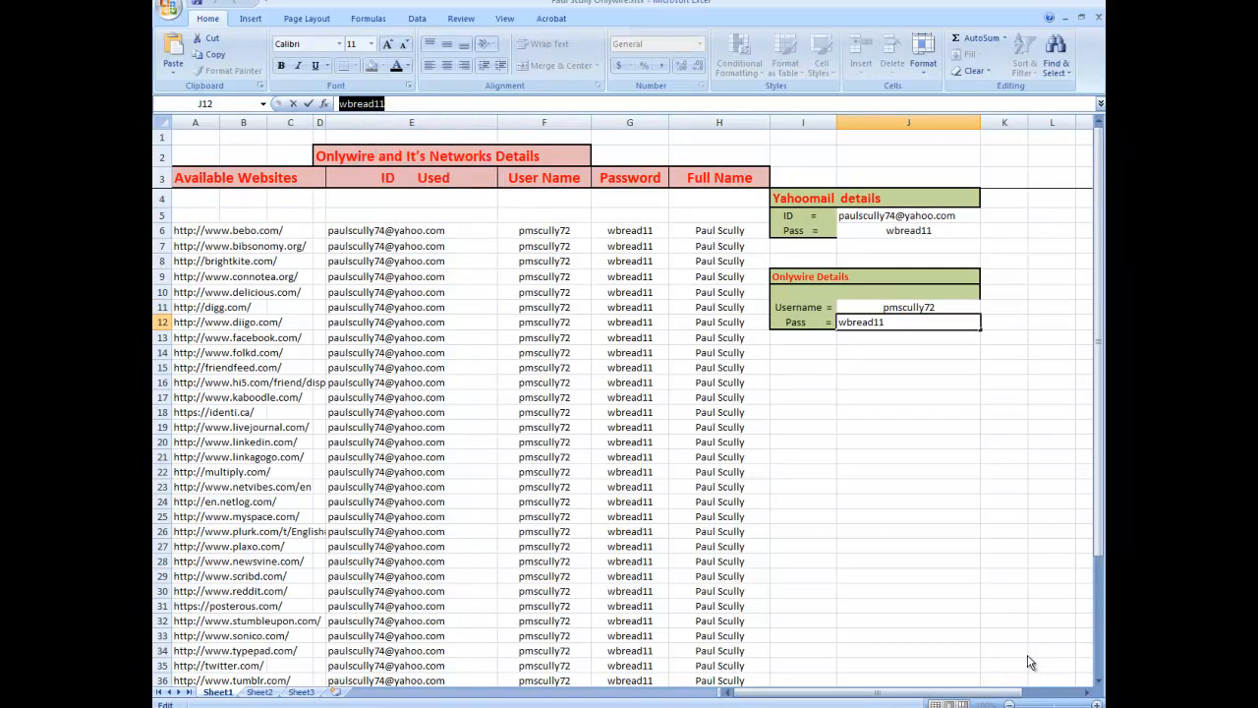
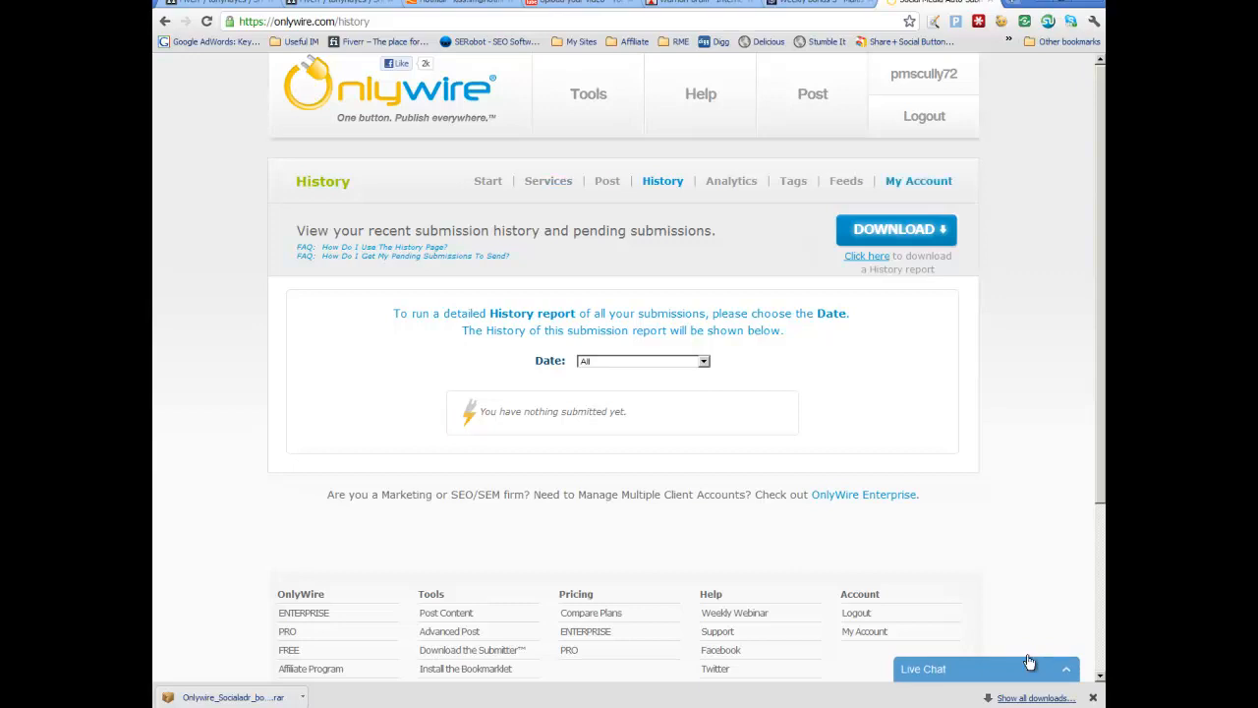
Step: Open the Onlywire account page and review the account information and monthly submission plan
click(919, 181)
scroll(1030, 656, down, 2)
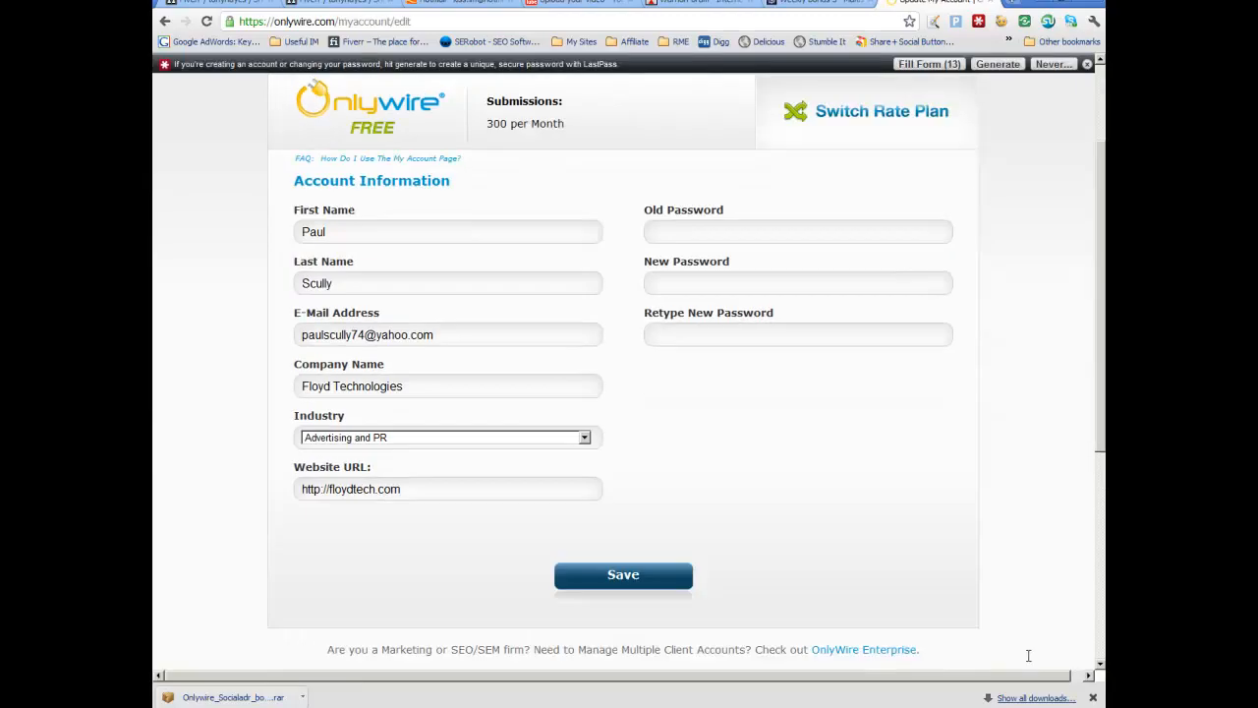
scroll(1030, 656, up, 2)
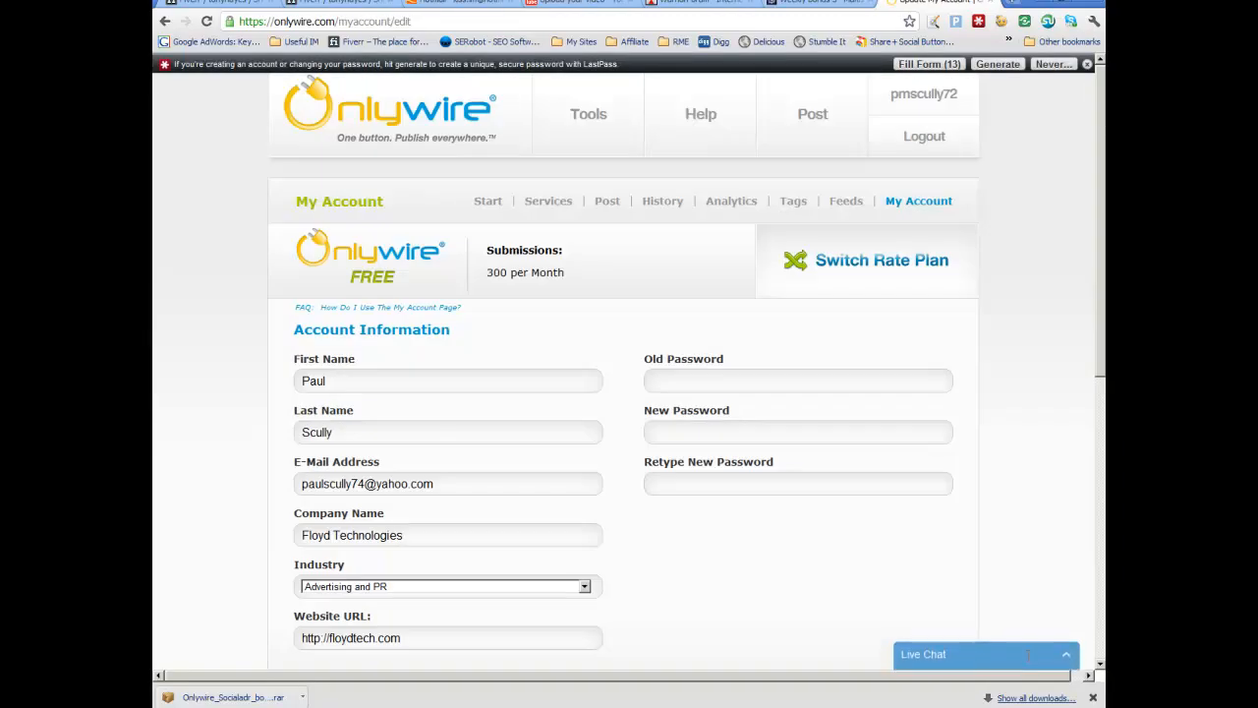
scroll(1028, 659, down, 1)
scroll(1029, 659, up, 1)
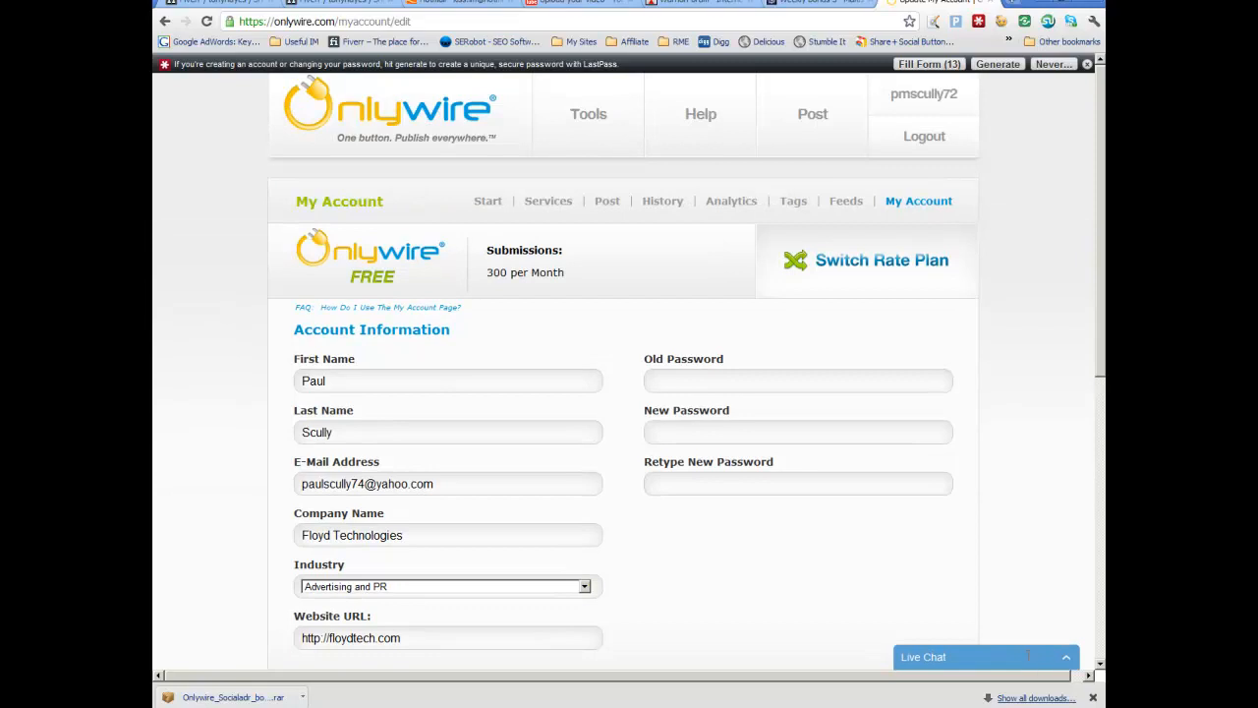
drag(494, 272, 567, 273)
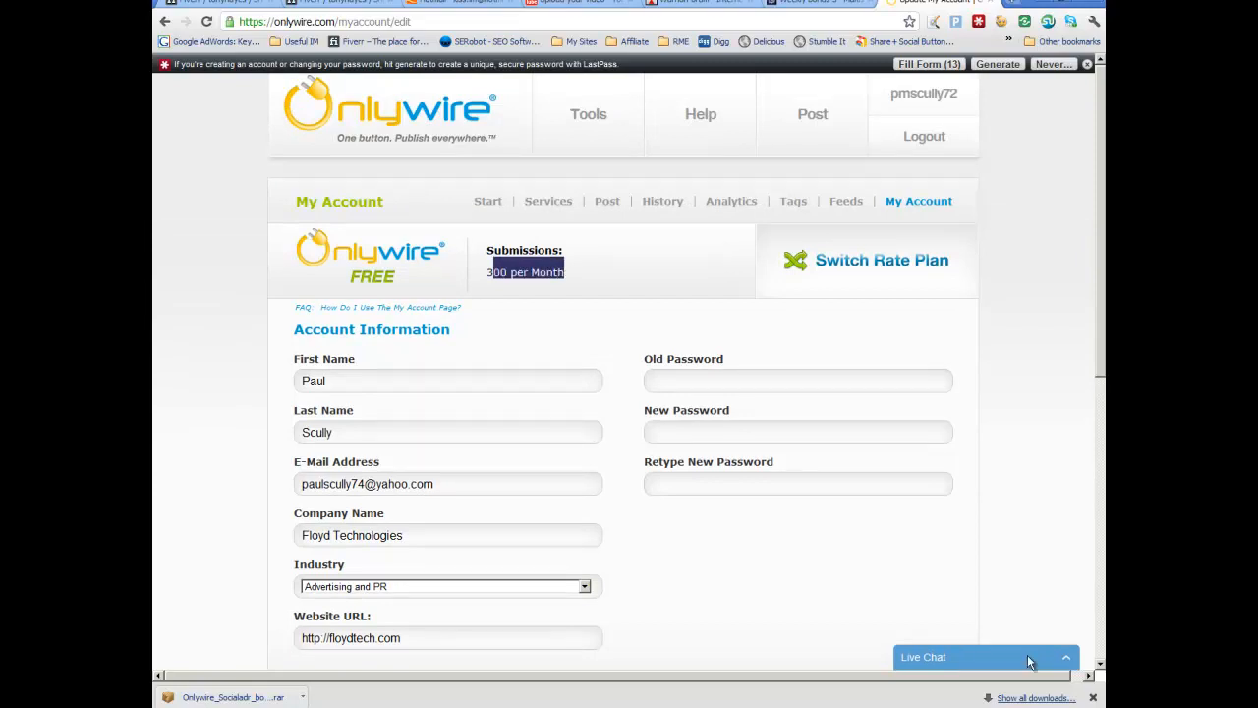
click(580, 273)
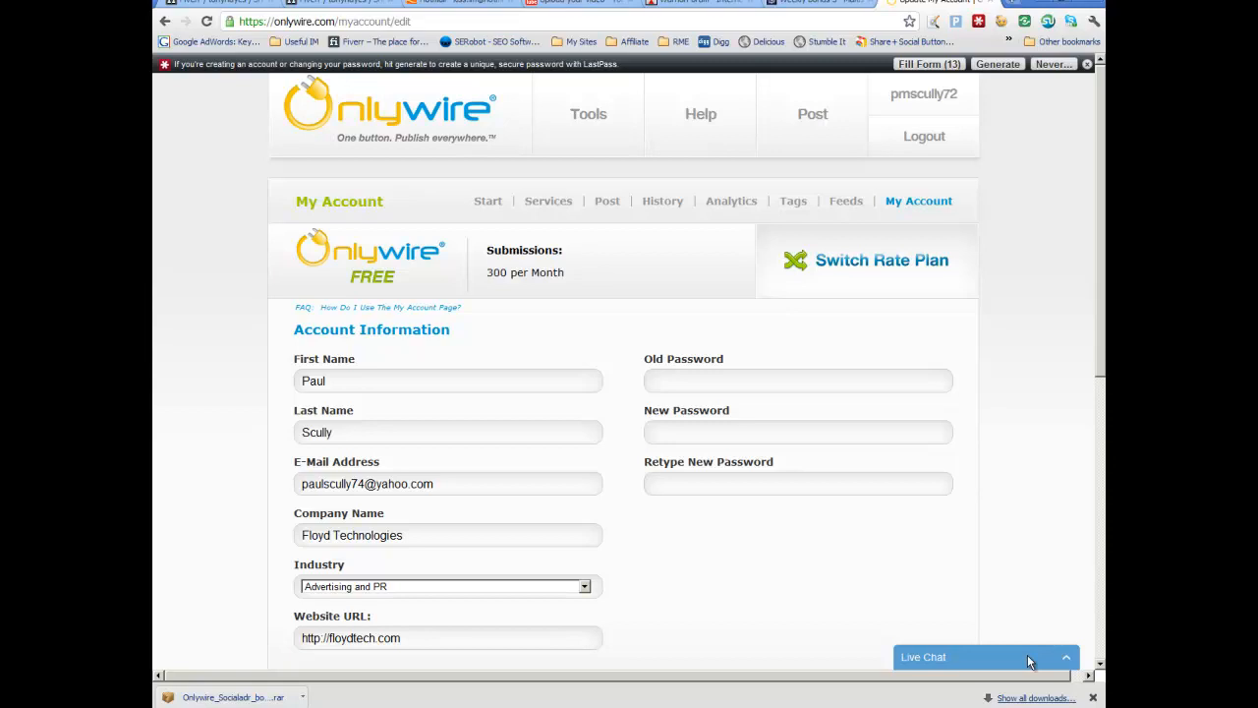
Step: Open the Services page and examine which social bookmarking services have logins configured
click(549, 201)
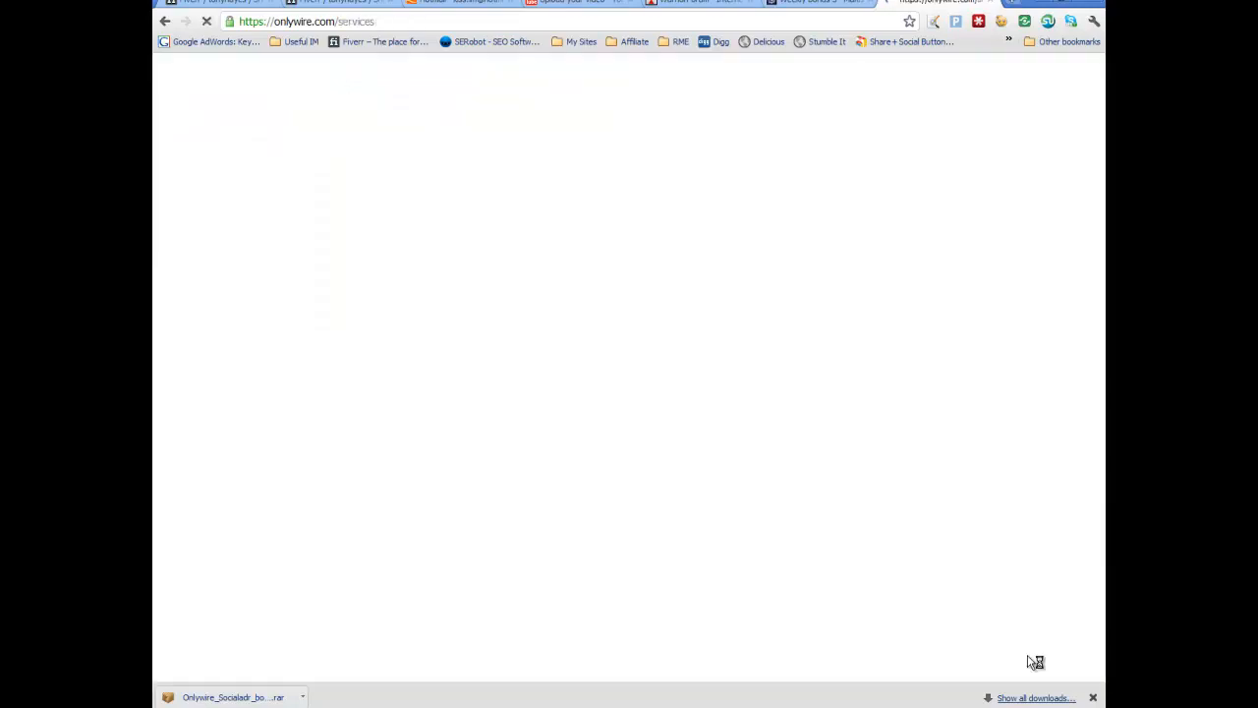
scroll(1032, 661, down, 3)
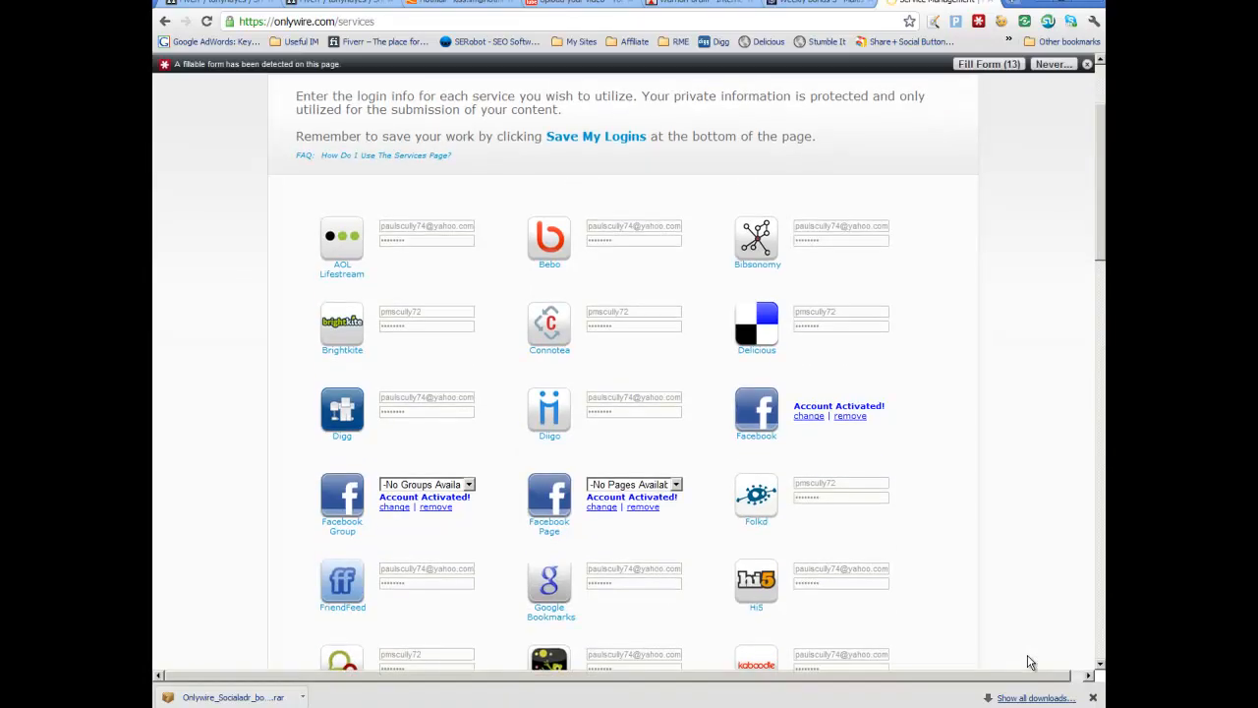
scroll(1029, 662, down, 3)
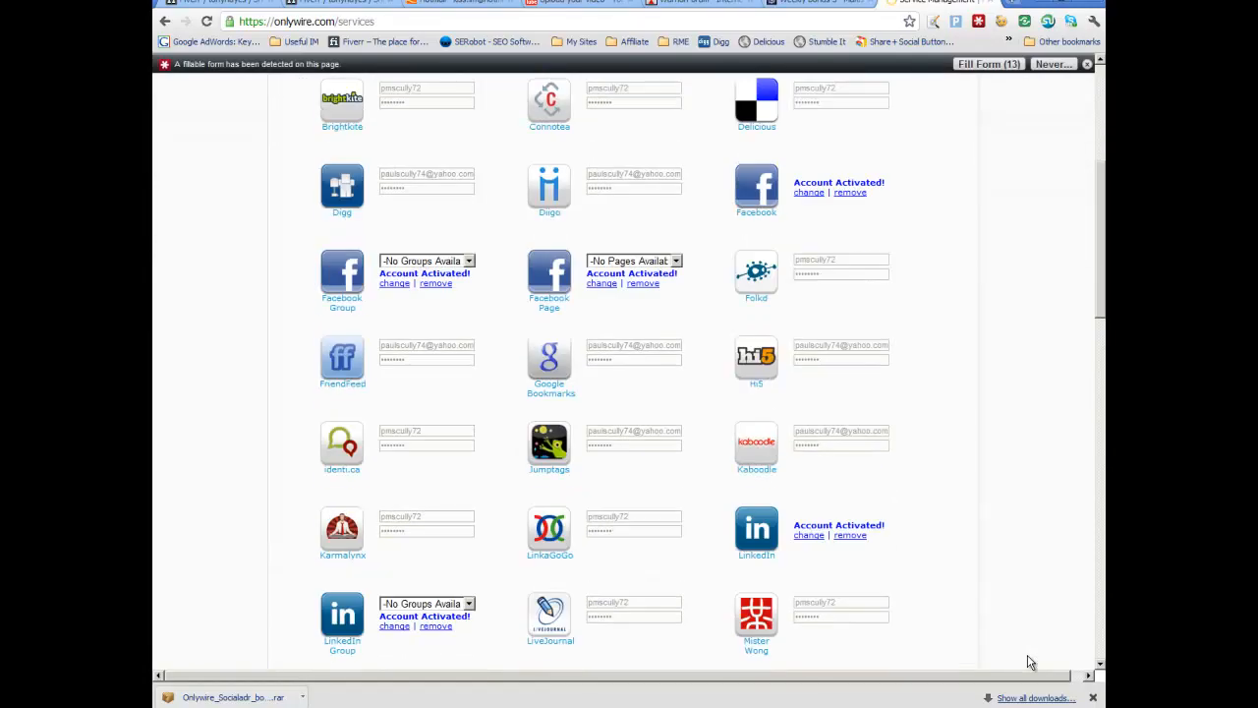
scroll(1029, 662, down, 3)
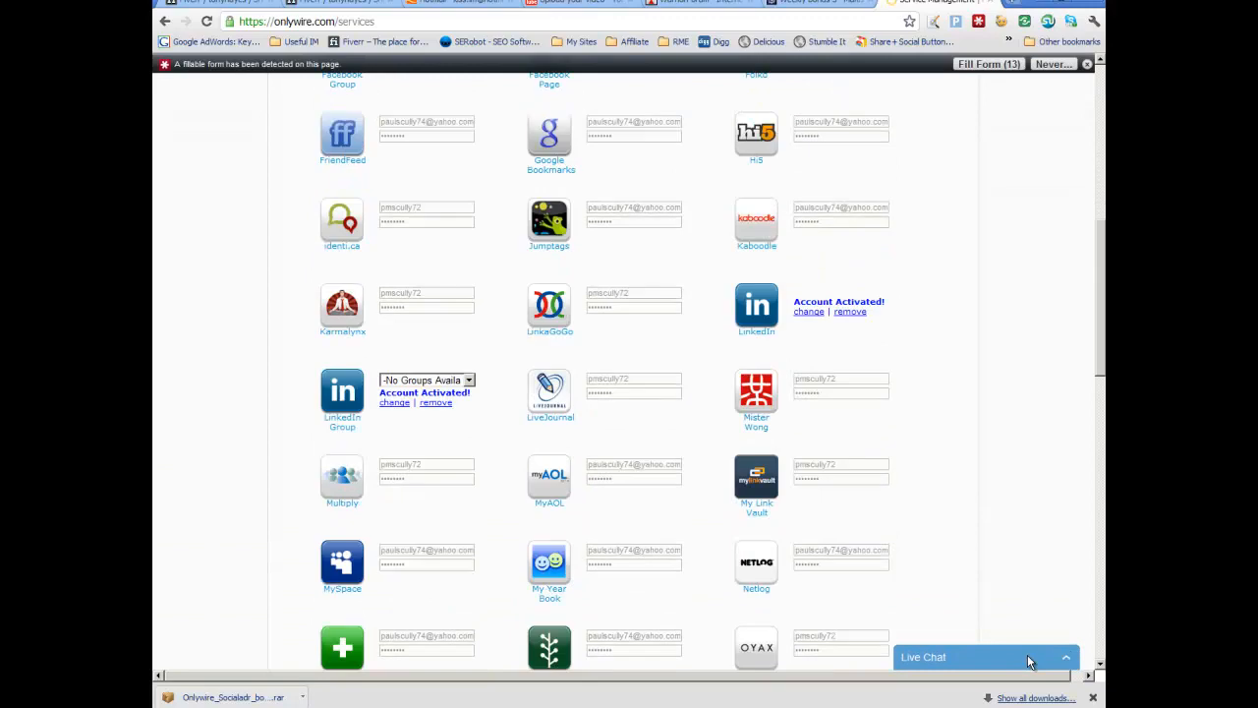
scroll(1030, 661, down, 4)
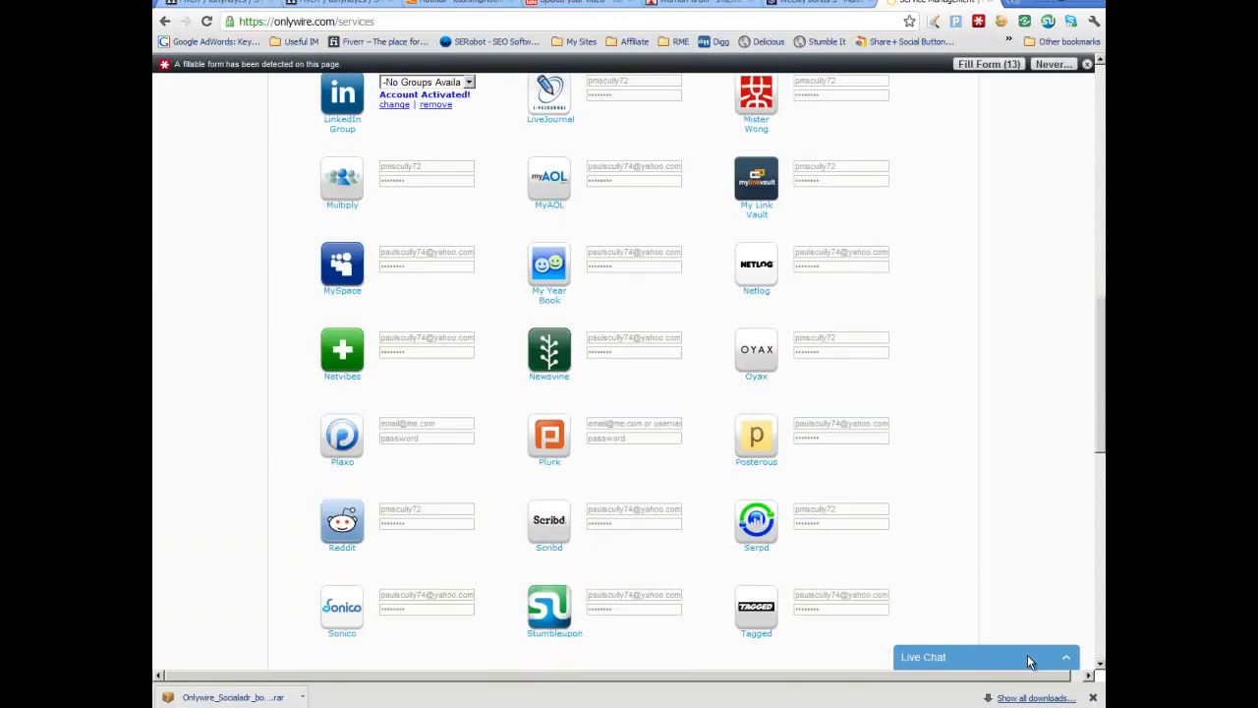
scroll(1029, 662, down, 2)
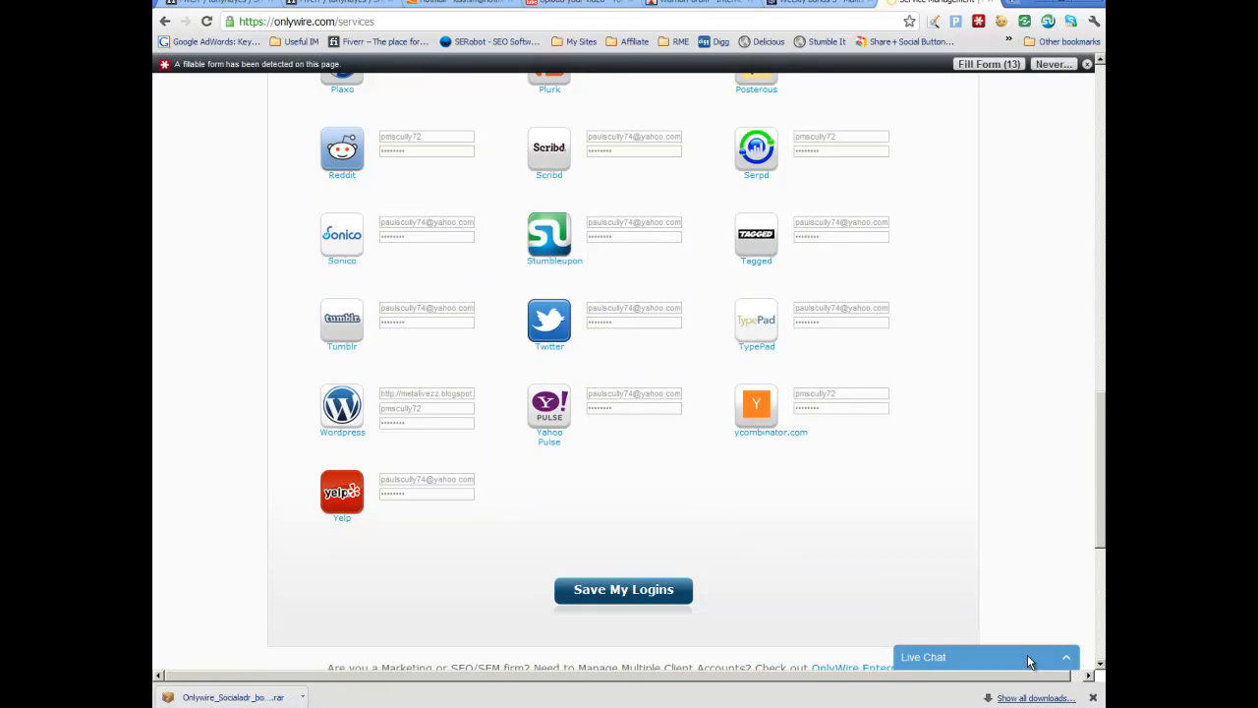
scroll(1029, 661, up, 20)
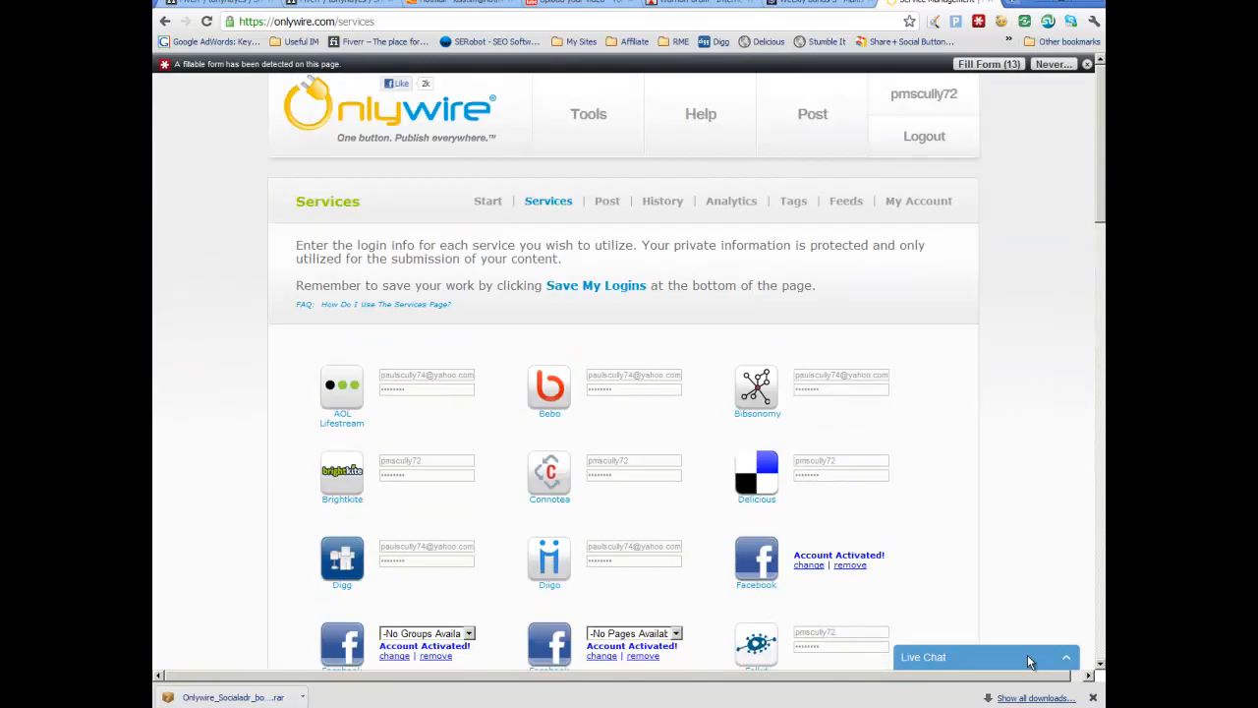
scroll(1030, 662, down, 5)
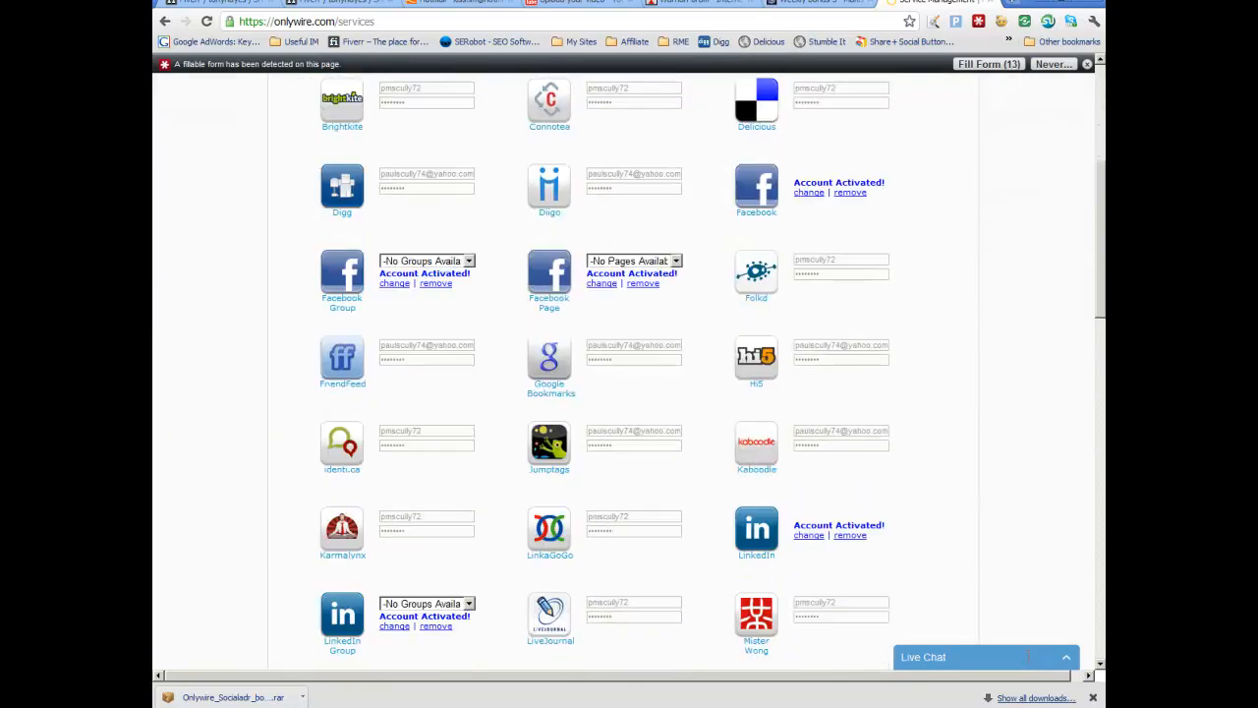
scroll(1030, 662, down, 5)
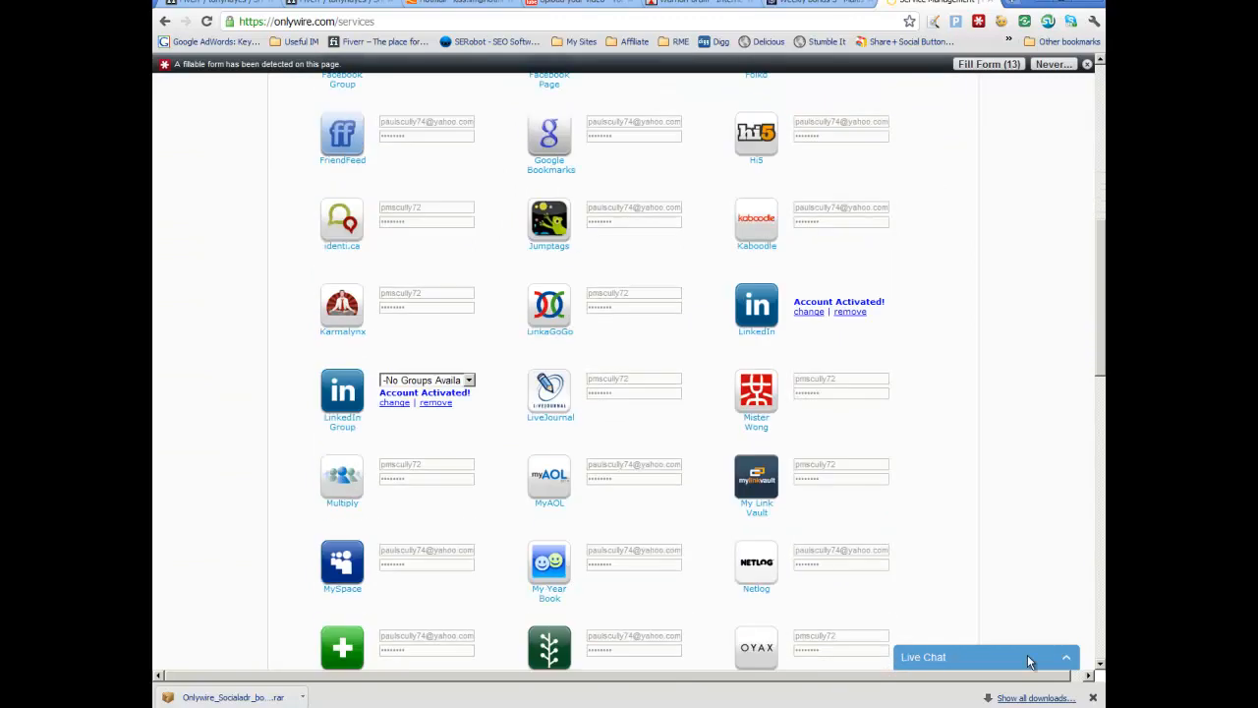
scroll(1030, 662, down, 1)
scroll(1029, 661, down, 4)
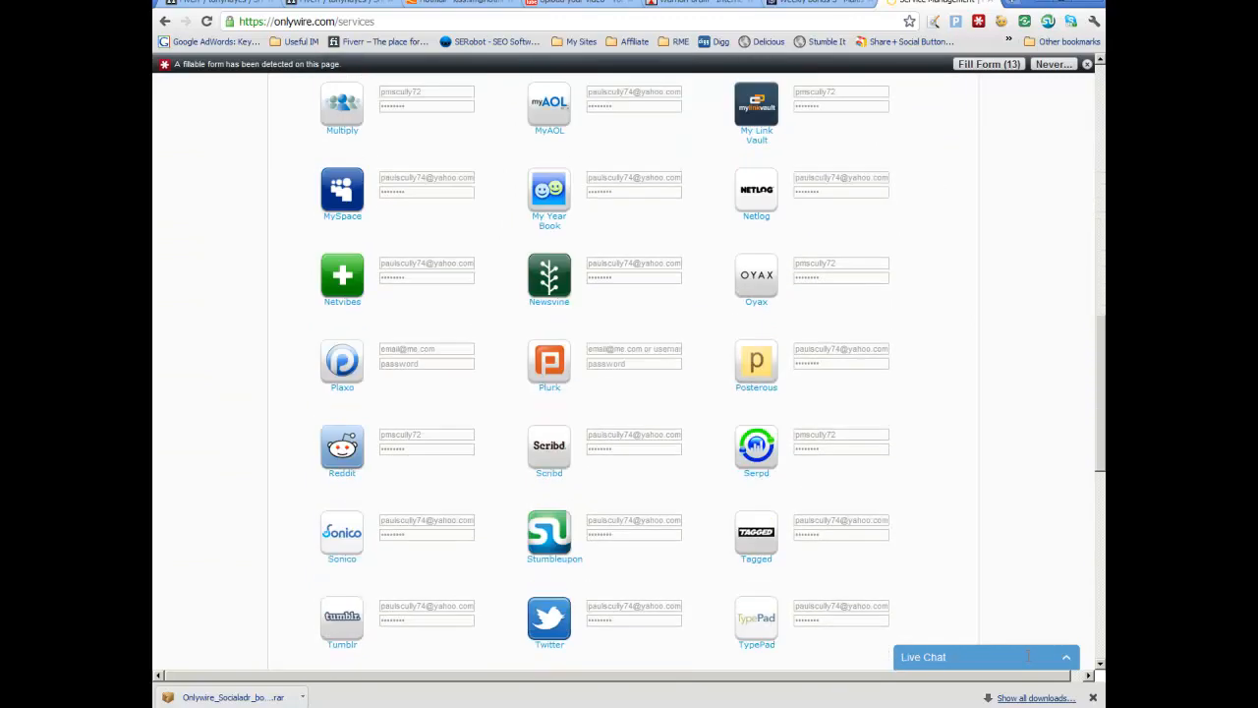
scroll(1029, 662, down, 1)
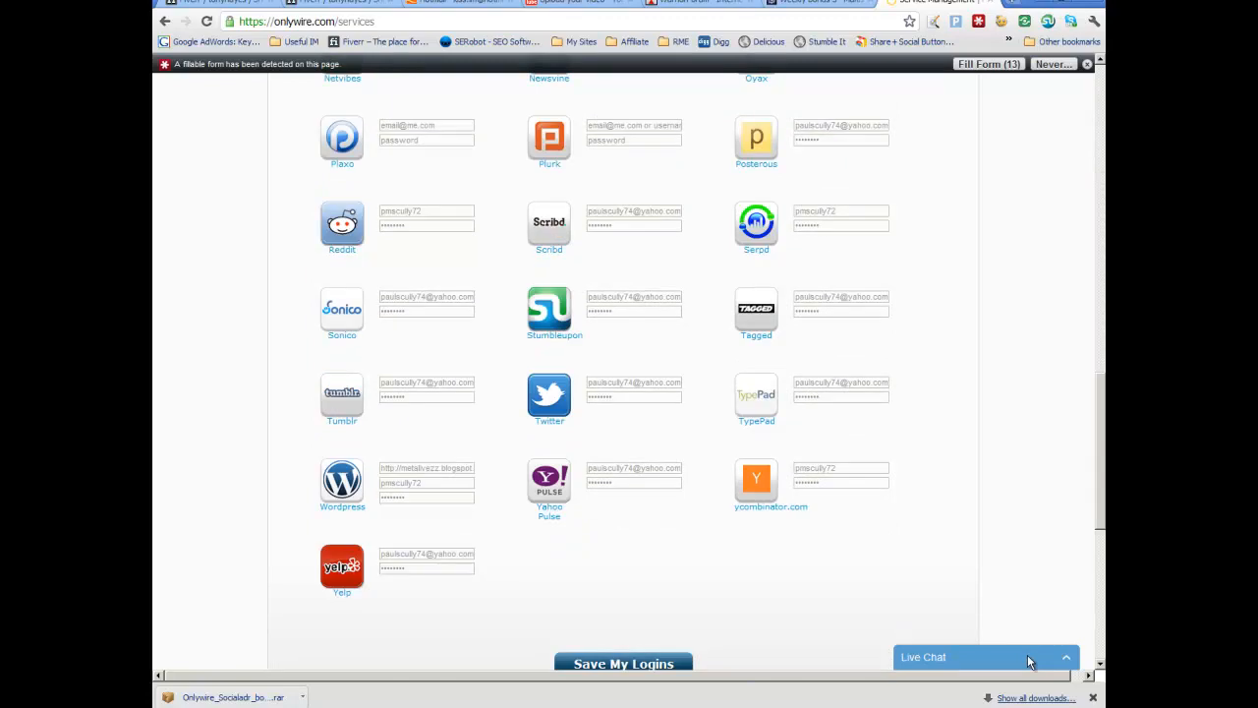
scroll(1029, 661, down, 3)
scroll(1029, 661, up, 20)
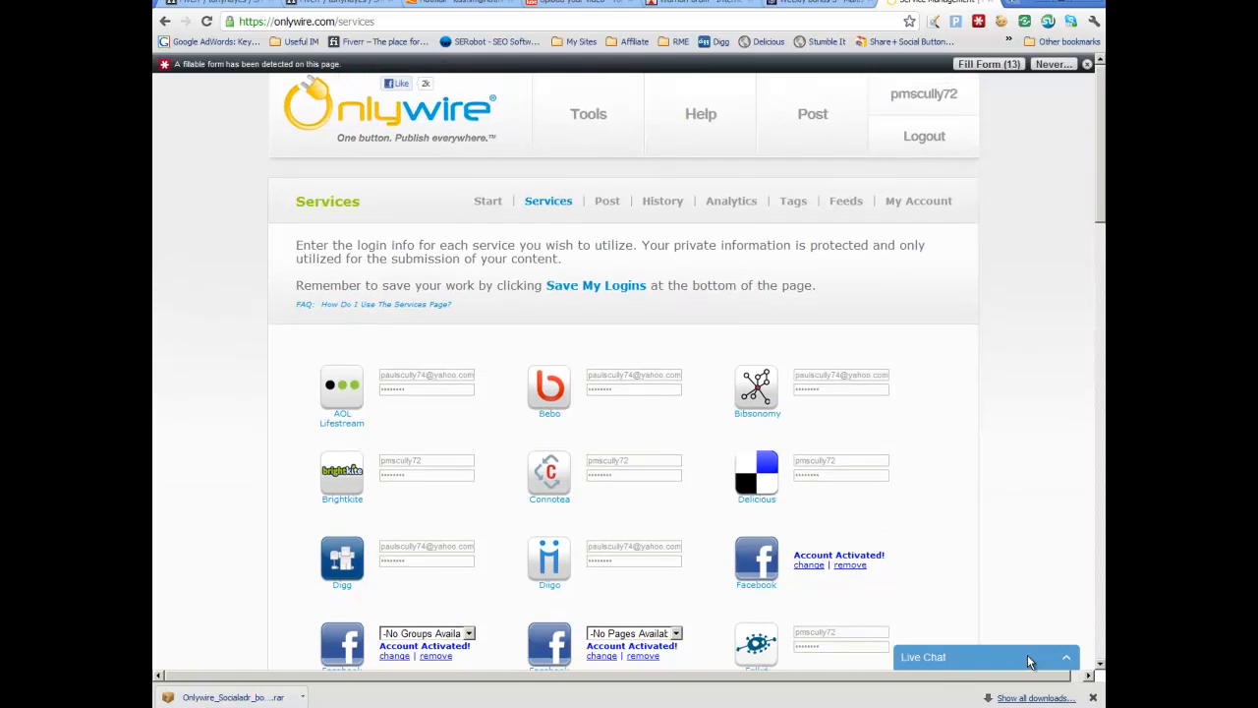
Step: Start a new post titled "Accident Claims Advice and Resources" with web page URL accidentclaimscompensation.org.uk
click(606, 201)
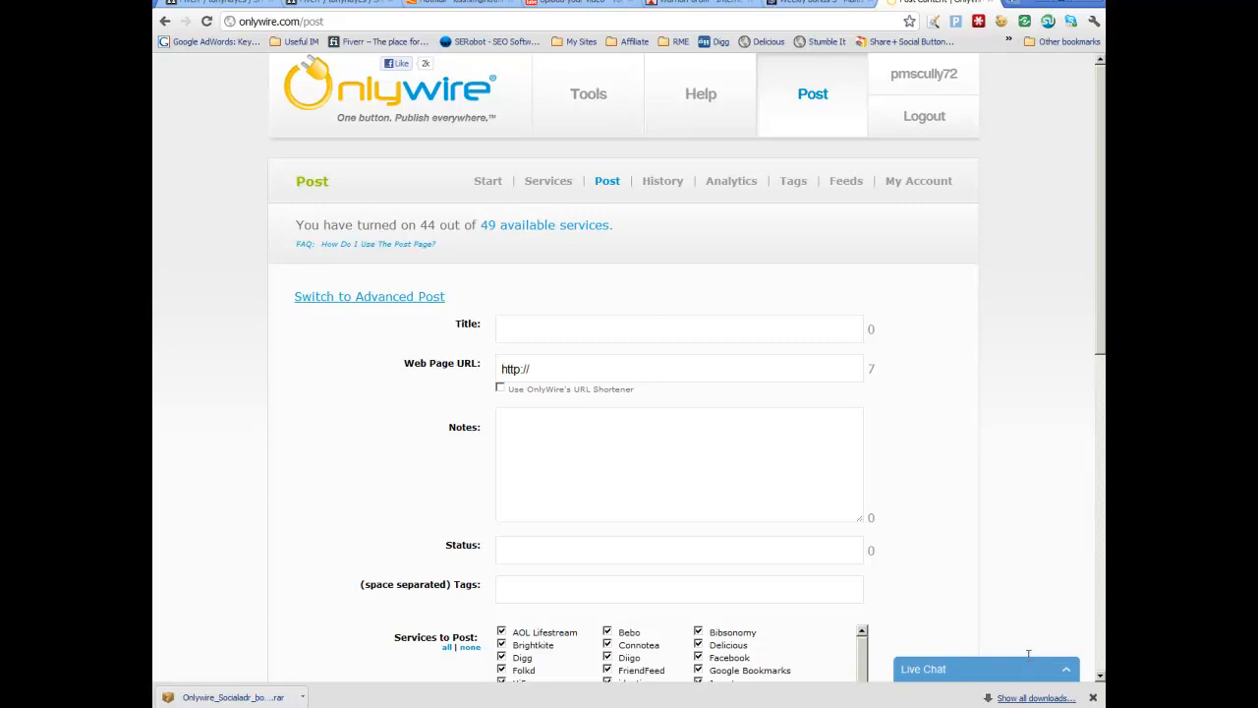
scroll(1028, 654, down, 1)
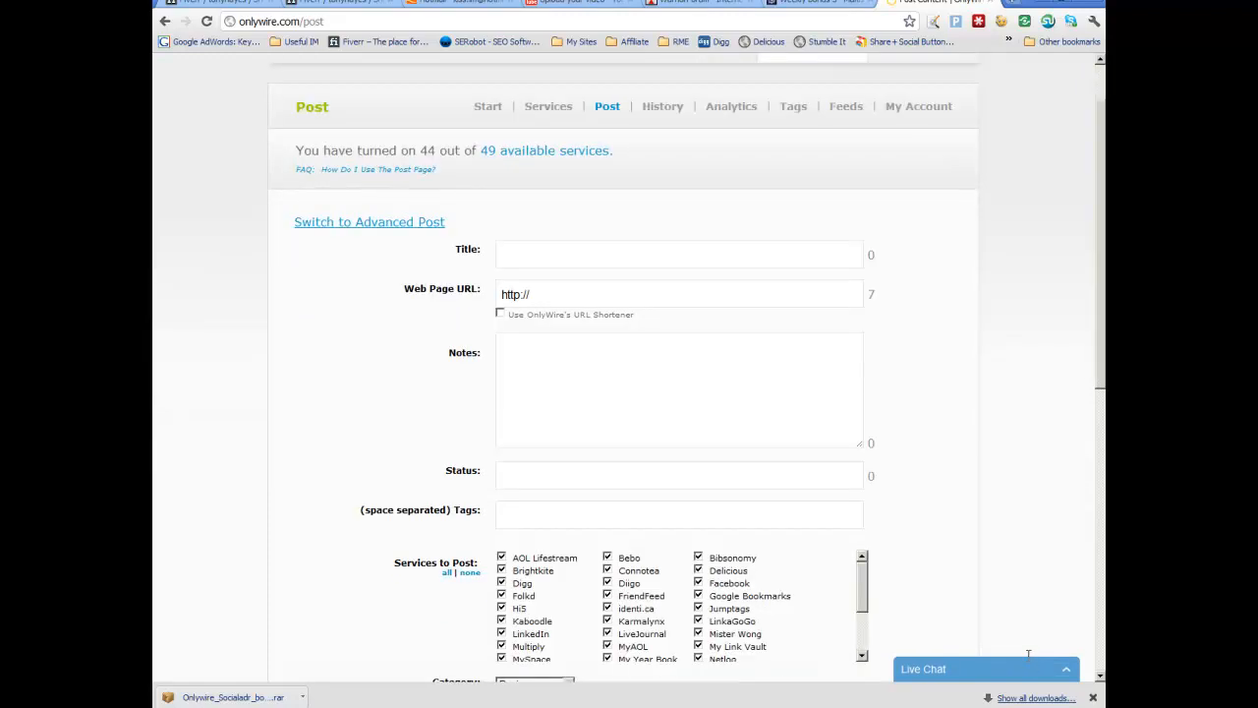
text(Accident Claims Advice)
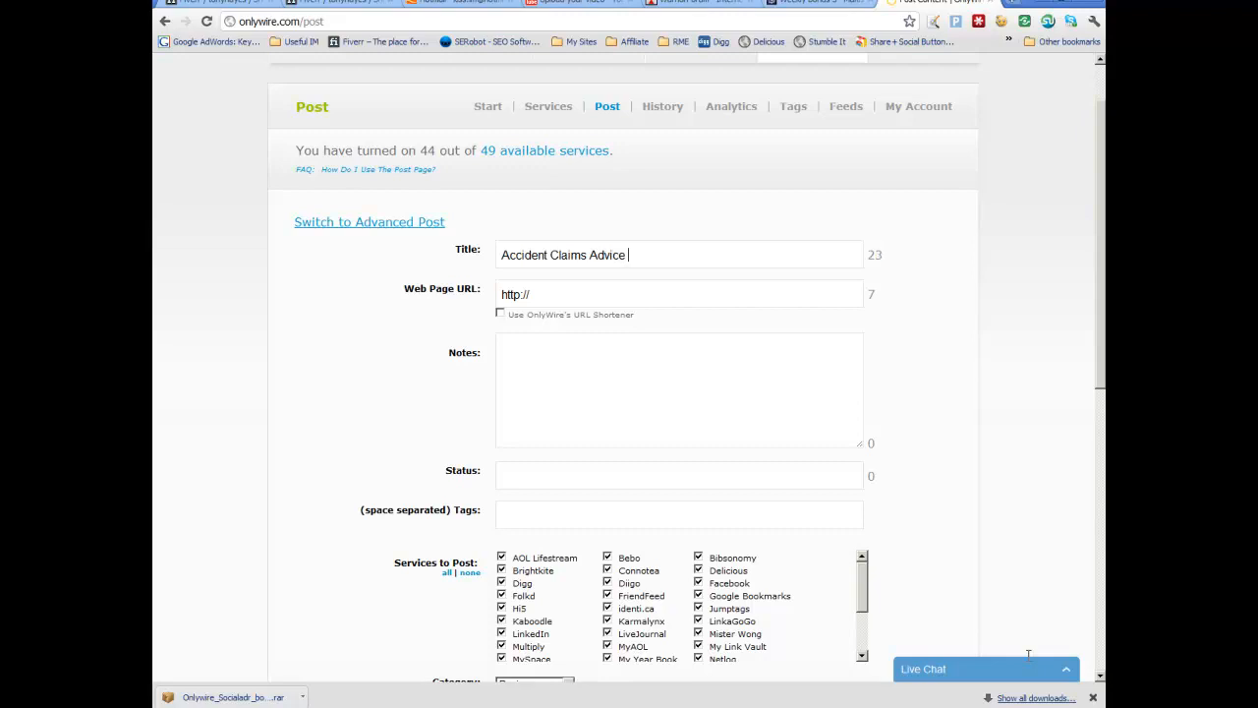
text(and Resourcesaccident)
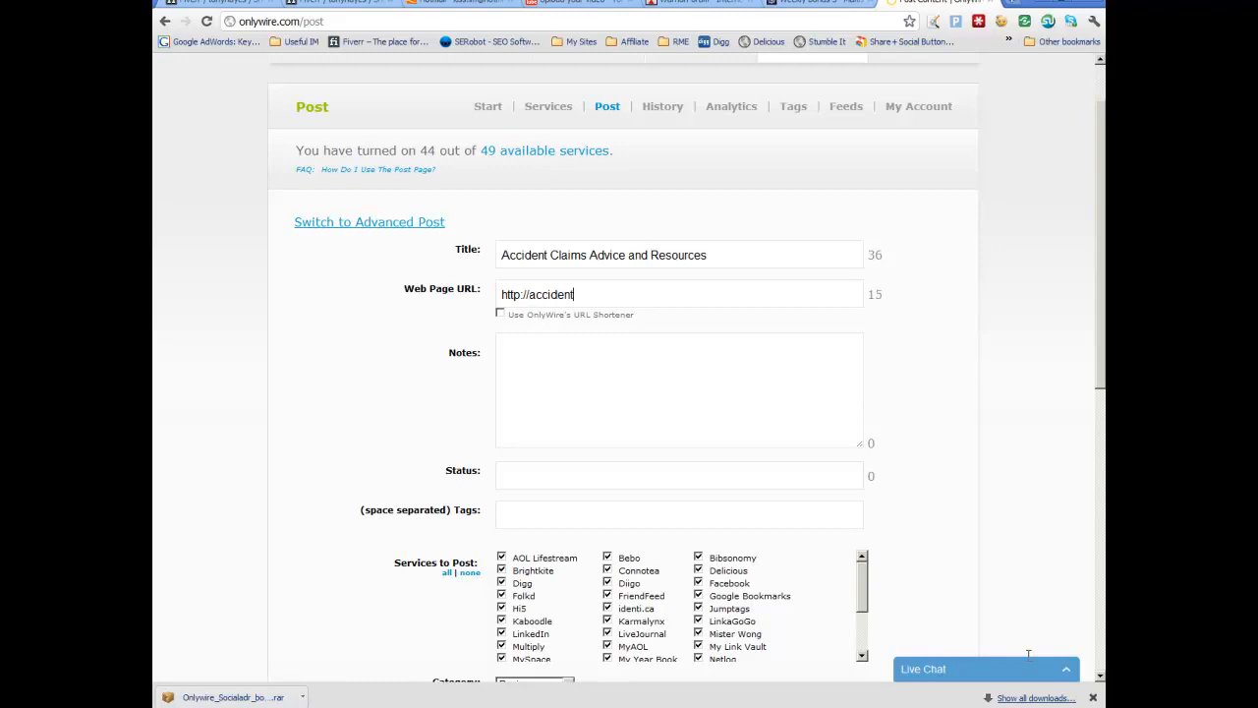
text(claimscompensation)
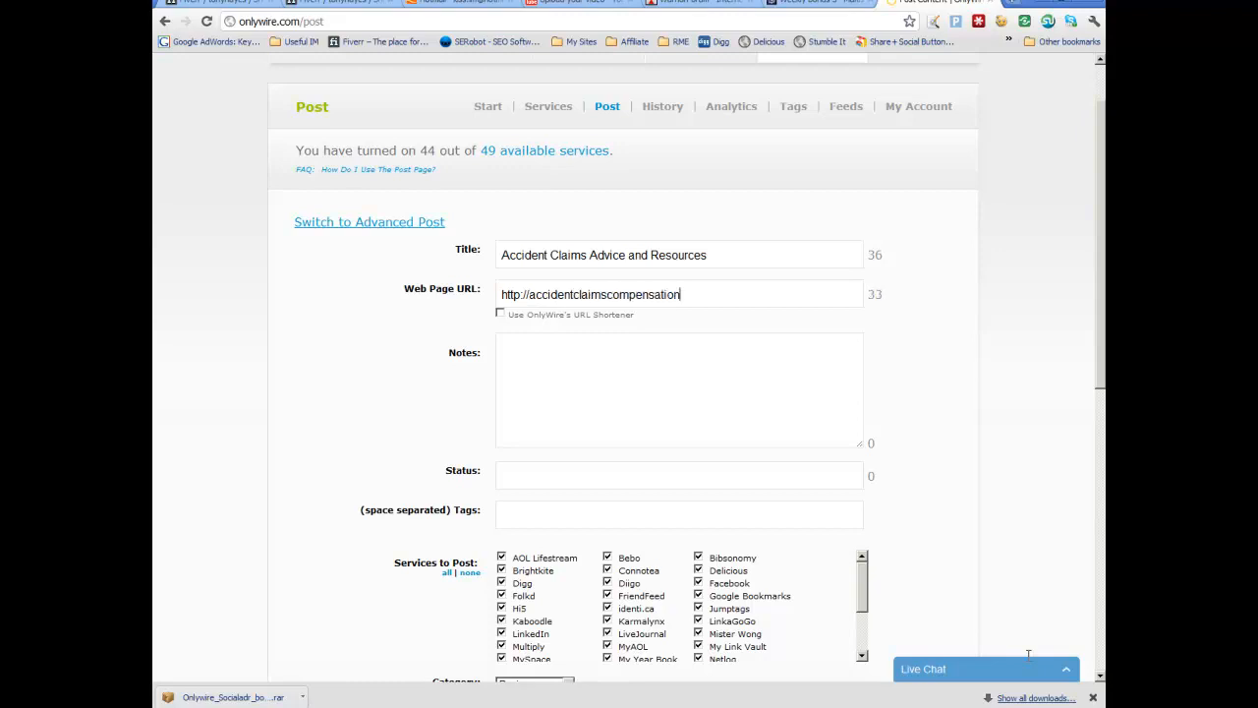
text(.org.uk)
Step: Copy the post title and paste it into the Notes and Tags fields
drag(708, 255, 501, 254)
right_click(588, 253)
click(616, 313)
right_click(556, 369)
click(590, 445)
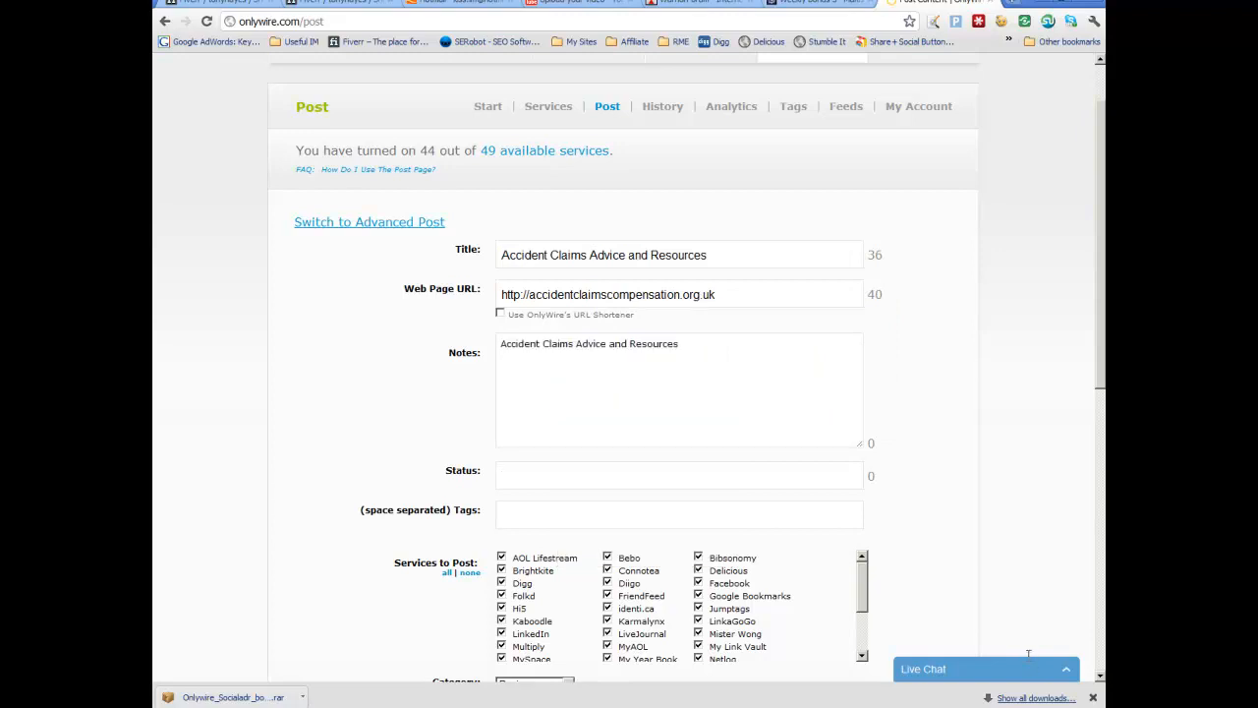
key(Tab)
key(ctrl+v)
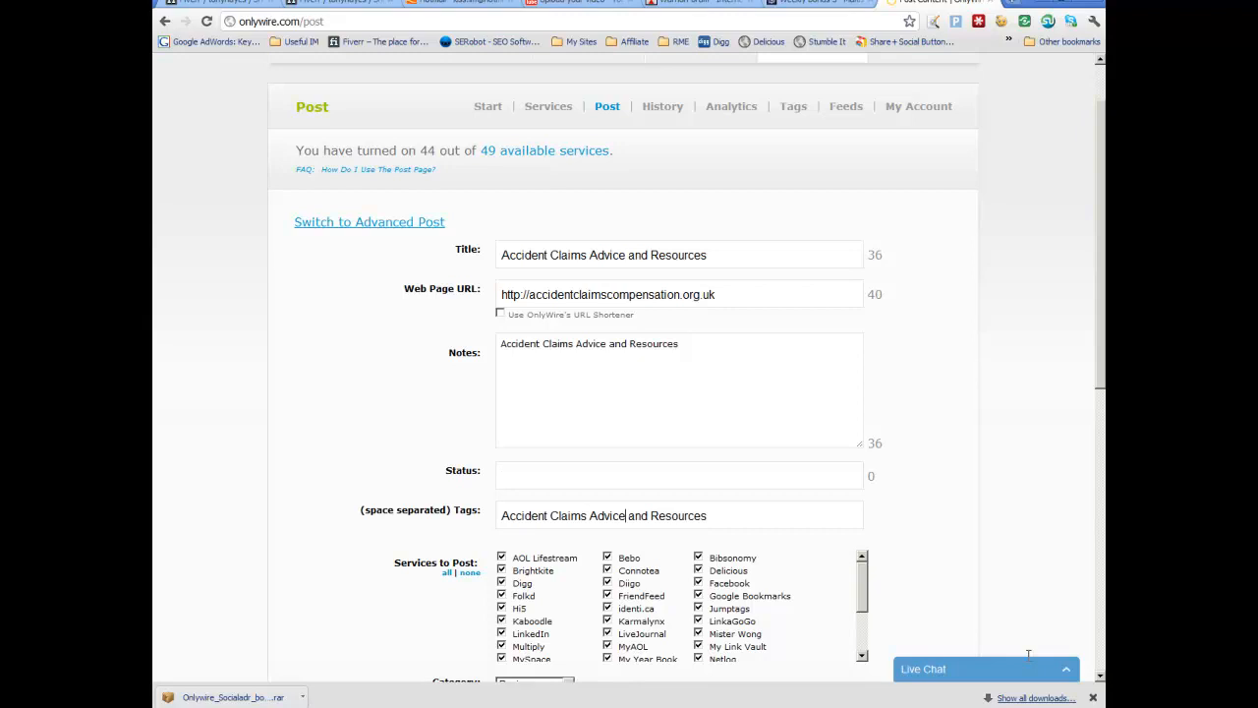
Step: Rewrite the tags as "Accident Claims Advice, accident claims Resources, accident claims help for uk"
text(,)
key(shift+Left)
key(shift+Left)
key(shift+Left)
key(shift+Left)
key(shift+Left)
key(shift+Left)
key(shift+Left)
key(shift+Left)
key(shift+Left)
key(shift+Left)
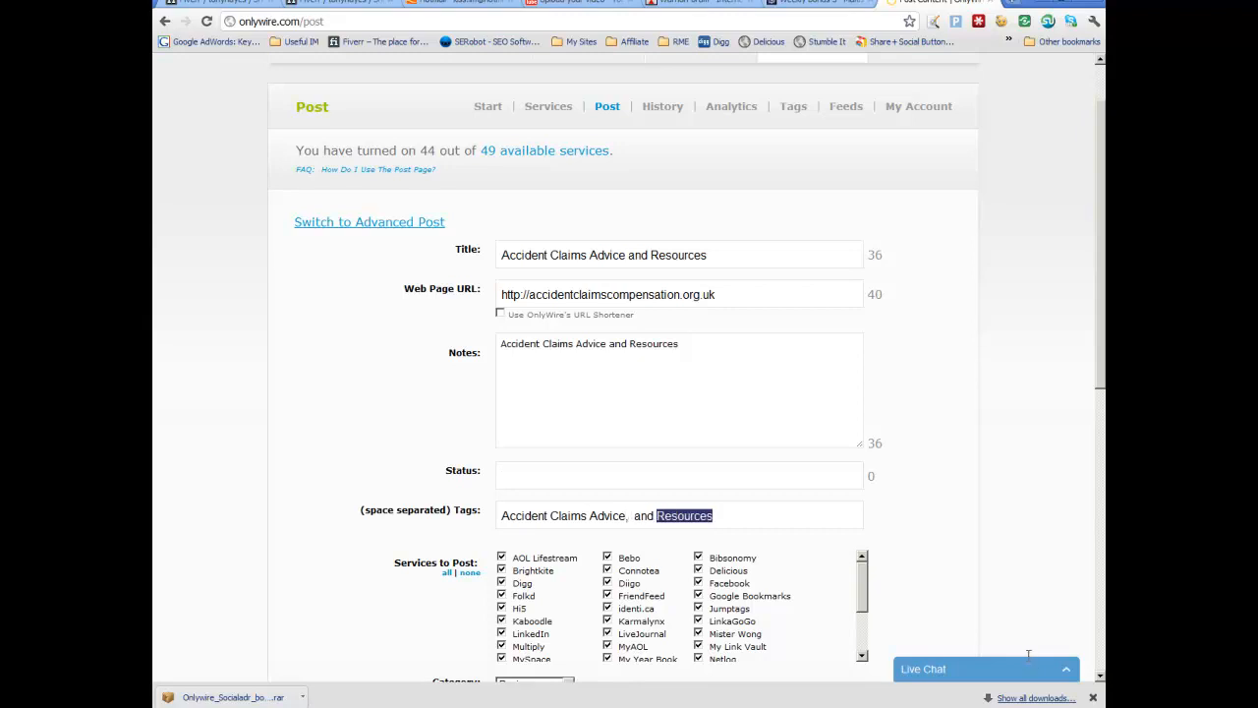
key(Left)
key(Left)
key(shift+Left)
key(shift+Left)
key(shift+Left)
text(accident claims Resources)
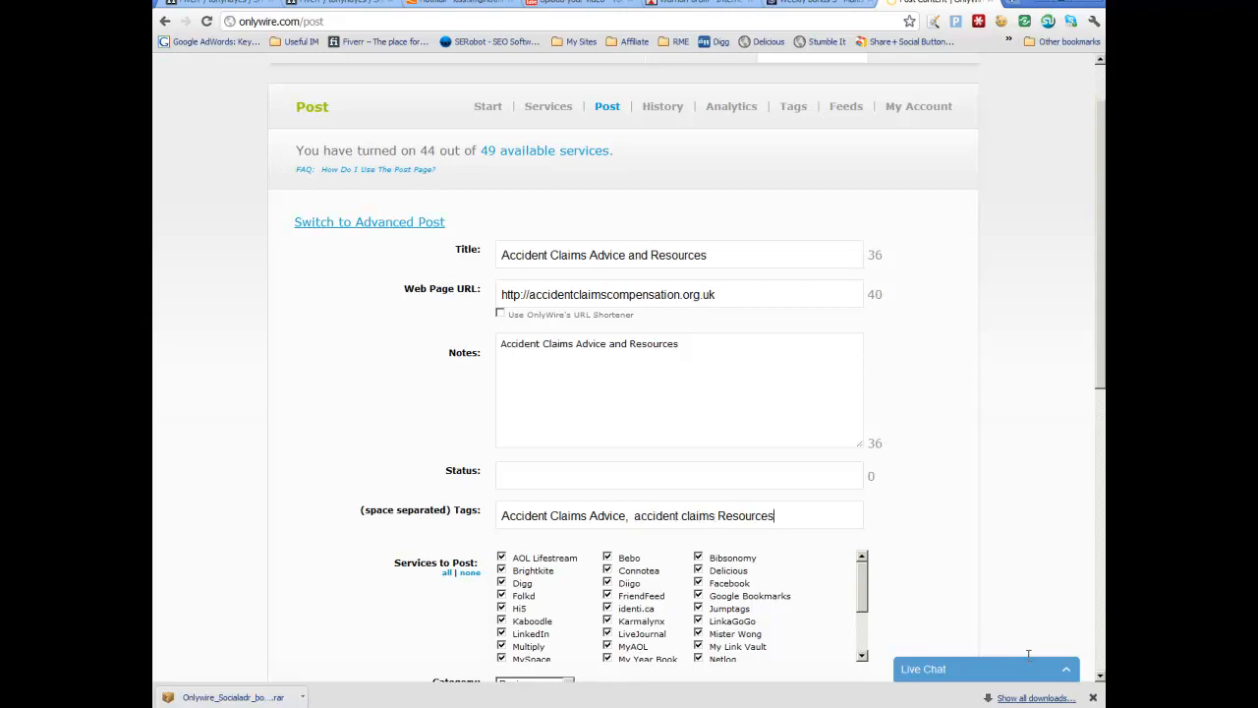
text(, accident claims)
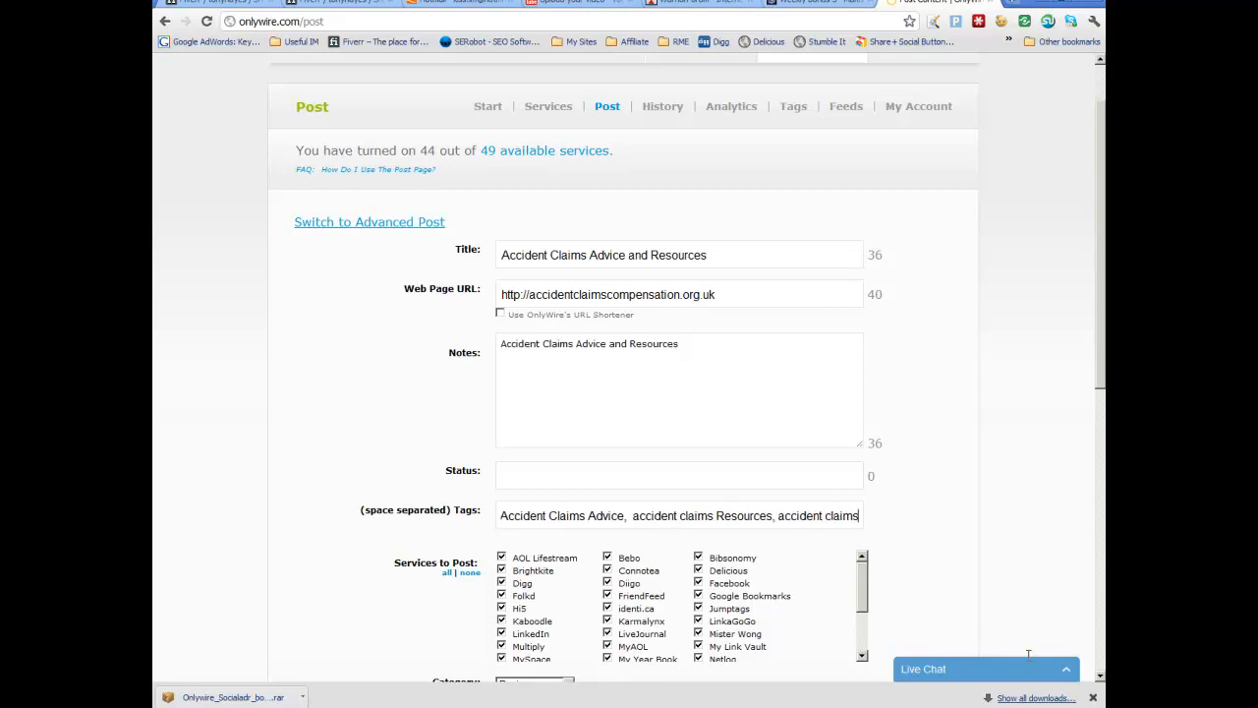
text( help for)
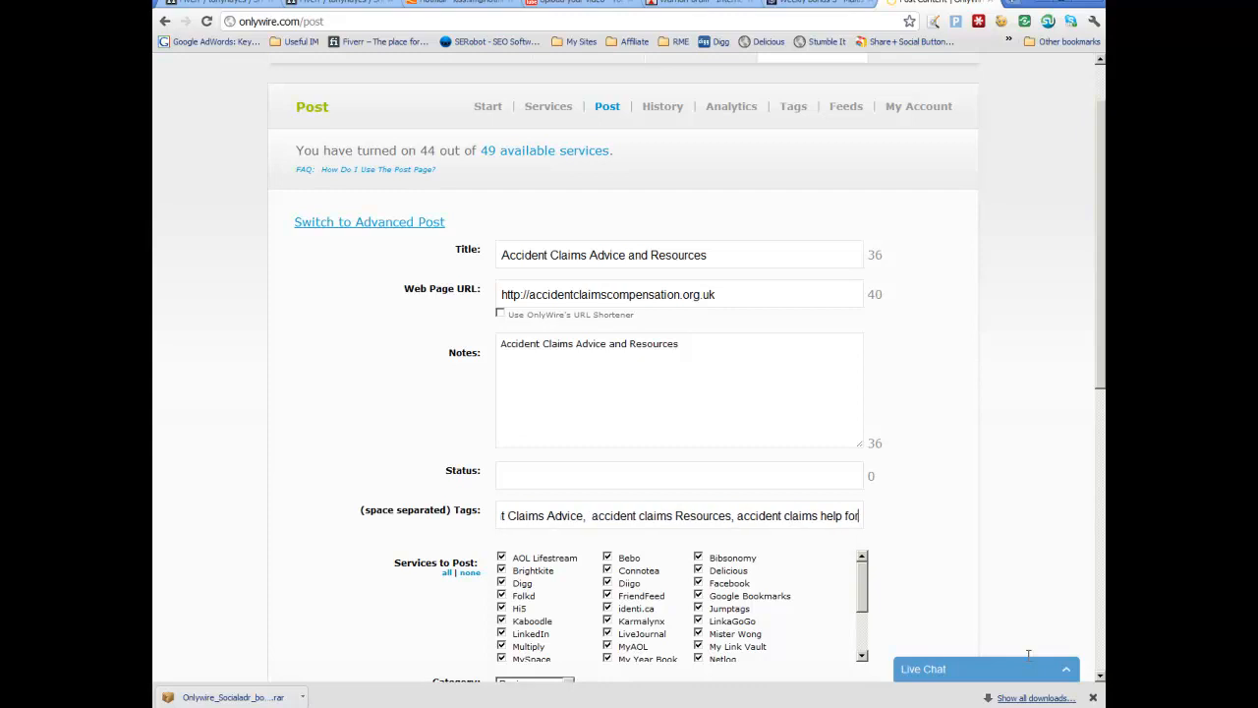
text( uk,)
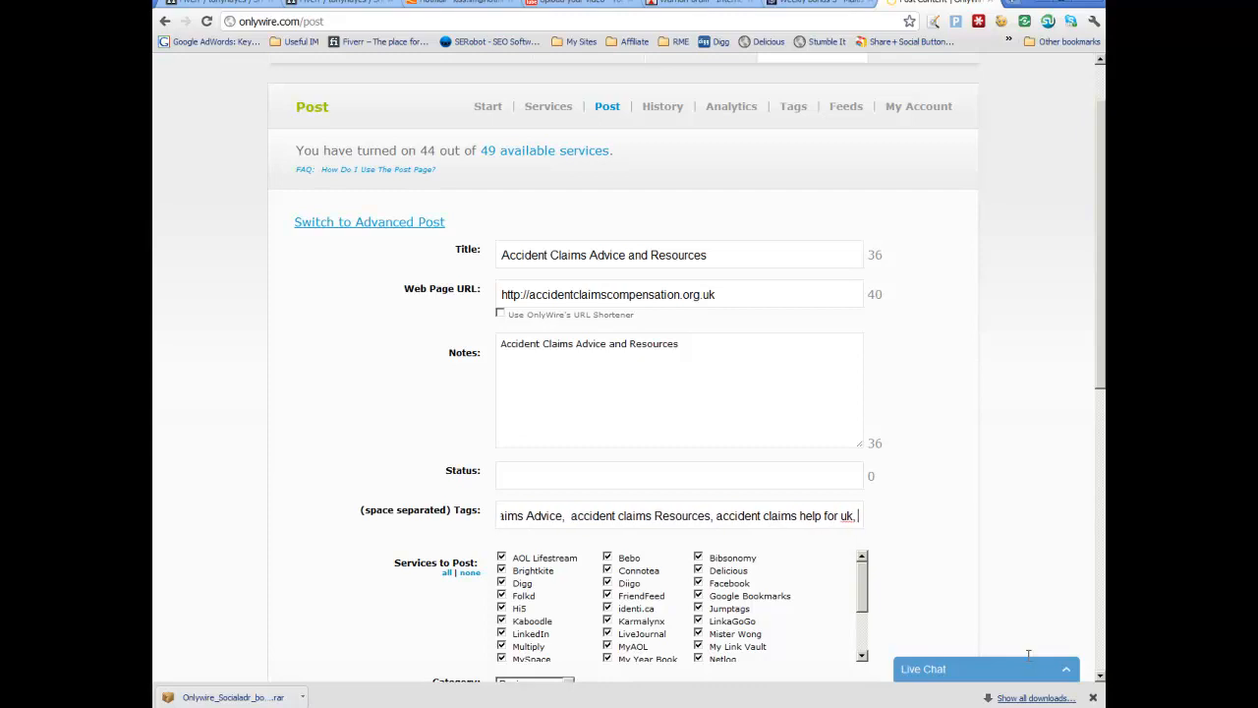
key(BackSpace)
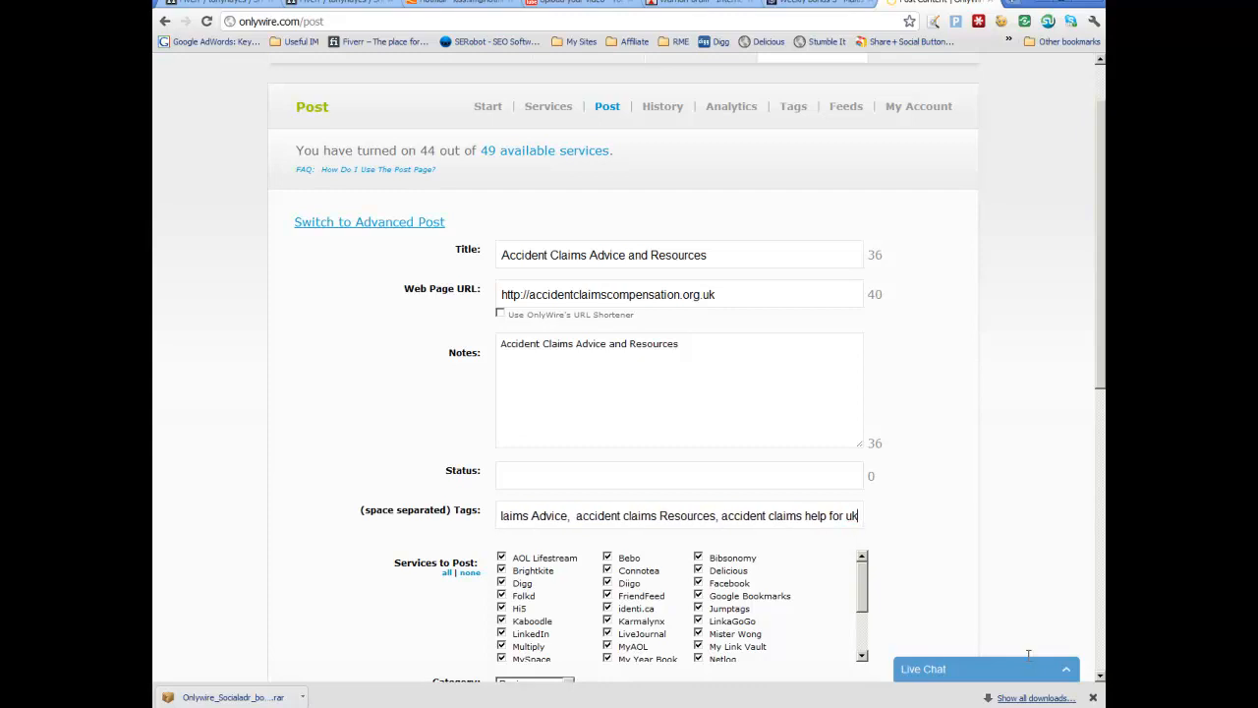
Step: Set the category to Business and submit the post to all selected services
scroll(1028, 655, down, 2)
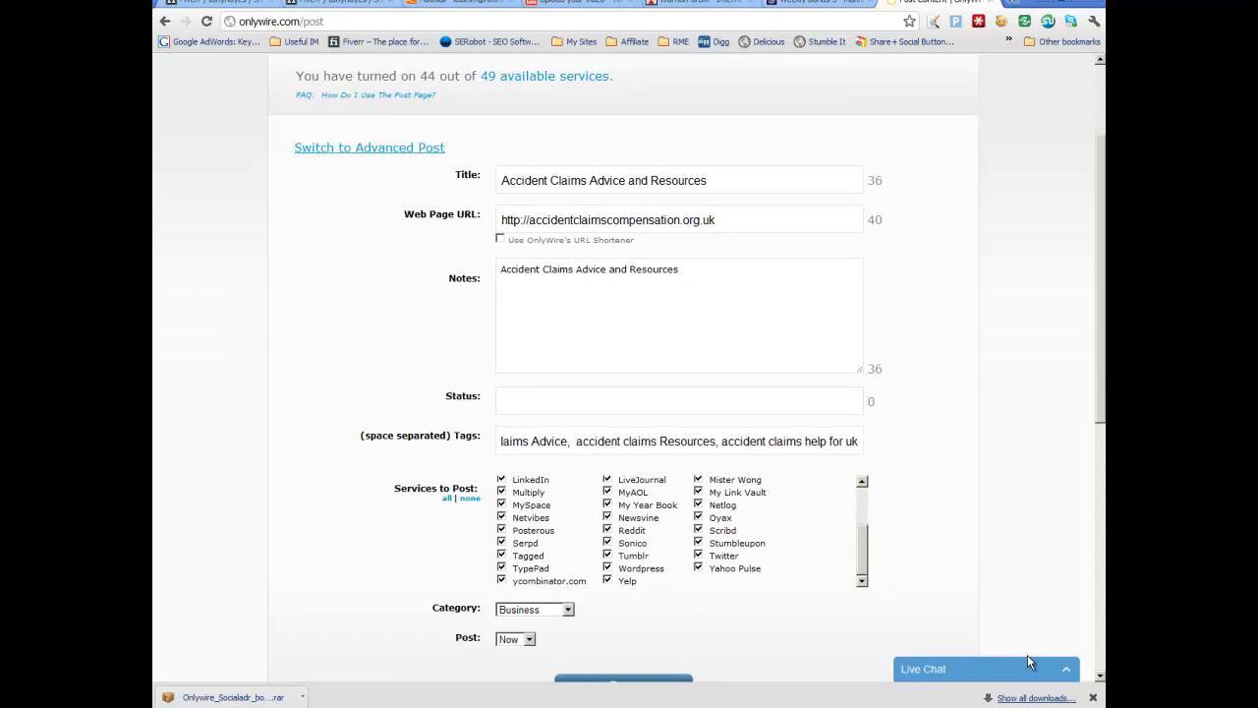
click(568, 609)
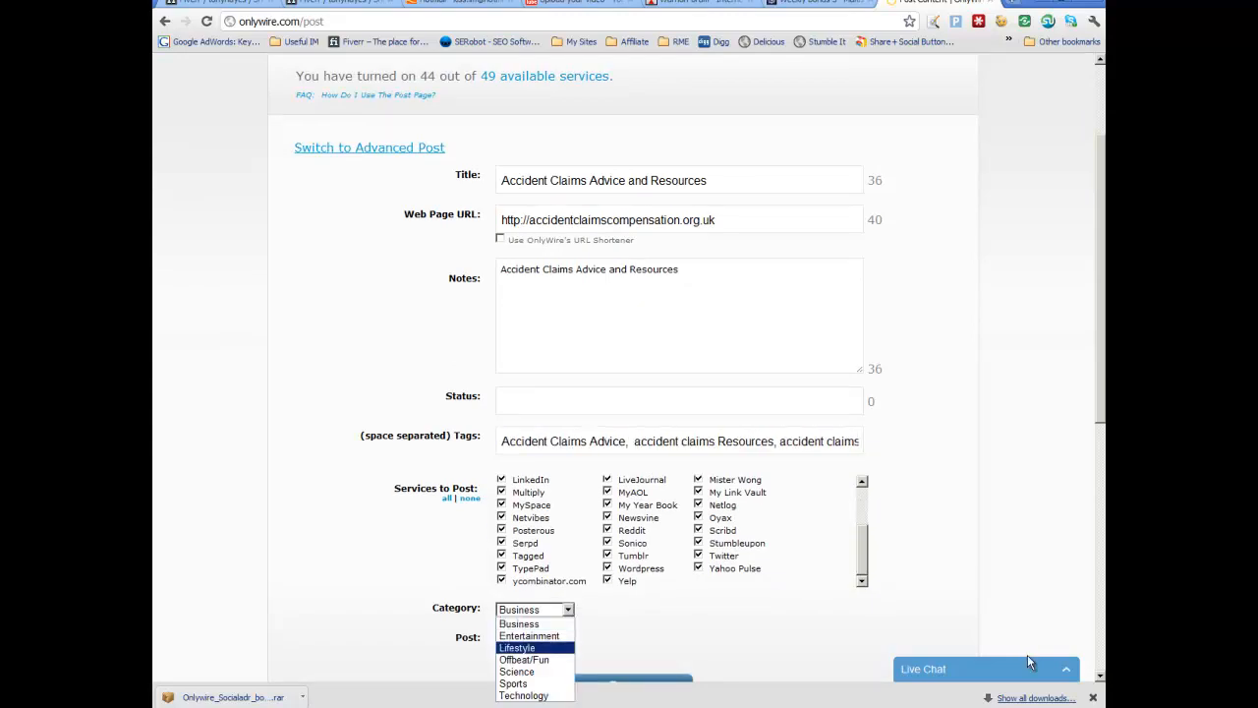
click(521, 624)
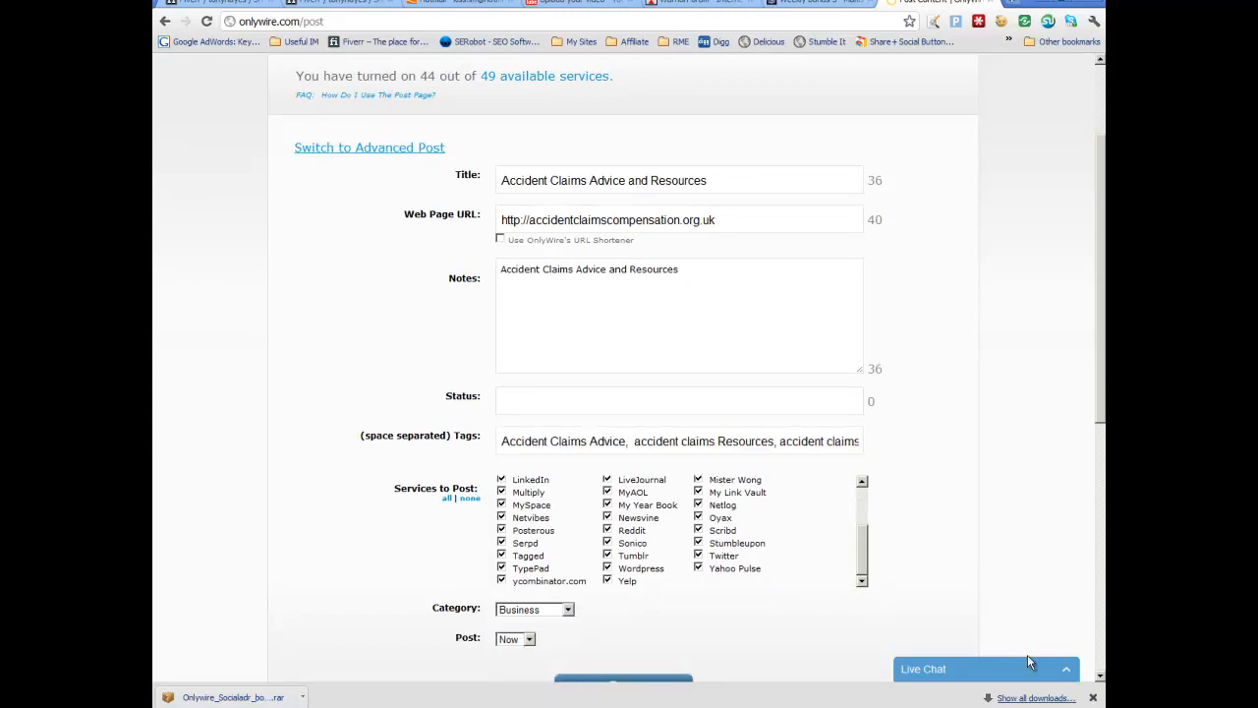
scroll(624, 394, down, 3)
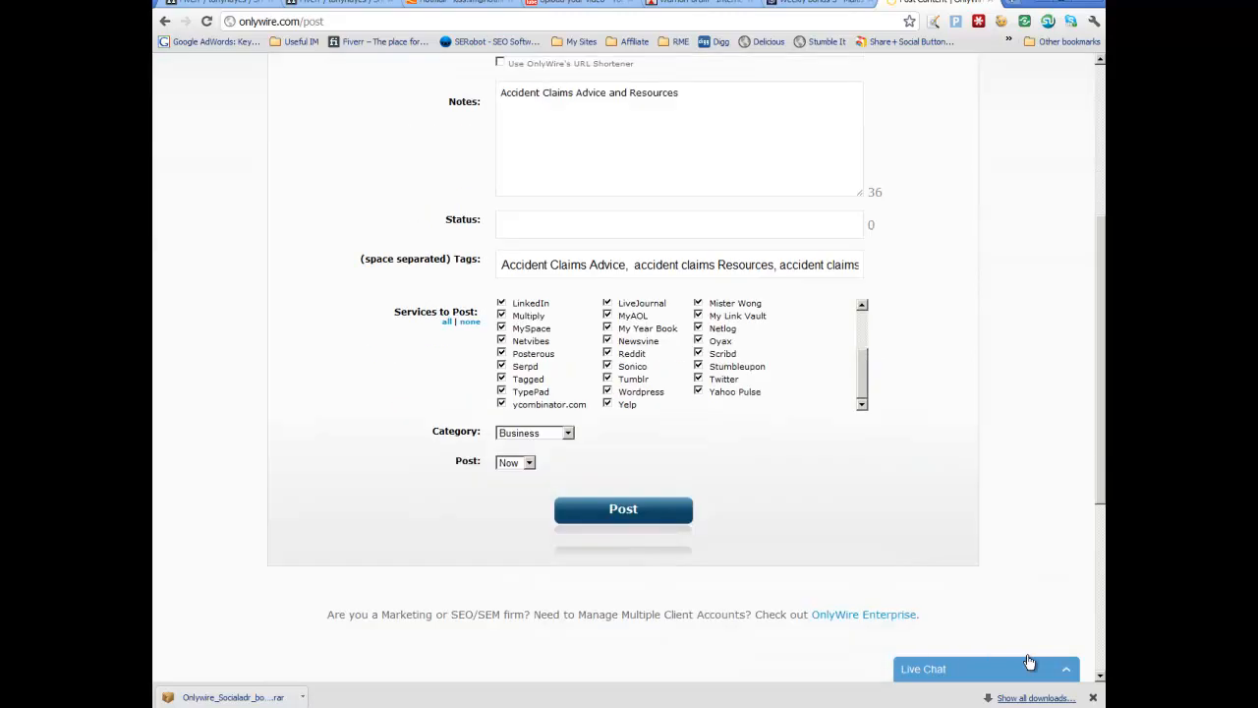
click(624, 508)
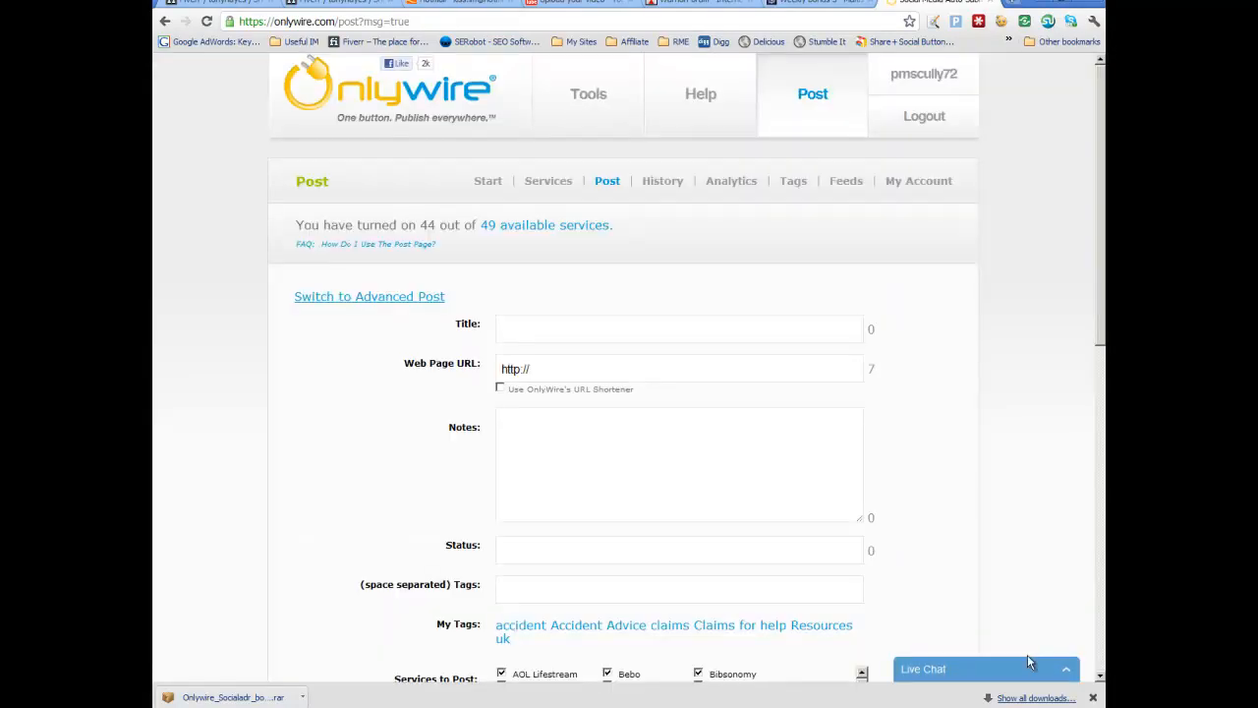
scroll(1030, 663, down, 6)
scroll(1029, 663, up, 6)
scroll(1029, 662, down, 3)
scroll(1029, 663, up, 3)
Step: Write a seller review reading "Great job, 44 working accounts and nicely done with the spreadsheet."
key(ctrl+2)
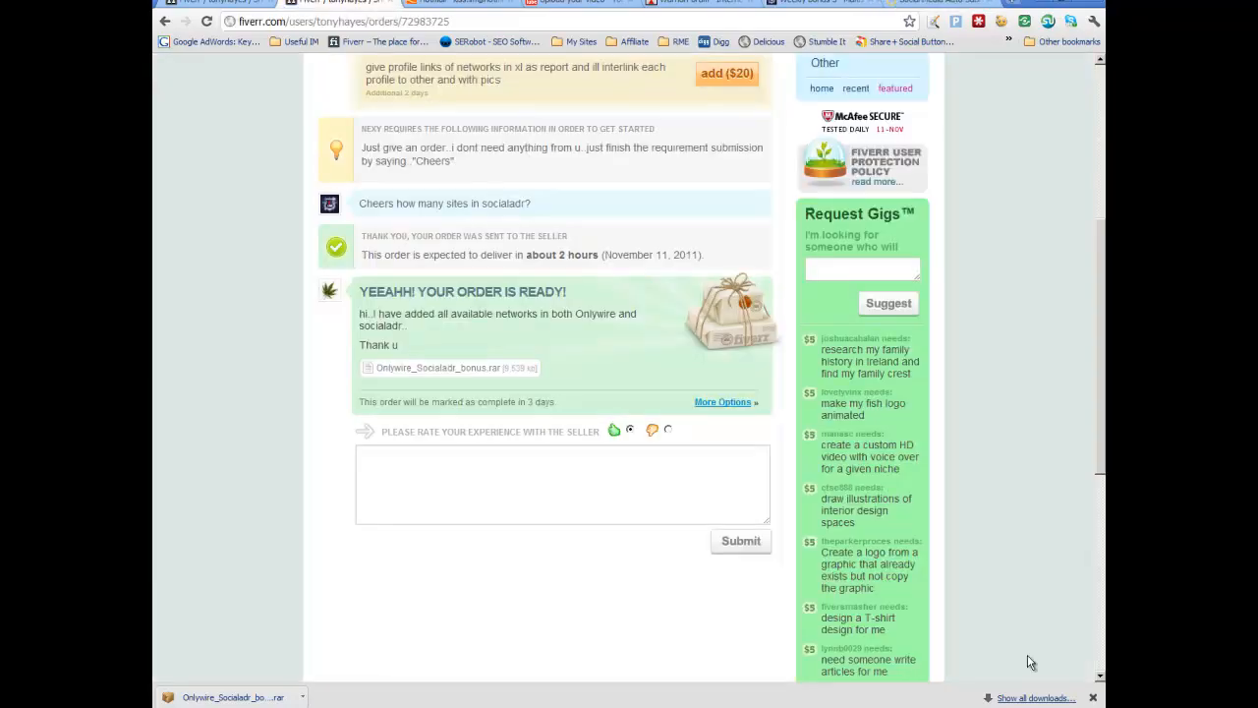
text(Great job, 44 work)
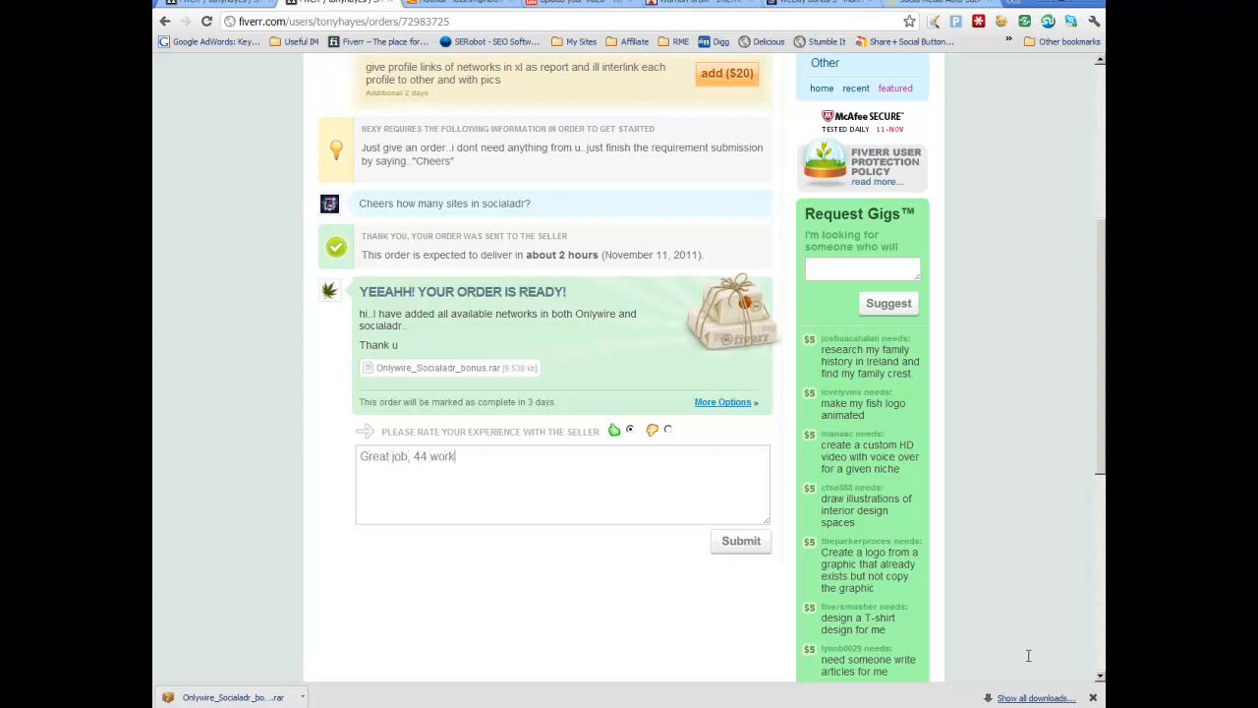
text(ing accounts and nicely )
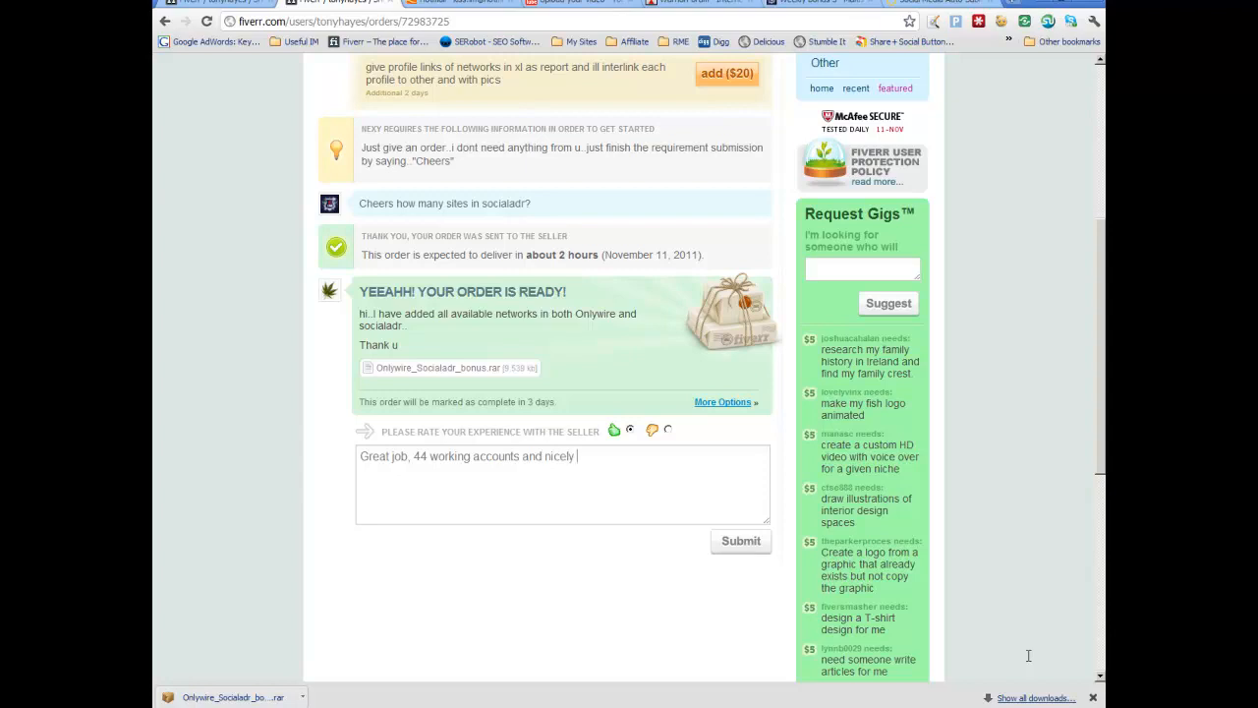
text(done with the spreadsheet)
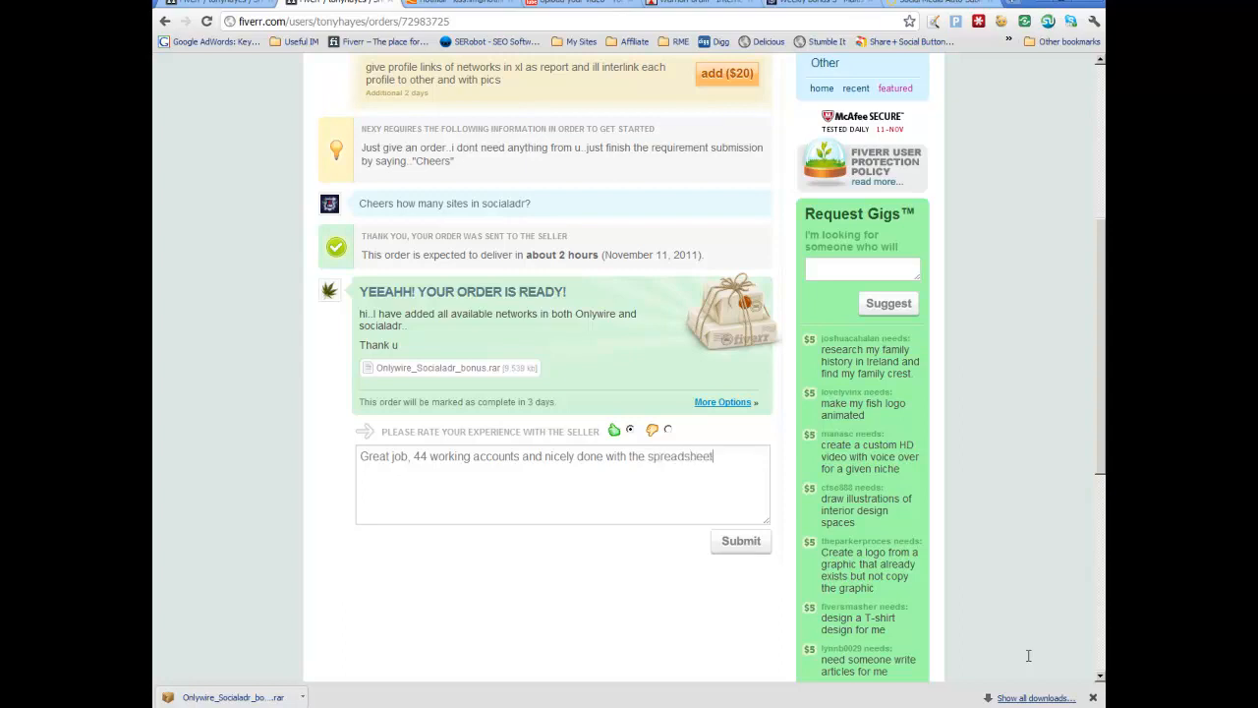
Step: Select and copy the whole review text
key(ctrl+shift+Left)
key(ctrl+shift+Left)
key(ctrl+shift+Left)
key(ctrl+shift+Left)
key(ctrl+shift+Left)
key(ctrl+shift+Left)
key(ctrl+shift+Left)
key(ctrl+shift+Left)
key(ctrl+shift+Left)
key(ctrl+shift+Left)
key(ctrl+shift+Left)
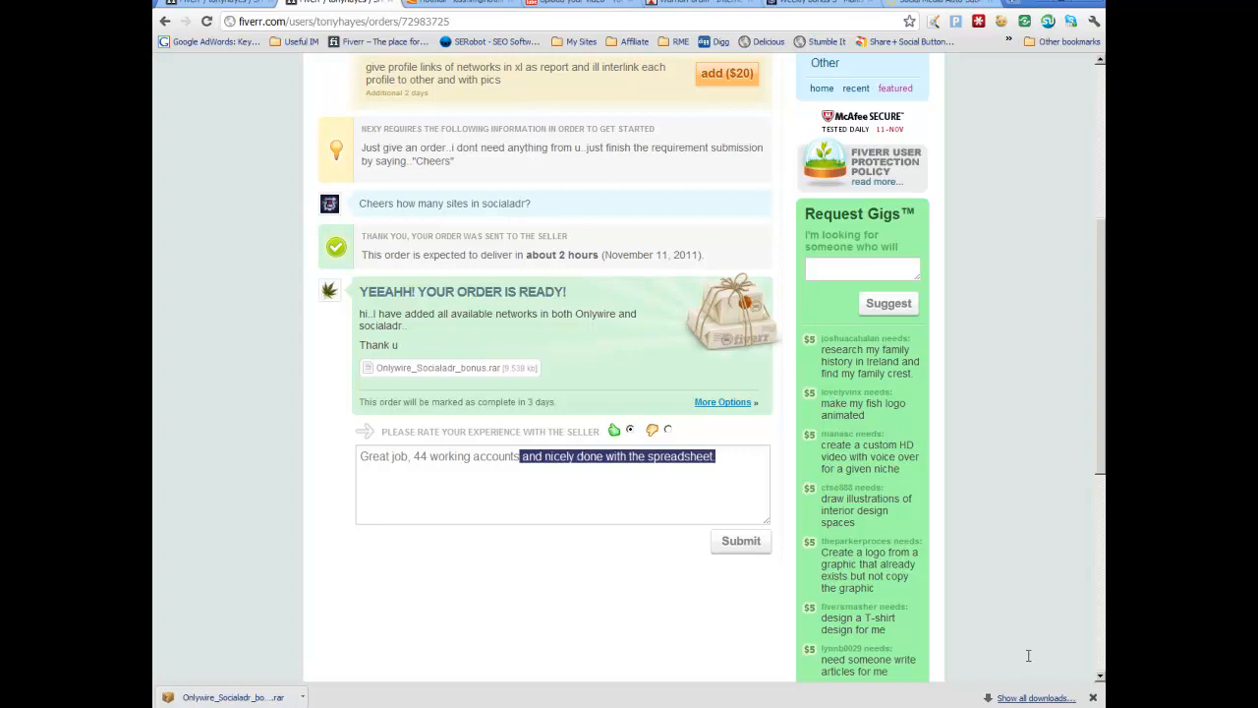
key(Menu)
key(Down)
key(Down)
key(Down)
key(Return)
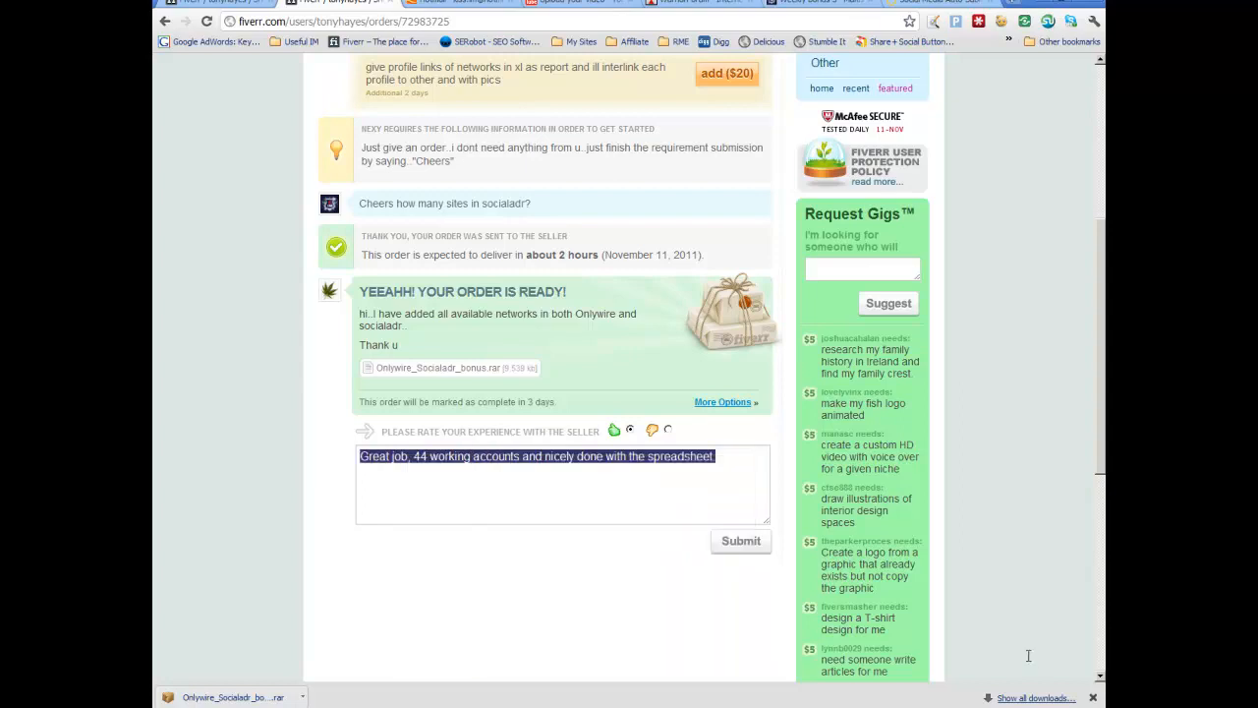
Step: Submit the review for the order
key(Tab)
scroll(1030, 663, up, 4)
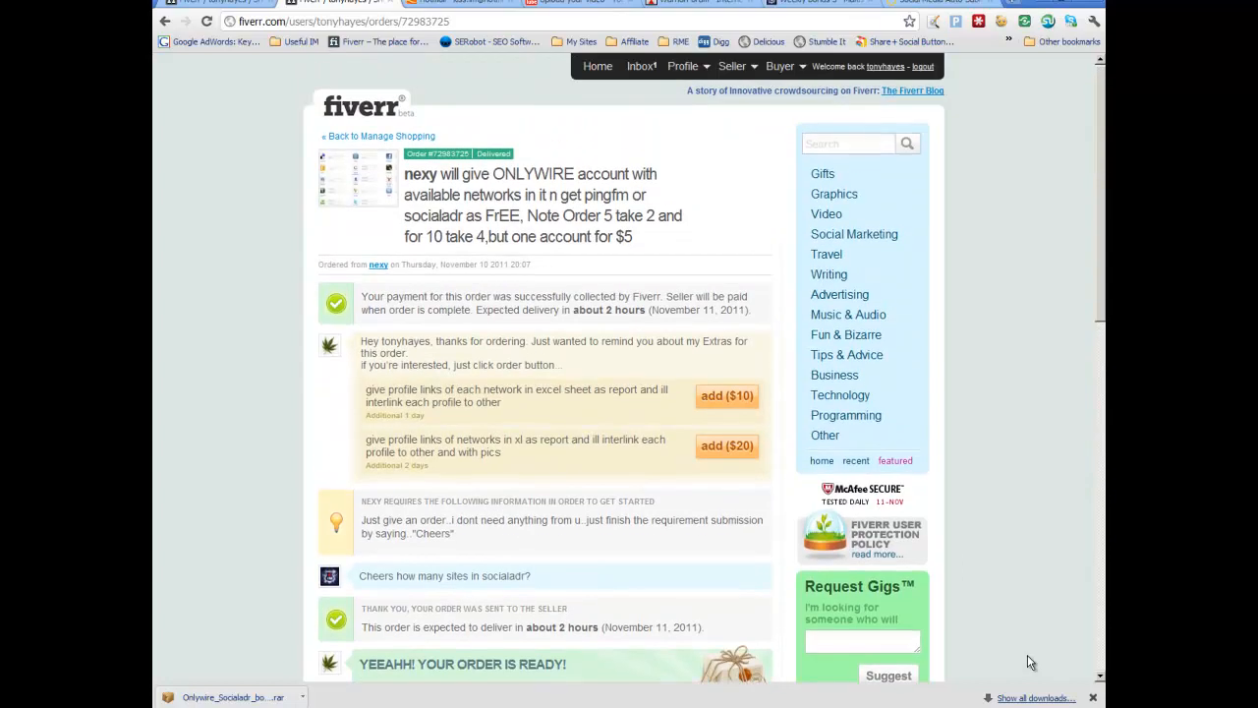
scroll(1029, 663, down, 1)
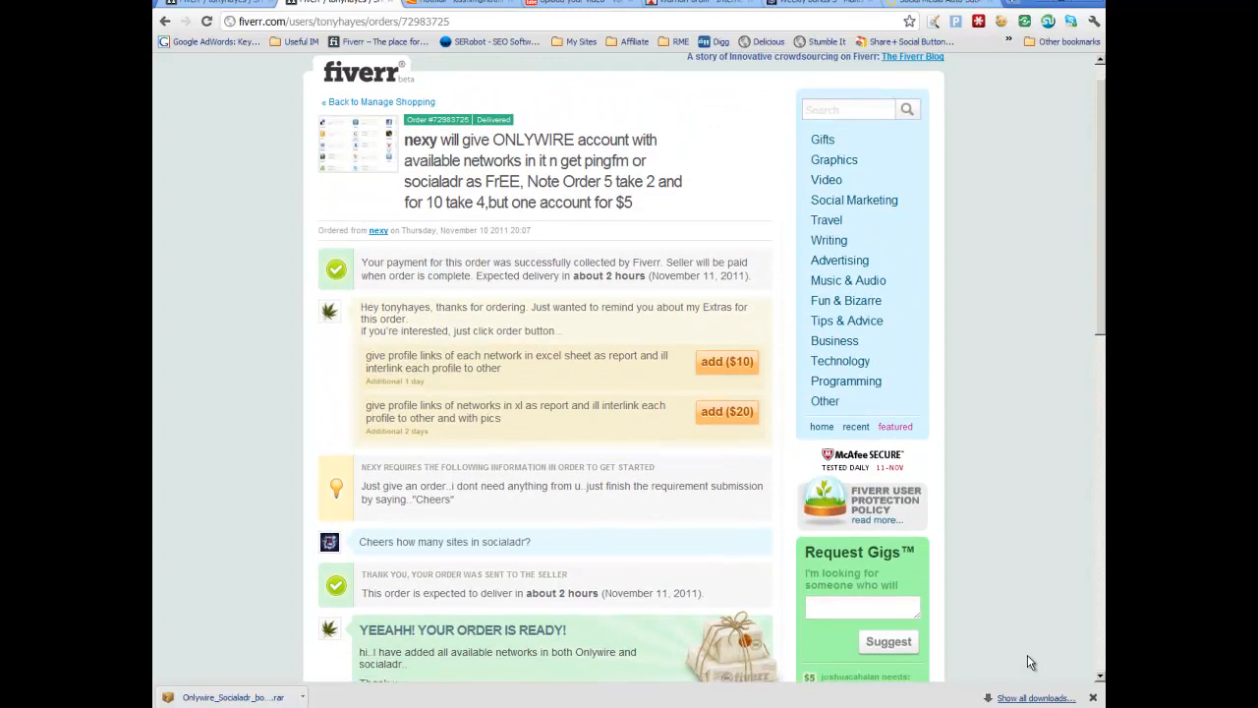
scroll(1030, 662, down, 2)
scroll(1029, 663, down, 3)
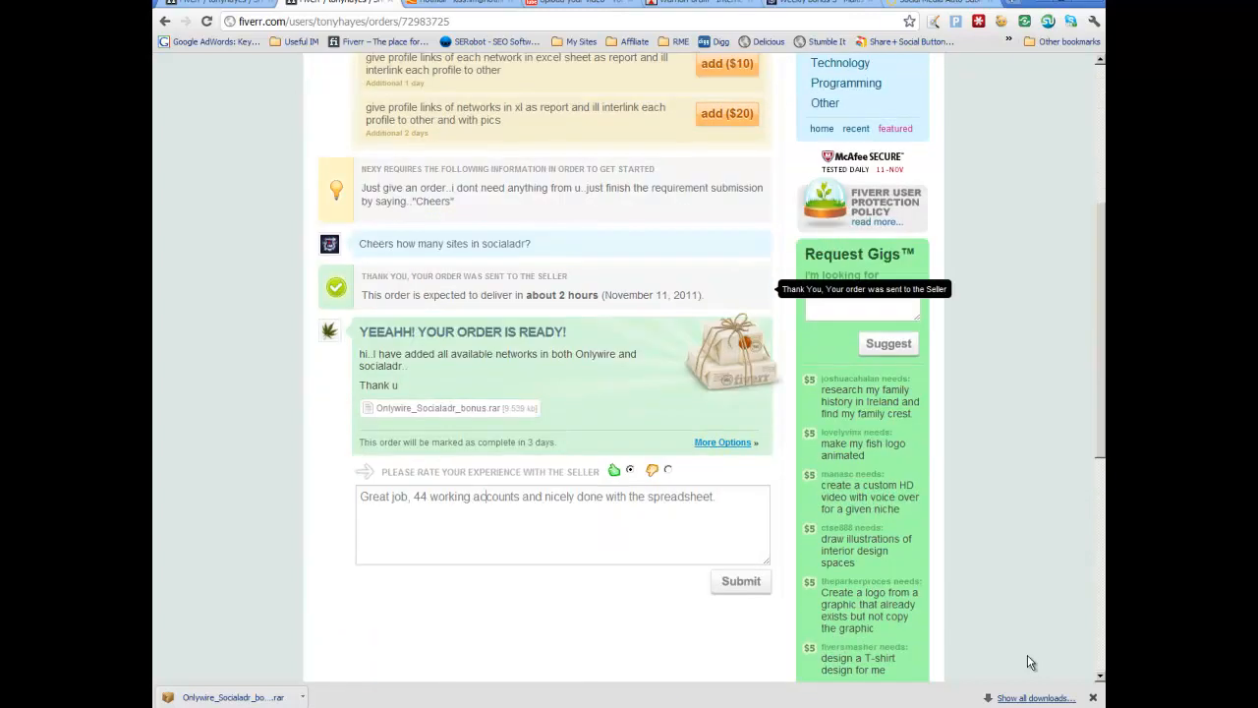
key(Tab)
key(Return)
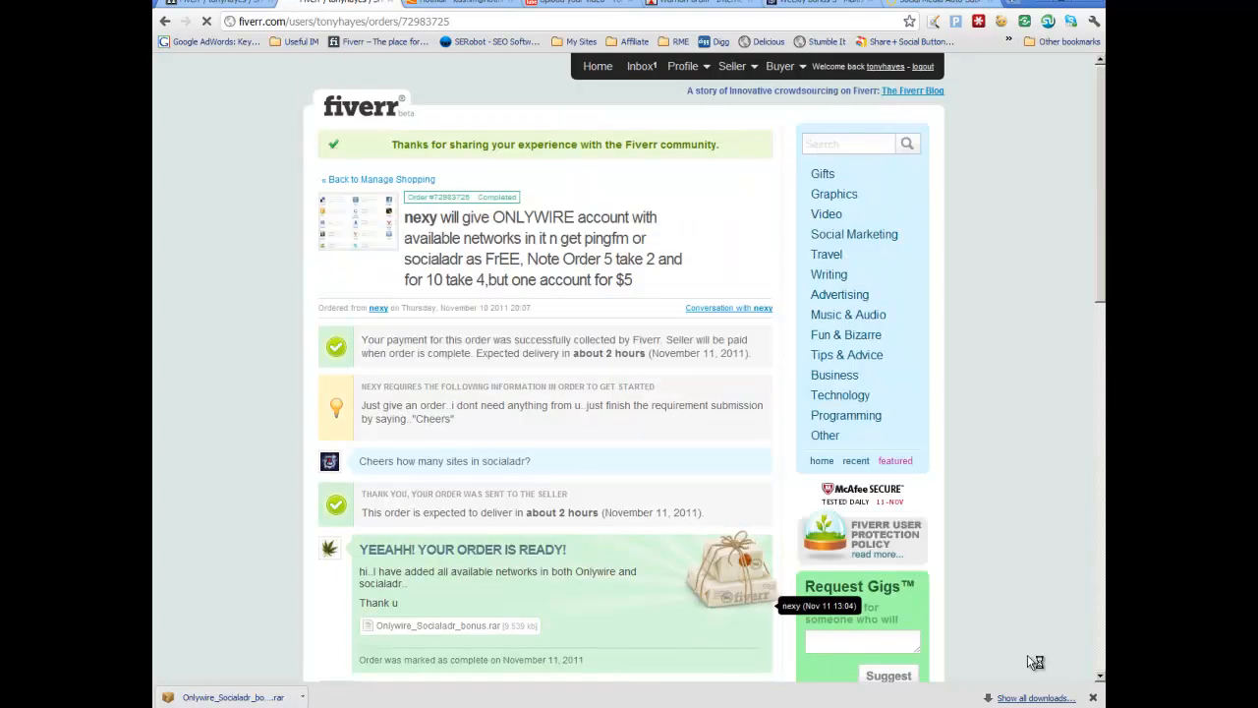
scroll(1032, 662, down, 3)
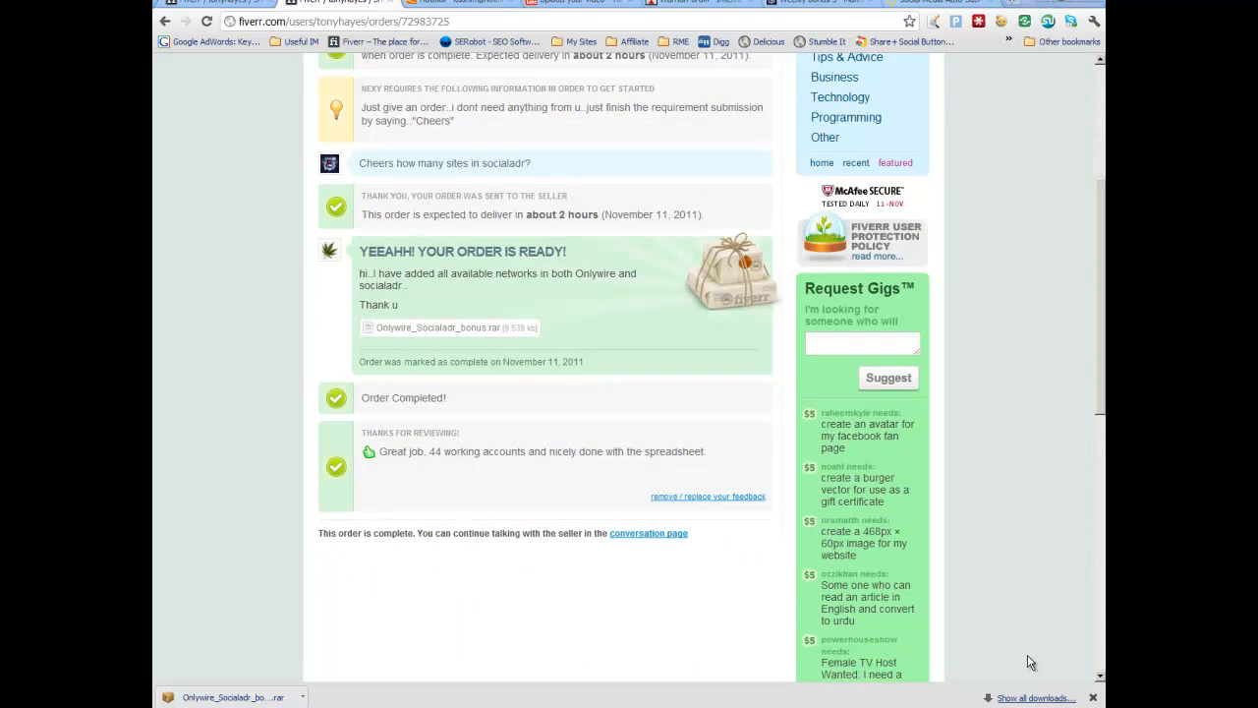
Step: Paste the review into the Onlywire Accounts Gig's Completed & Give Feedback cell in the spreadsheet
key(alt+Tab)
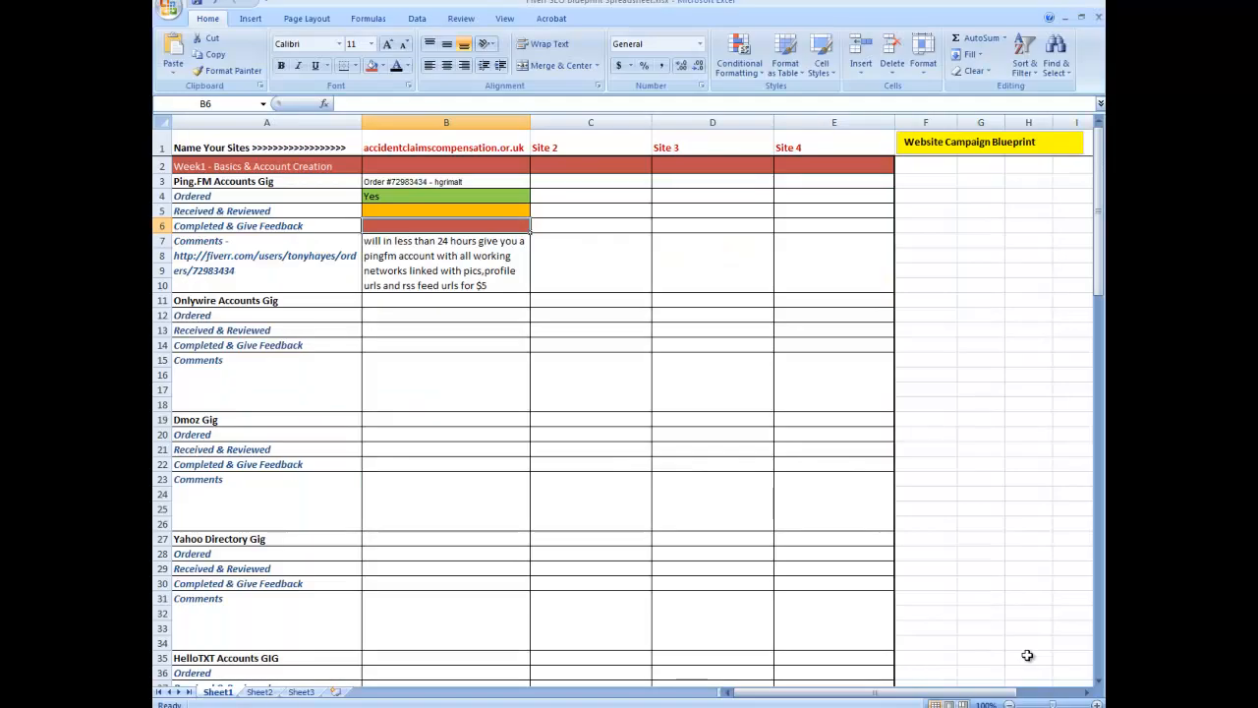
key(Down)
key(Down)
key(Down)
key(Down)
key(Down)
key(ctrl+v)
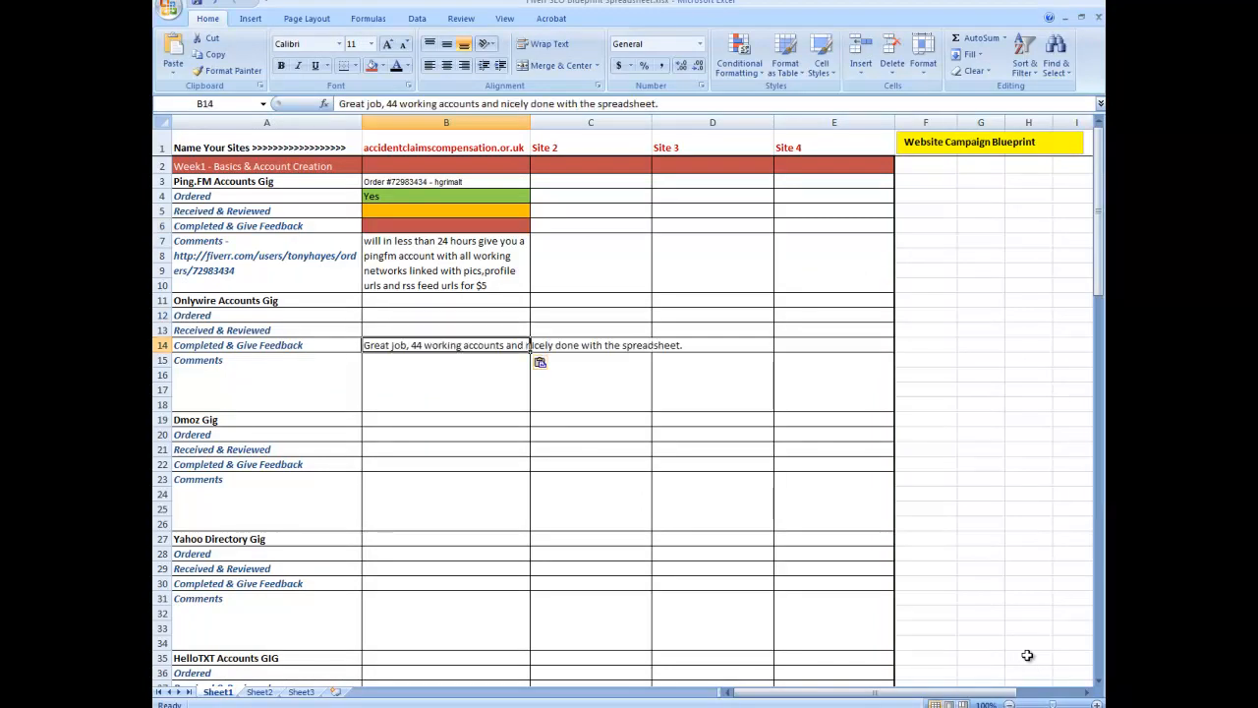
key(F2)
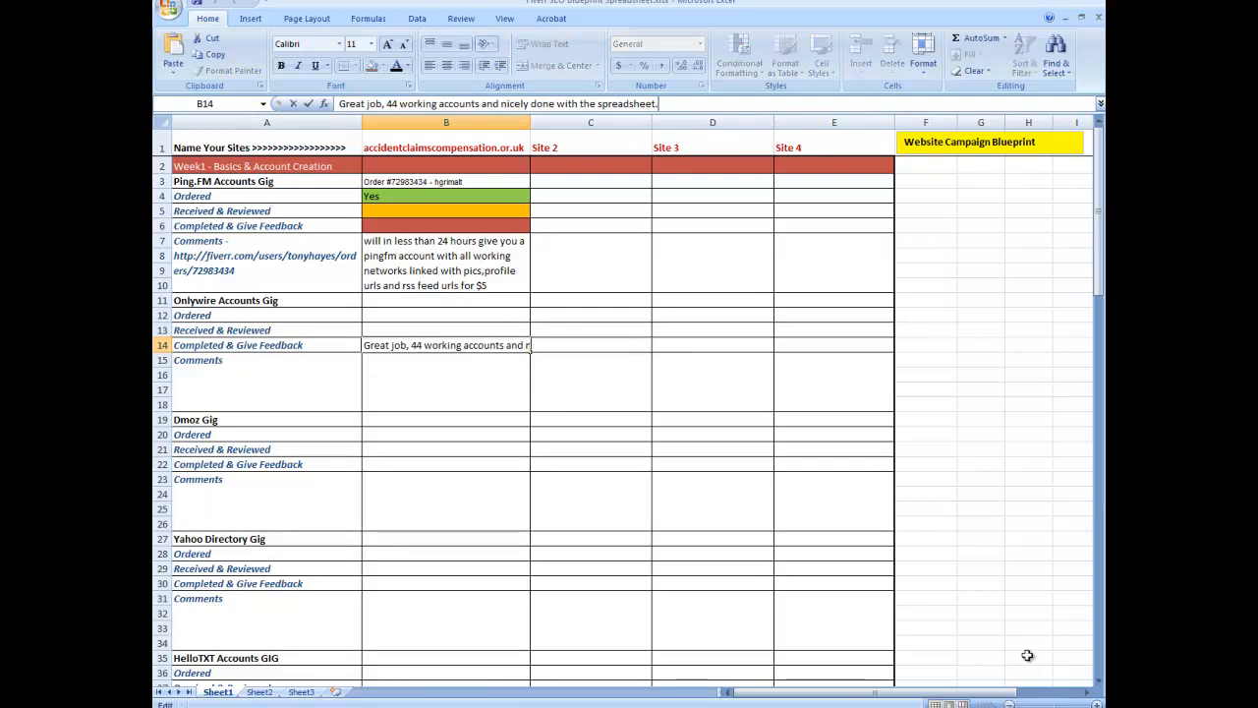
key(Escape)
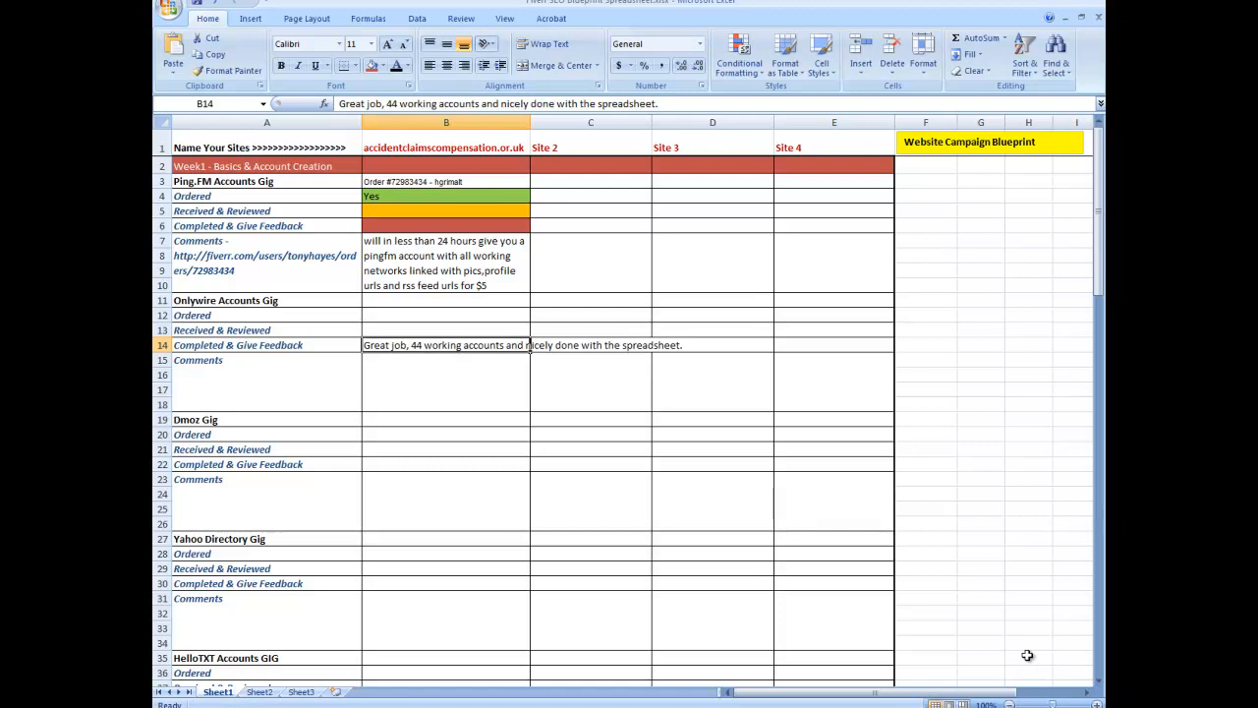
click(835, 382)
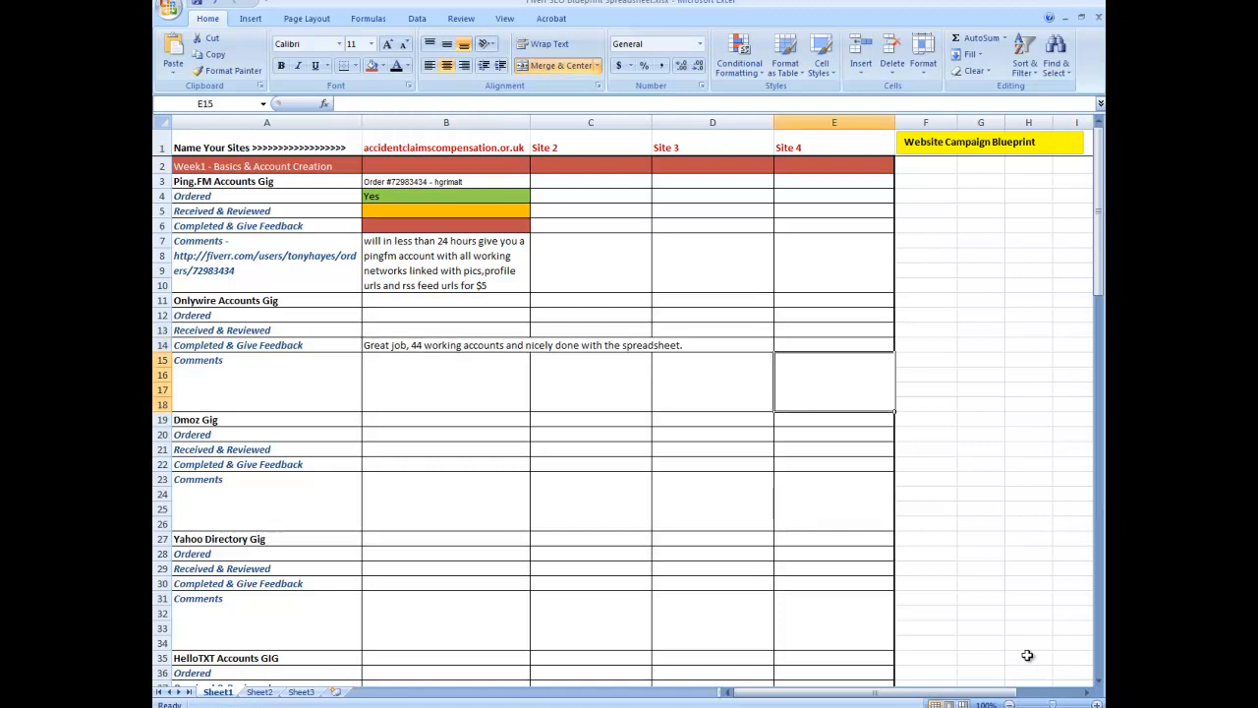
key(Left)
key(Left)
key(Up)
key(Up)
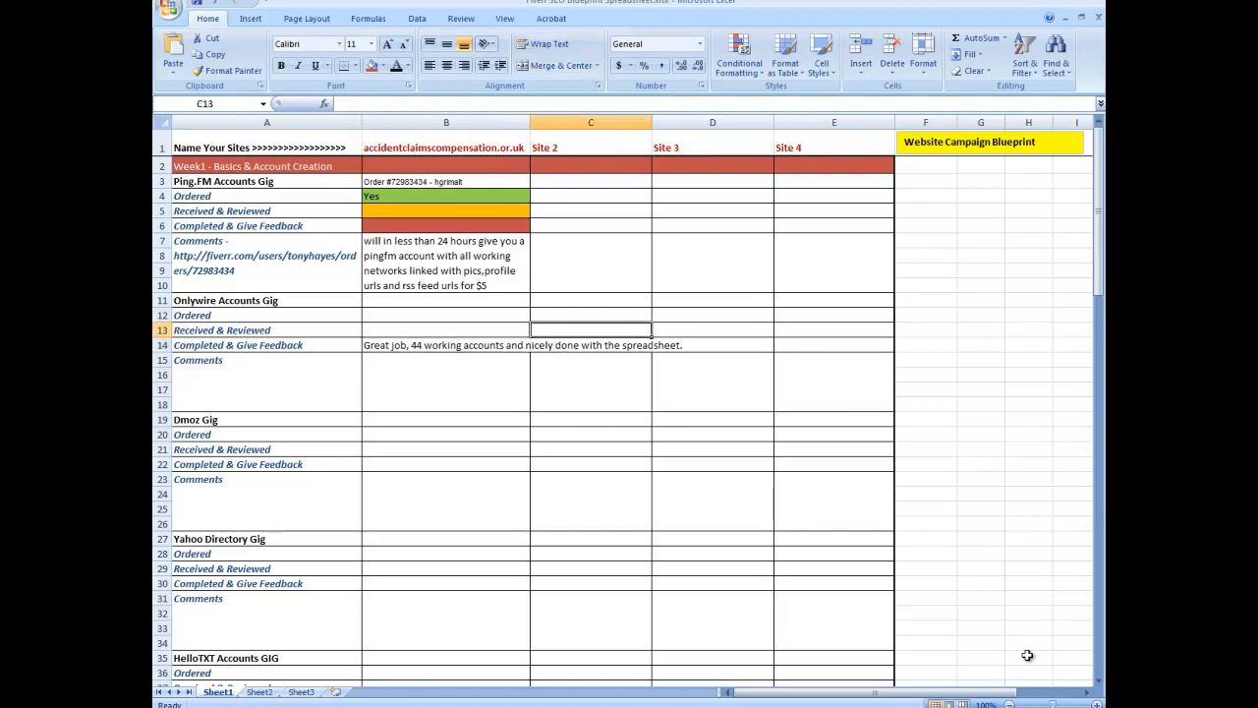
key(Down)
key(Left)
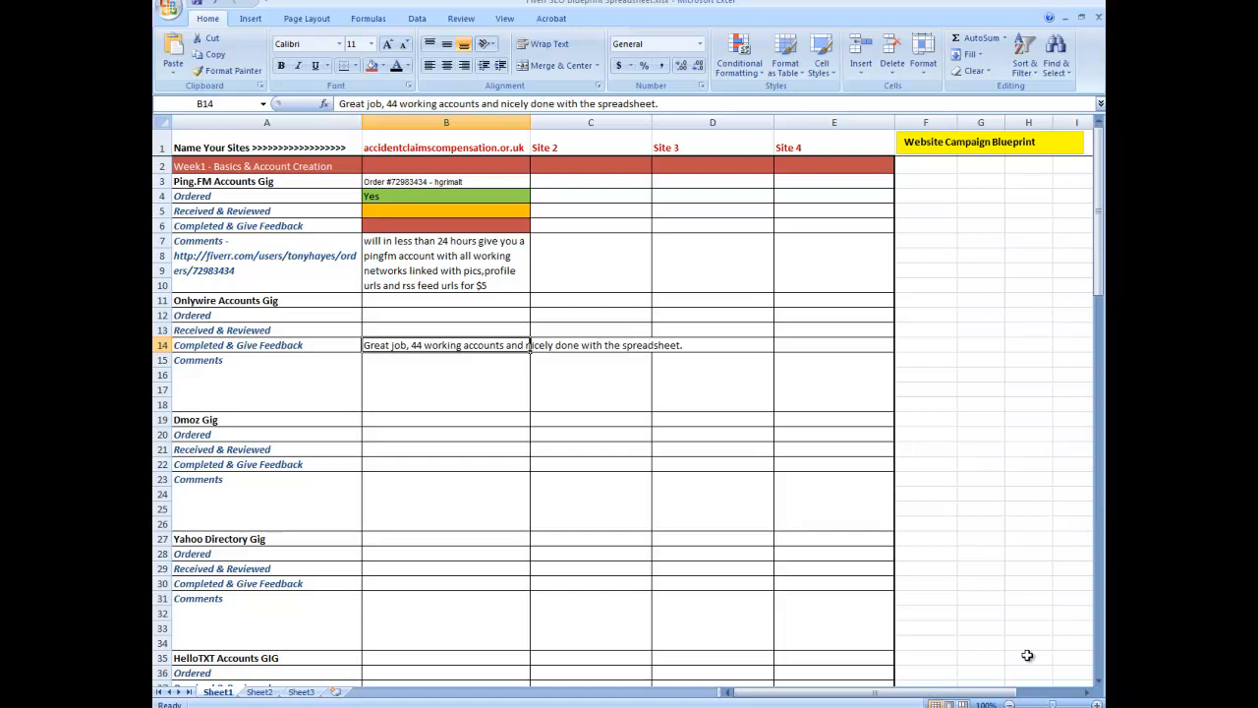
key(Home)
key(shift+space)
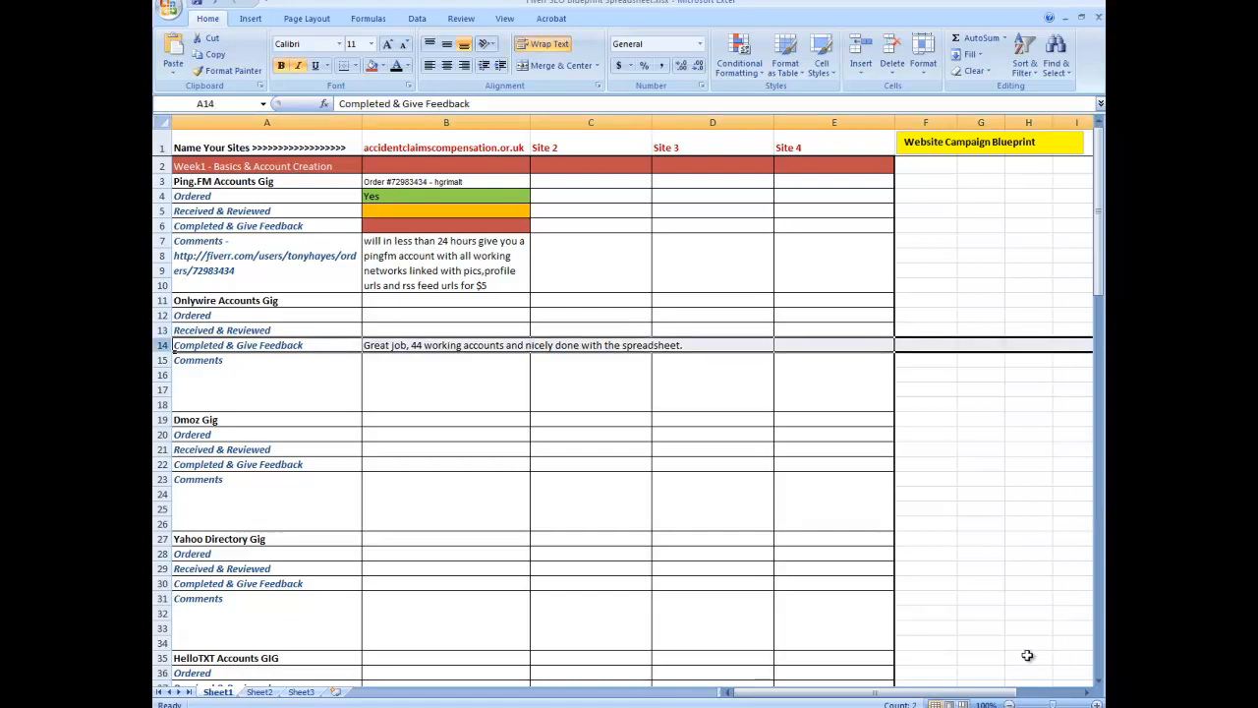
key(Right)
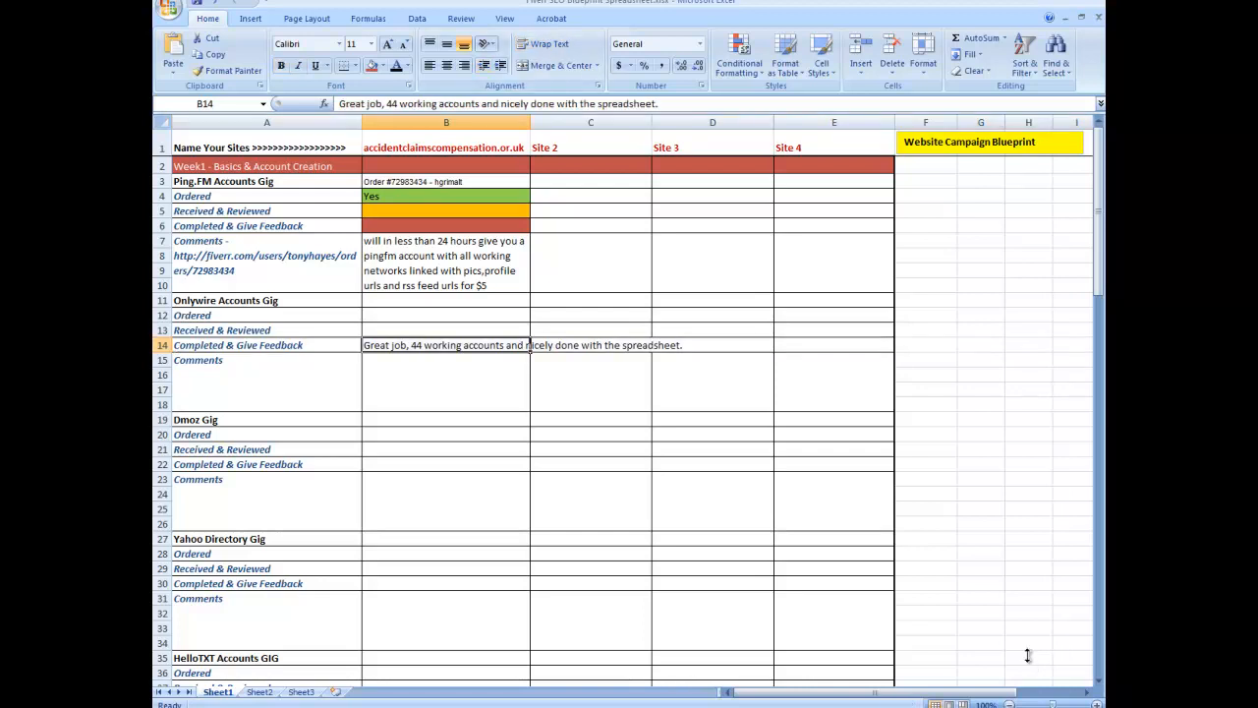
Step: Replace the Onlywire Accounts Gig feedback cell's text with "Good job 44 accts."
key(F2)
key(shift+Left)
key(shift+Left)
key(shift+Left)
key(shift+Left)
key(shift+Left)
key(shift+Left)
key(shift+Left)
key(shift+Left)
key(shift+Left)
key(shift+Left)
key(shift+Left)
key(shift+Left)
key(shift+Left)
key(shift+Left)
key(shift+Left)
key(shift+Left)
key(shift+Left)
key(shift+Left)
key(shift+Left)
key(shift+Left)
key(shift+Left)
key(shift+Left)
key(shift+Left)
key(shift+Left)
key(shift+Left)
key(shift+Left)
key(shift+Left)
key(shift+Left)
key(shift+Left)
key(shift+Left)
key(shift+Left)
key(shift+Left)
key(shift+Left)
key(shift+Left)
key(shift+Left)
key(shift+Left)
key(shift+Left)
key(shift+Left)
key(shift+Left)
key(shift+Left)
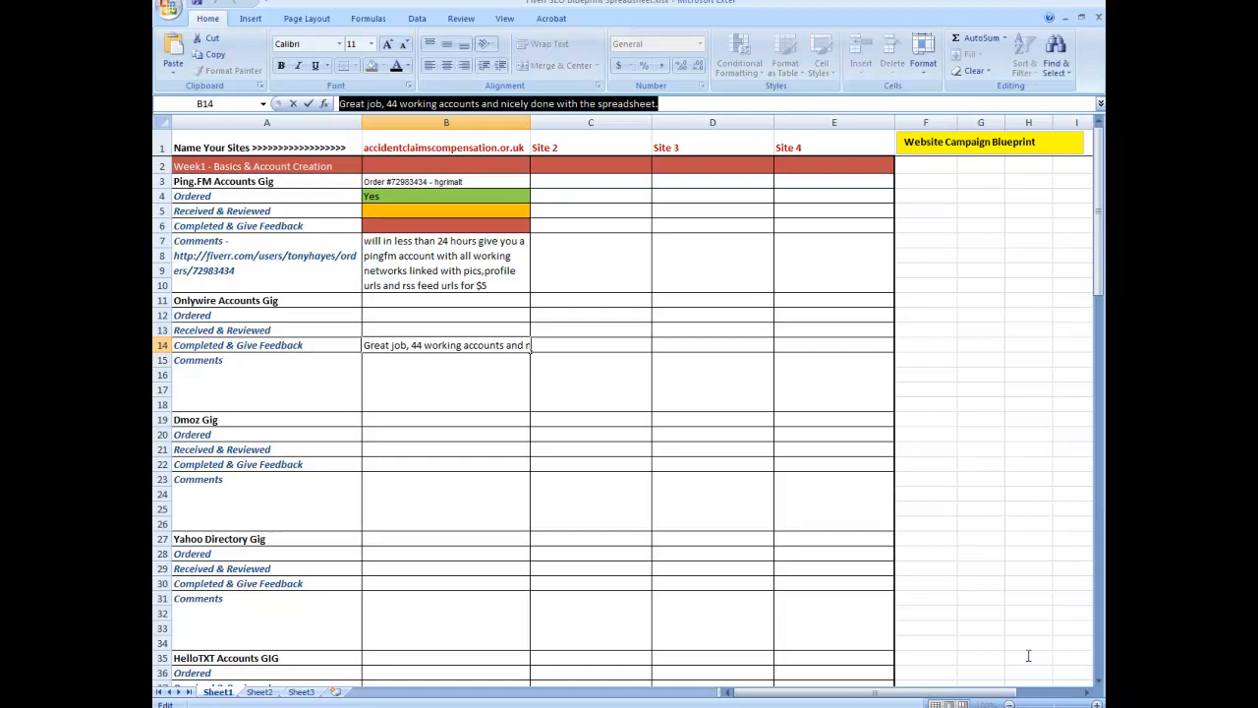
key(BackSpace)
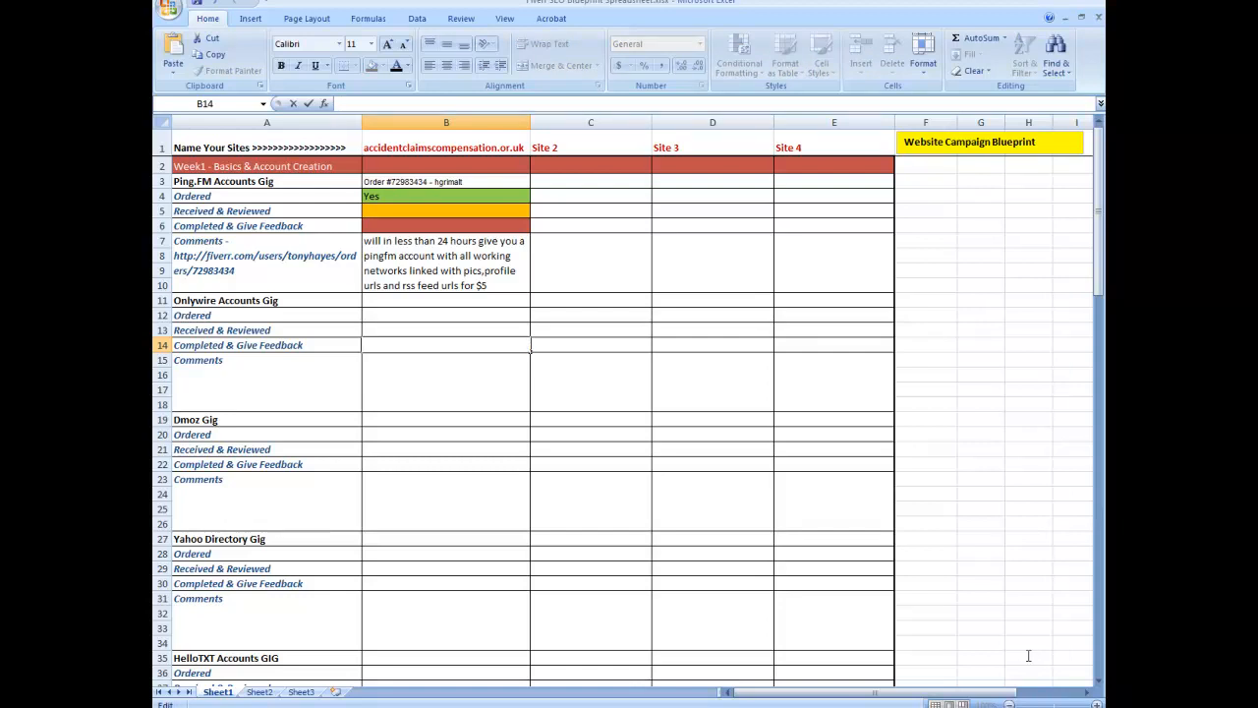
text(Good job 44 accts)
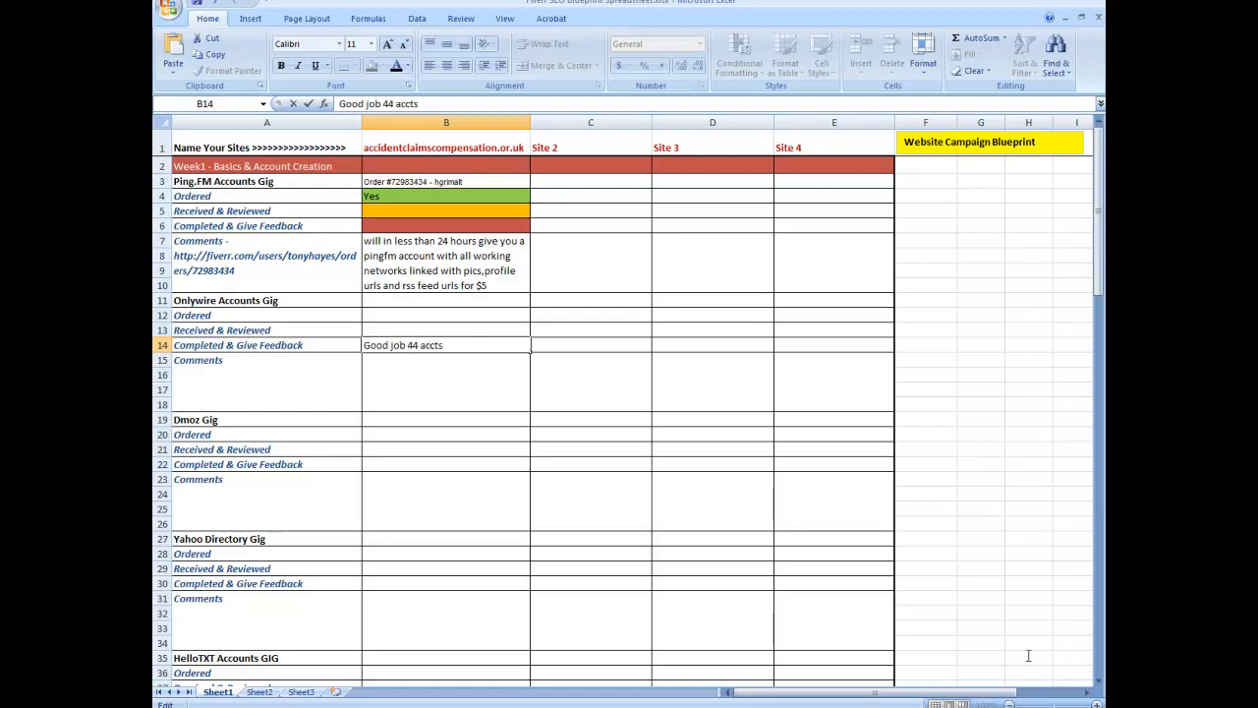
text(.)
Step: Copy the order number from the Fiverr order page
key(alt+Tab)
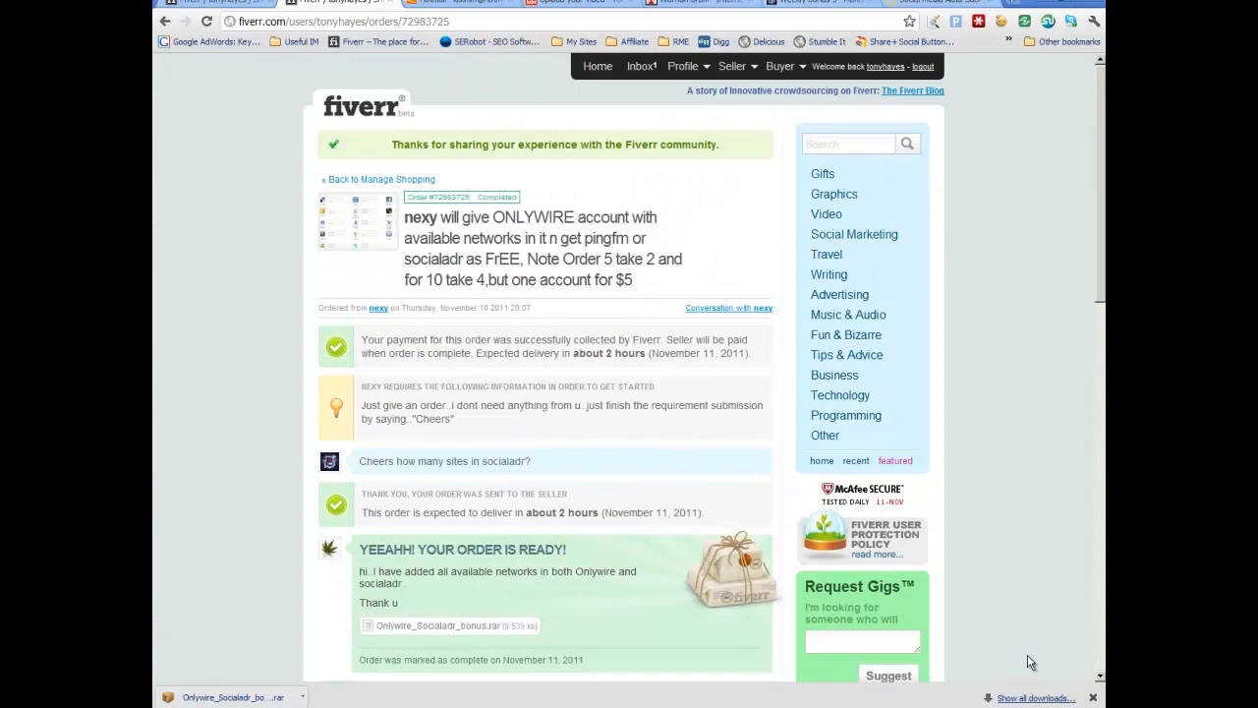
drag(470, 197, 407, 197)
right_click(434, 195)
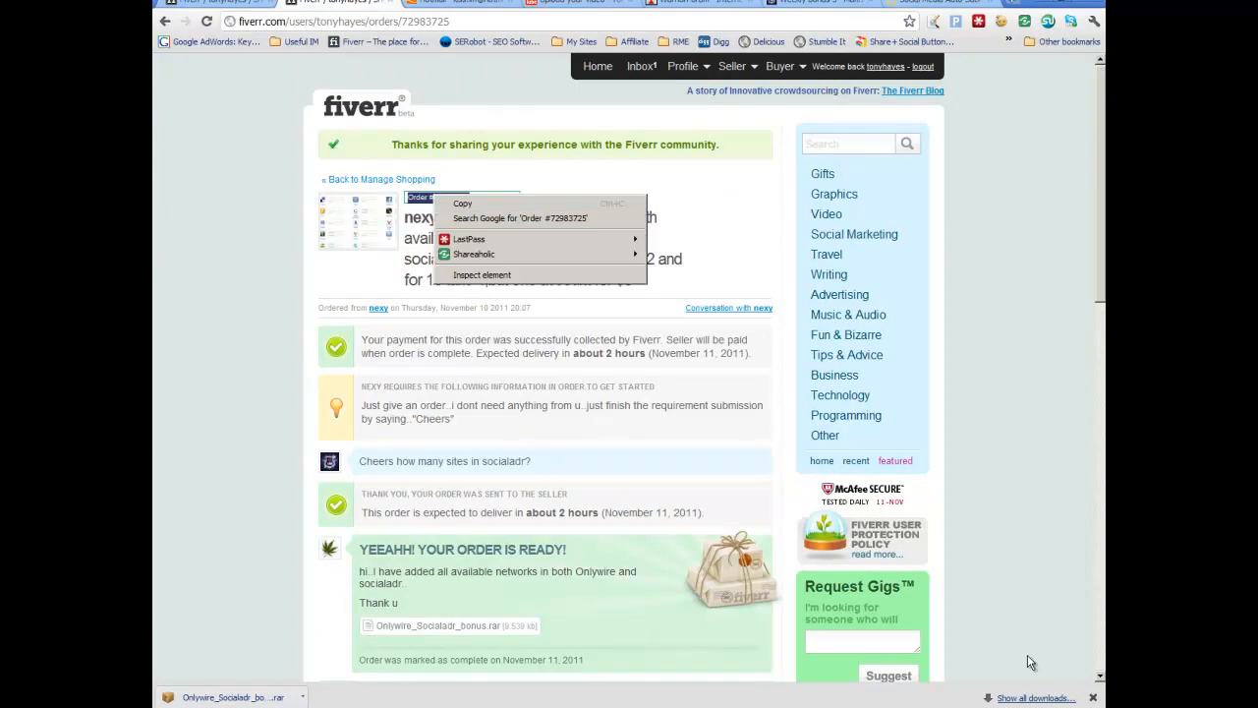
click(463, 204)
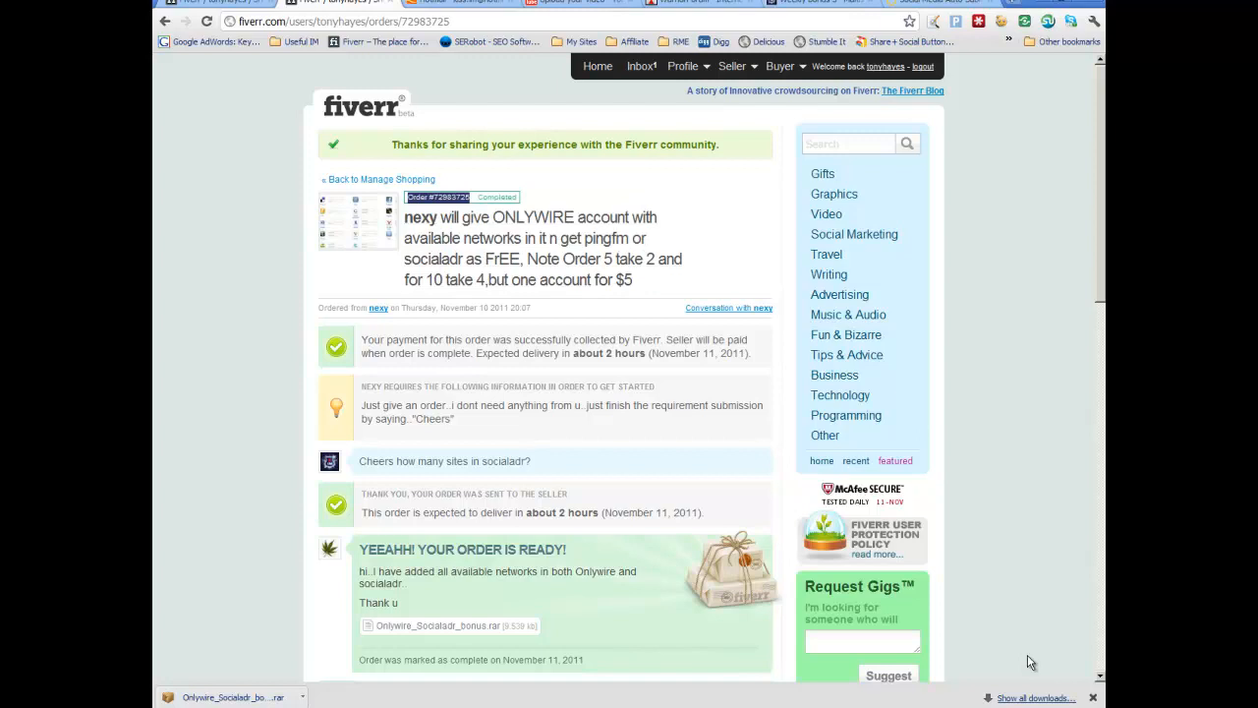
Step: Paste the order number into the Onlywire Accounts Gig row and append the seller's username after a dash
key(alt+Tab)
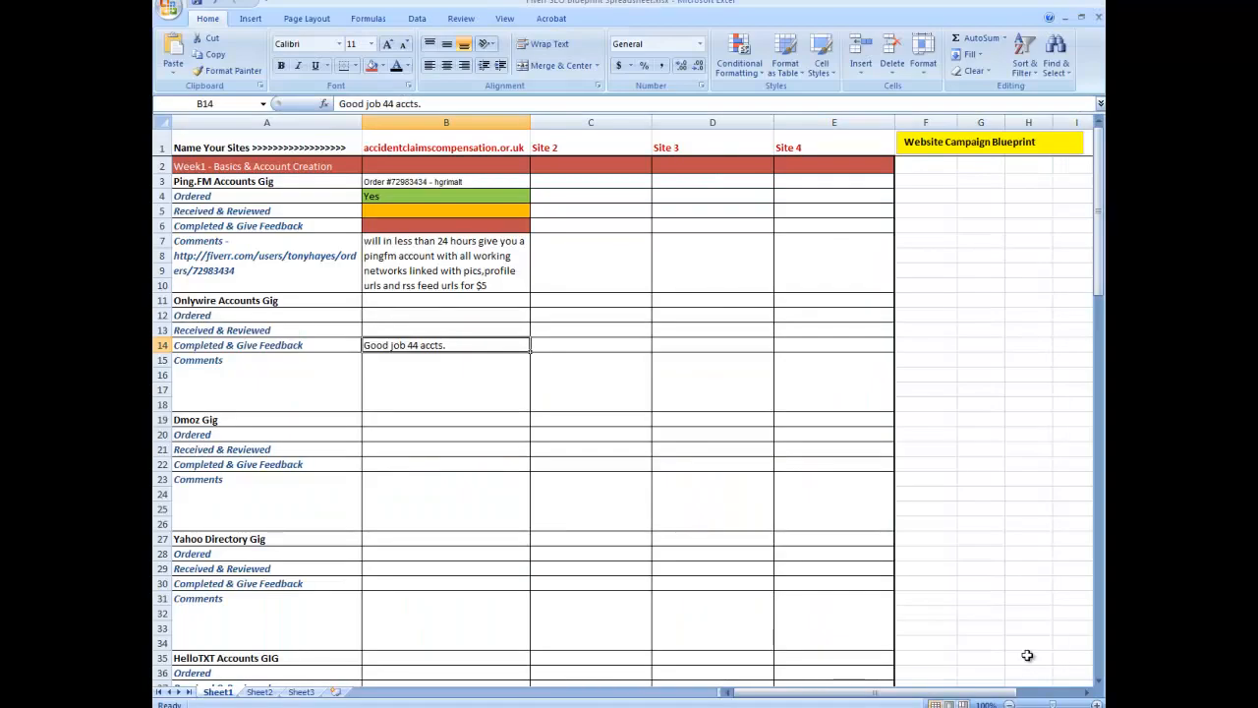
key(Up)
key(Up)
key(Up)
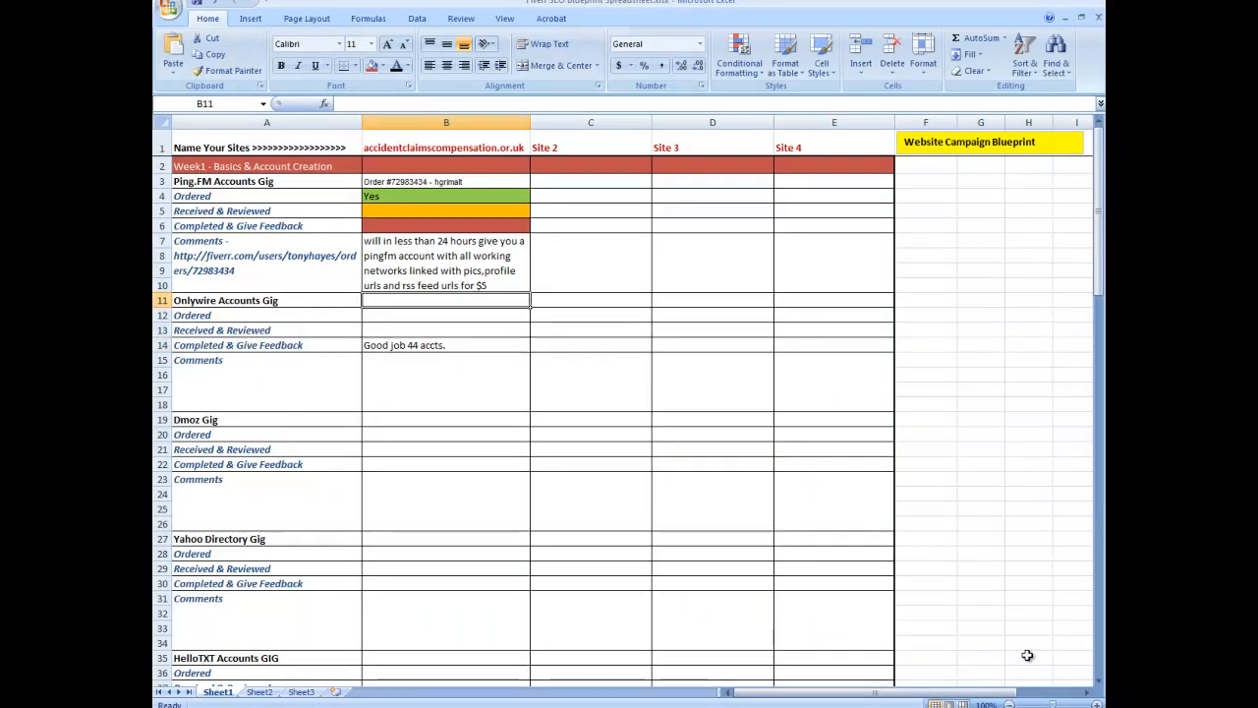
click(376, 103)
right_click(376, 104)
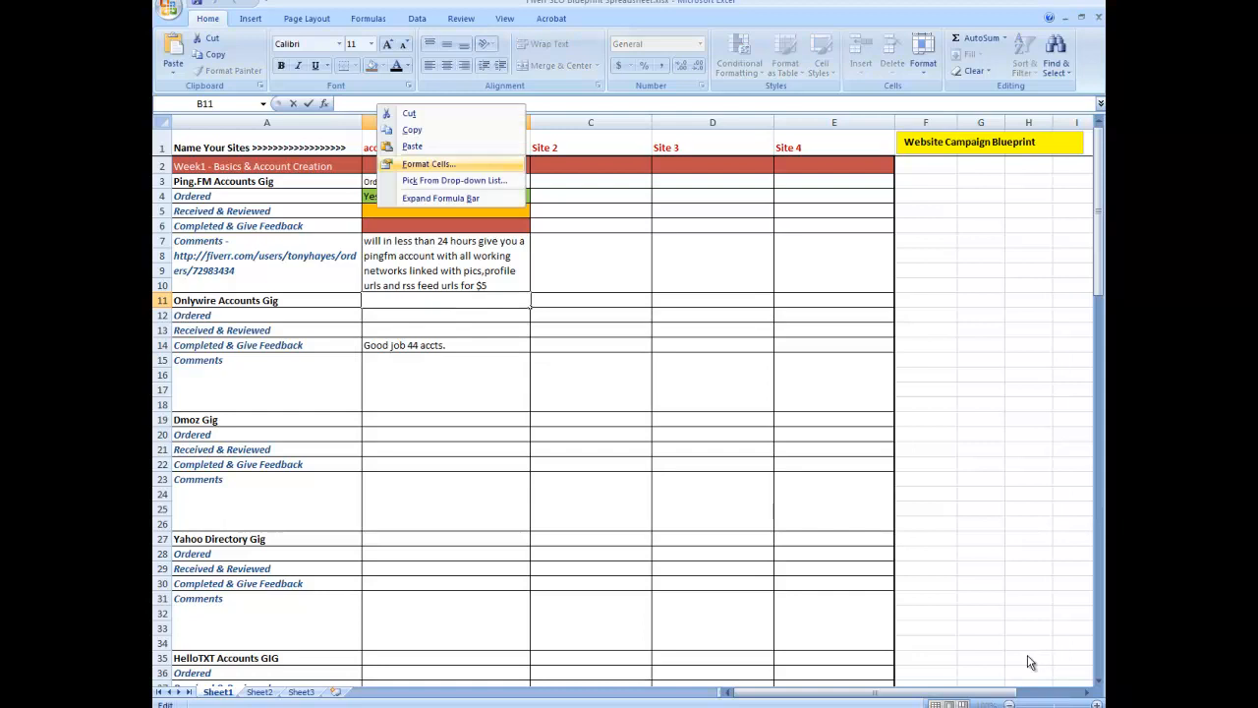
key(Return)
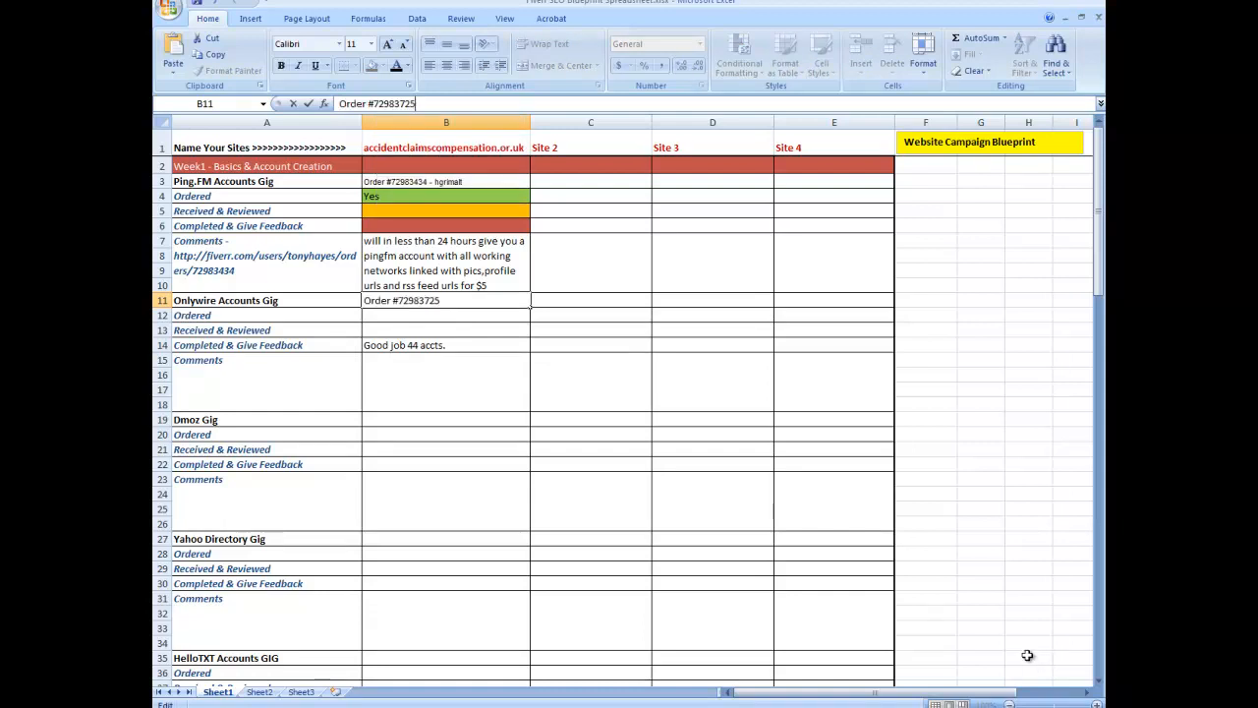
key(shift+Home)
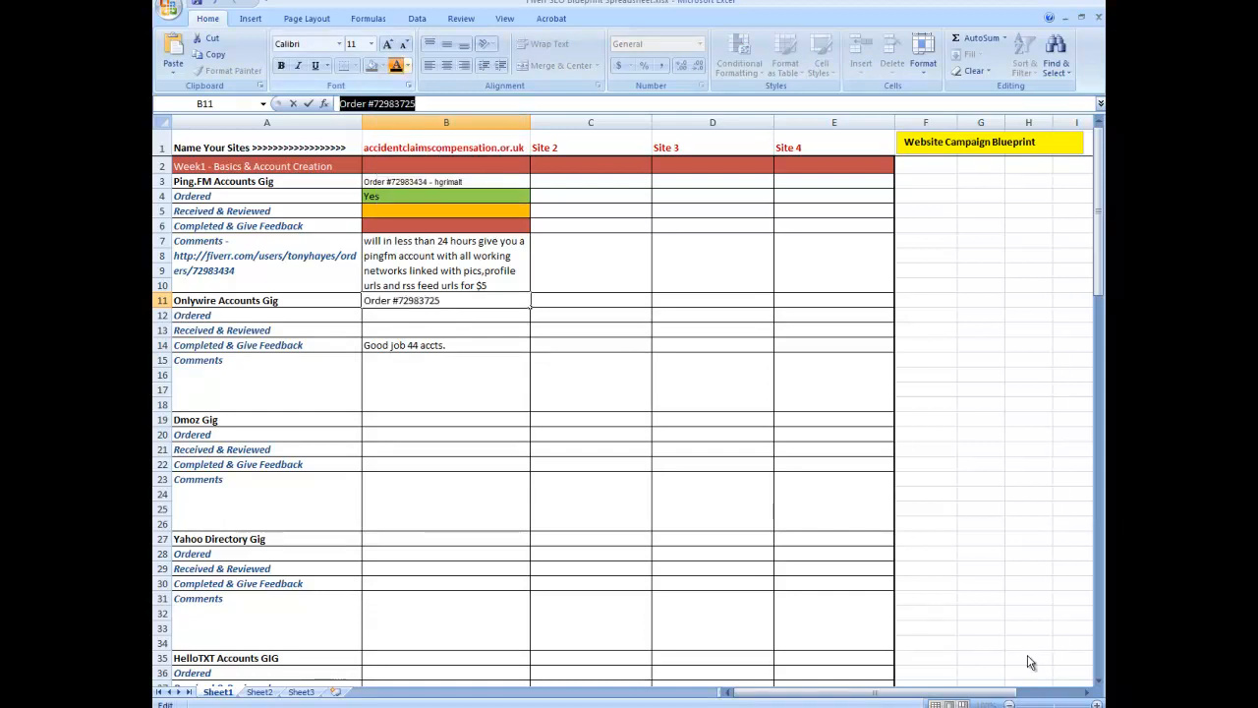
key(End)
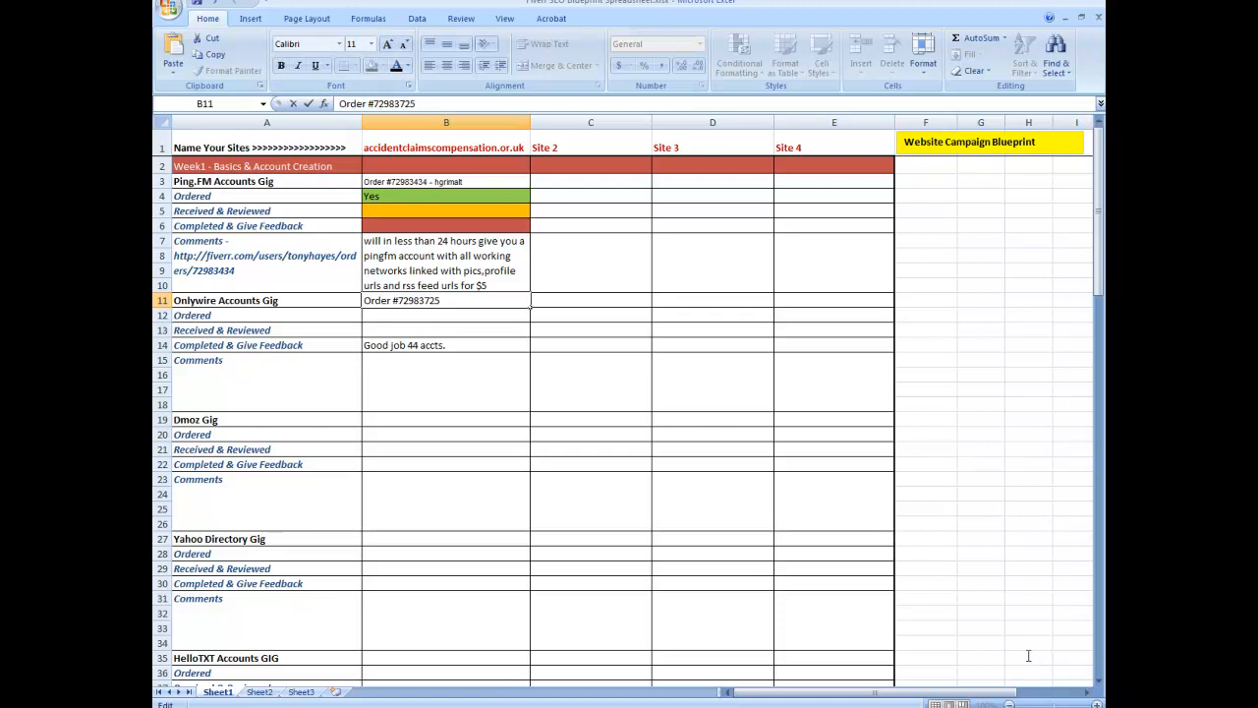
text(- nexy)
Step: Copy the Fiverr order page's URL
key(alt+Tab)
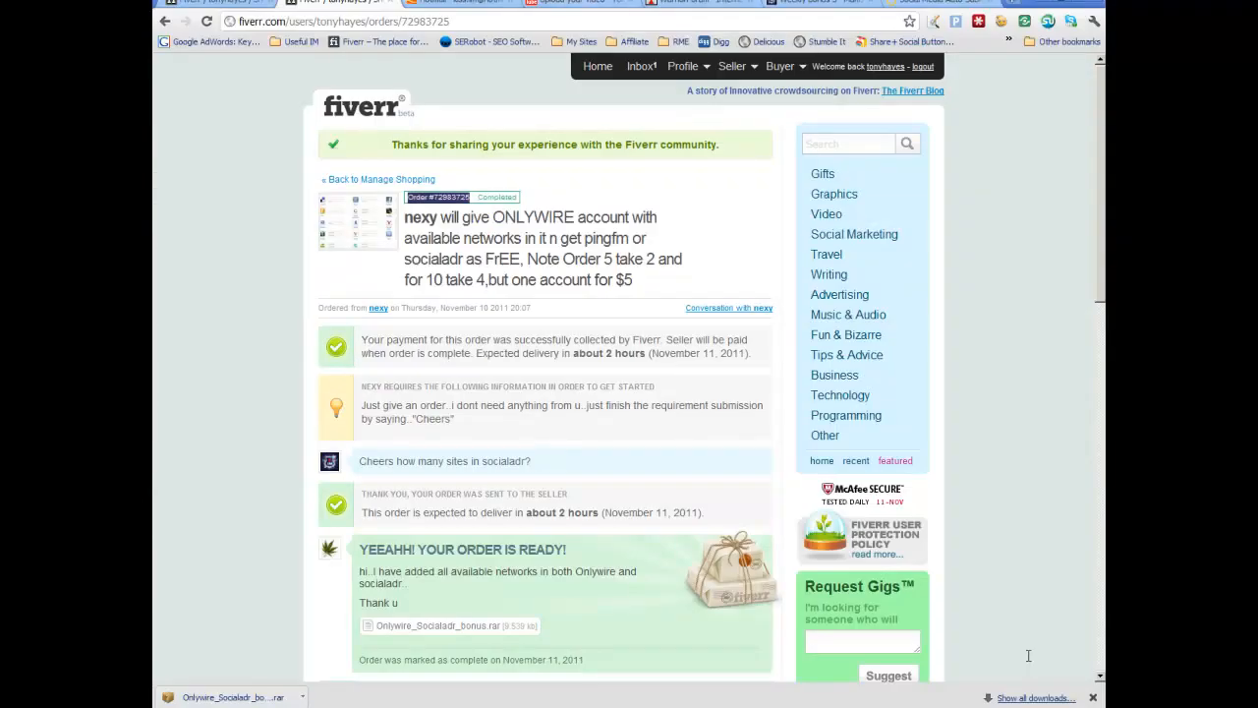
key(ctrl+l)
right_click(395, 19)
click(422, 59)
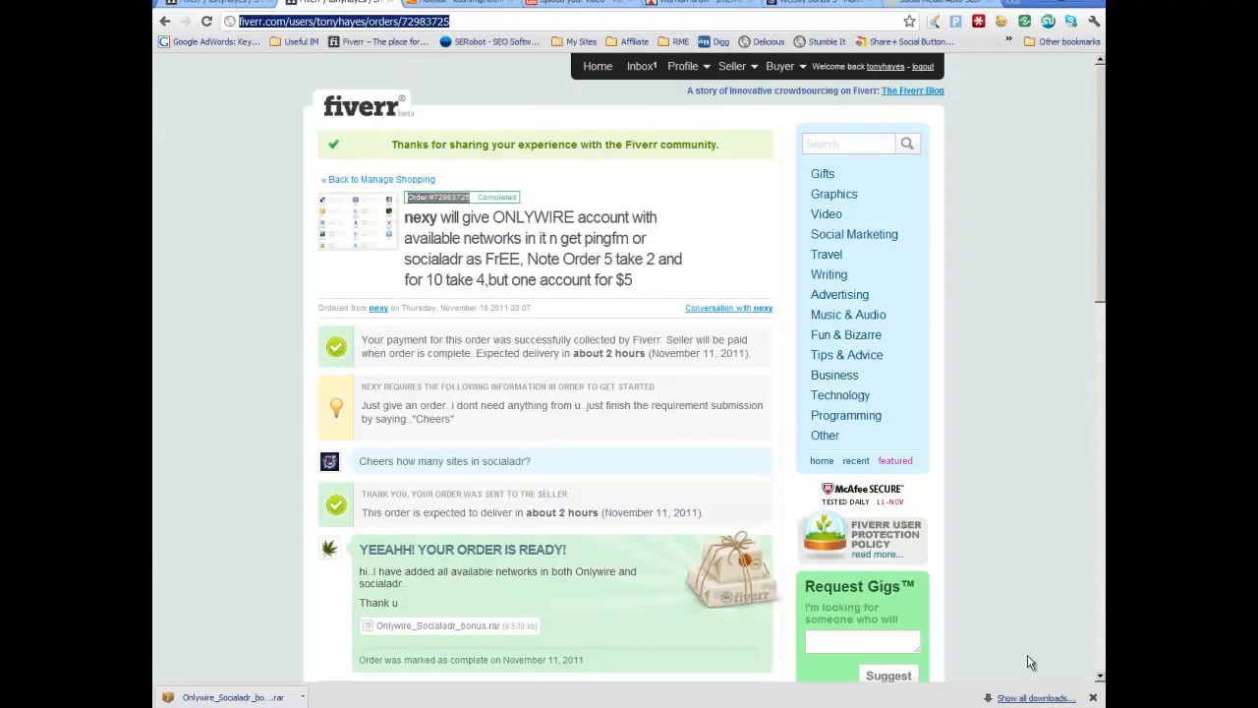
key(alt+Tab)
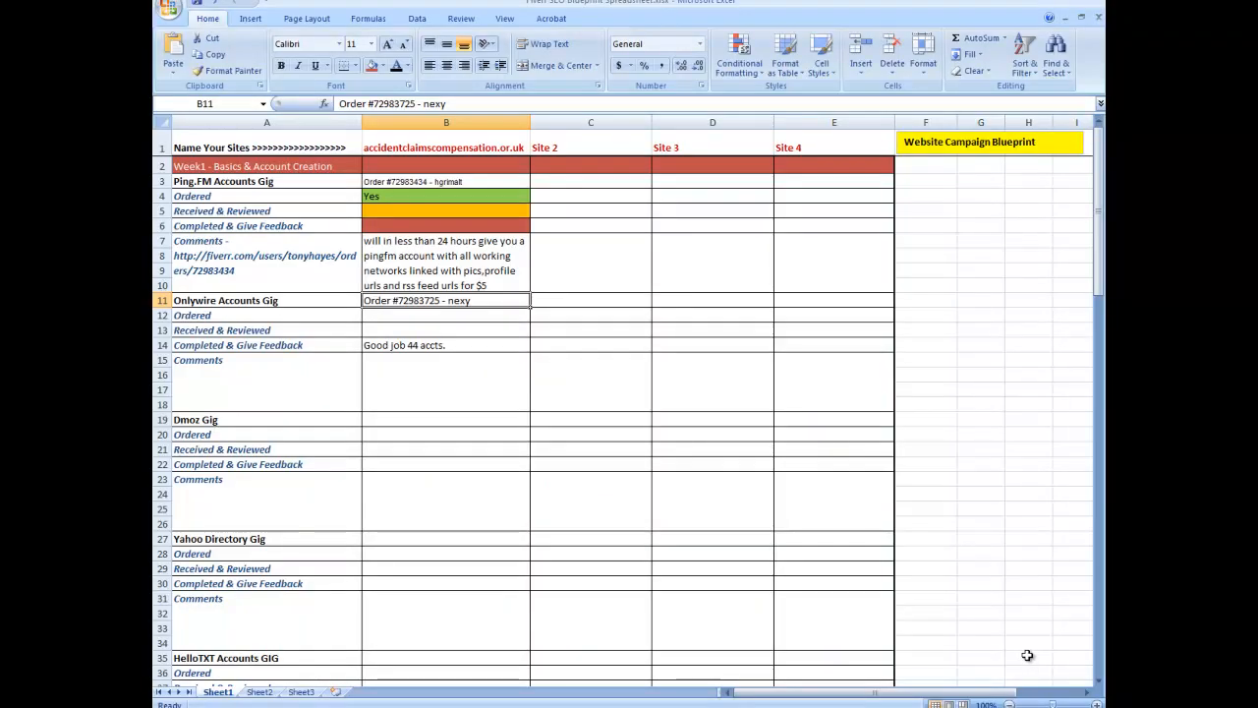
Step: Append "..." and the copied order URL to the Onlywire Accounts Gig Comments label
click(266, 382)
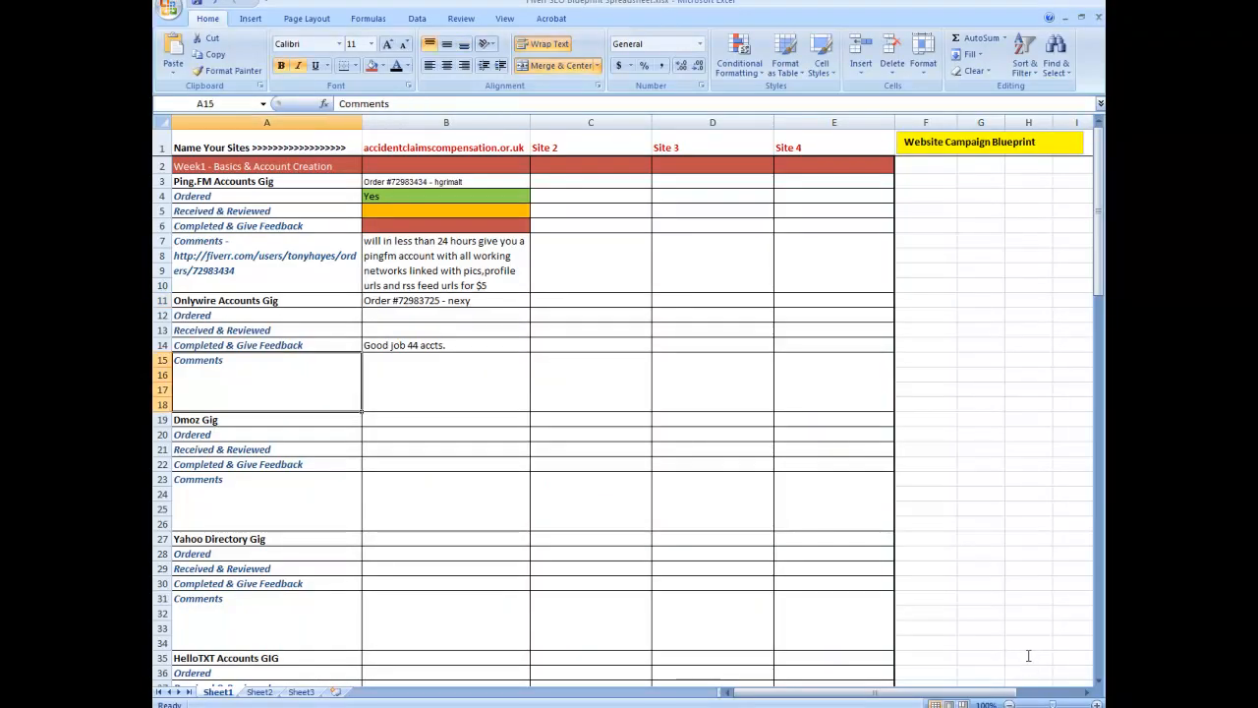
click(393, 104)
text(...)
key(ctrl+v)
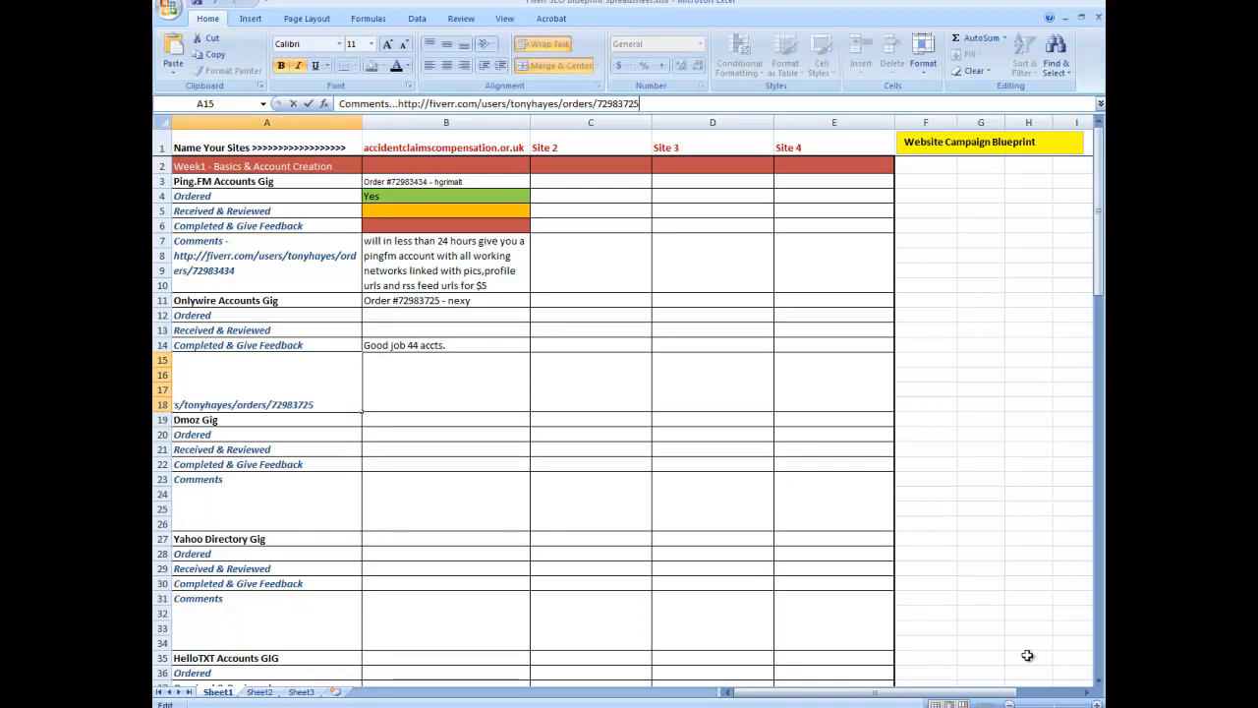
key(Tab)
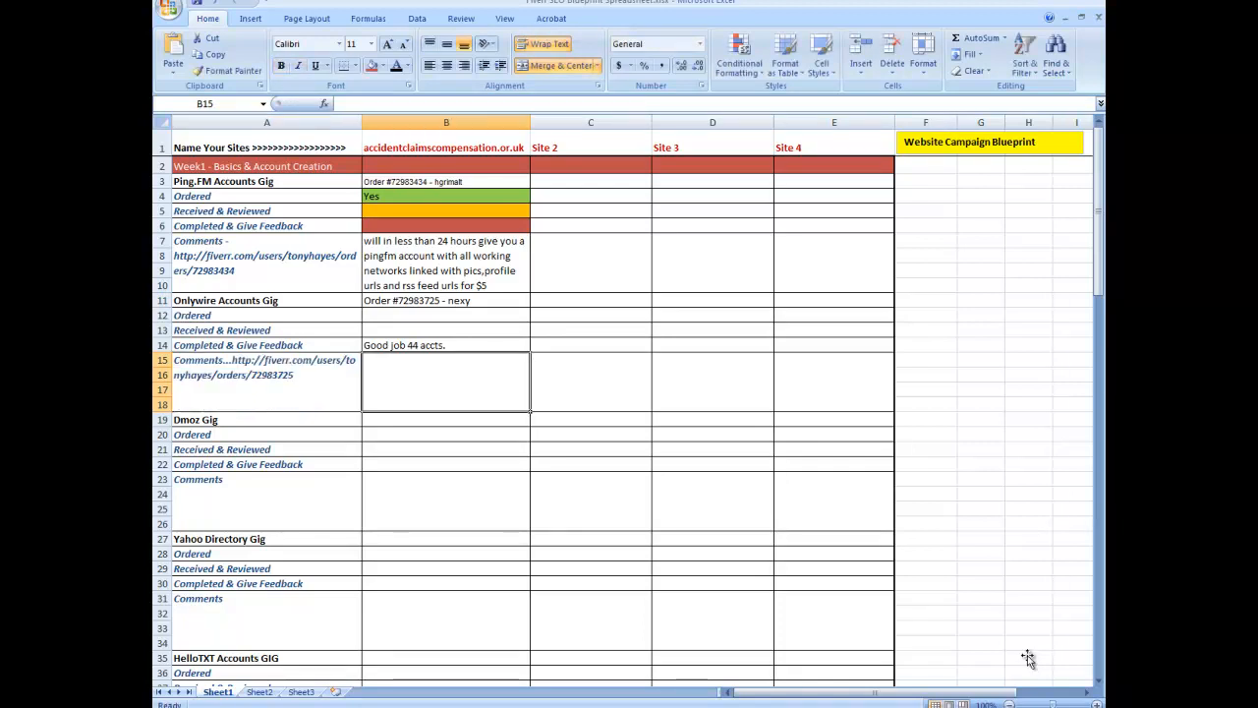
Step: Enter "Yes" for the Onlywire Accounts Gig's Ordered and Received & Reviewed cells in the site column
key(Up)
key(Up)
key(Up)
text(Yes)
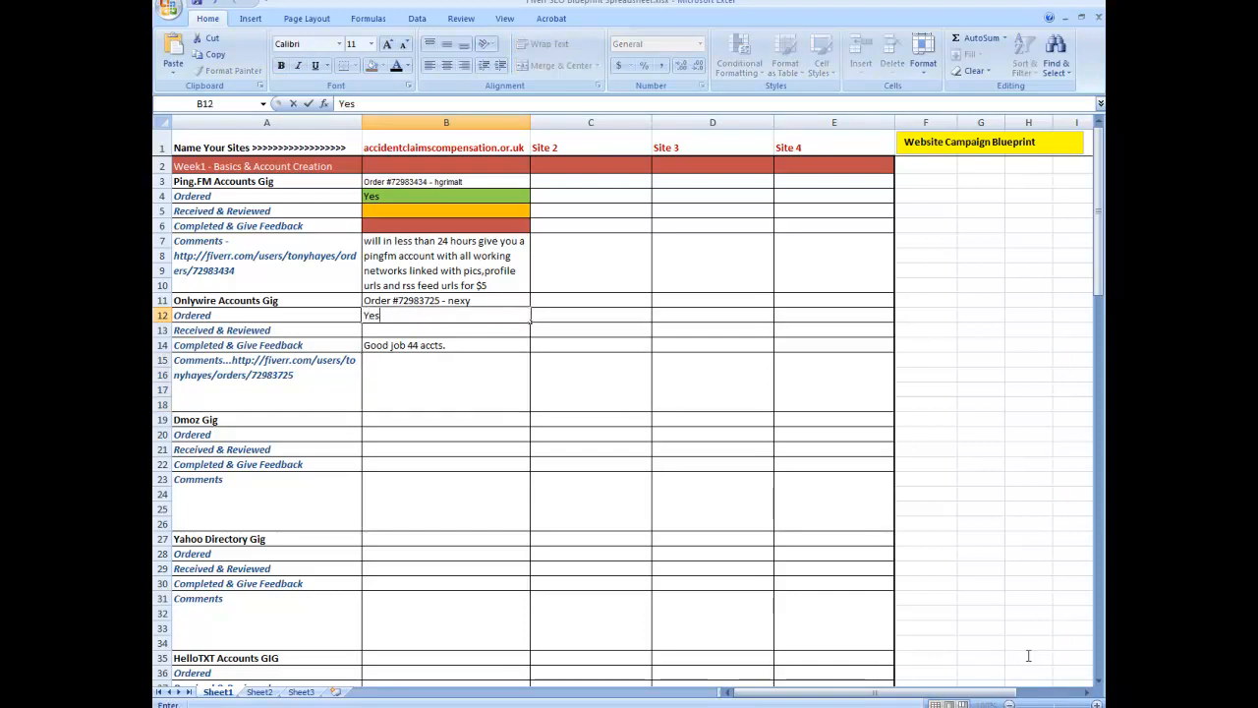
key(Return)
text(Yes)
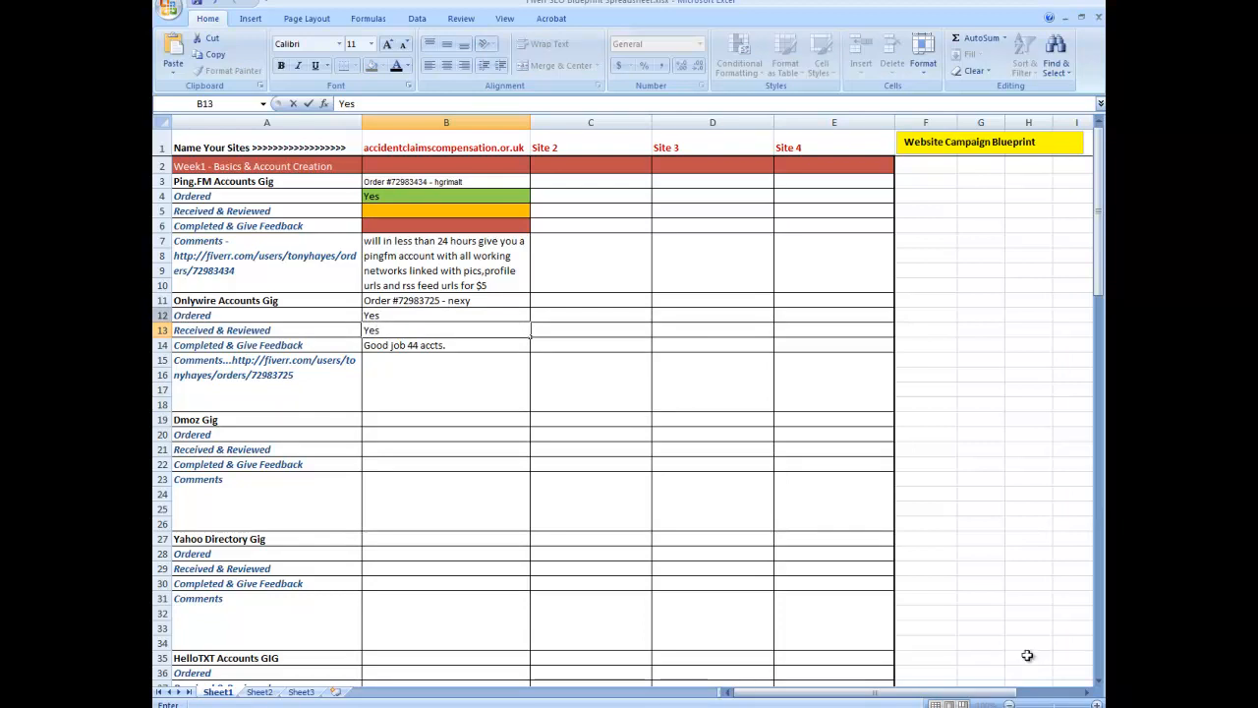
Step: Fill the two Onlywire "Yes" cells with red
key(Left)
key(Up)
key(shift+Down)
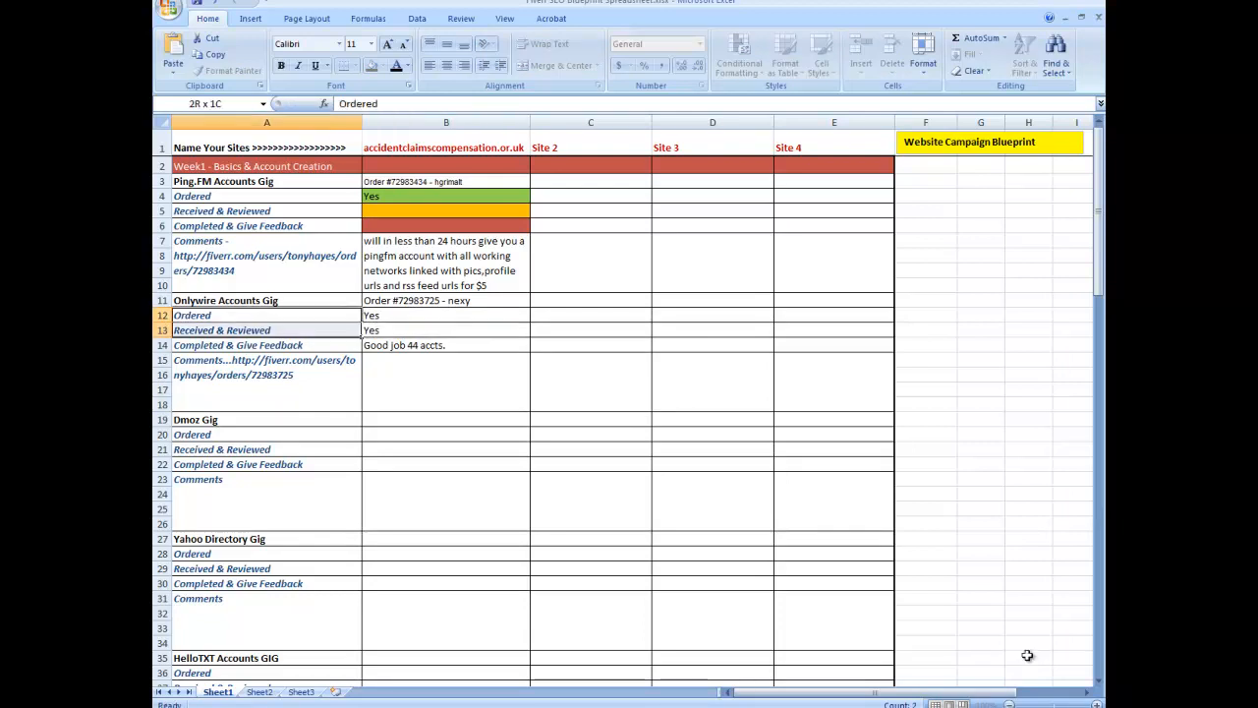
key(shift+Right)
key(Right)
key(shift+Down)
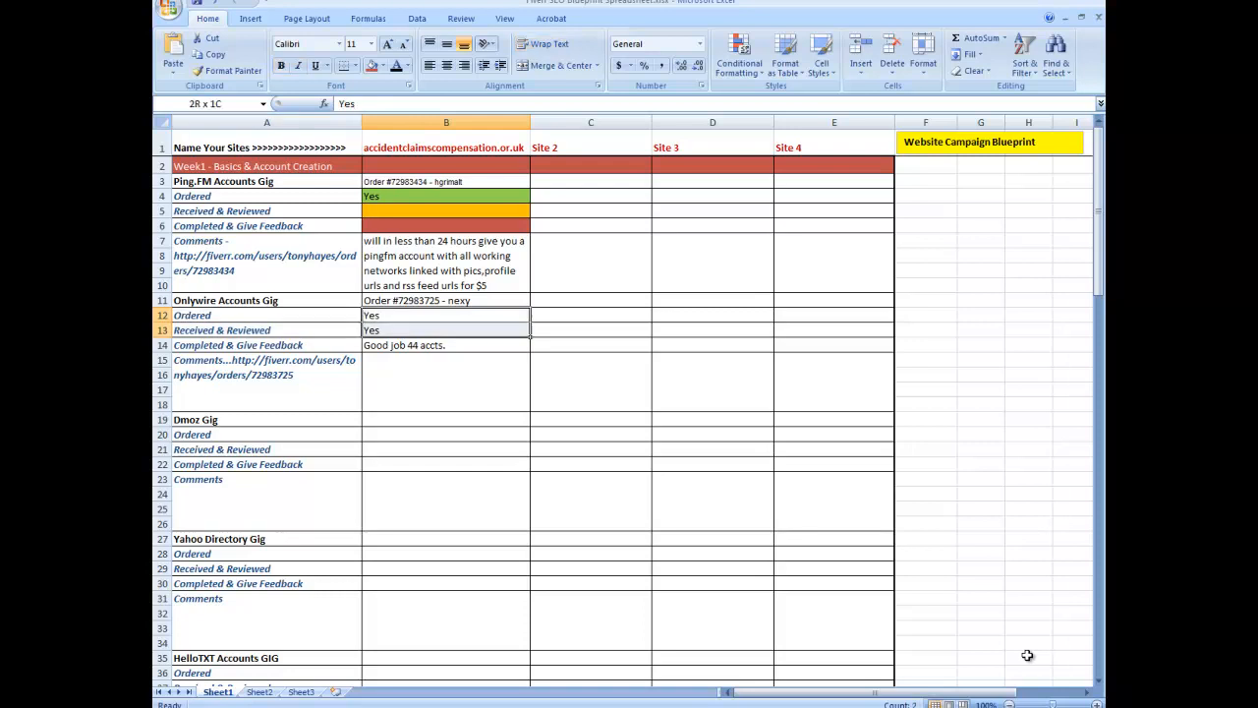
click(372, 65)
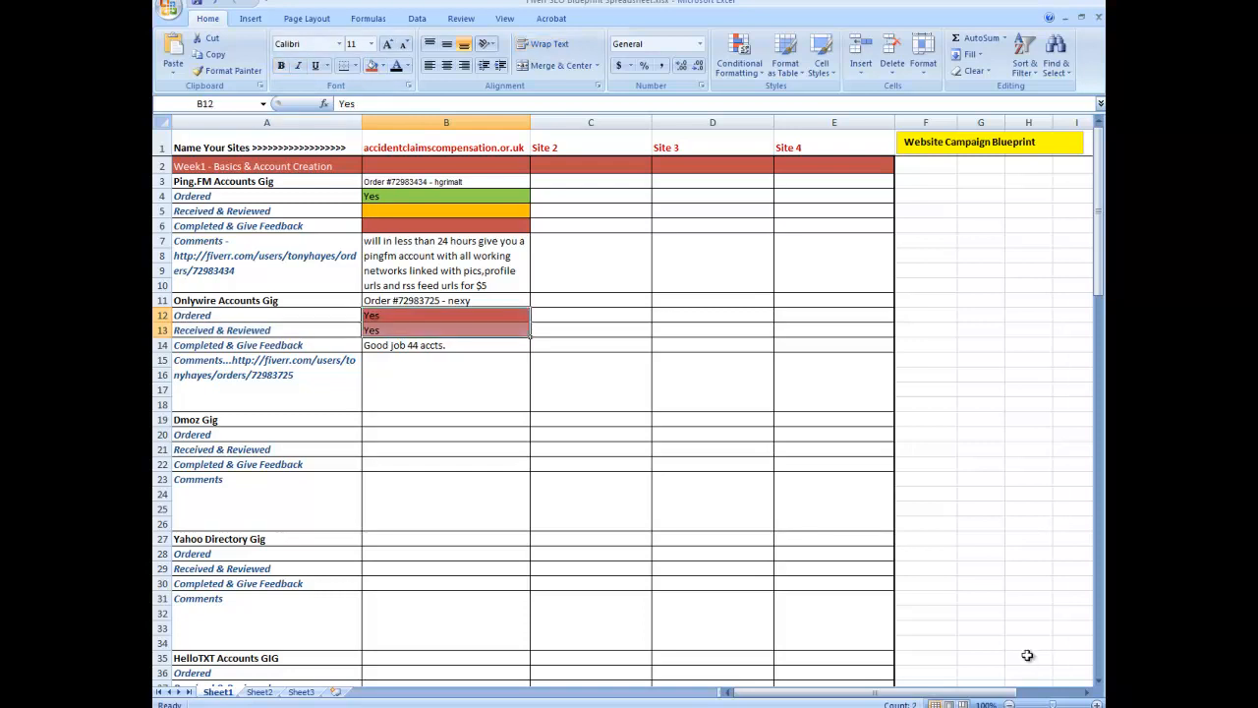
Step: Remove the fill colour from the Ping.FM Gig's Completed & Give Feedback and Received & Reviewed cells
click(447, 420)
click(447, 226)
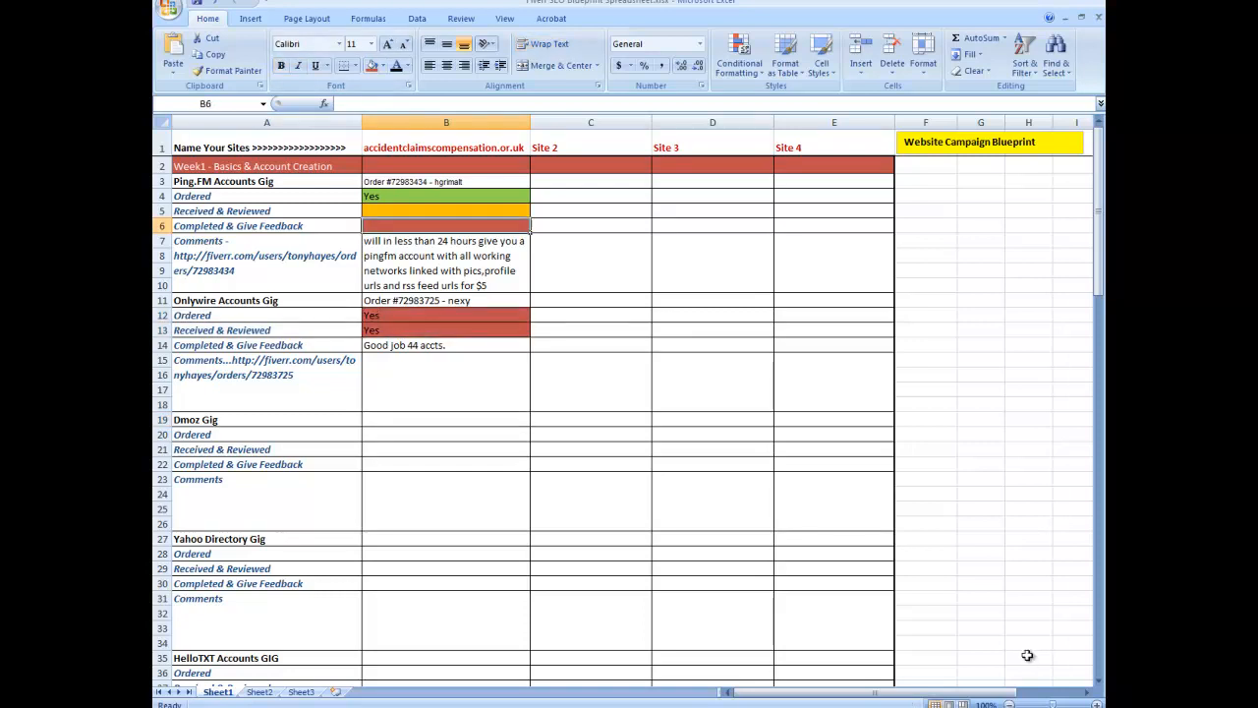
click(383, 66)
click(371, 97)
click(446, 211)
click(383, 66)
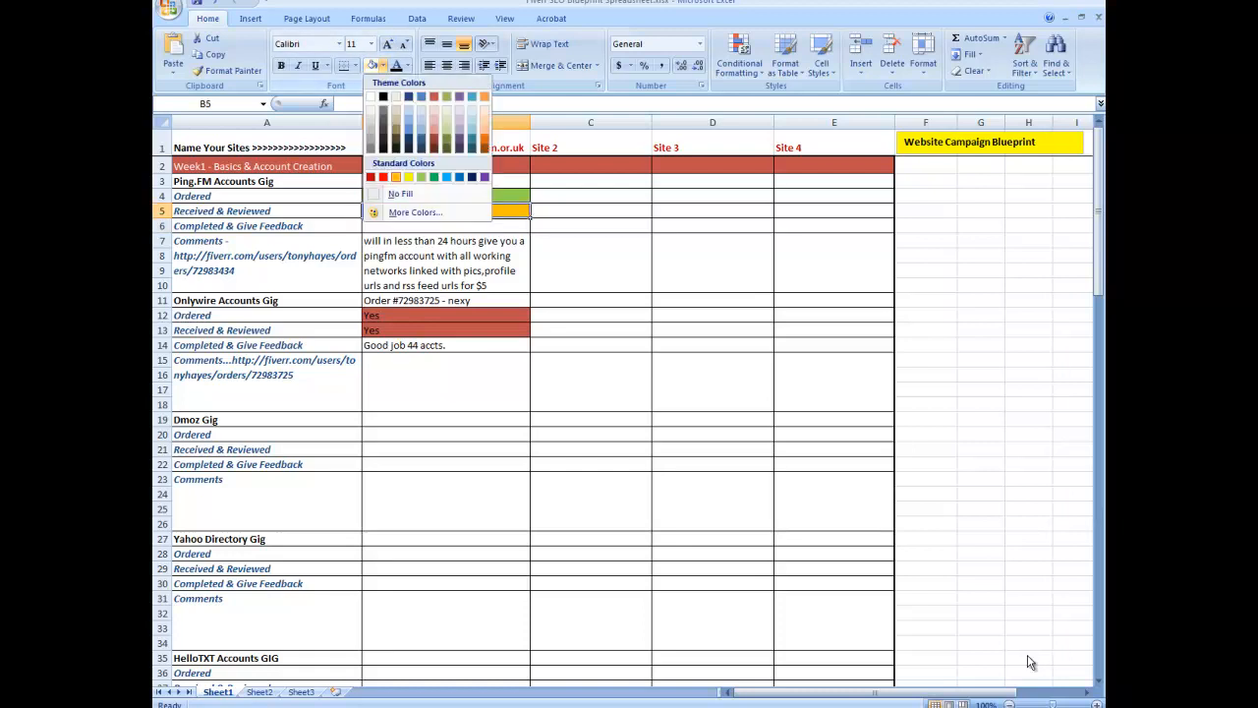
click(403, 190)
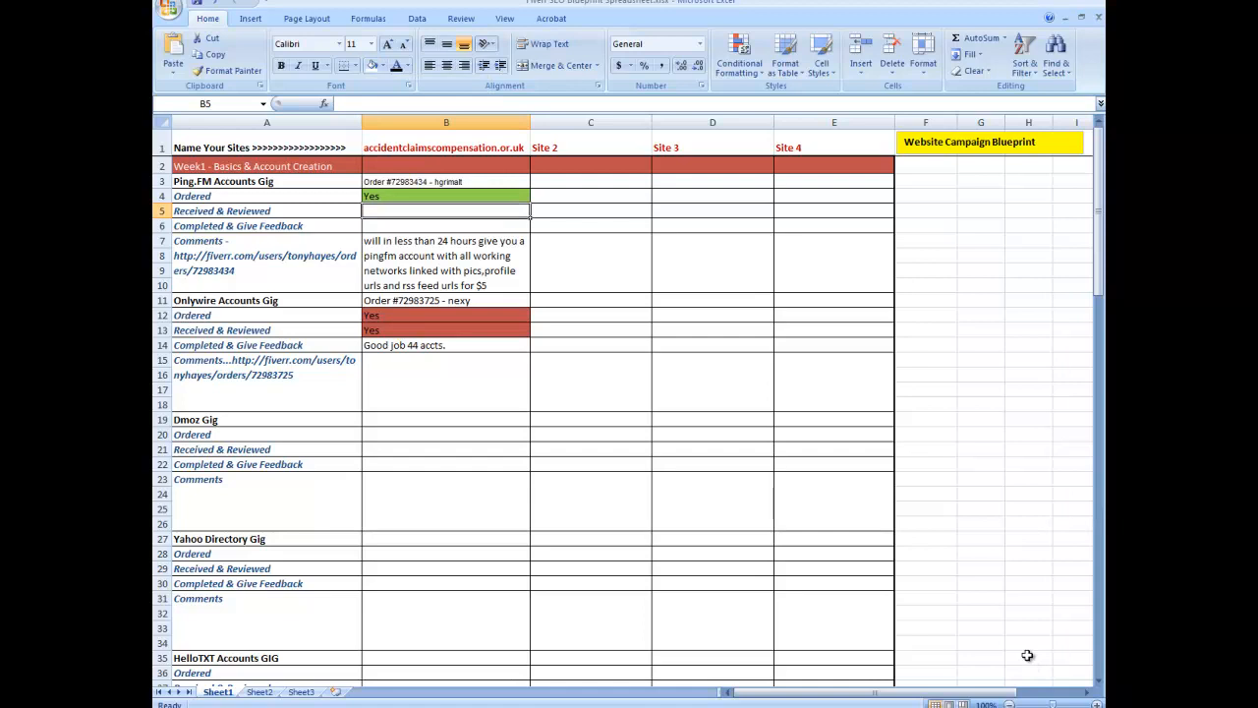
Step: Copy the gig description from the Fiverr order page into the Onlywire Accounts Gig Comments cell
click(446, 383)
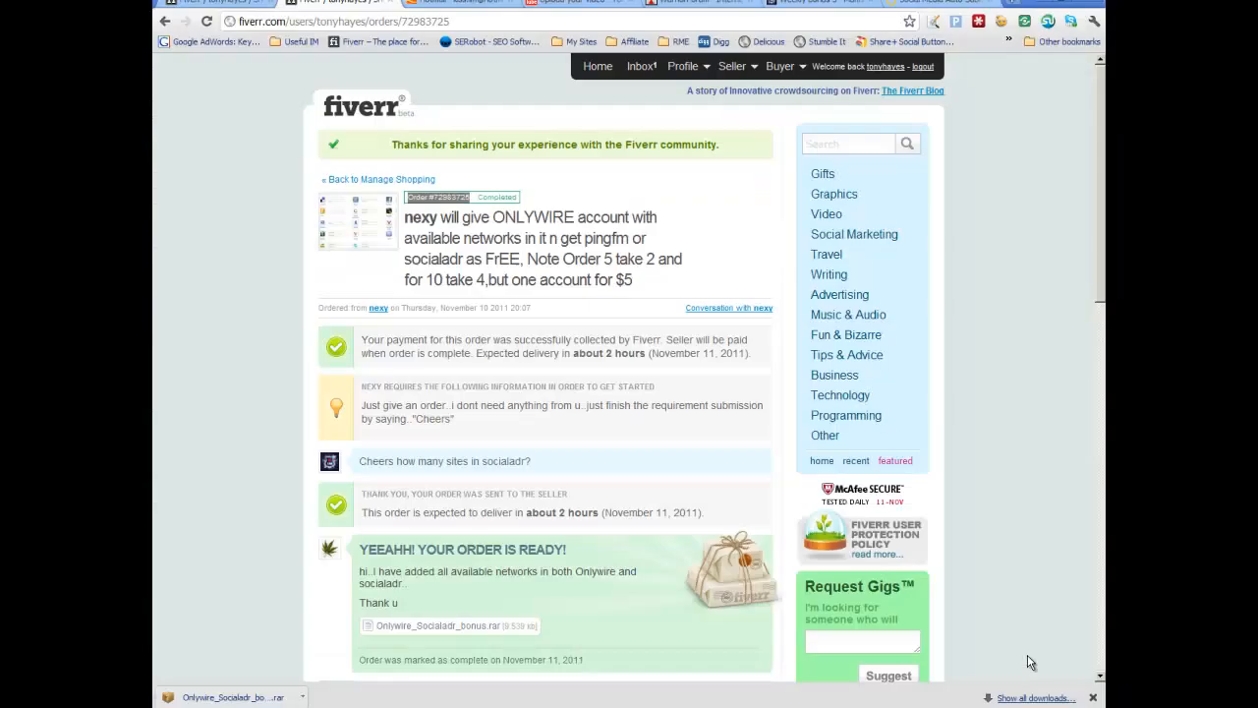
key(alt+Tab)
mouse_move(440, 218)
mouse_down()
mouse_move(634, 260)
mouse_move(635, 281)
mouse_up()
right_click(659, 239)
click(679, 249)
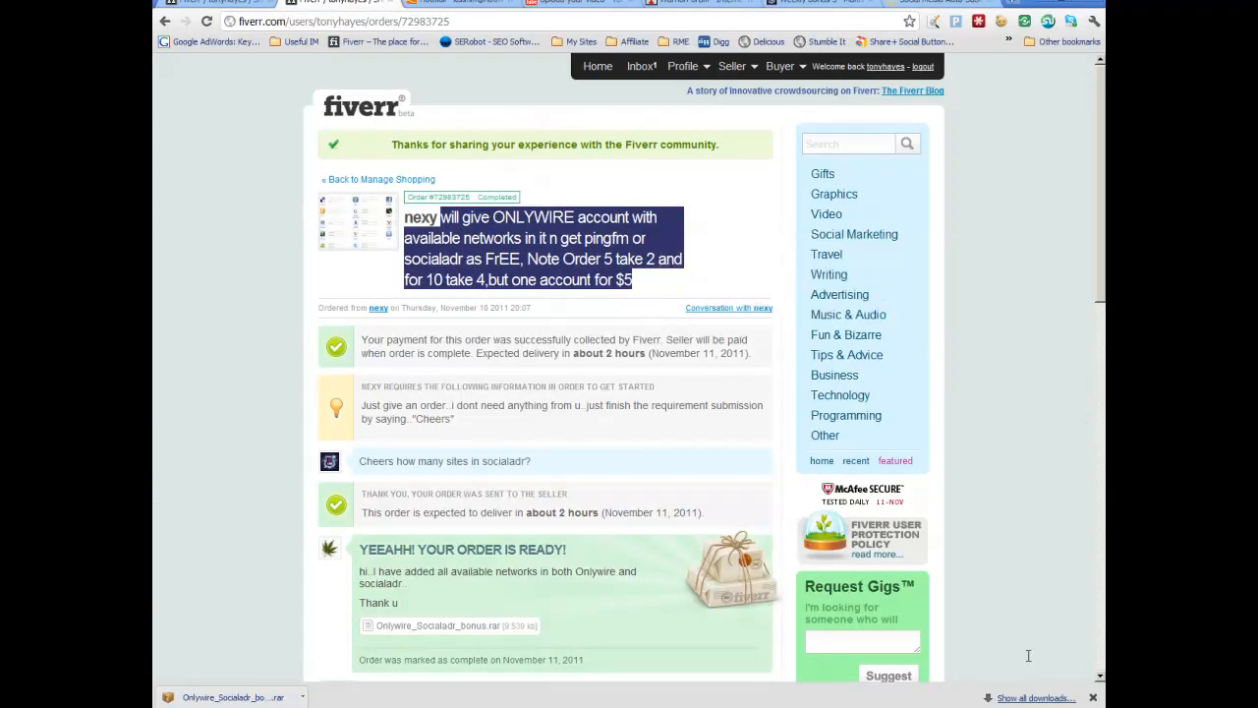
key(alt+Tab)
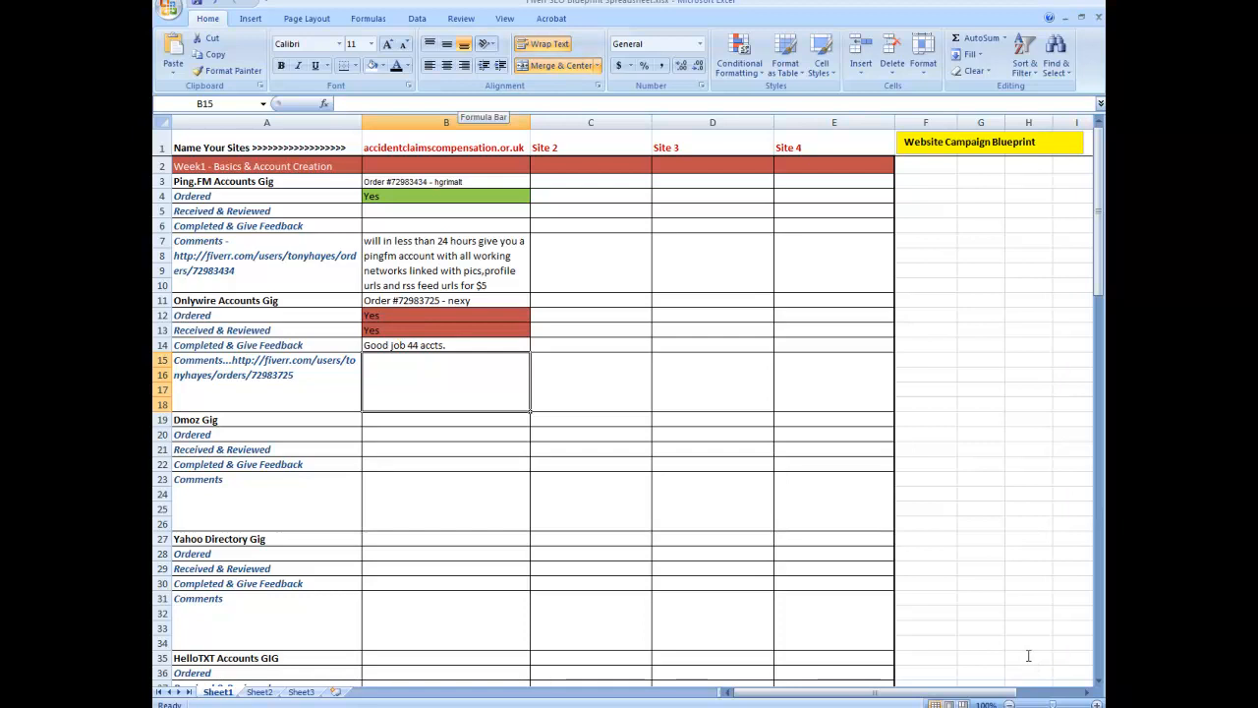
click(467, 103)
right_click(467, 103)
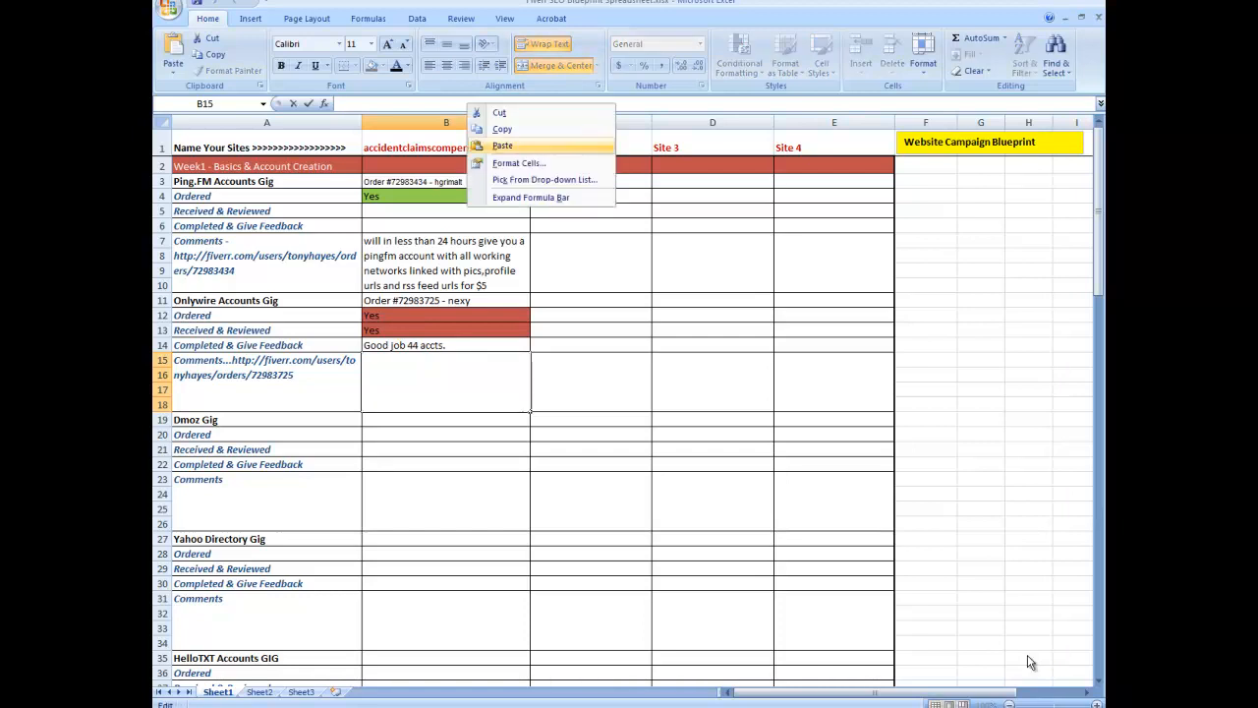
key(Return)
key(Tab)
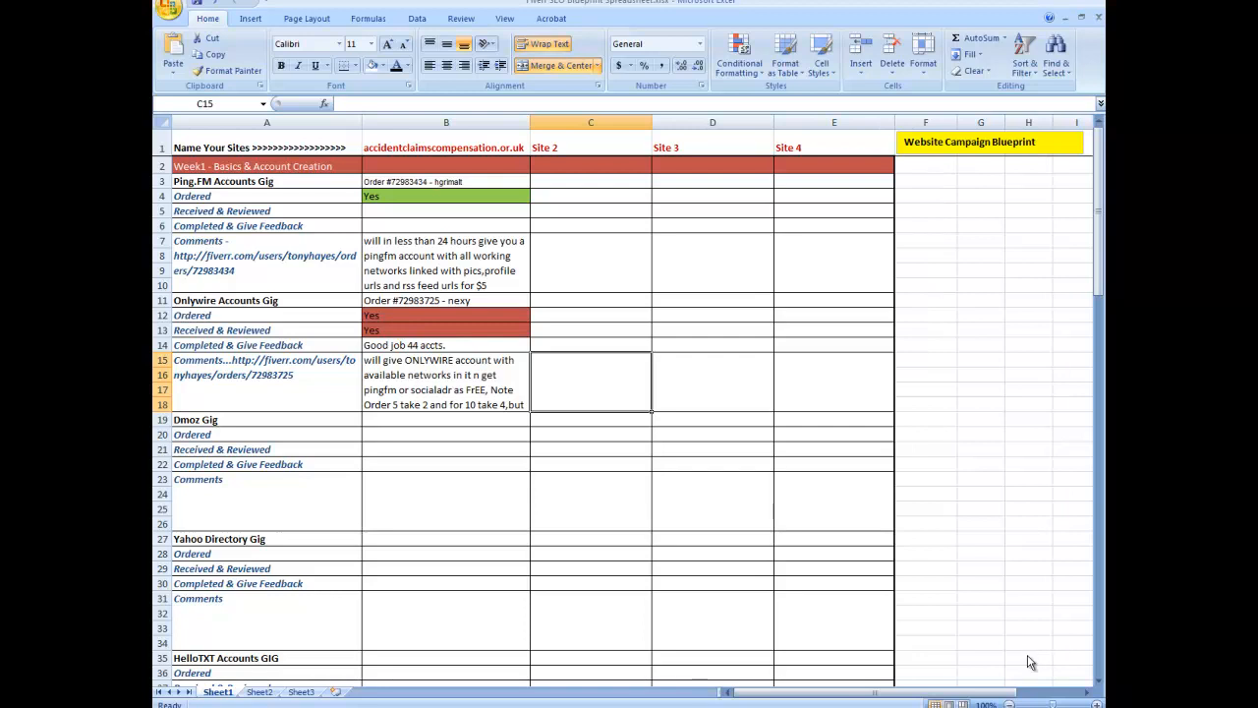
key(alt+n)
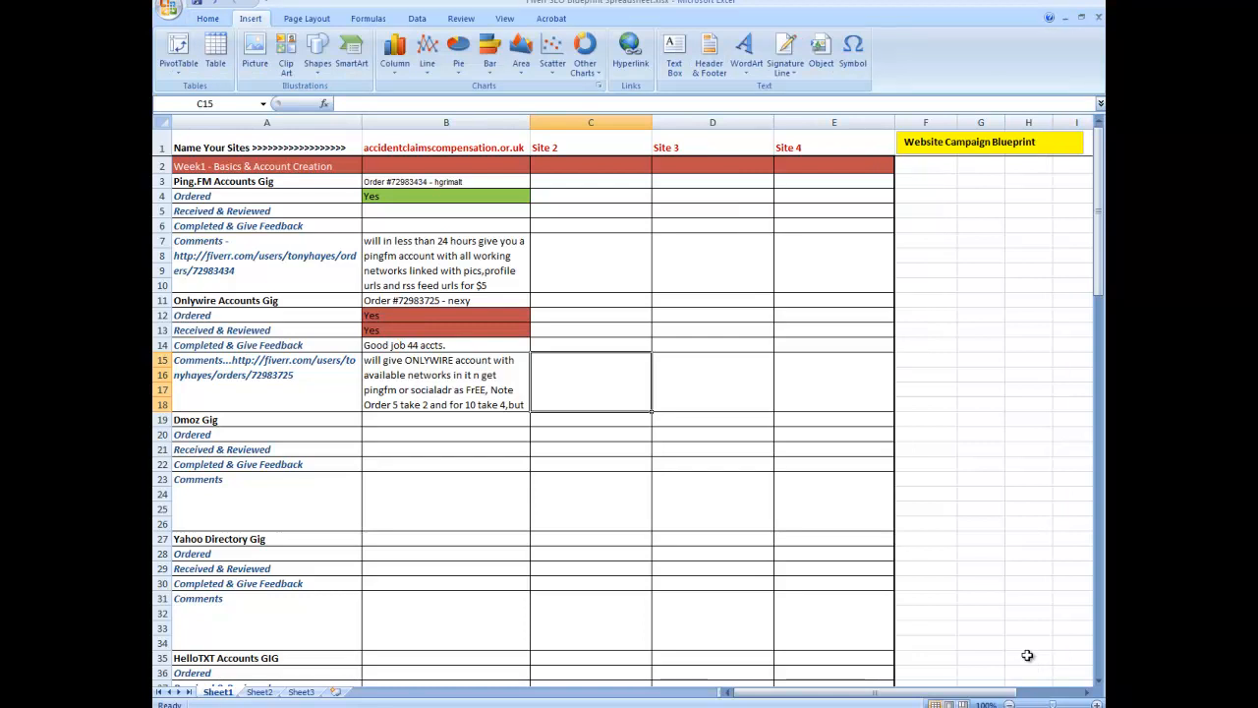
scroll(1030, 661, down, 3)
scroll(1029, 660, up, 3)
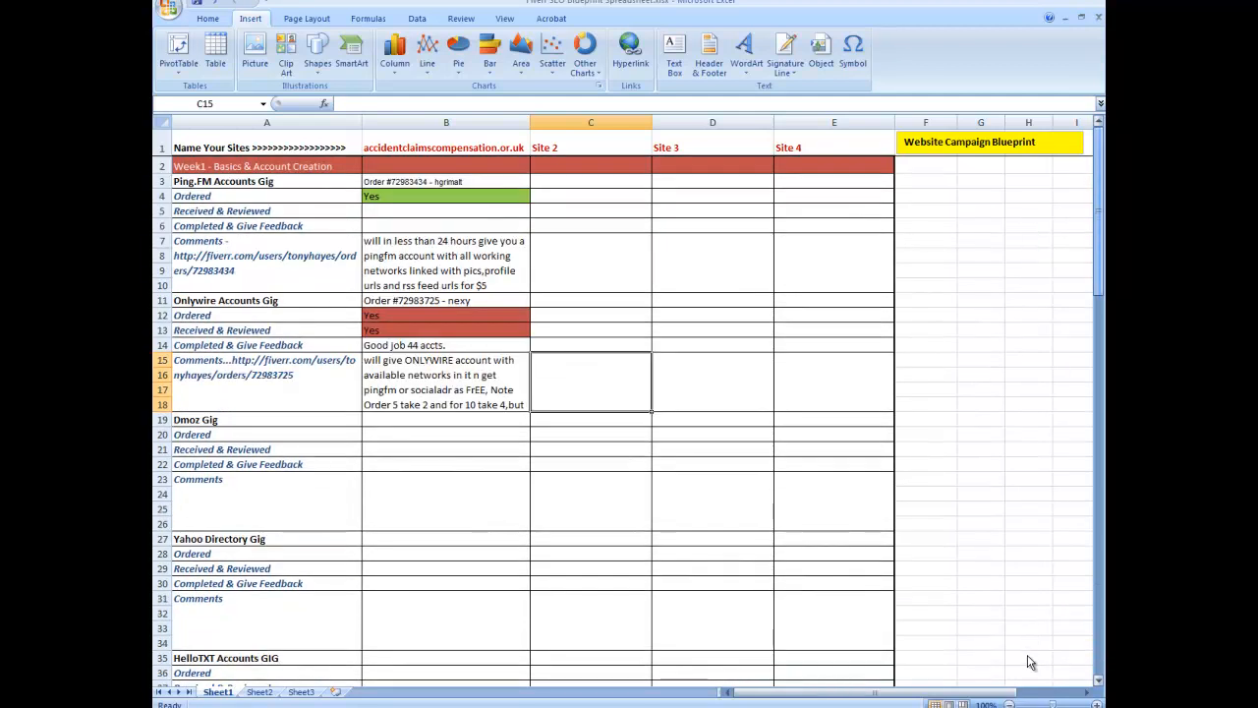
scroll(1028, 659, down, 2)
scroll(1027, 656, up, 2)
scroll(1027, 656, down, 4)
scroll(1028, 658, up, 4)
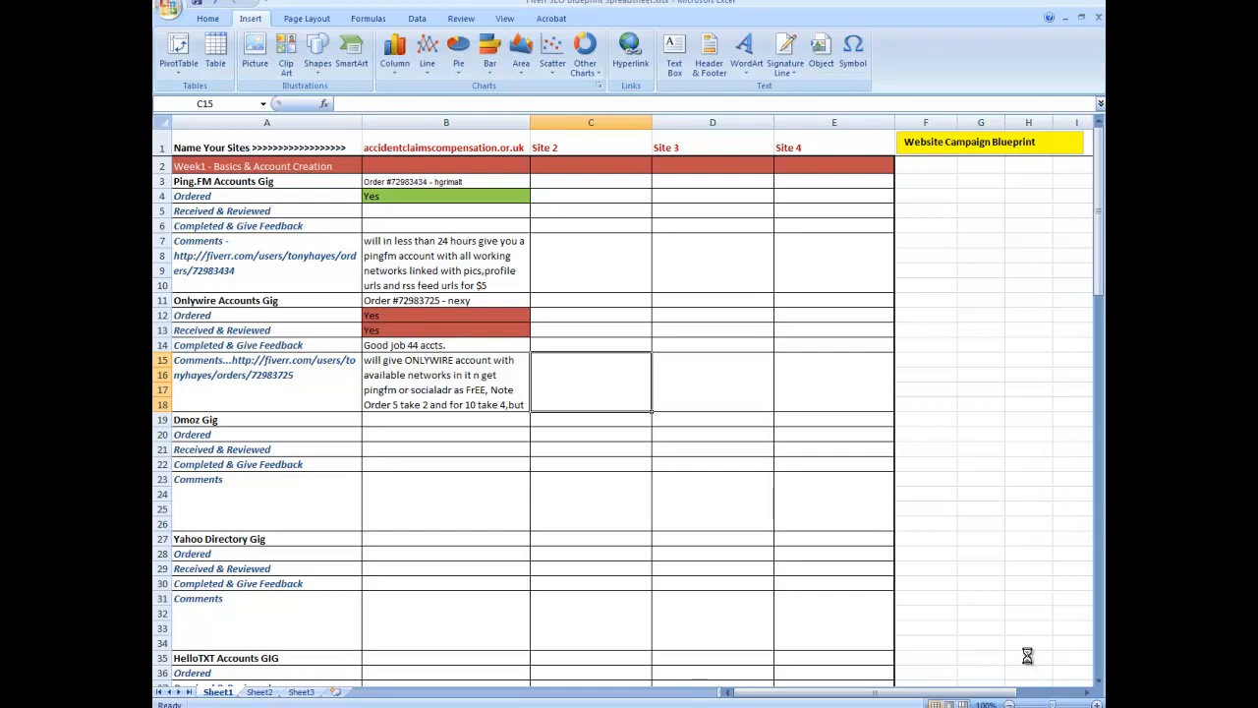
Step: Save the spreadsheet as "Fiverr SEO Blueprint Spreadsheet.xlsx" in the Desktop folder "Fiverr SEO Blueprint GIGS Ordered"
key(F12)
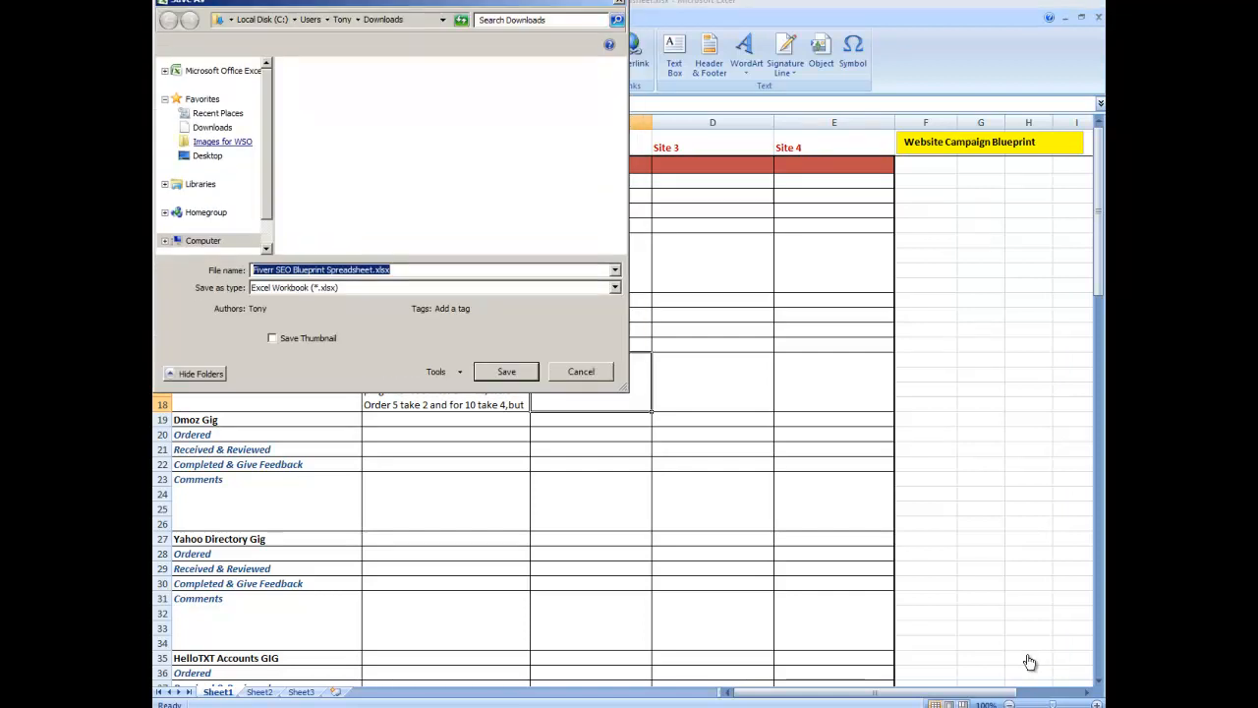
click(207, 155)
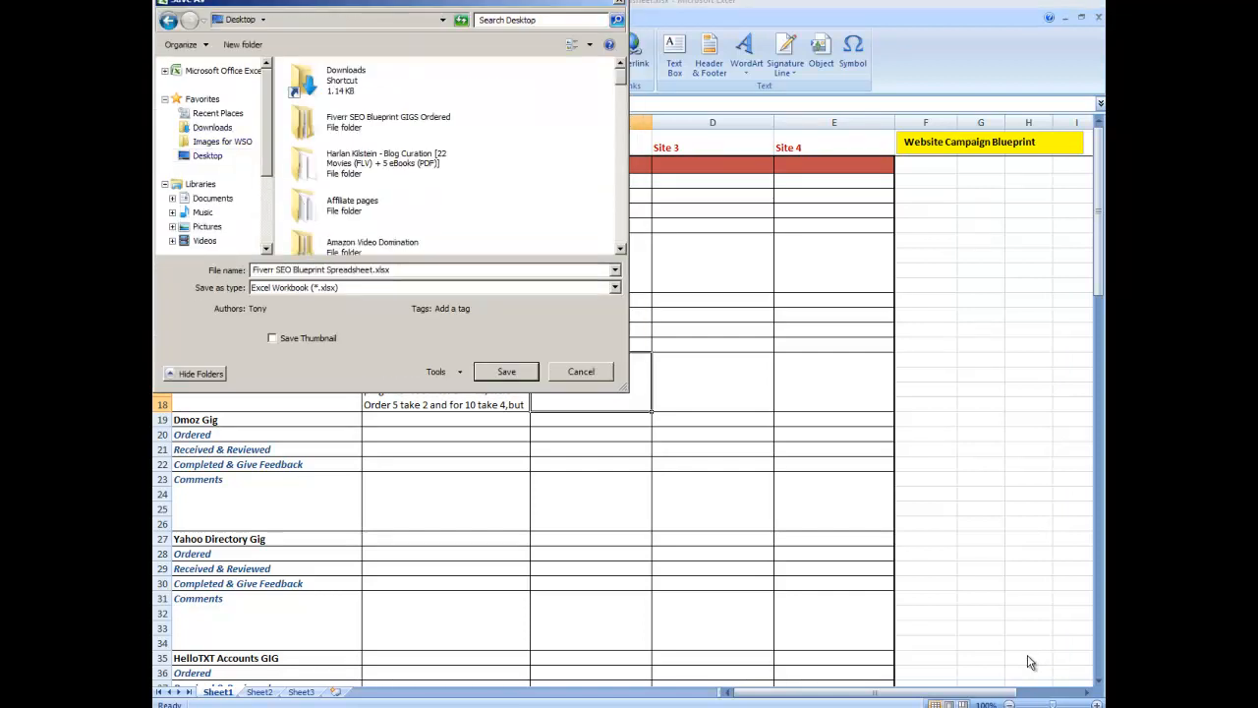
mouse_move(620, 77)
mouse_down()
mouse_move(620, 123)
mouse_move(621, 76)
mouse_up()
double_click(388, 121)
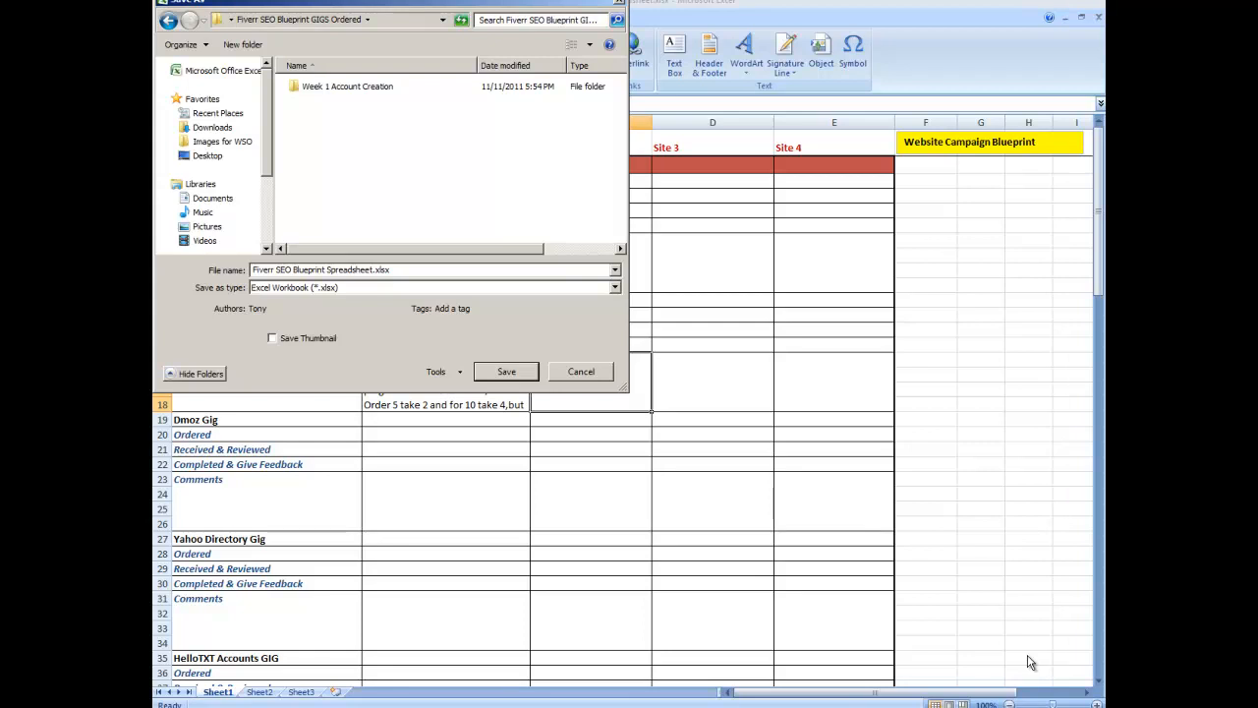
double_click(347, 86)
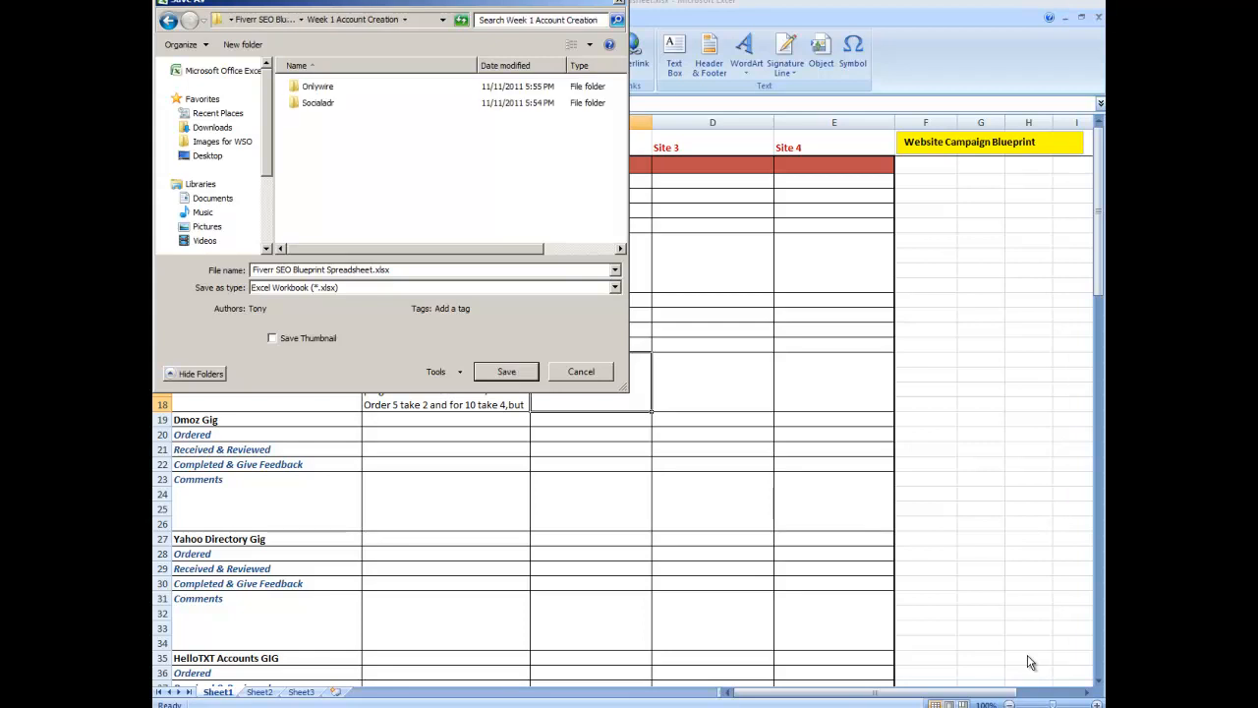
click(169, 20)
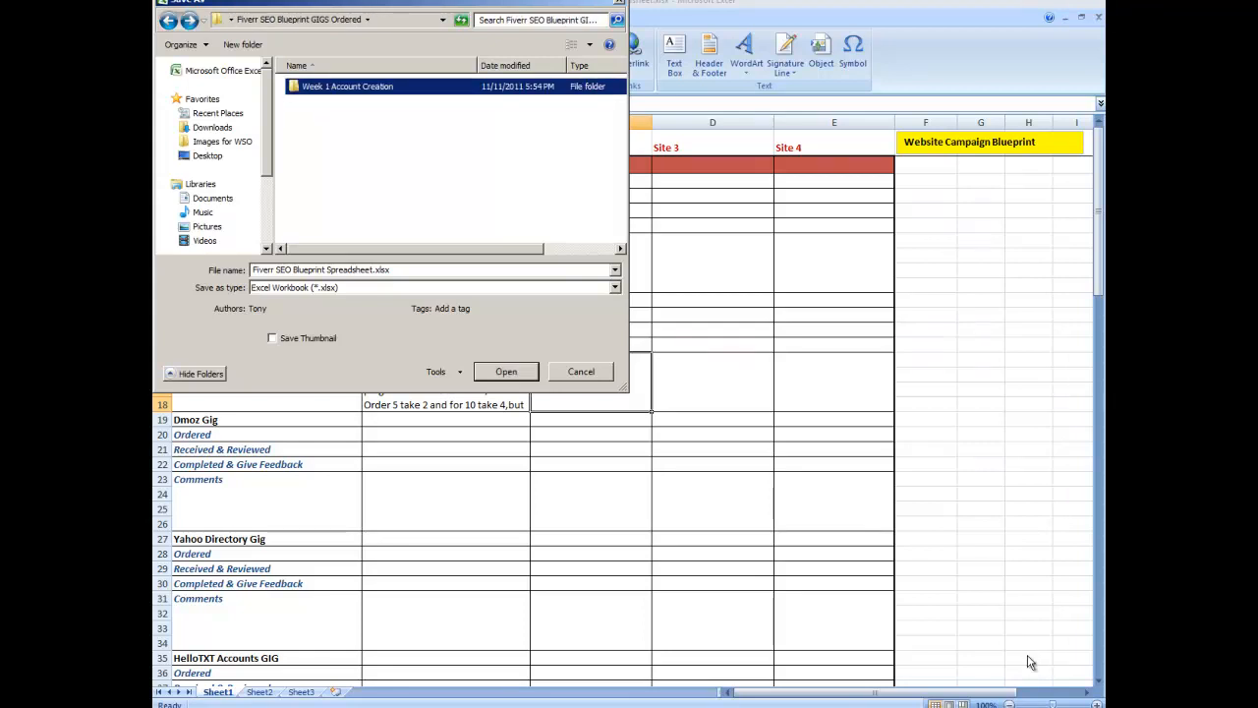
click(506, 372)
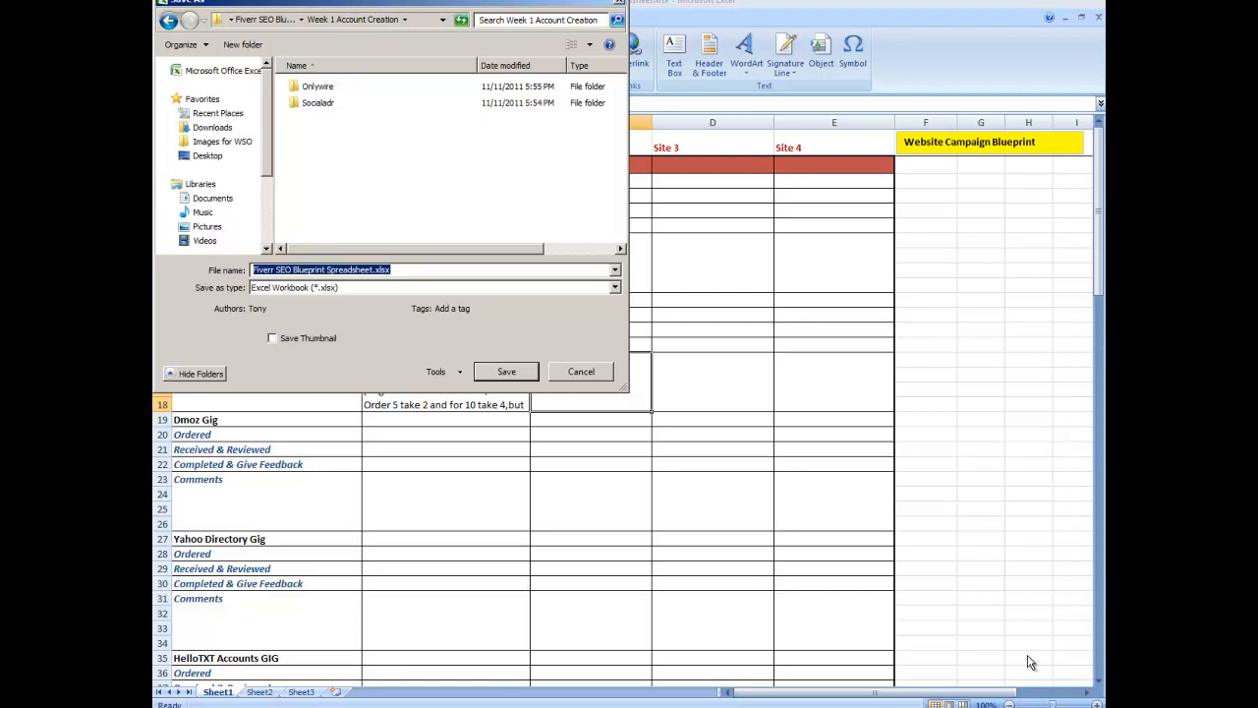
click(266, 20)
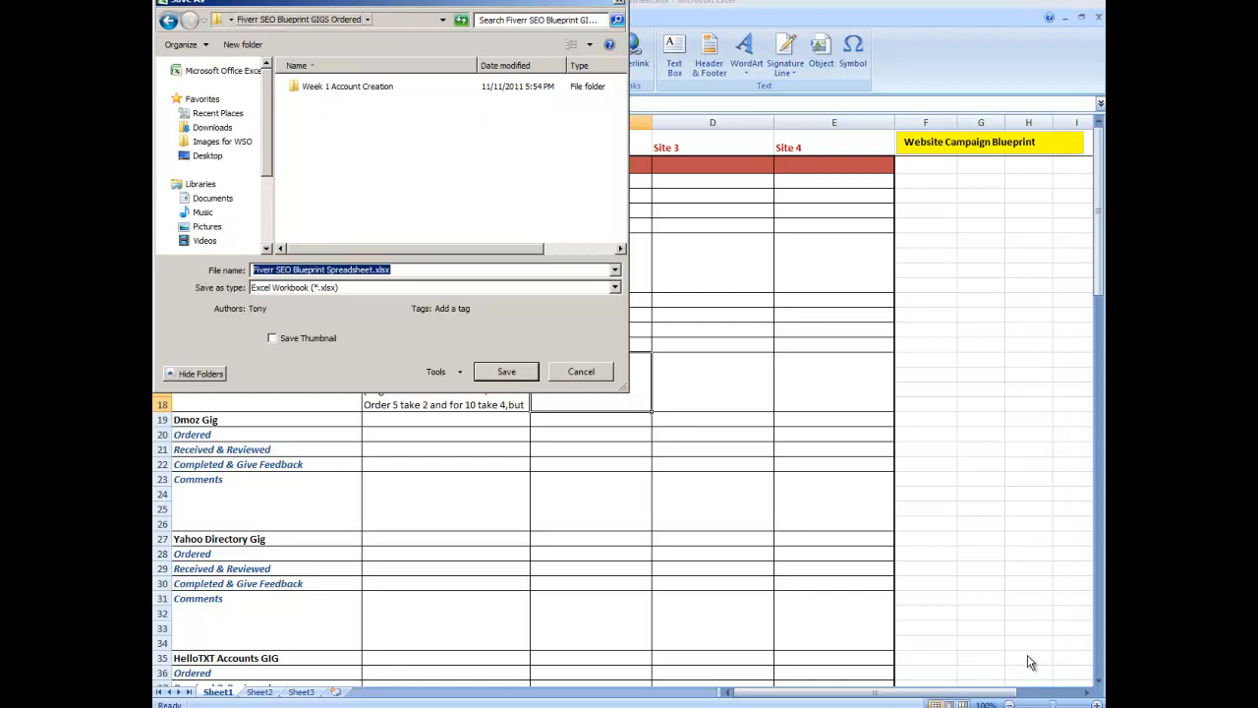
key(Return)
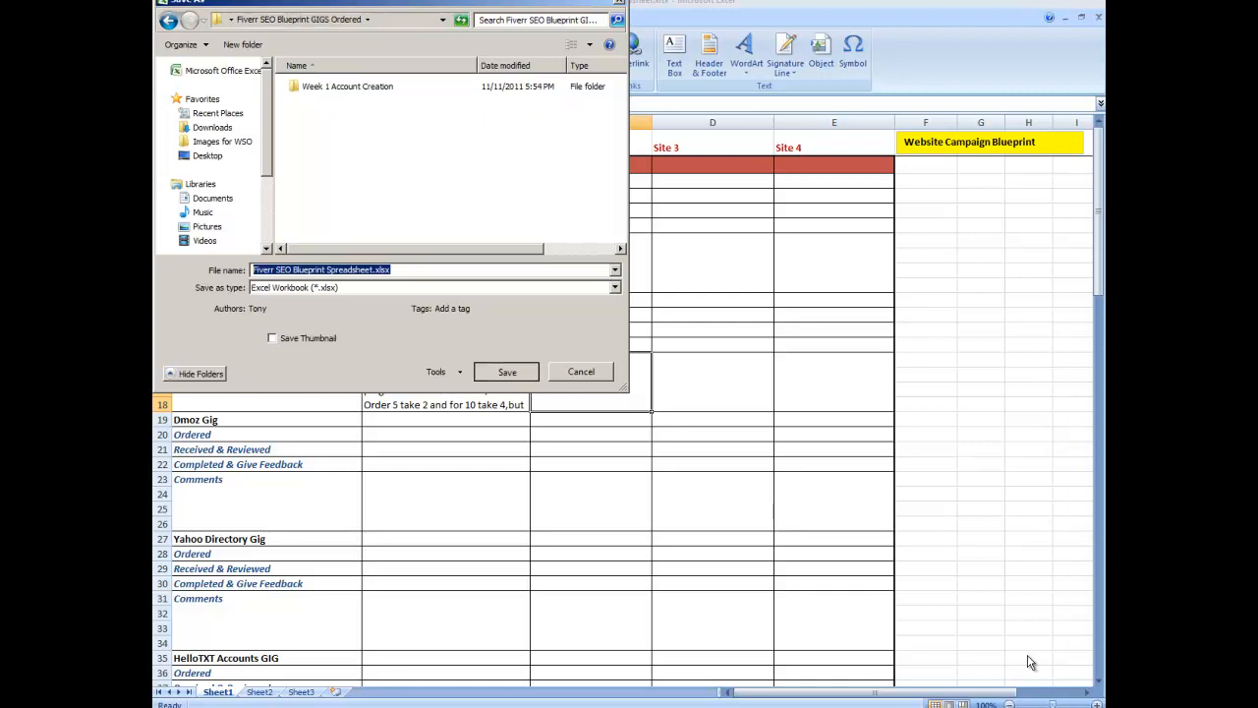